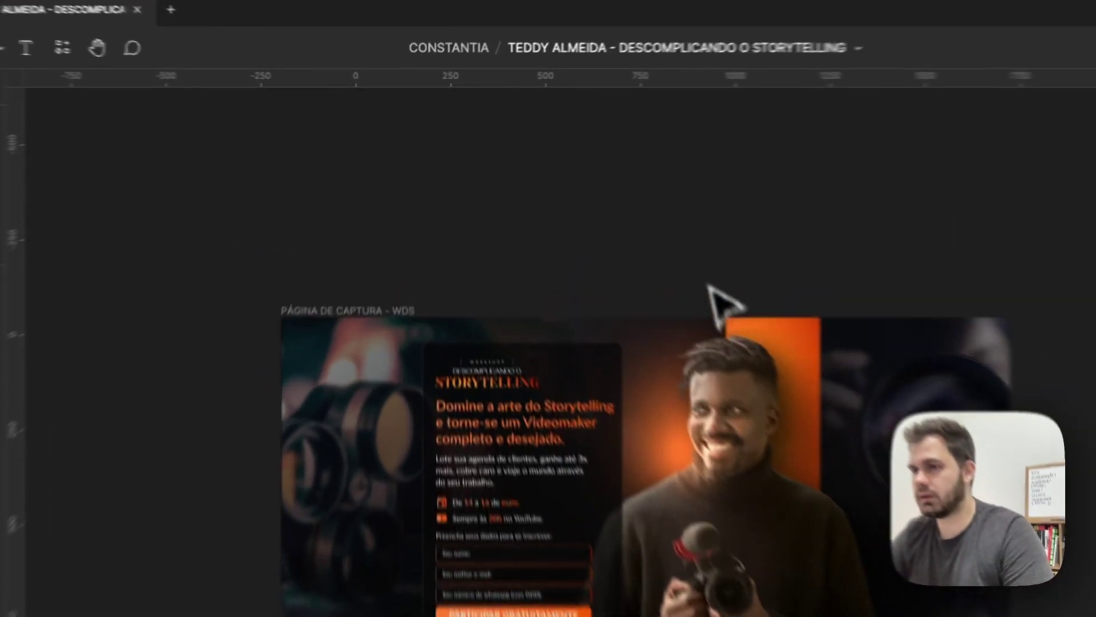
Step: Examine the finished capture page design, from its hero section down to the closing sign-up section
scroll(428, 231, "up", 2)
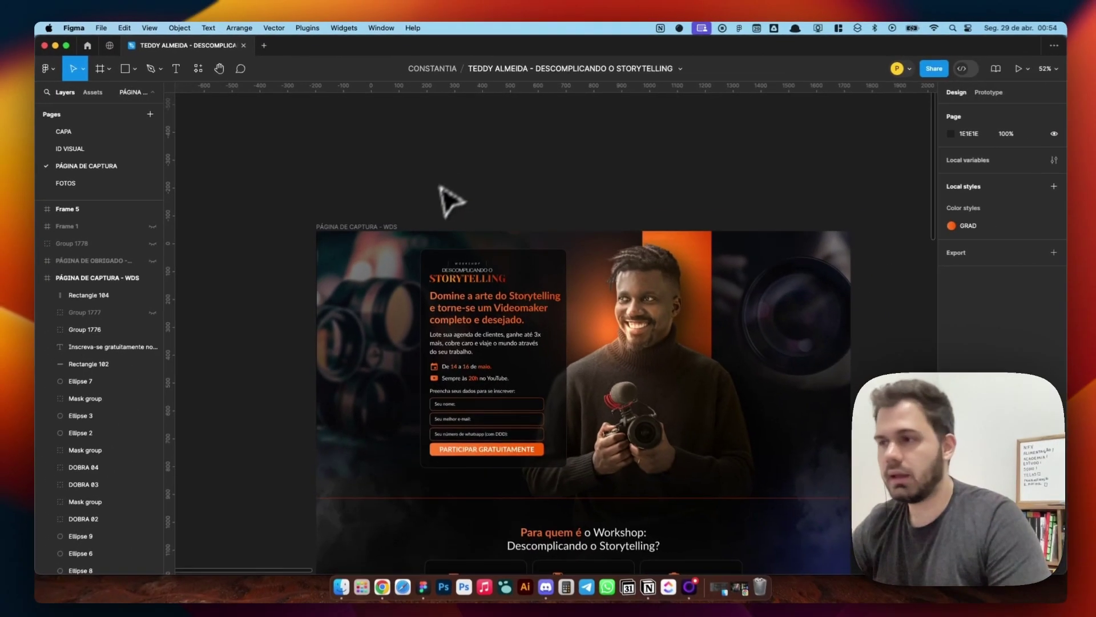
scroll(447, 231, "up", 2)
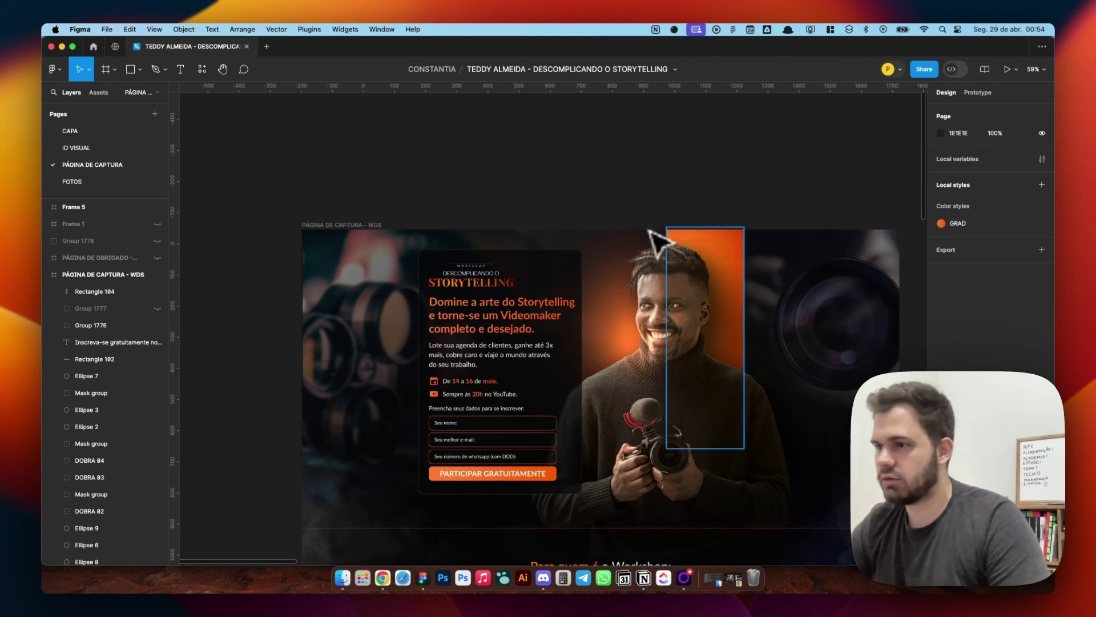
scroll(668, 286, "down", 2)
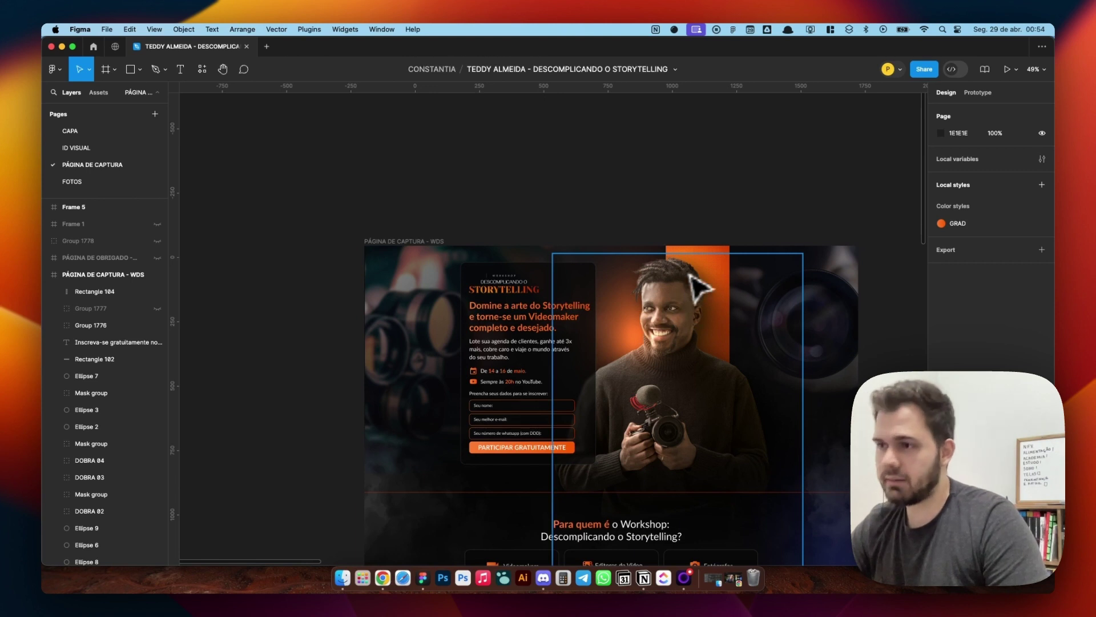
scroll(648, 289, "down", 5)
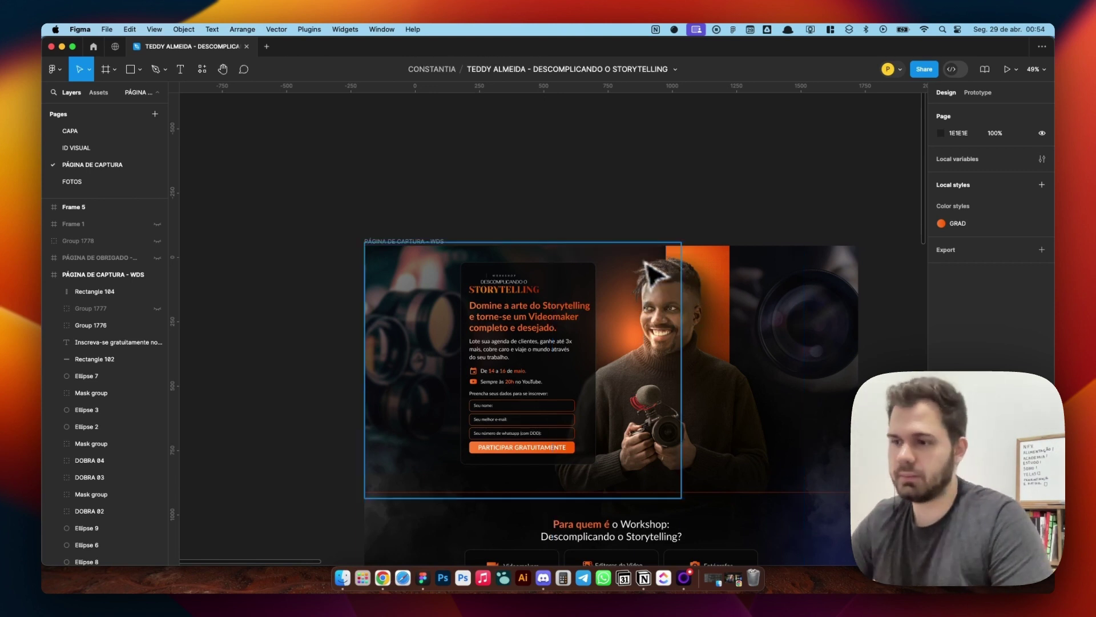
scroll(537, 349, "down", 5)
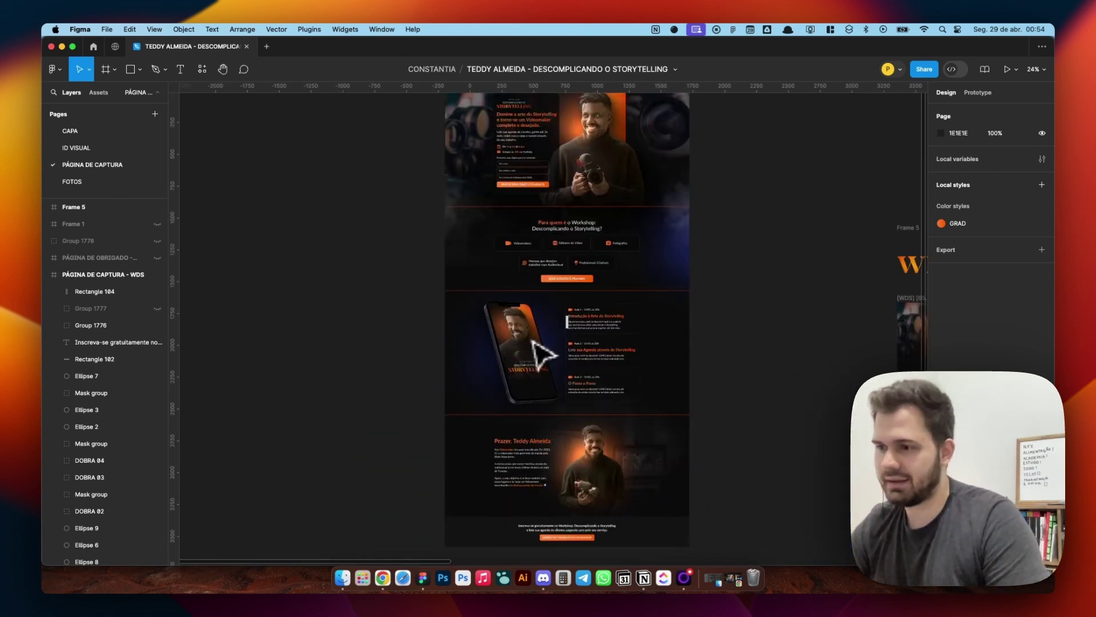
scroll(540, 354, "up", 4)
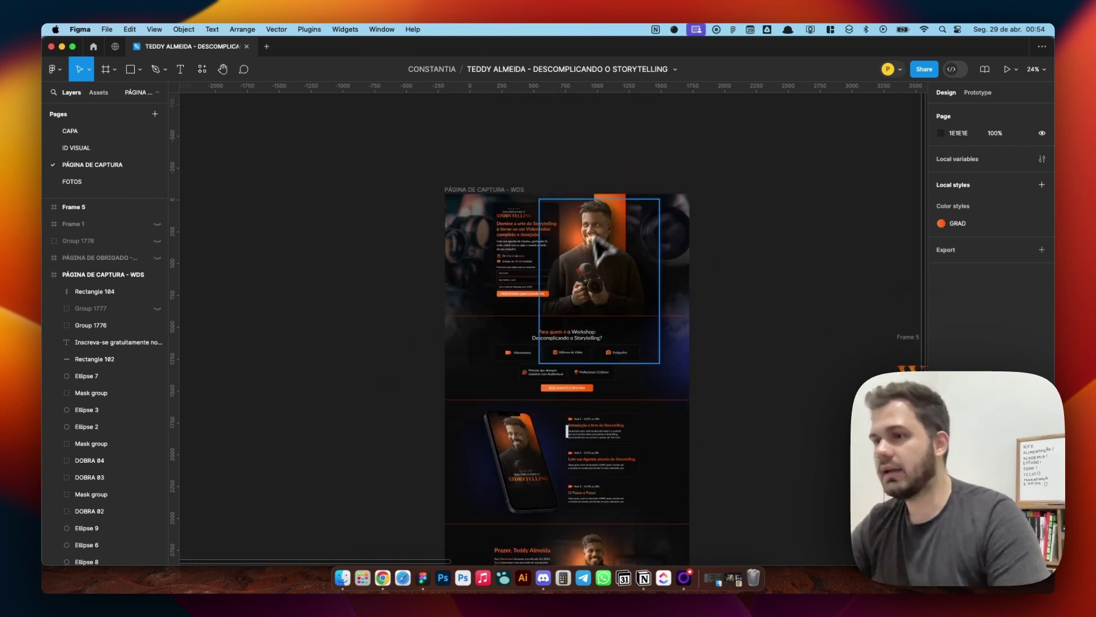
scroll(602, 207, "up", 2)
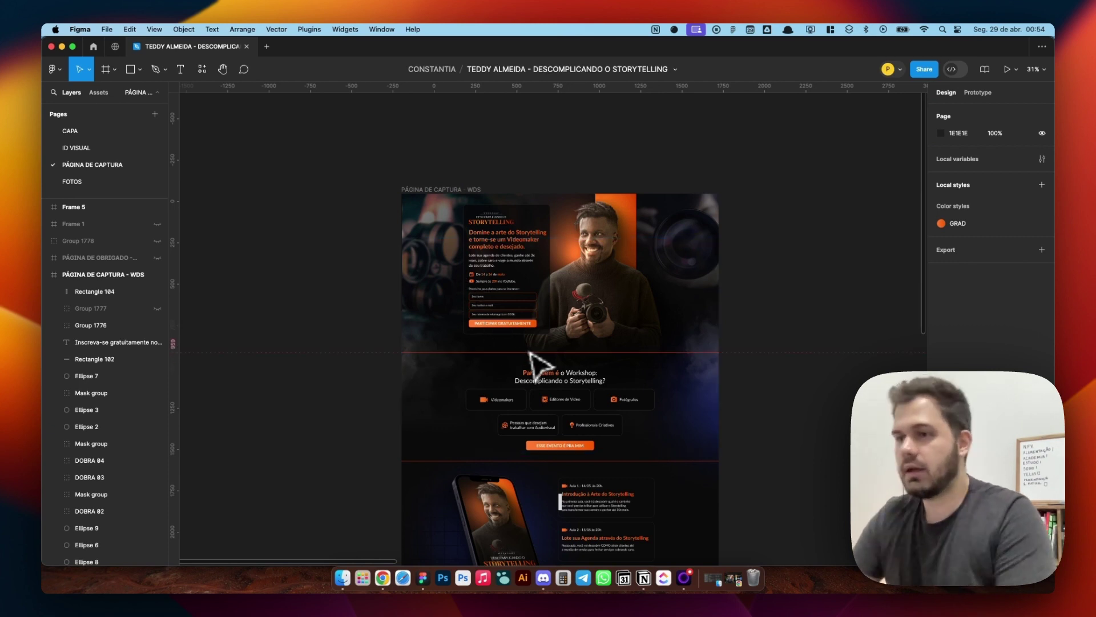
scroll(536, 366, "up", 3)
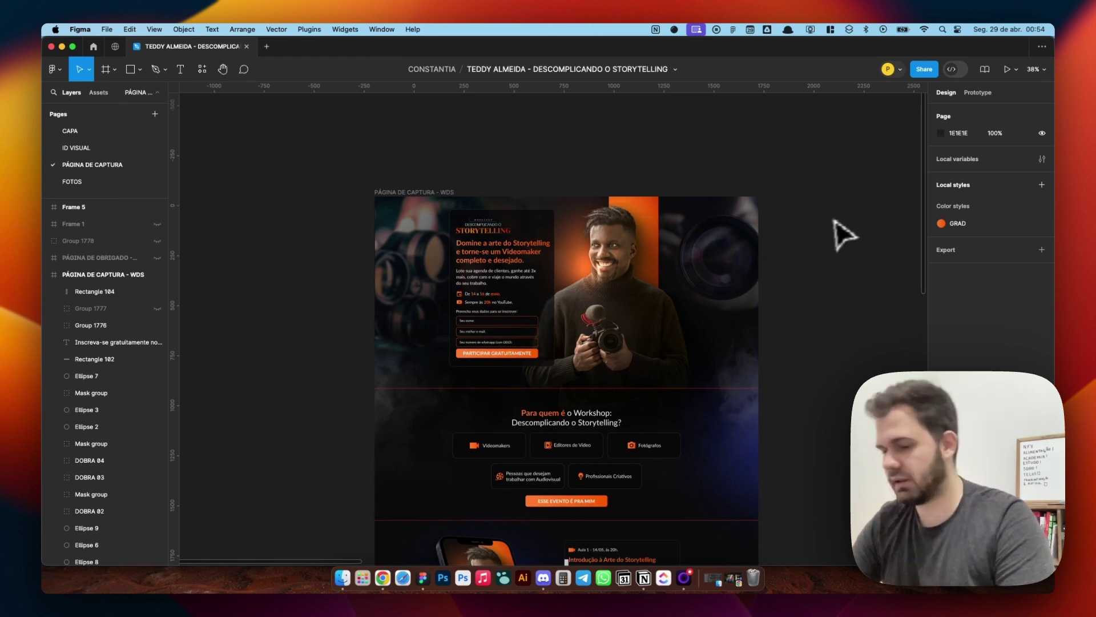
Step: Create a new 1920 × 1080 frame on the empty canvas beside the finished capture page
scroll(394, 286, "down", 3)
scroll(522, 337, "left", 10)
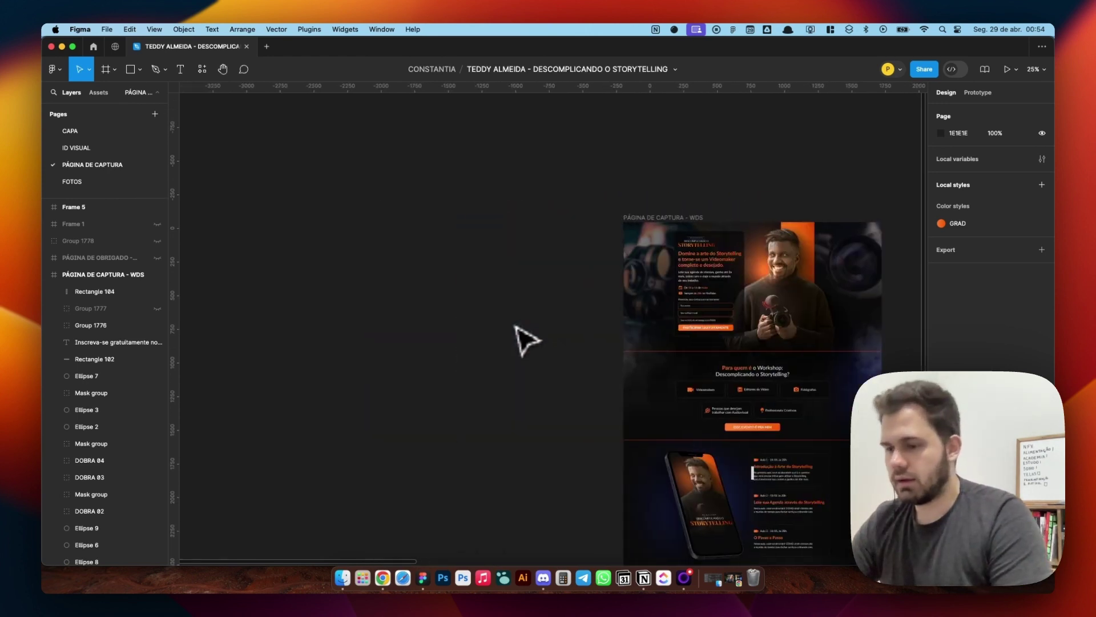
key("f")
left_click(477, 261)
left_click(954, 171)
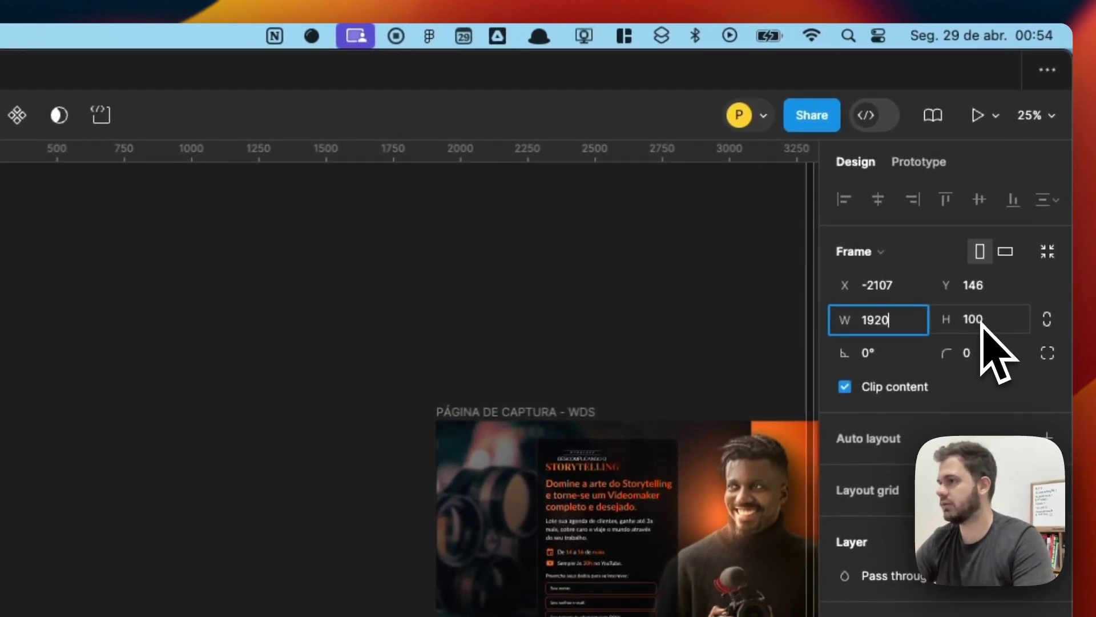
key("Tab")
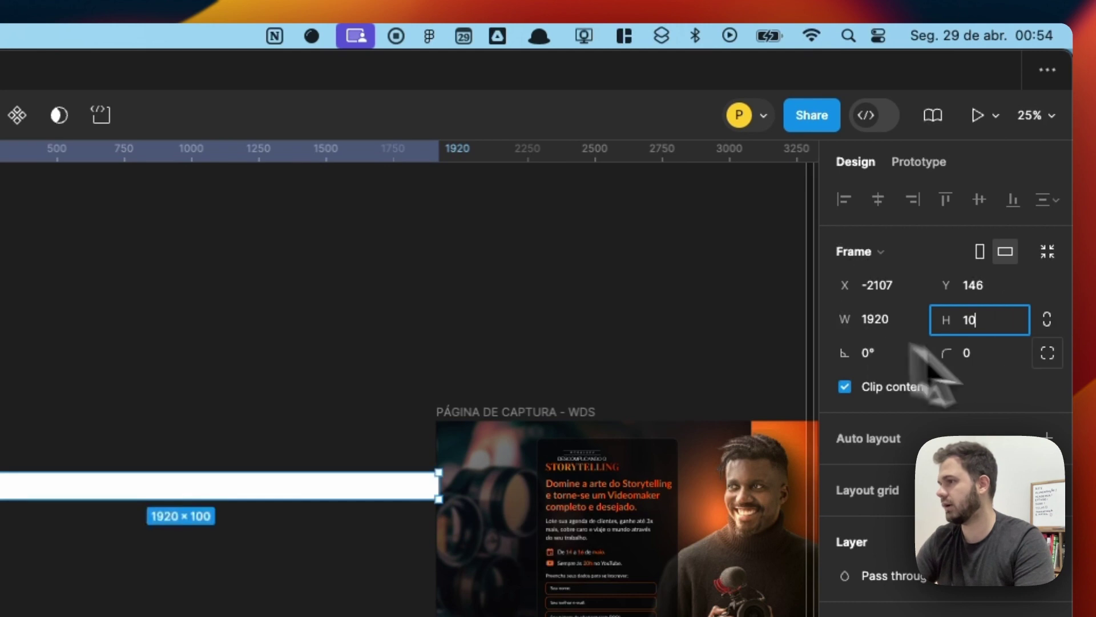
type("1080")
key("Return")
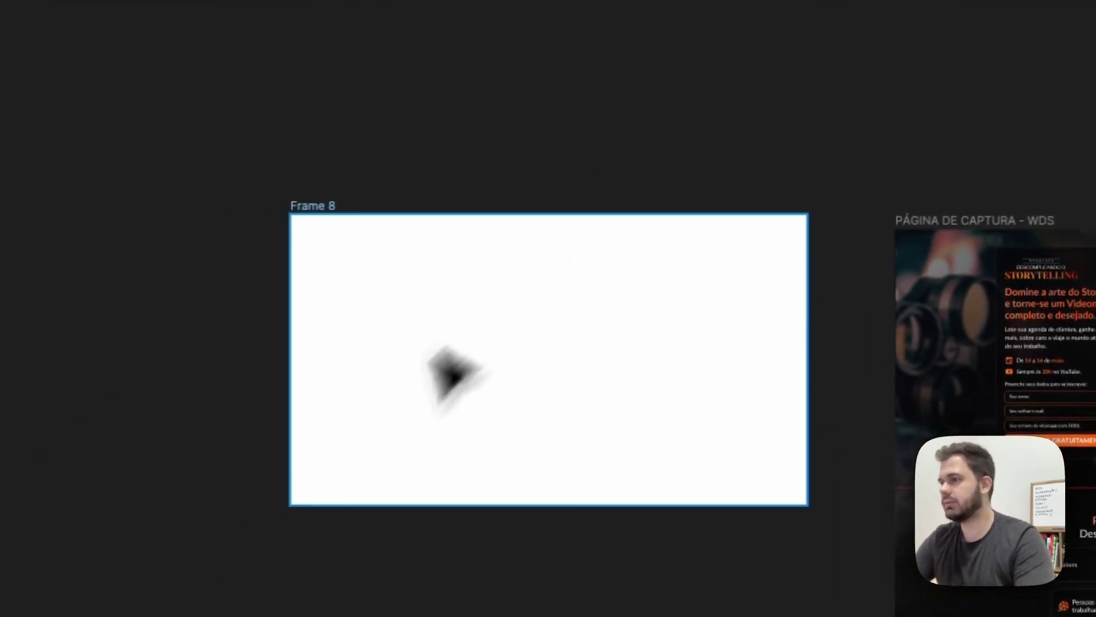
Step: Change the new frame's fill to the near-black colour 0F0F0F
scroll(317, 447, "right", 5)
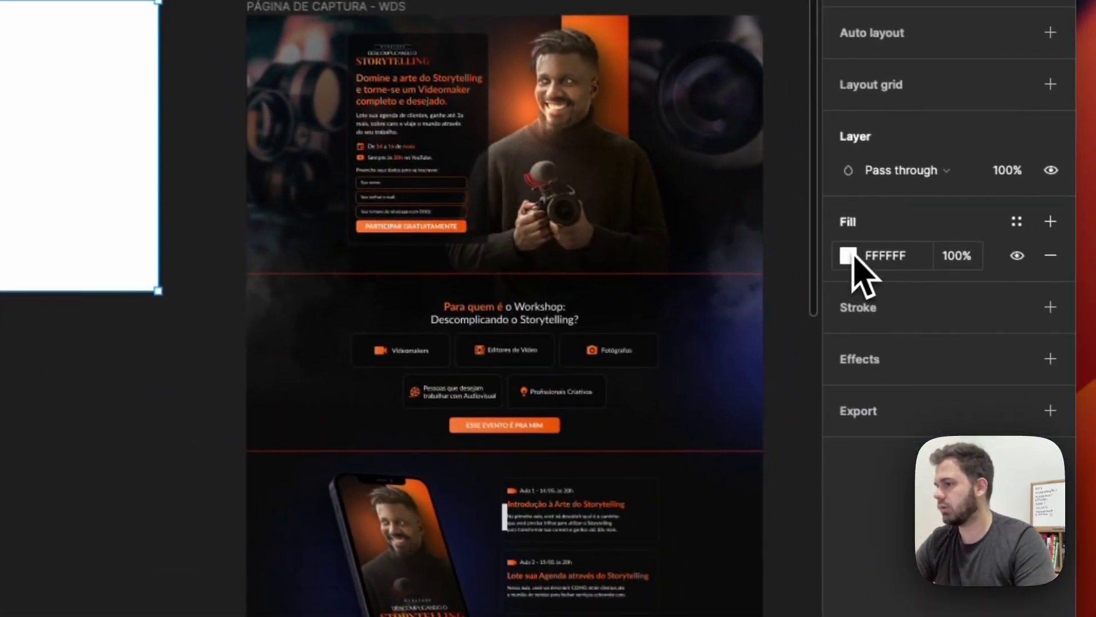
left_click(848, 256)
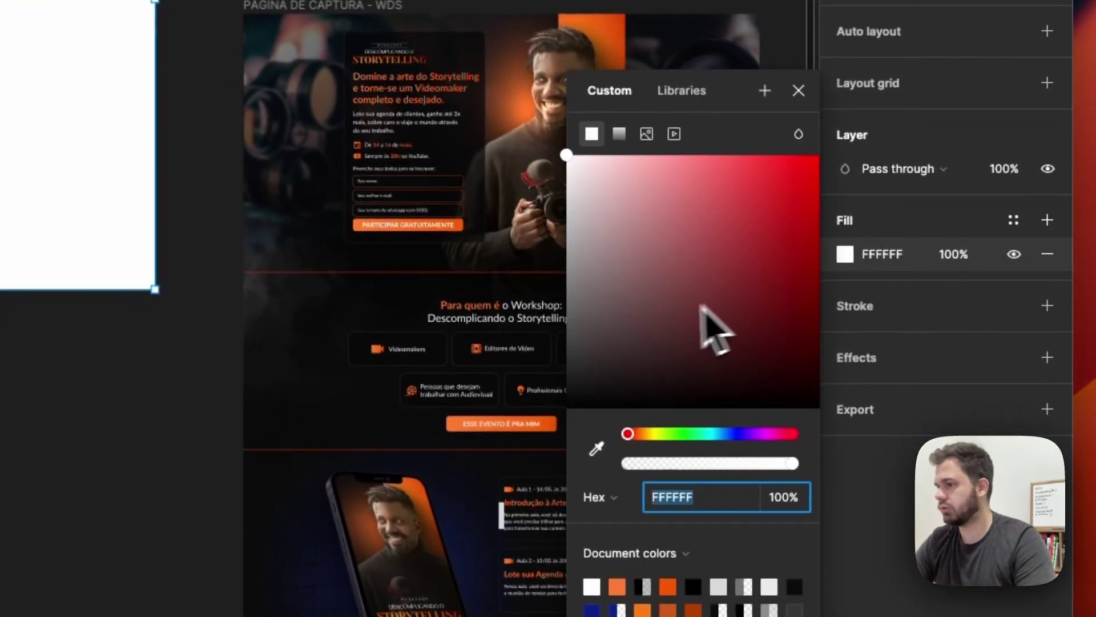
left_click_drag(710, 320, 564, 395)
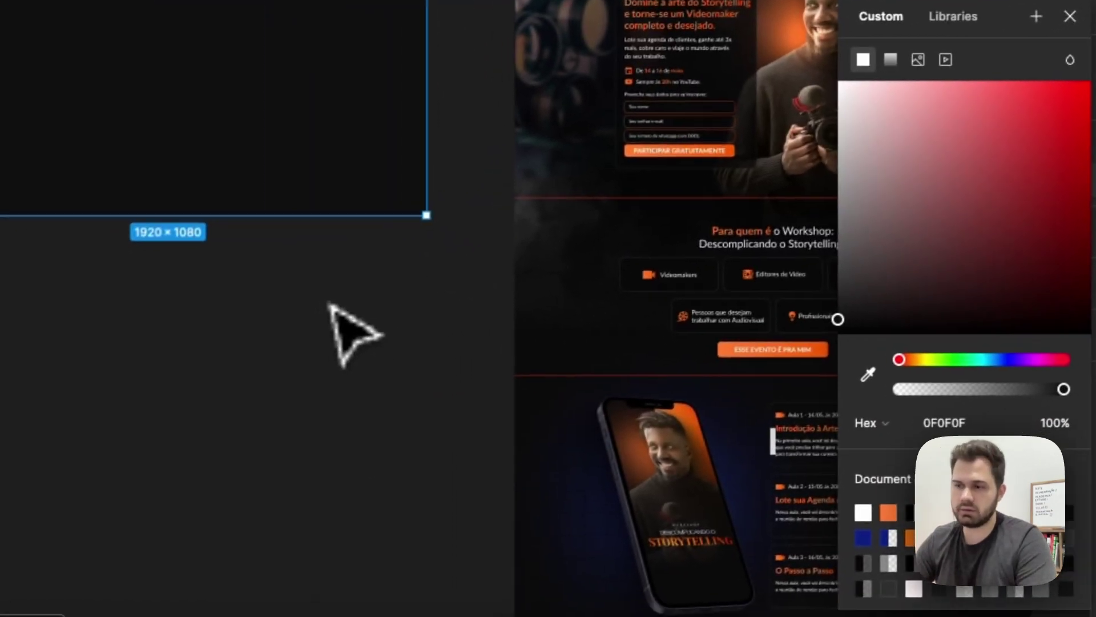
left_click(337, 309)
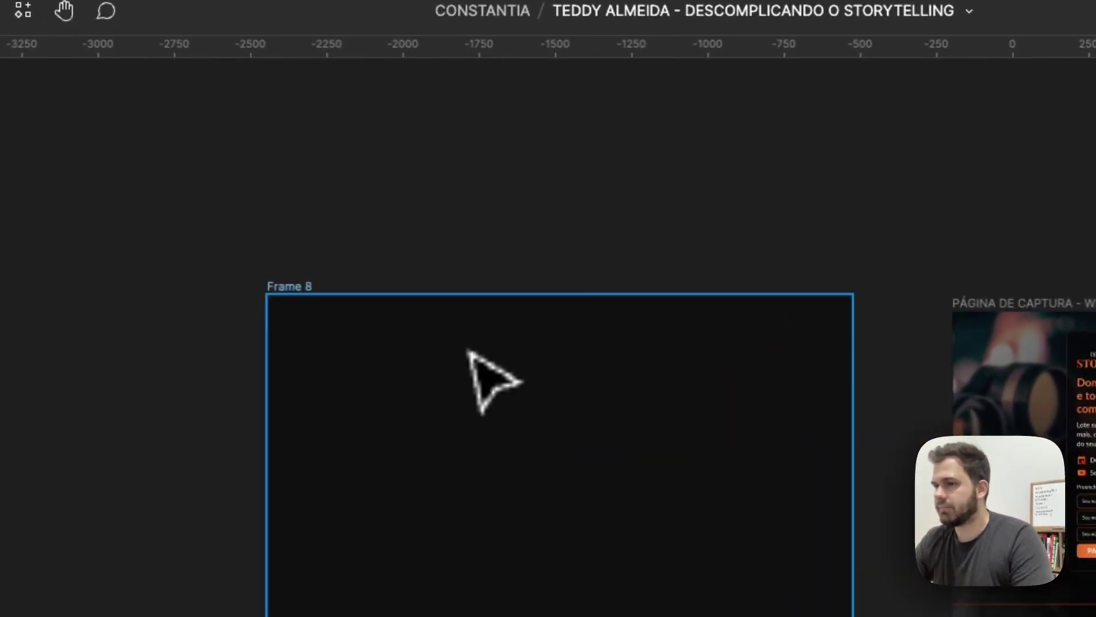
Step: Add a layout grid to the dark 1920 × 1080 frame and change its type to Columns
left_click(303, 285)
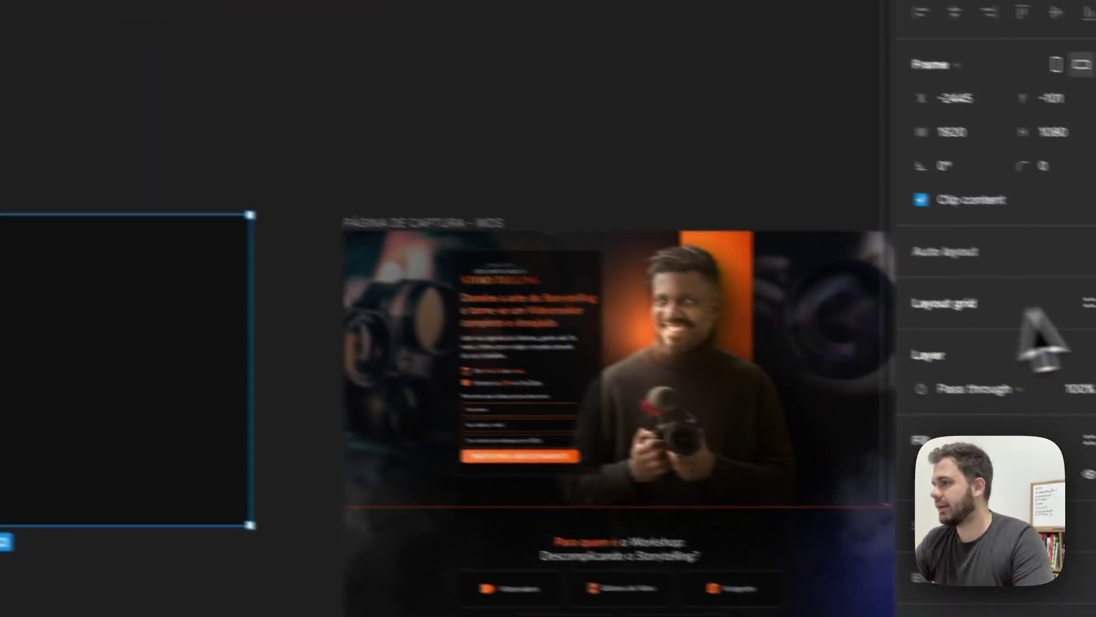
left_click(1047, 285)
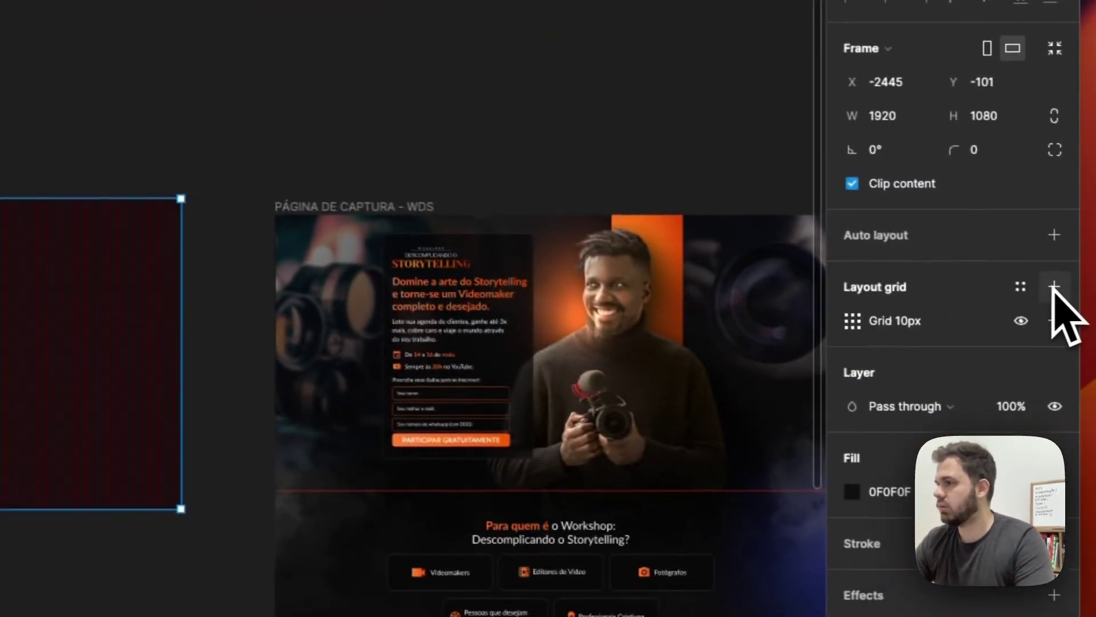
left_click(846, 318)
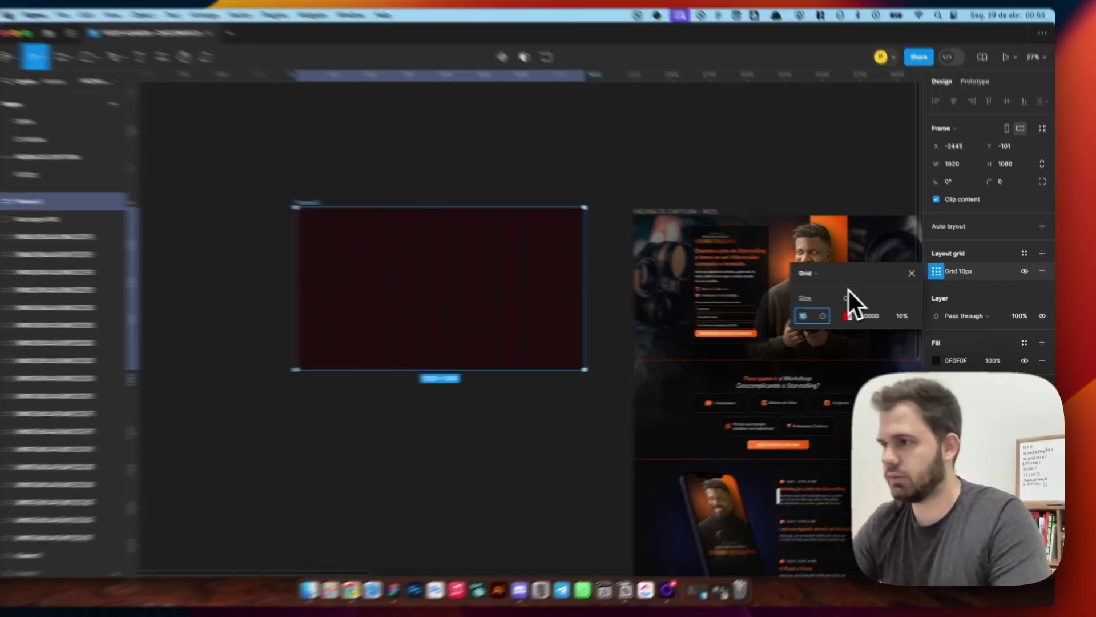
left_click(807, 273)
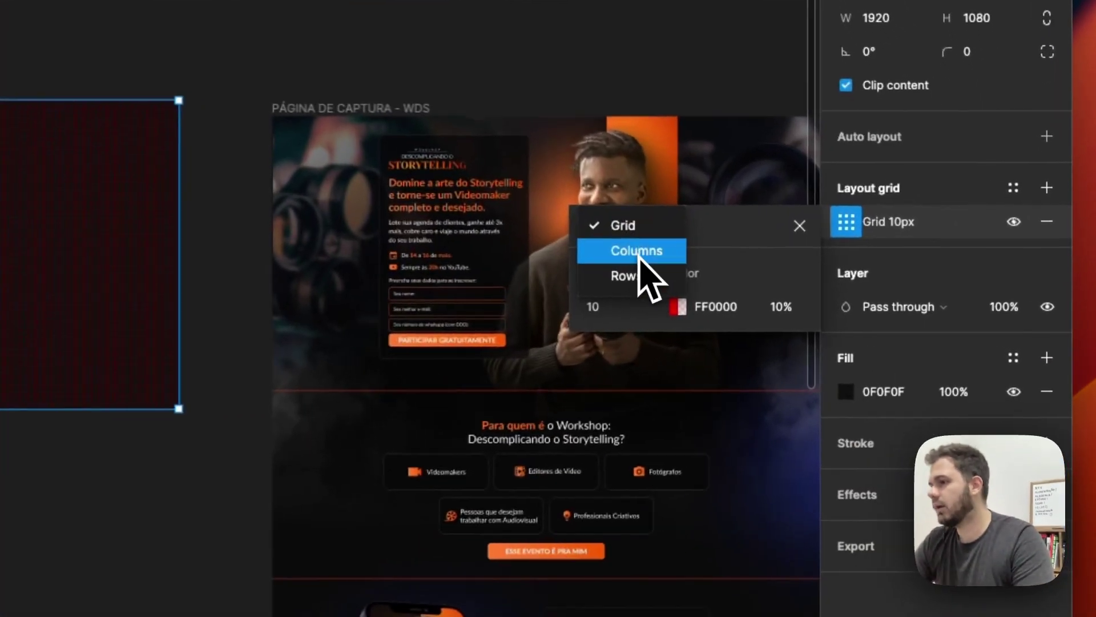
left_click(829, 284)
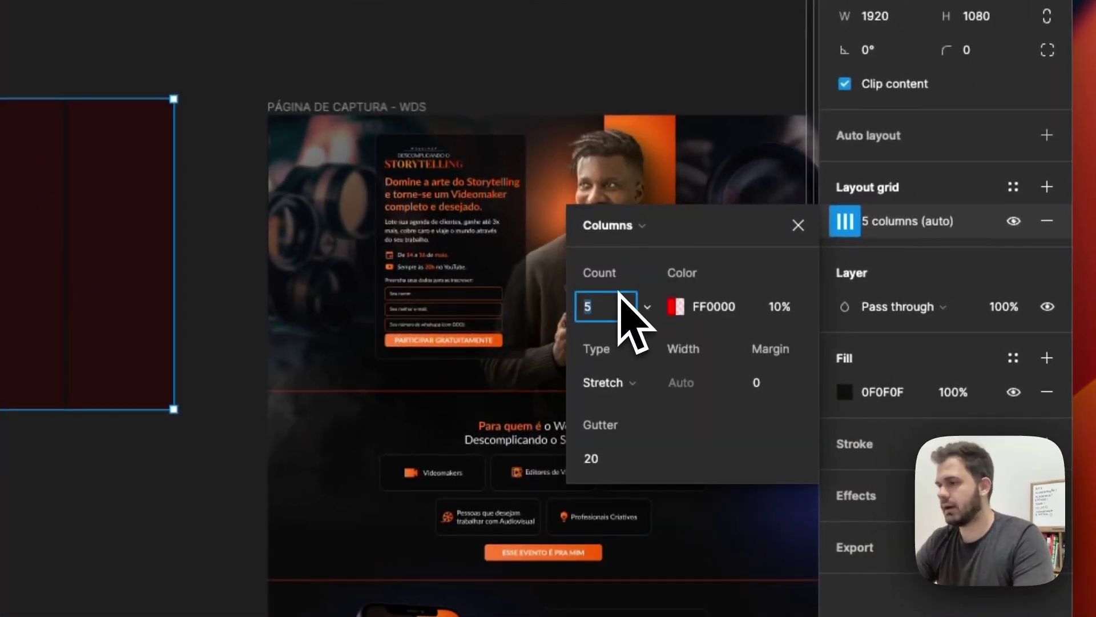
Step: Set the column grid to a count of 12 with the Stretch type and a margin of 390
type("12")
left_click(630, 387)
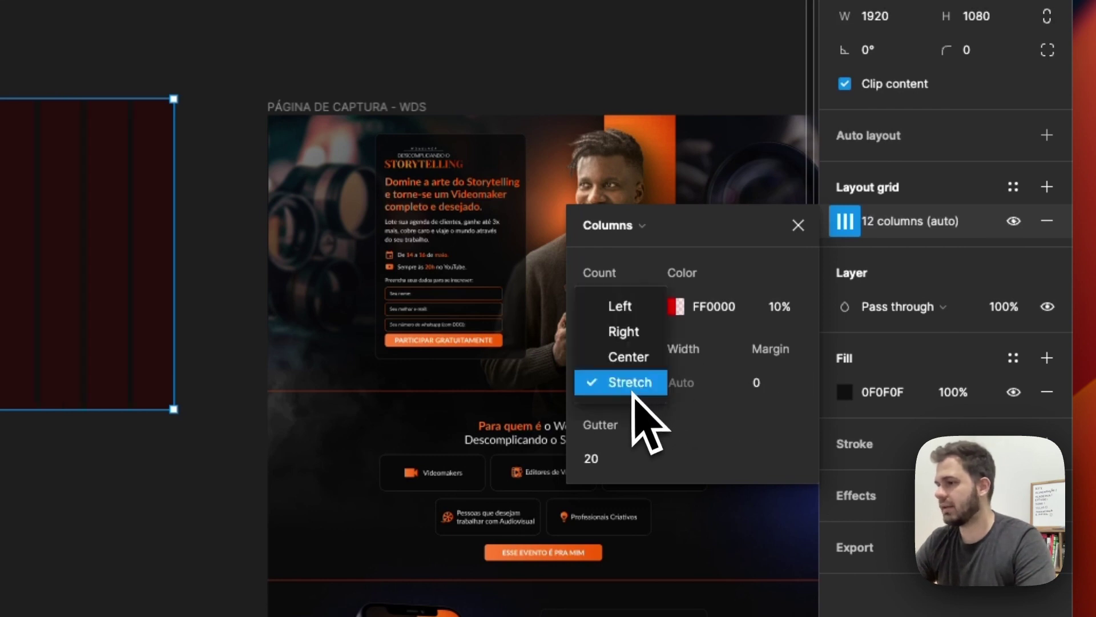
left_click(652, 384)
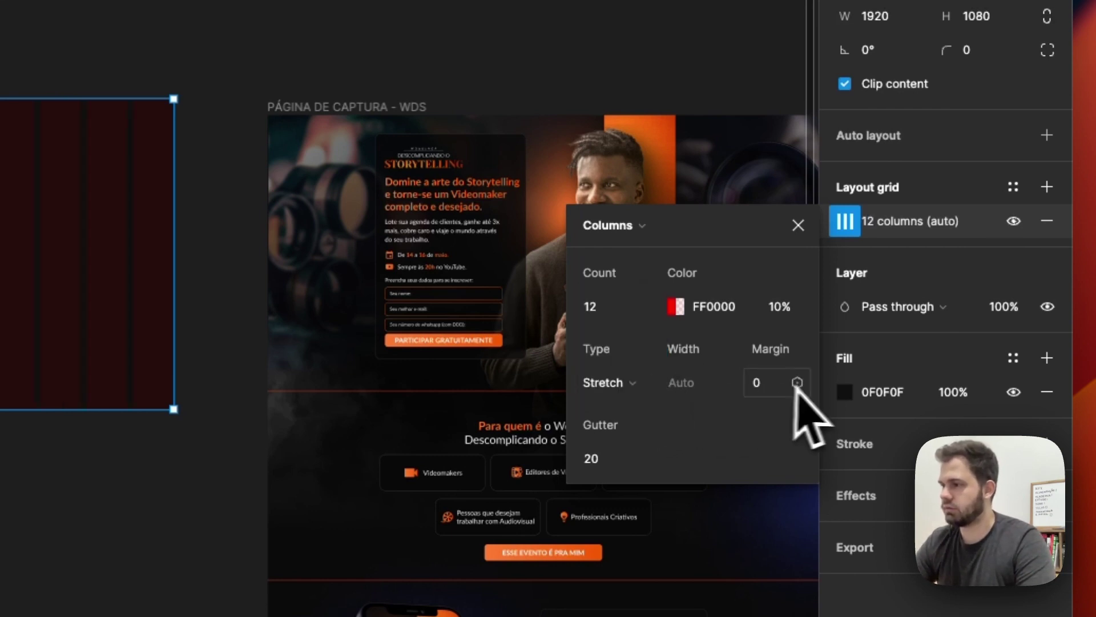
left_click(775, 384)
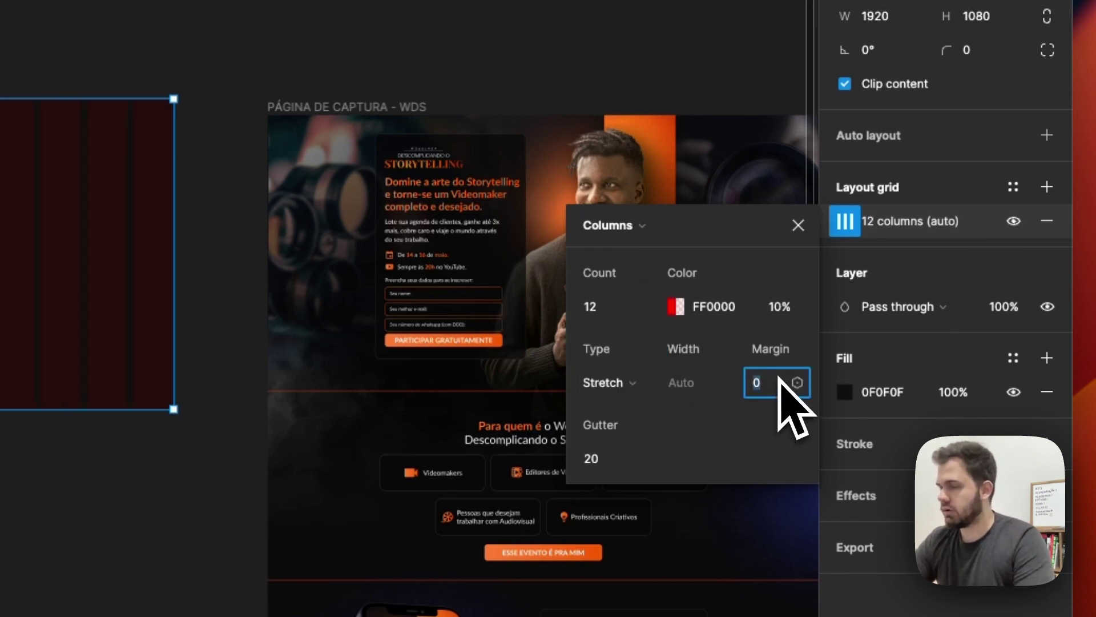
type("390")
key("Return")
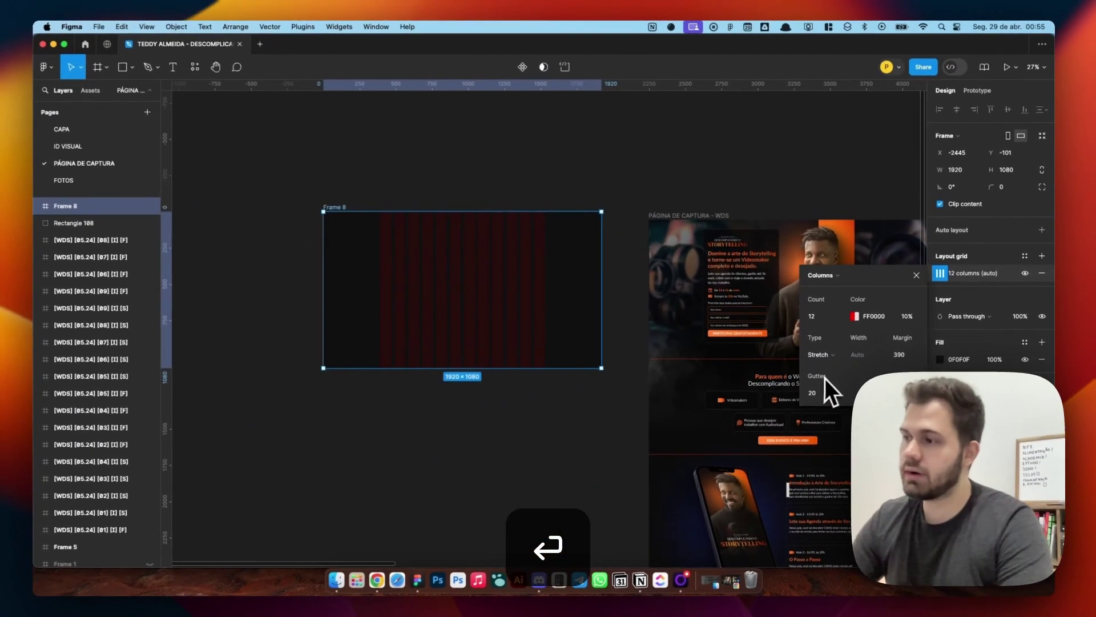
Step: Examine the column grid on the new frame and compare the frame with the finished capture page
scroll(501, 302, "up", 5)
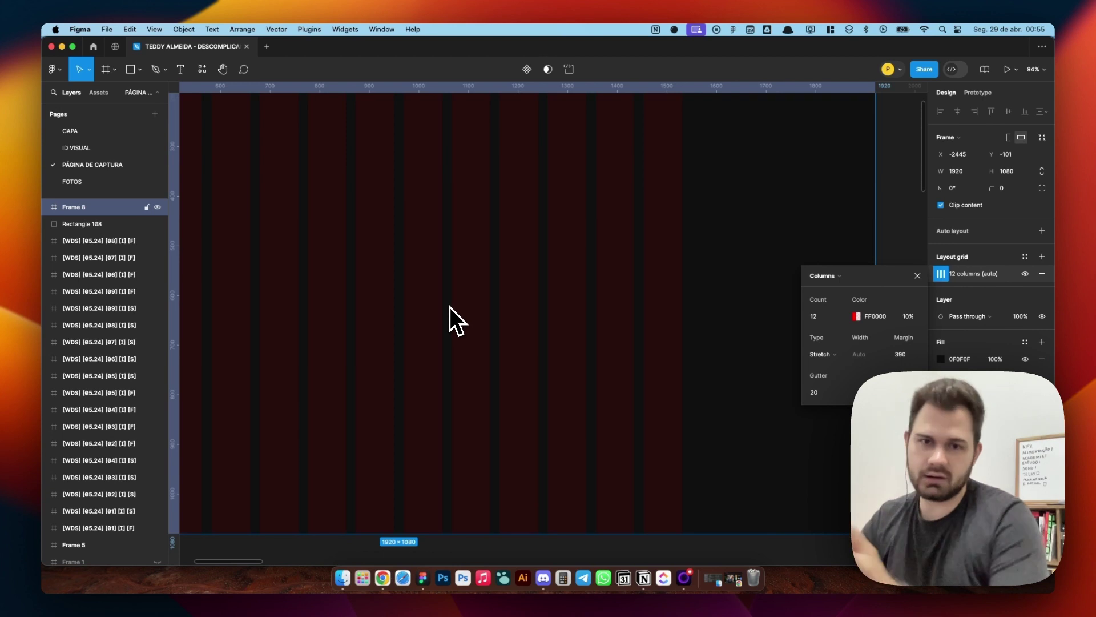
scroll(554, 289, "down", 5)
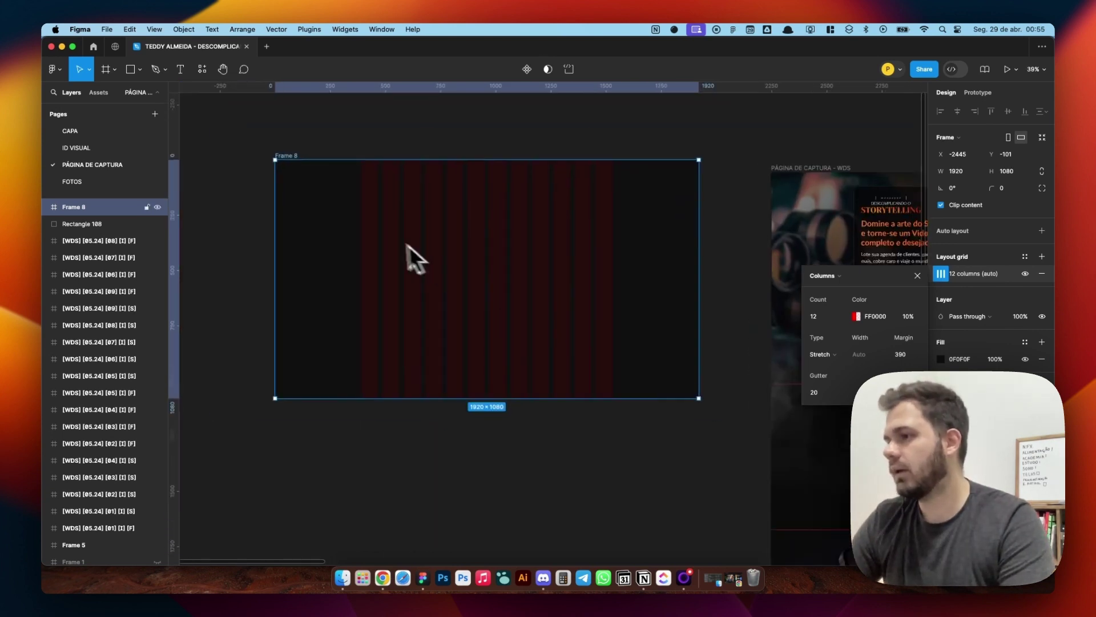
scroll(406, 245, "up", 3)
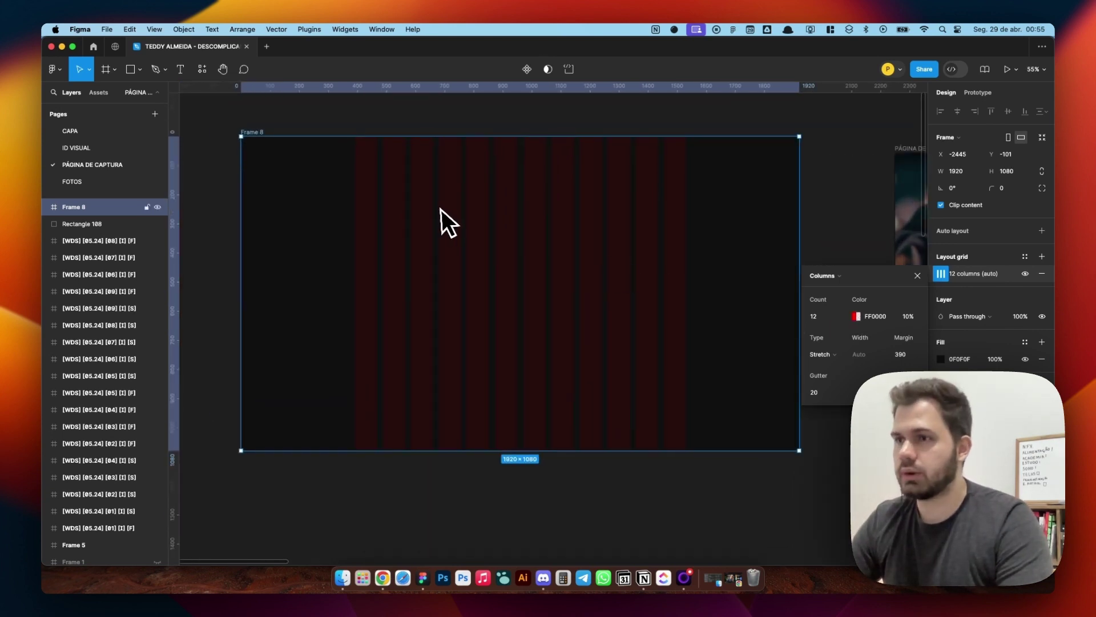
scroll(384, 206, "down", 5)
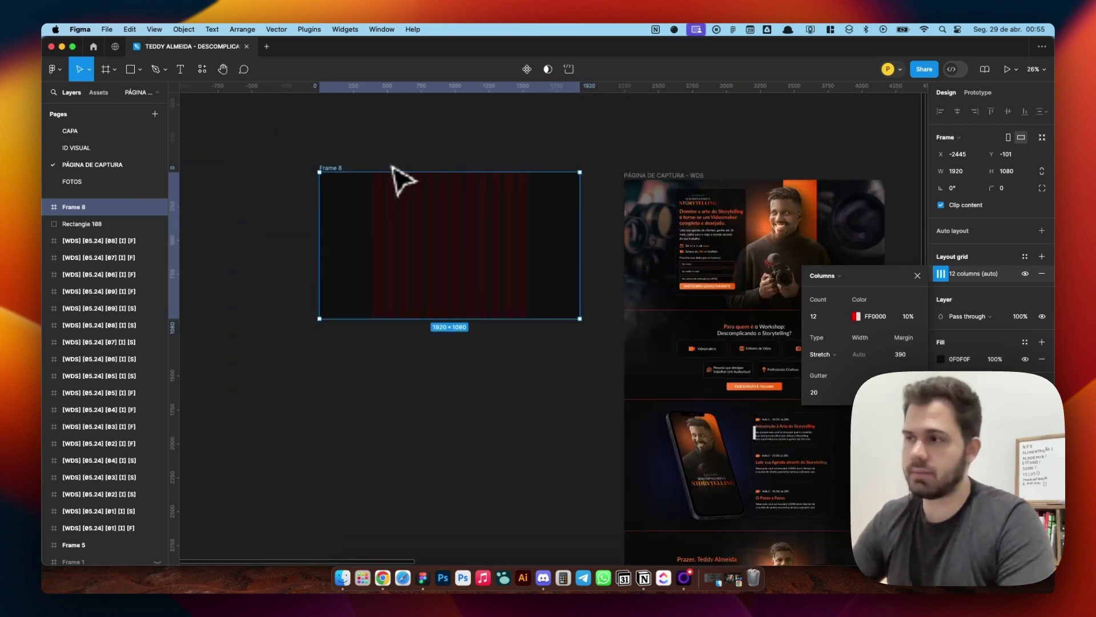
scroll(697, 231, "up", 2)
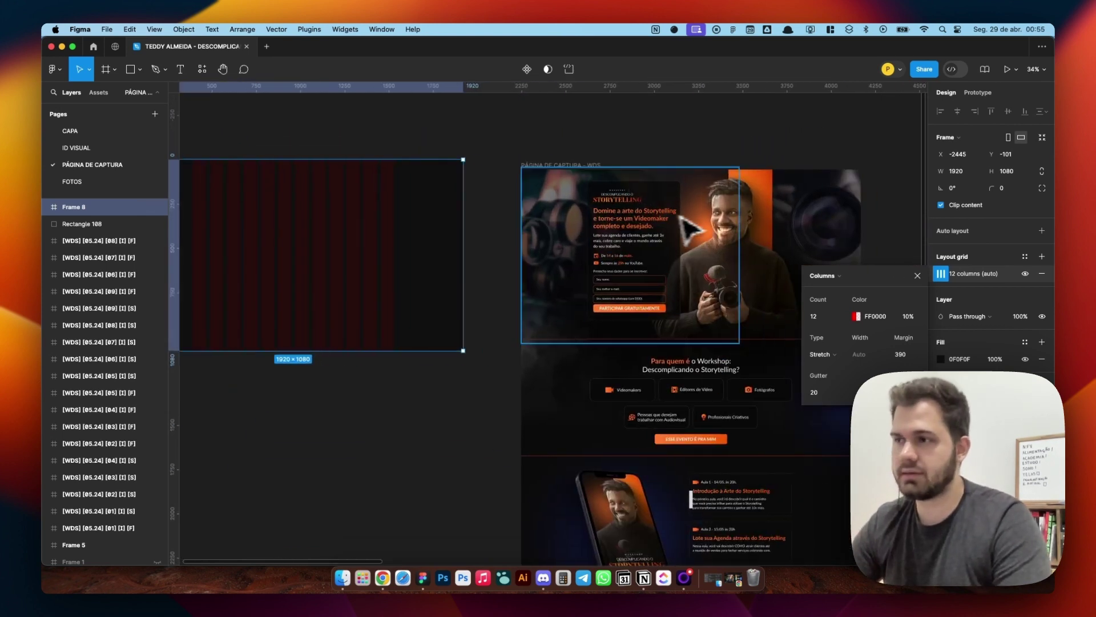
scroll(481, 225, "left", 5)
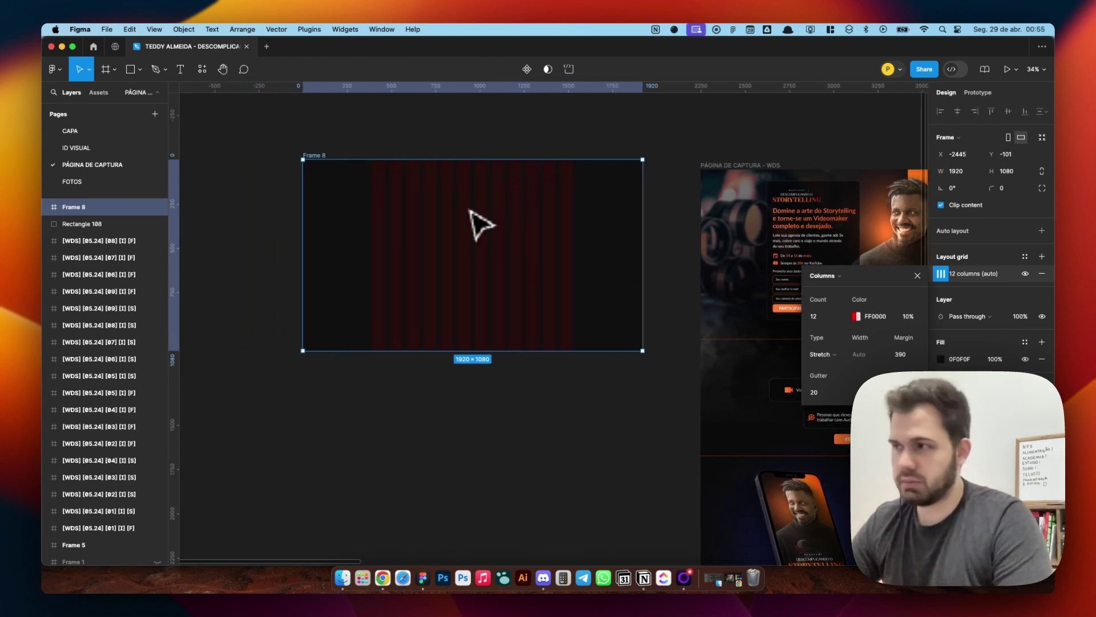
scroll(481, 225, "down", 2)
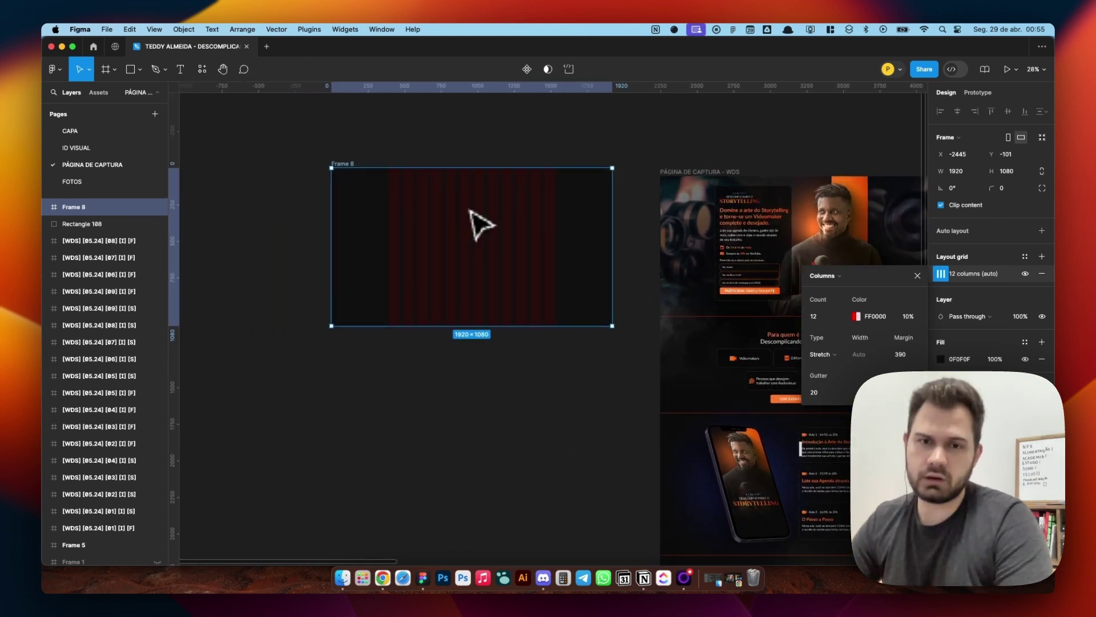
left_click(563, 411)
scroll(551, 410, "right", 3)
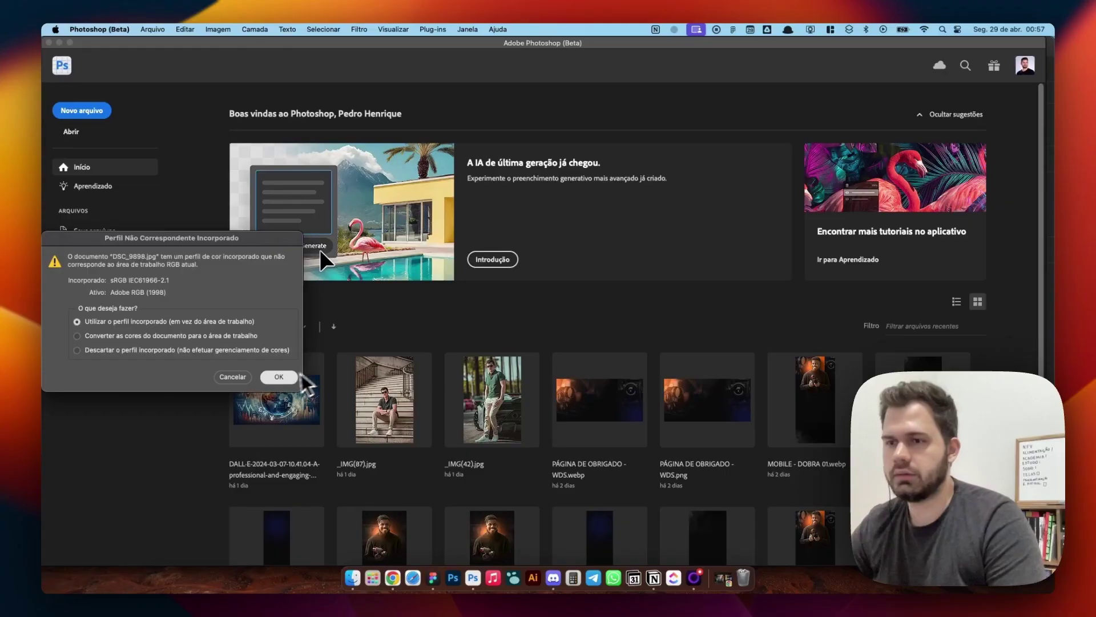
Step: Switch to Photoshop, open DSC_9898.jpg with its embedded colour profile, and activate the Move tool
left_click(298, 377)
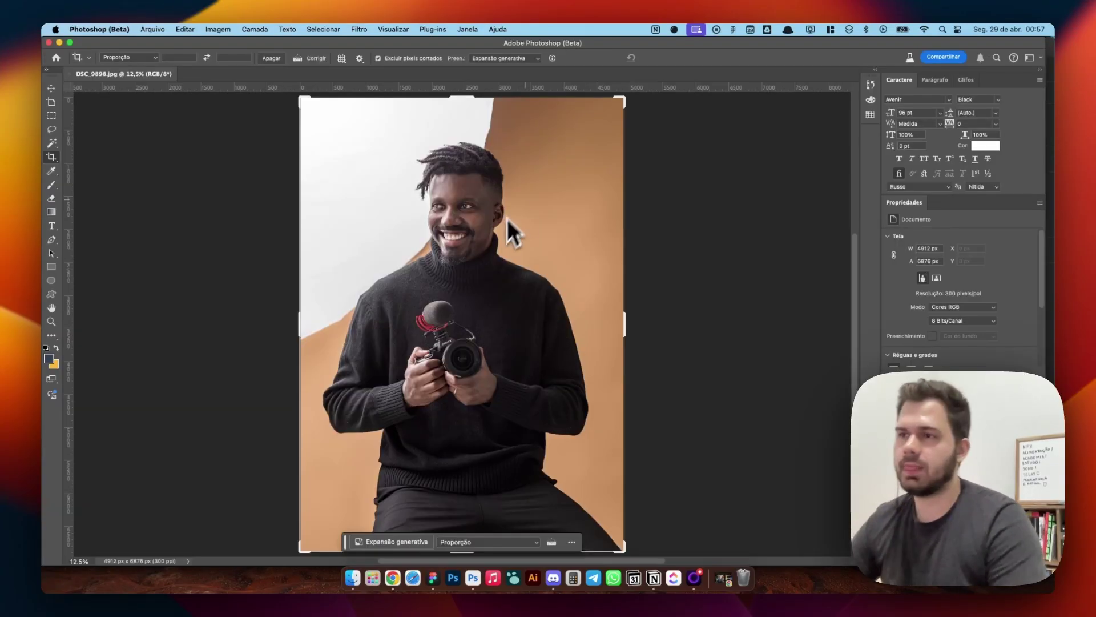
left_click(49, 89)
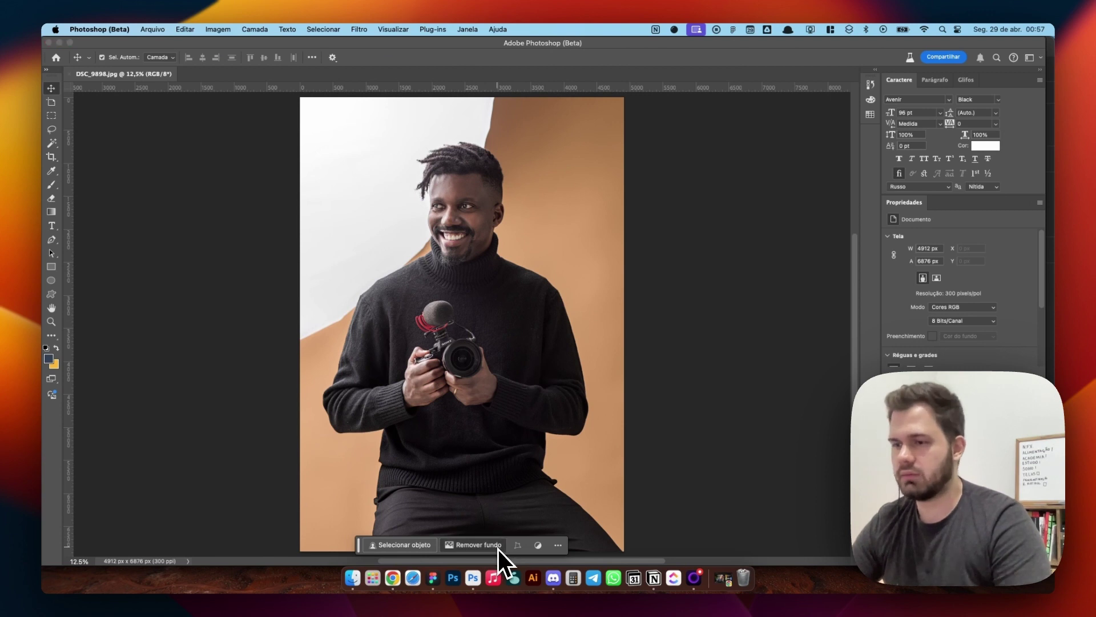
Step: Remove the photo's background and inspect the cutout's edges around the shoulder, neck and face
left_click(478, 544)
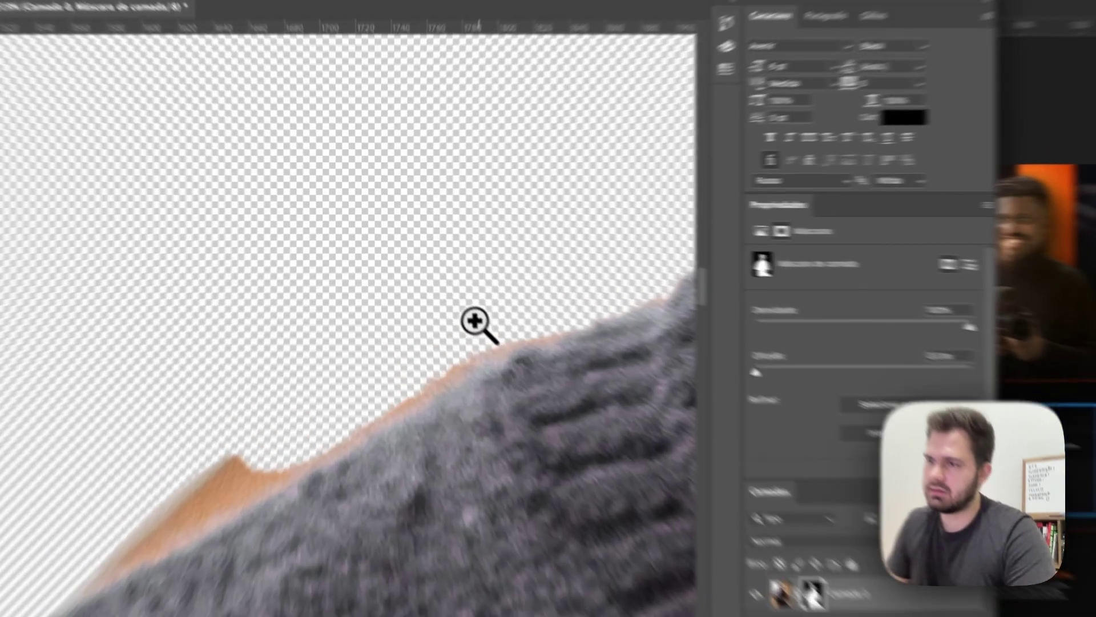
left_click(451, 268, "alt+super")
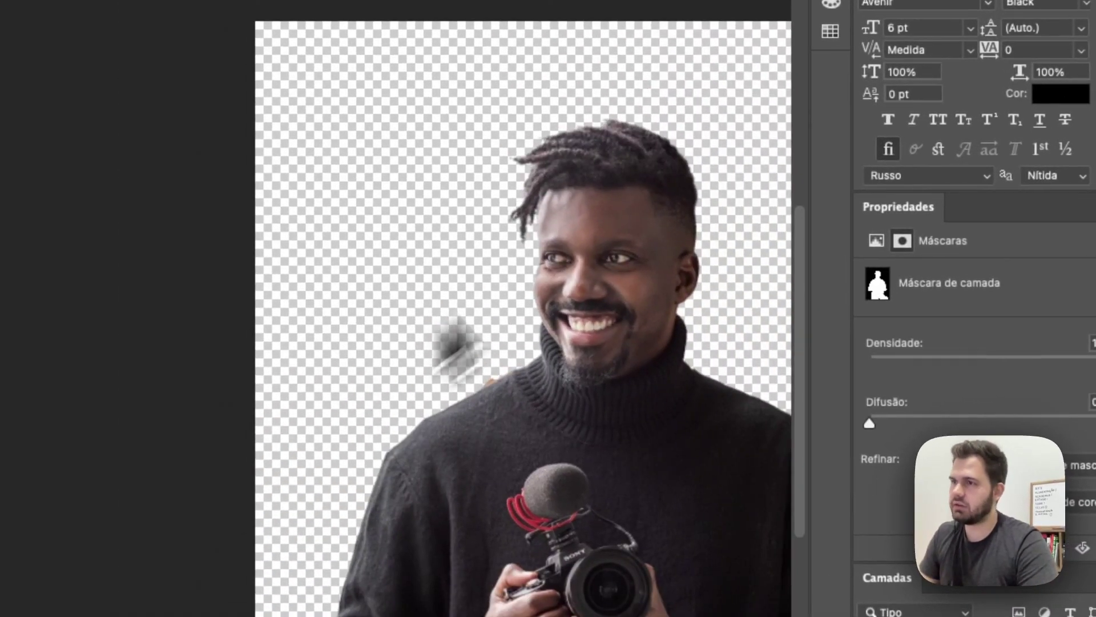
left_click(494, 357, "super")
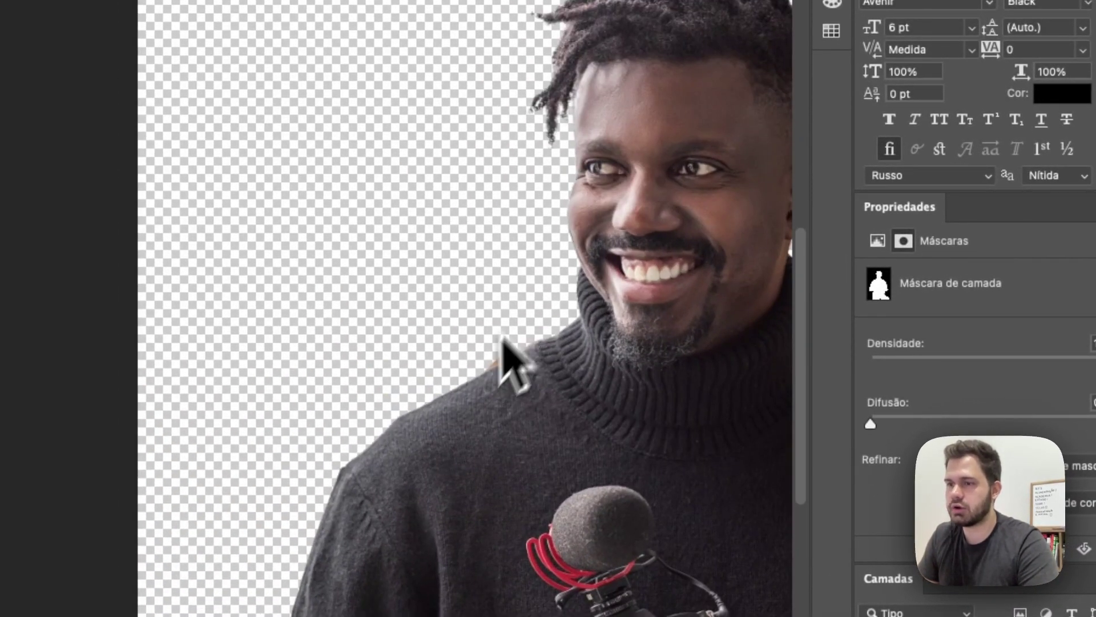
left_click(492, 420, "alt+super")
left_click(487, 416, "alt+super")
left_click(711, 351, "super")
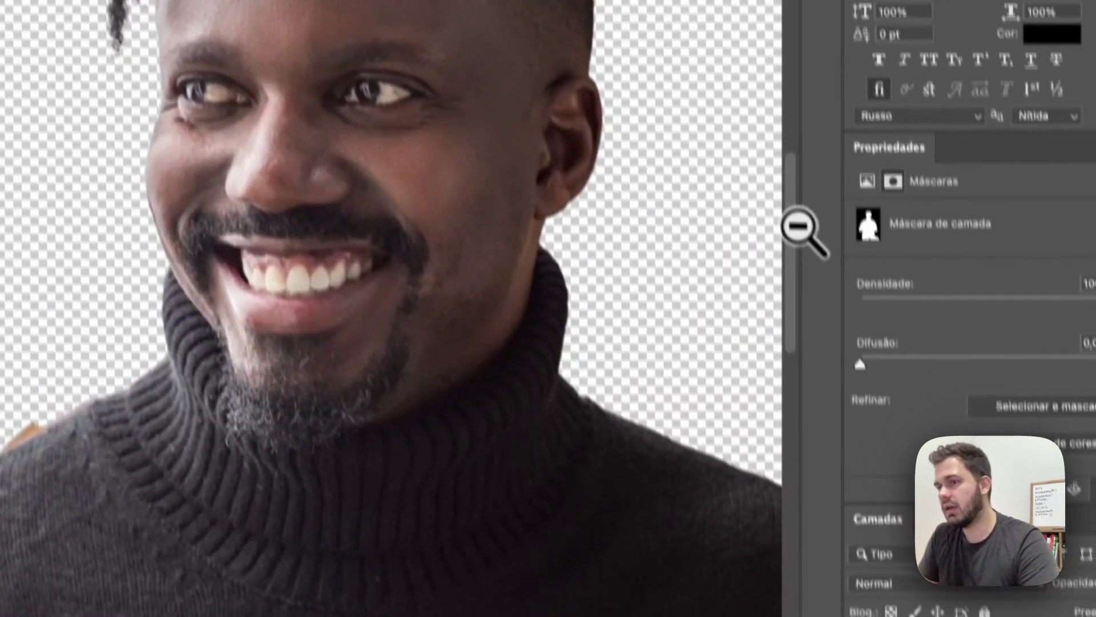
left_click(566, 403, "alt+super")
left_click(522, 448, "alt+super")
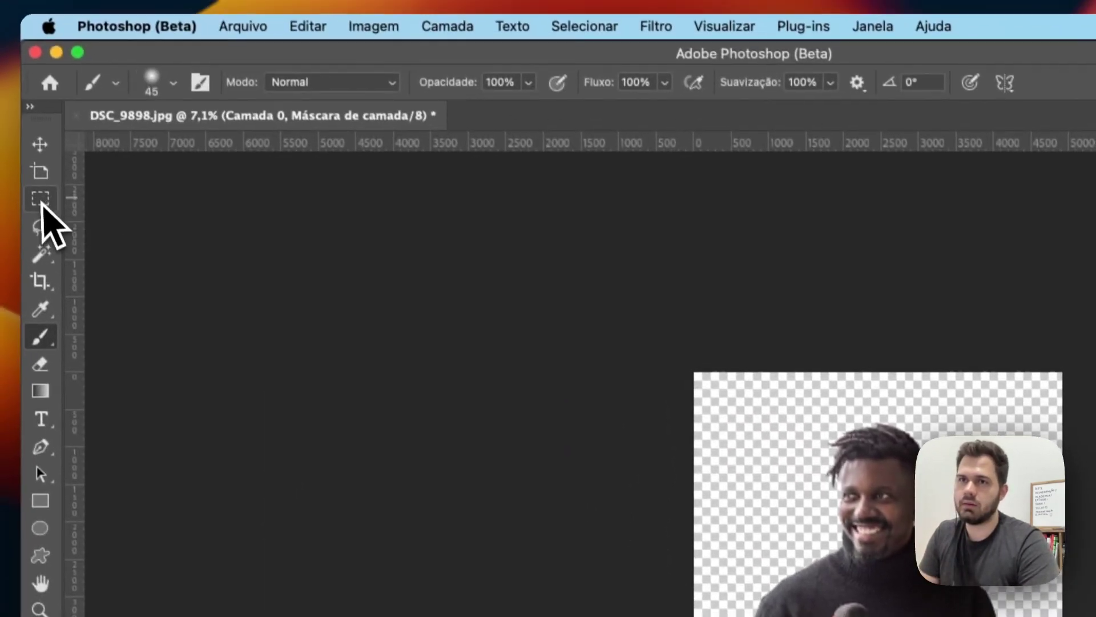
left_click(44, 205)
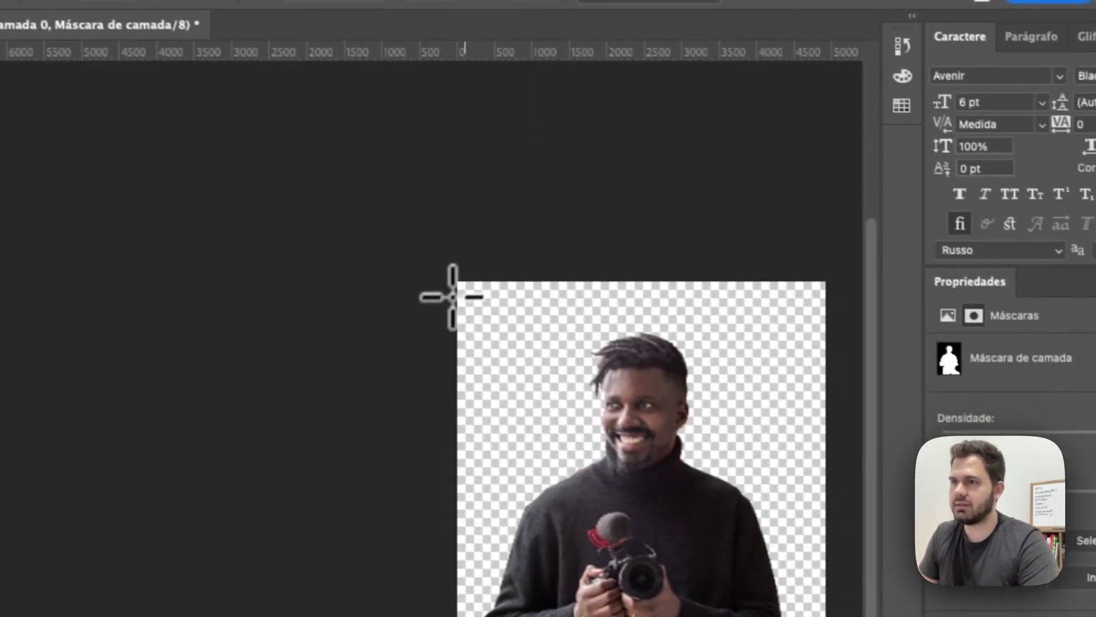
left_click_drag(559, 327, 895, 615)
left_click_drag(677, 451, 701, 543)
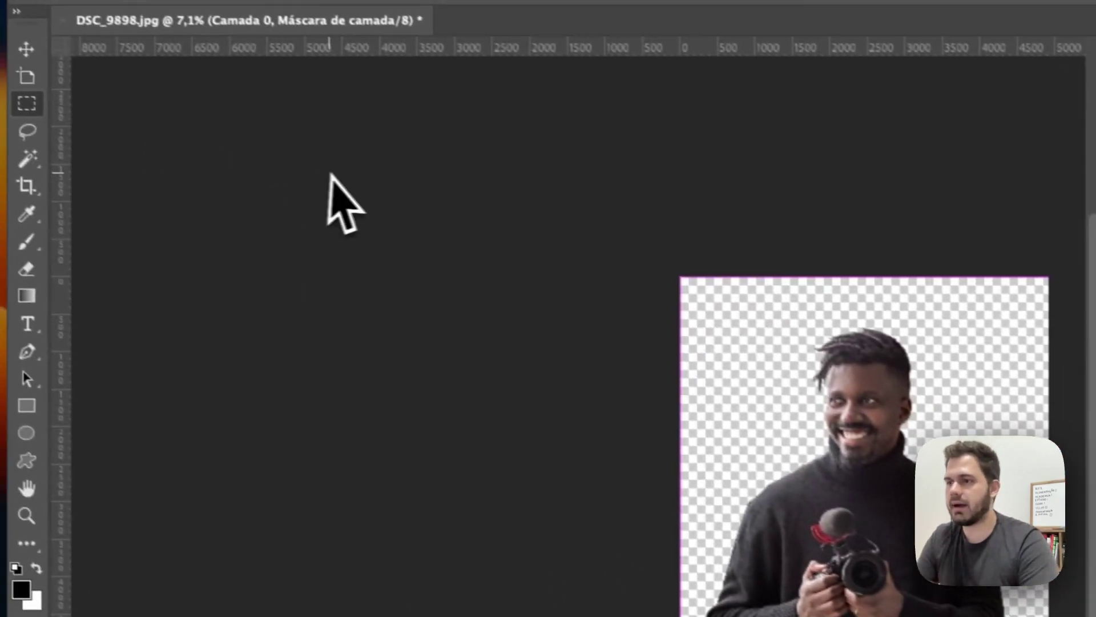
Step: Start a Pen path along the jumper's shoulder edge, just inside the leftover orange fringe beside the collar
key("z")
key("Return")
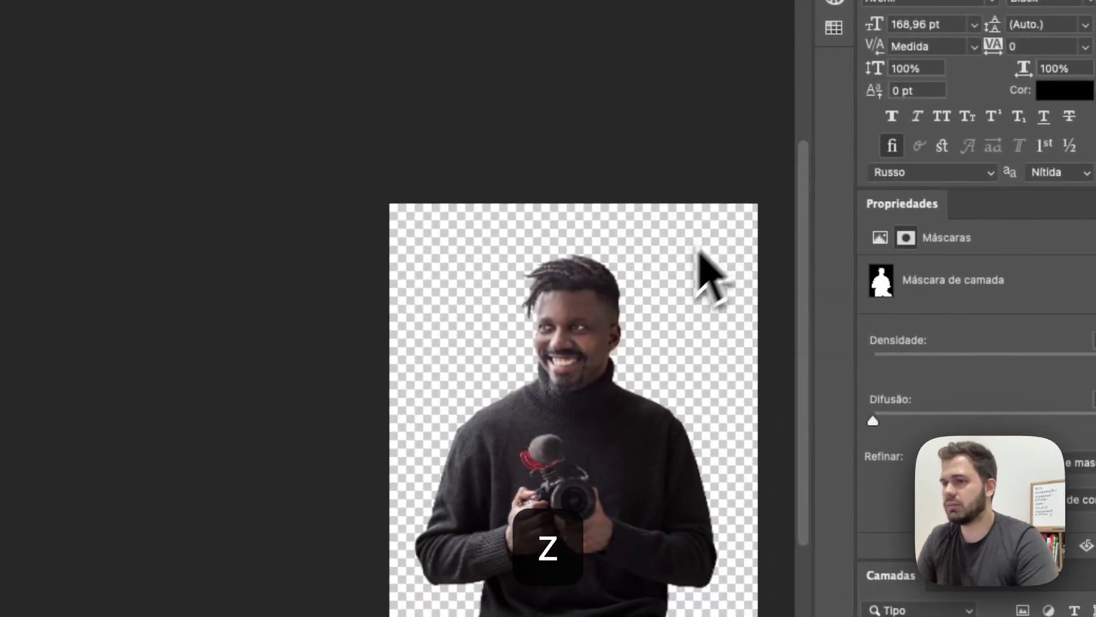
left_click_drag(539, 346, 669, 372)
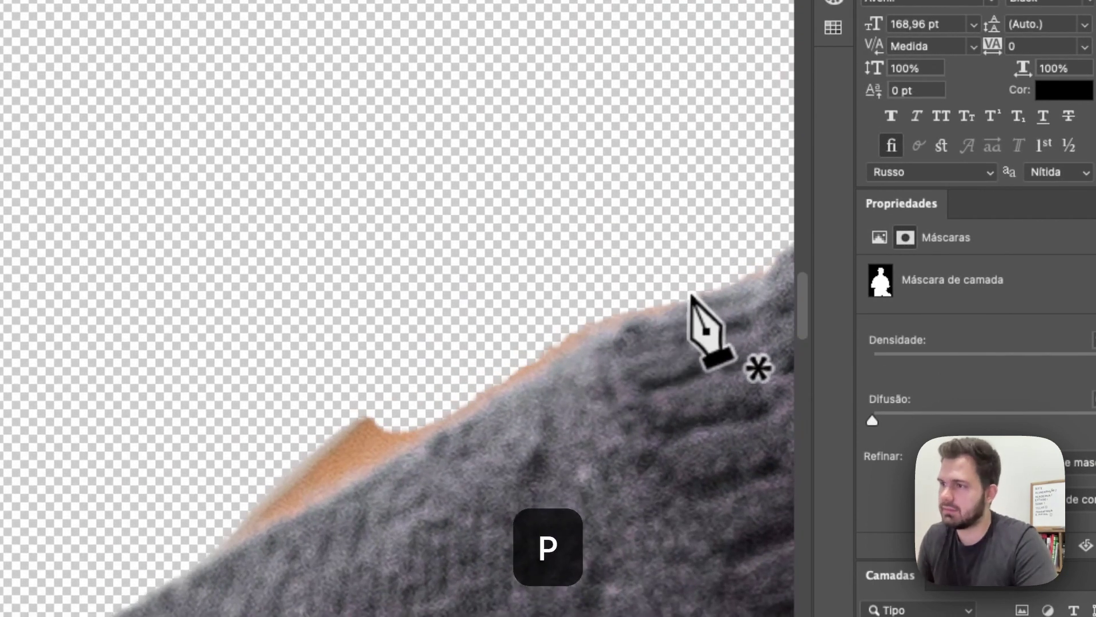
left_click_drag(577, 366, 702, 306)
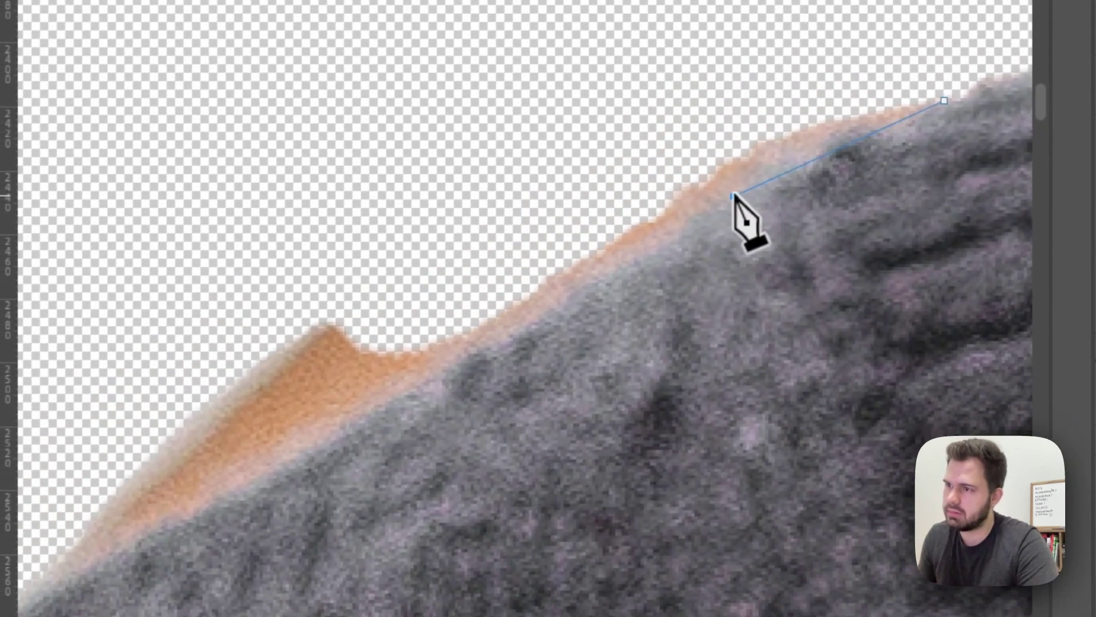
left_click_drag(733, 195, 681, 237)
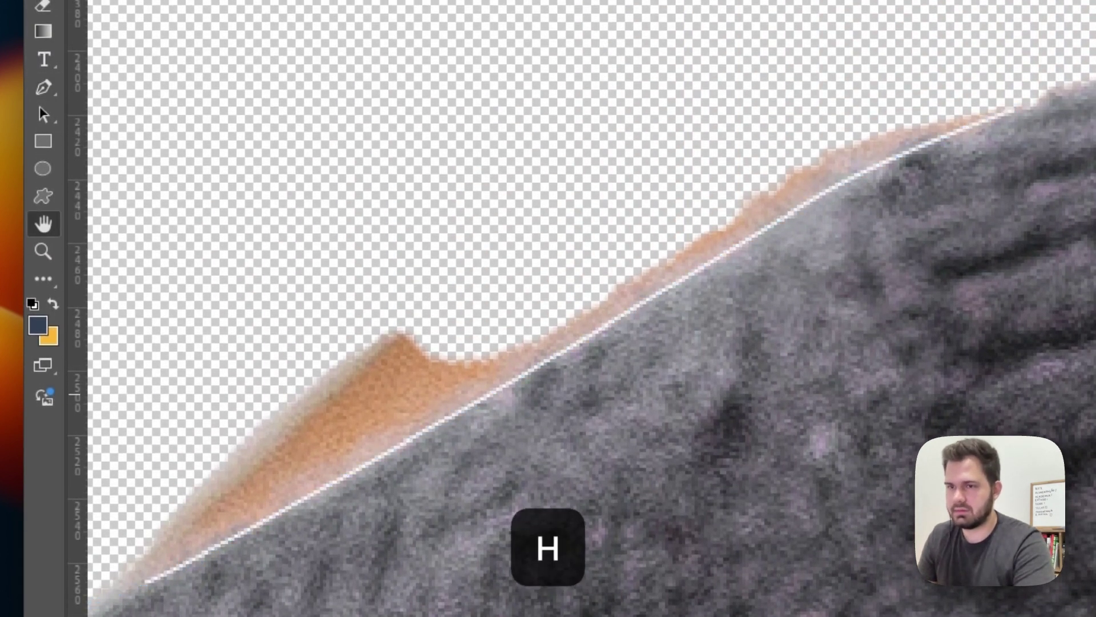
Step: Continue the path down the shoulder and close it through the transparent area above, enclosing the orange fringe
left_click_drag(354, 446, 588, 196)
key("p")
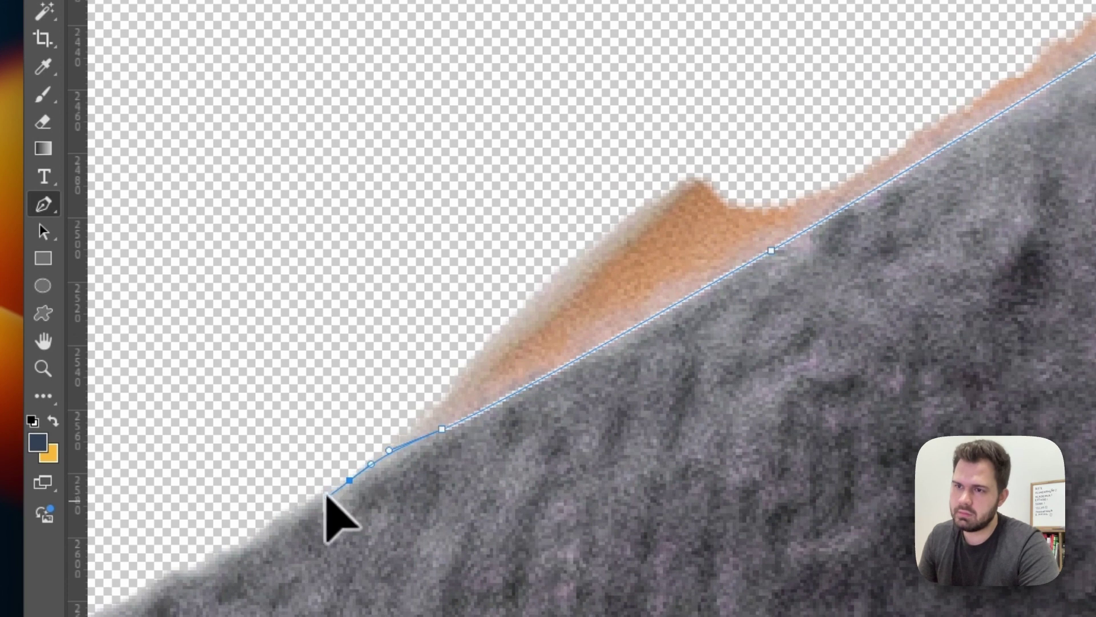
left_click(331, 77)
left_click(633, 0)
key("h")
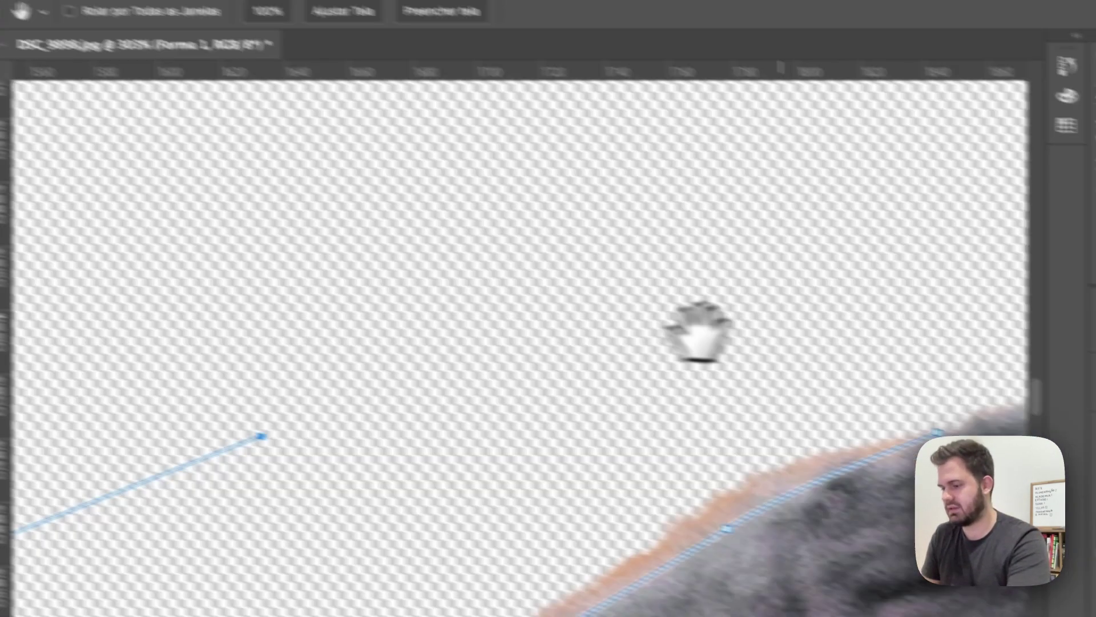
key("p")
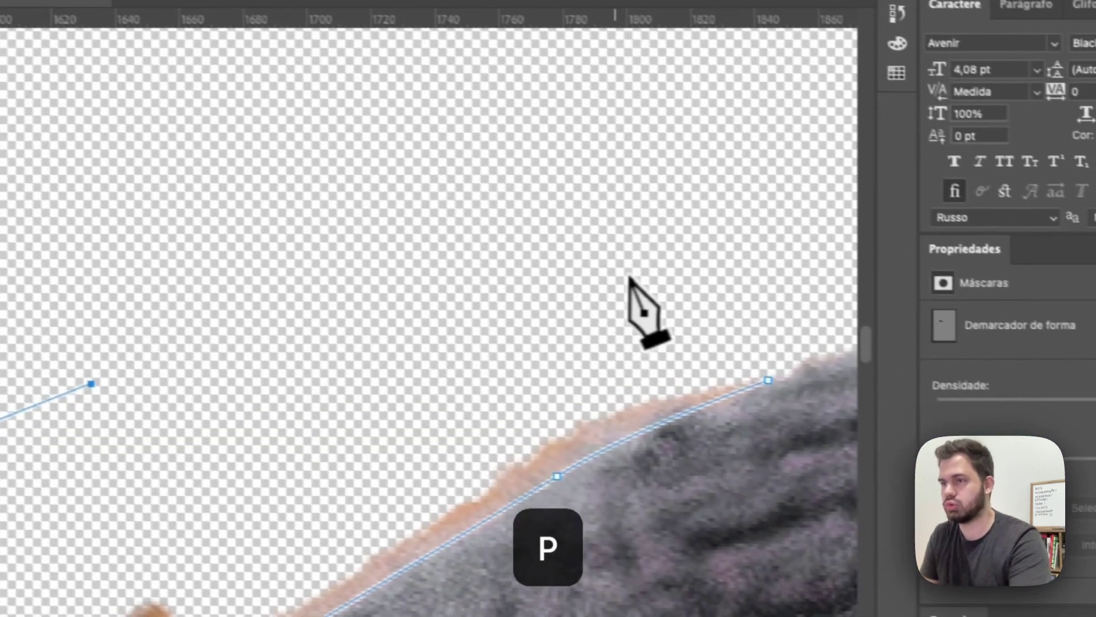
left_click(848, 316)
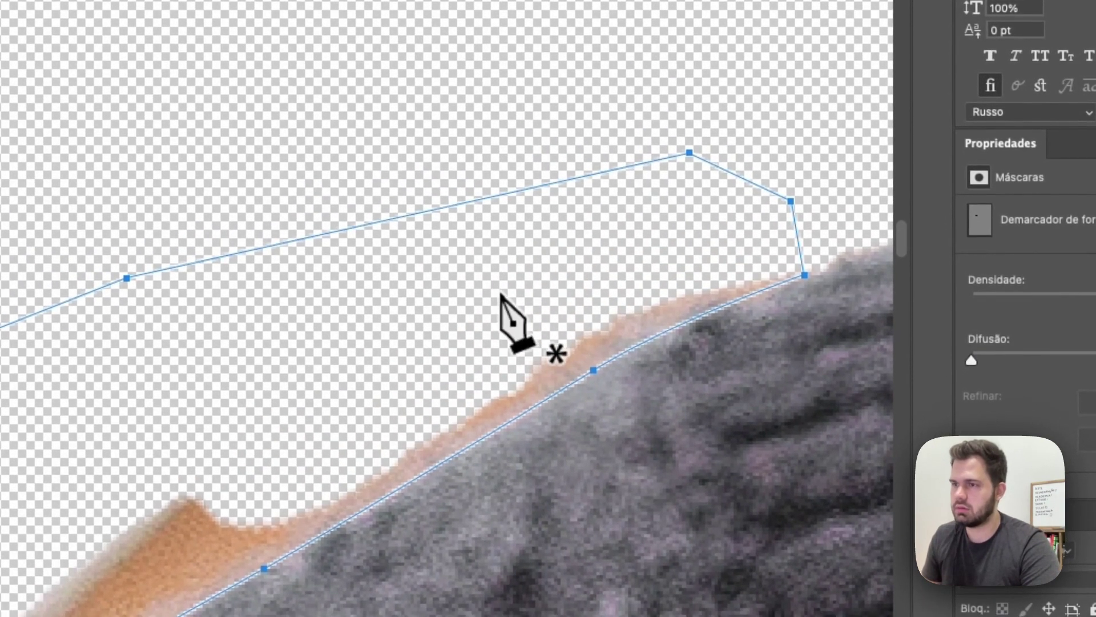
Step: Convert the closed path into a new anti-aliased selection with a feather radius of 0 pixels
right_click(442, 382)
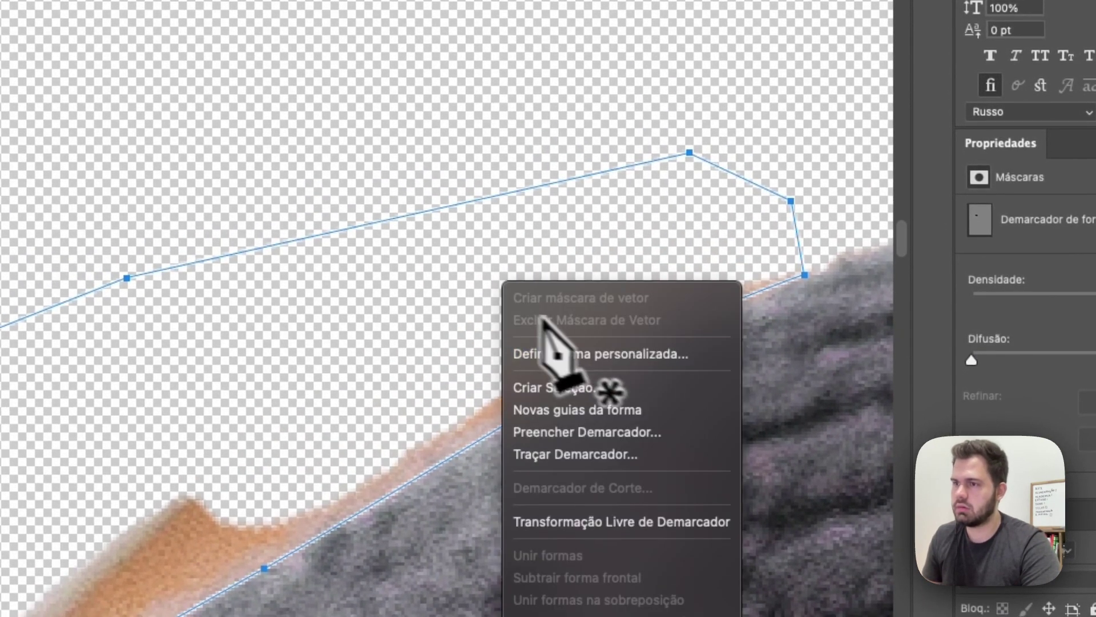
left_click(582, 387)
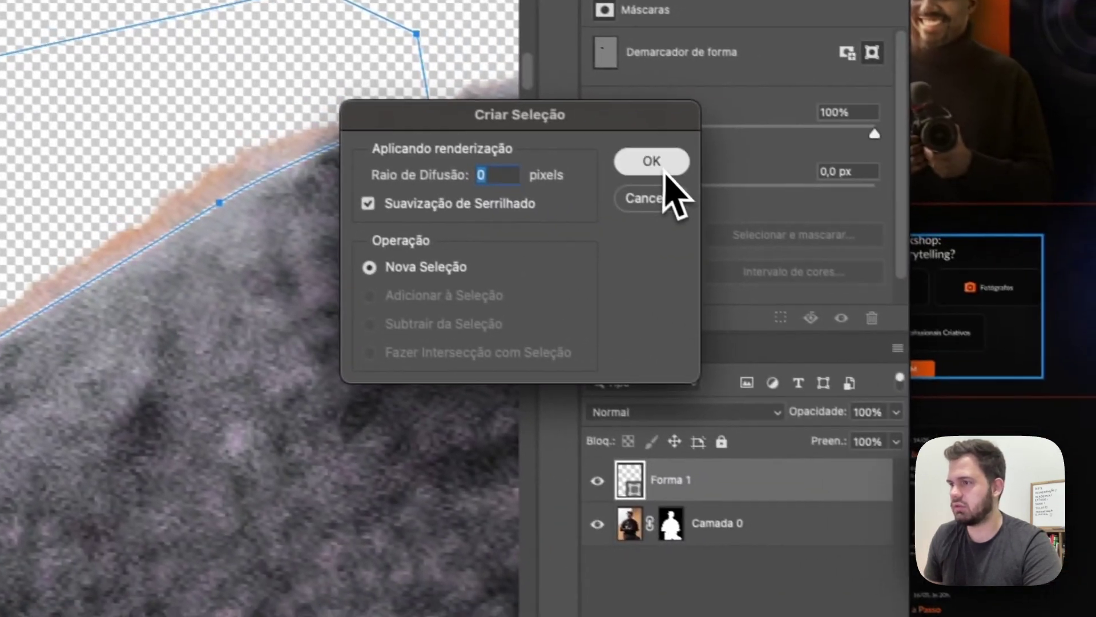
left_click(1024, 326)
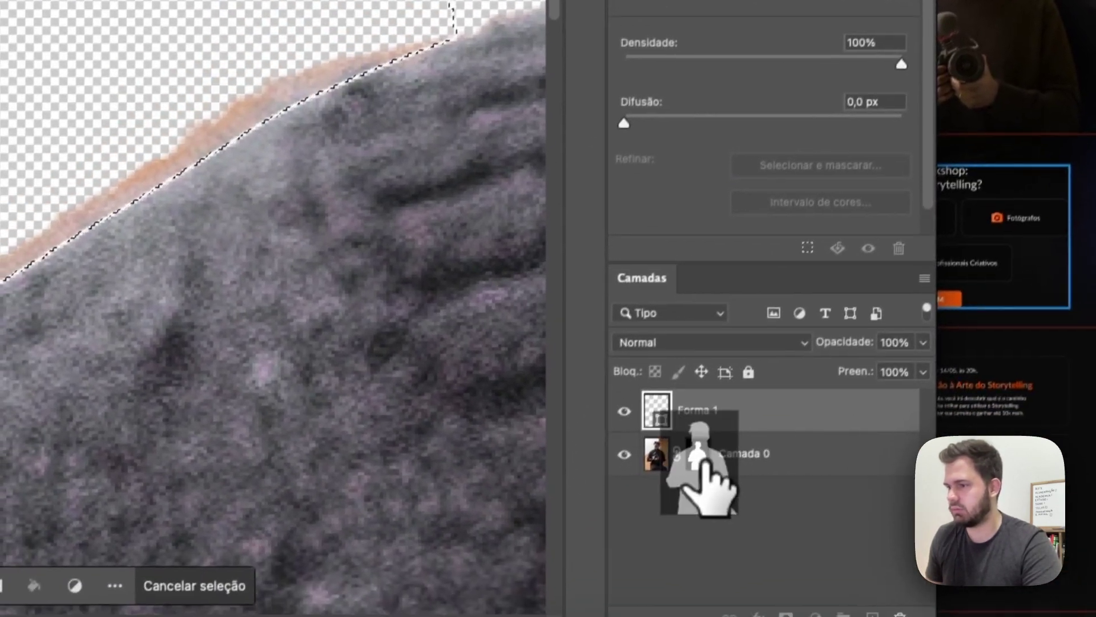
Step: Brush over the orange fringe inside the selection on Camada 0's layer mask to hide it
left_click(654, 515)
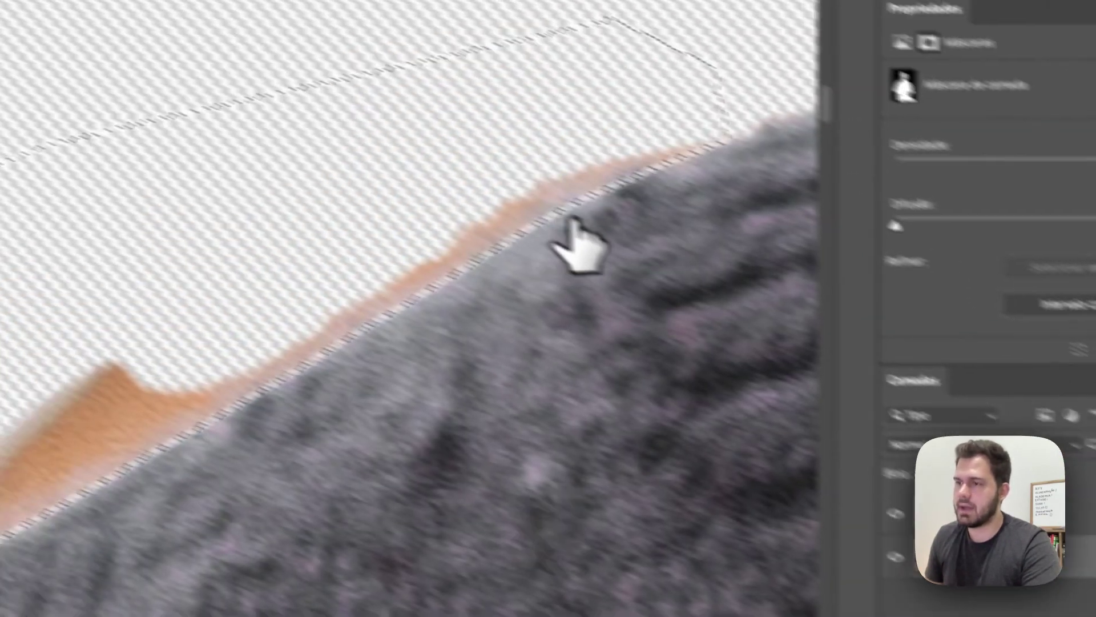
key("b")
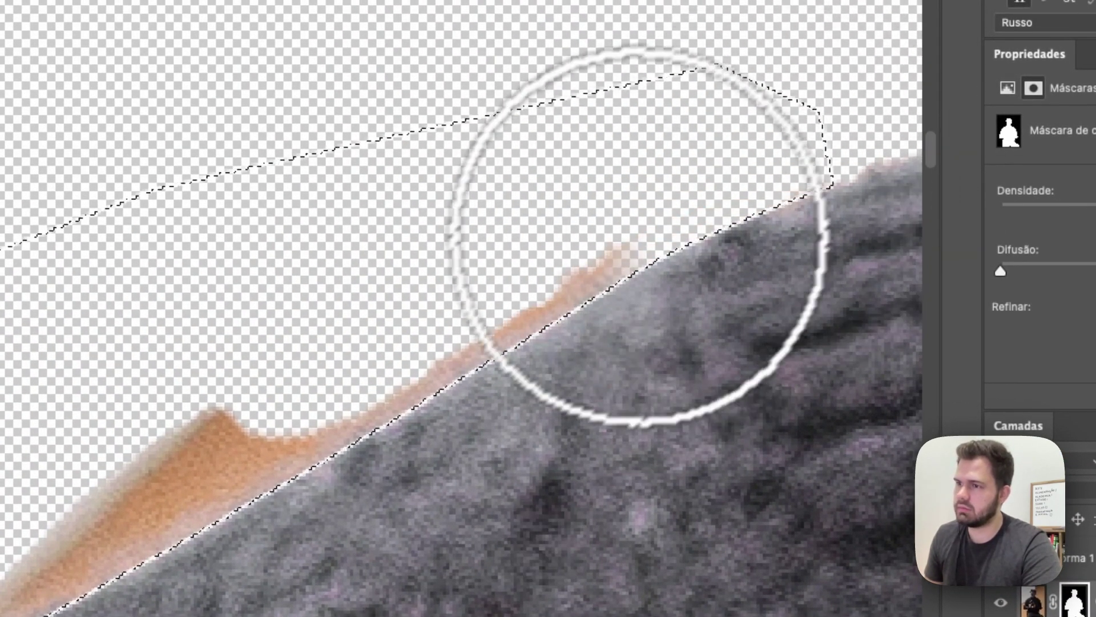
mouse_move(463, 362)
left_mouse_down()
mouse_move(265, 465)
mouse_move(170, 492)
mouse_move(140, 477)
left_mouse_up()
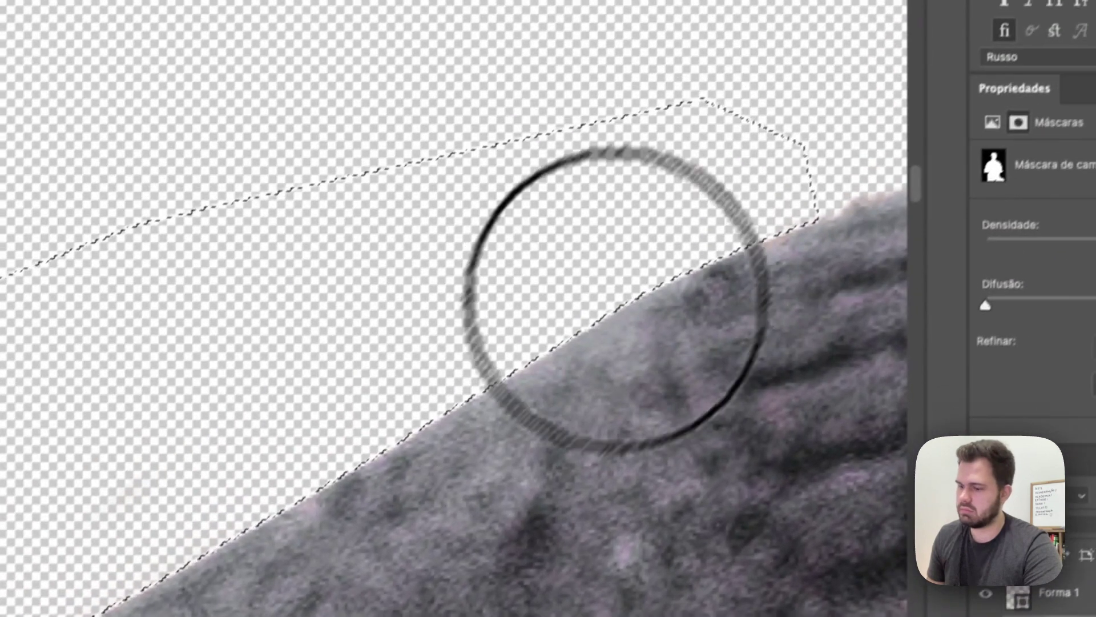
Step: Clear the selection around the shoulder and hide the Forma 1 shape layer
key("h")
scroll(770, 174, "left", 5)
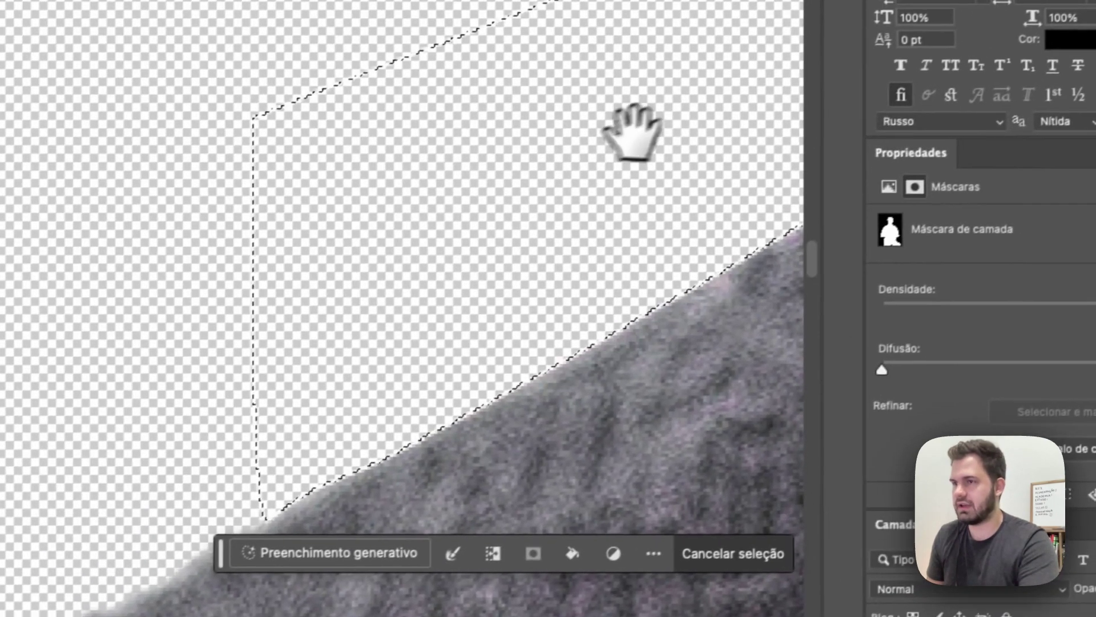
left_click_drag(712, 125, 451, 388)
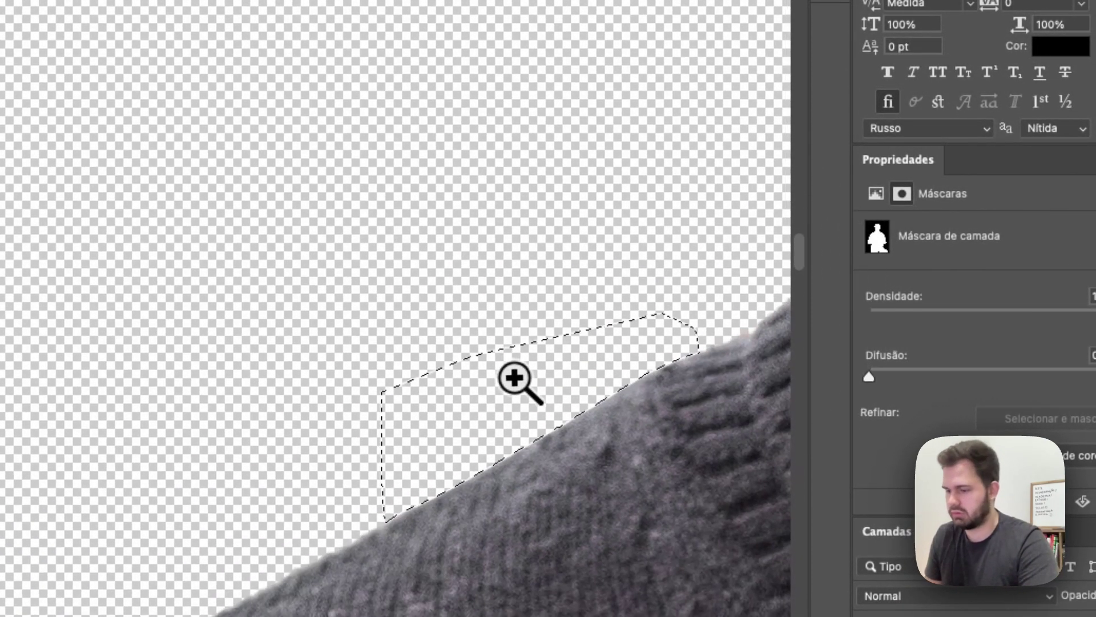
left_click_drag(620, 366, 626, 399)
scroll(659, 391, "up", 3)
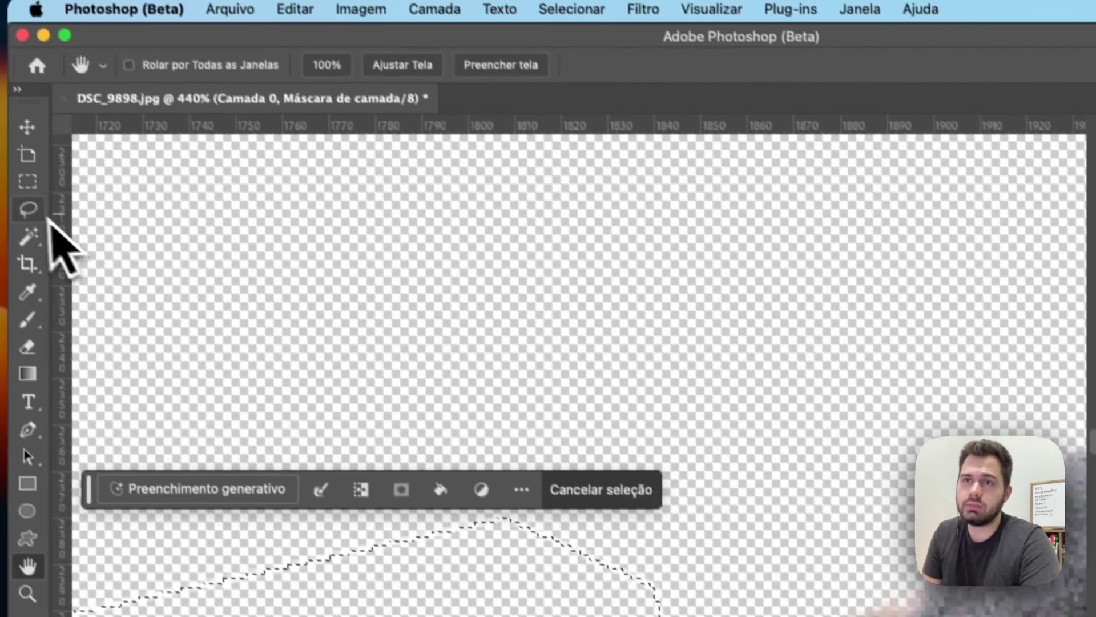
left_click(31, 189)
left_click(582, 477)
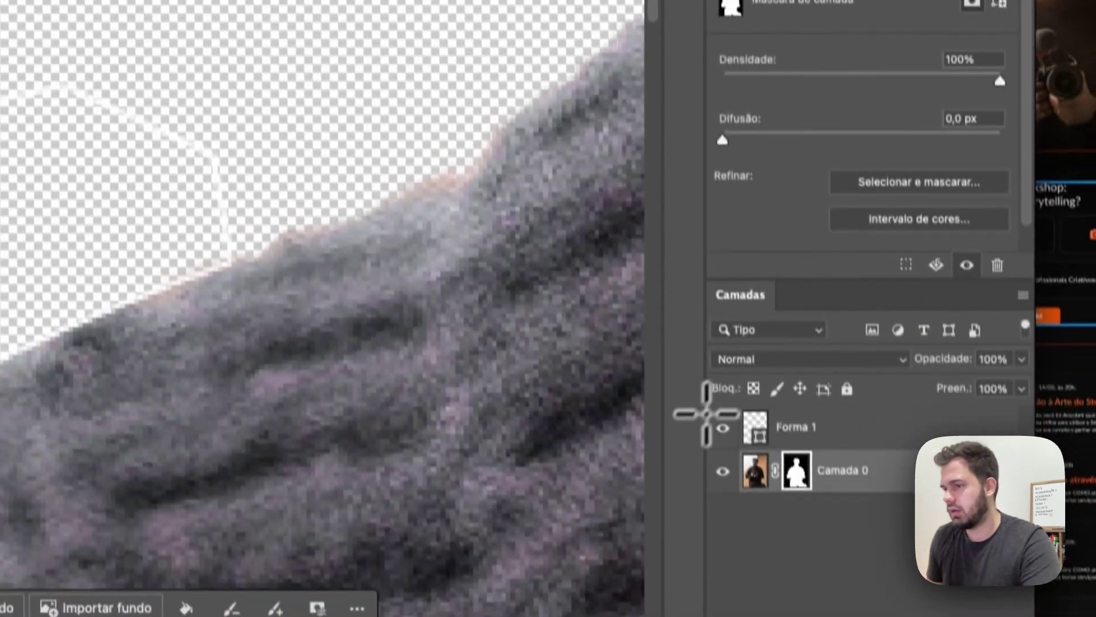
left_click(723, 427)
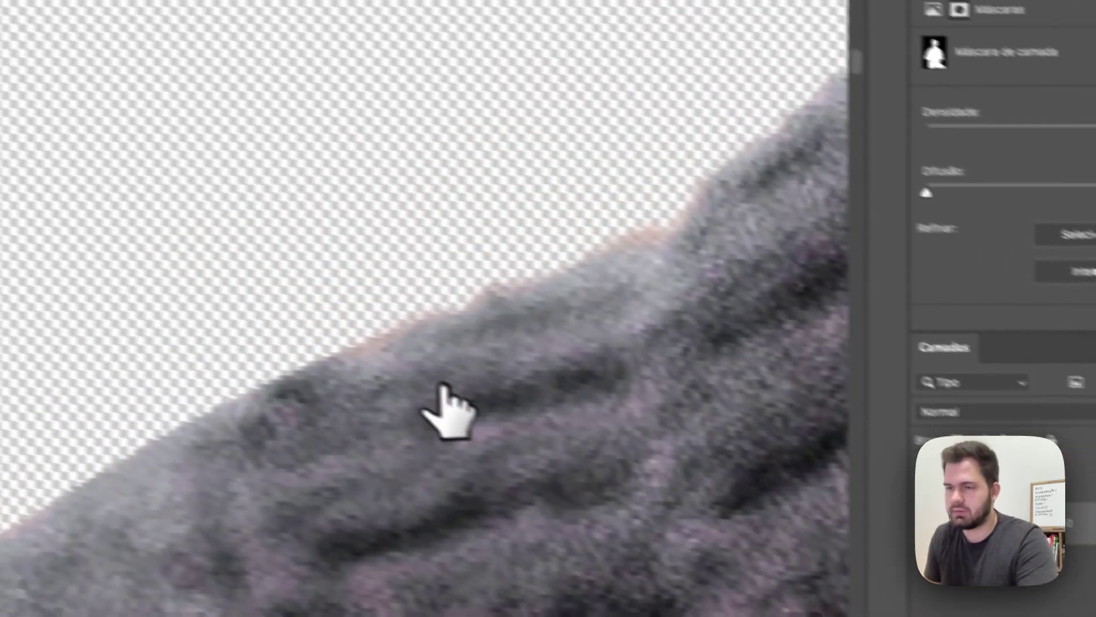
Step: Brush away the remaining orange edge between shoulder and collar on the layer mask with a smaller brush
key("b")
key("bracketleft")
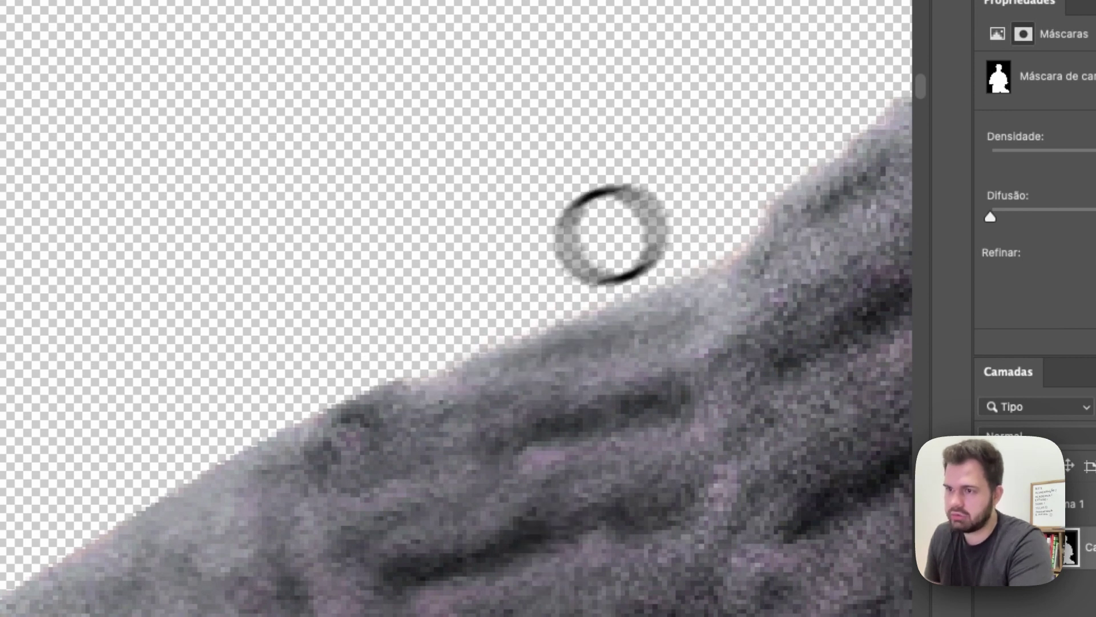
key("bracketleft")
key("bracketleft")
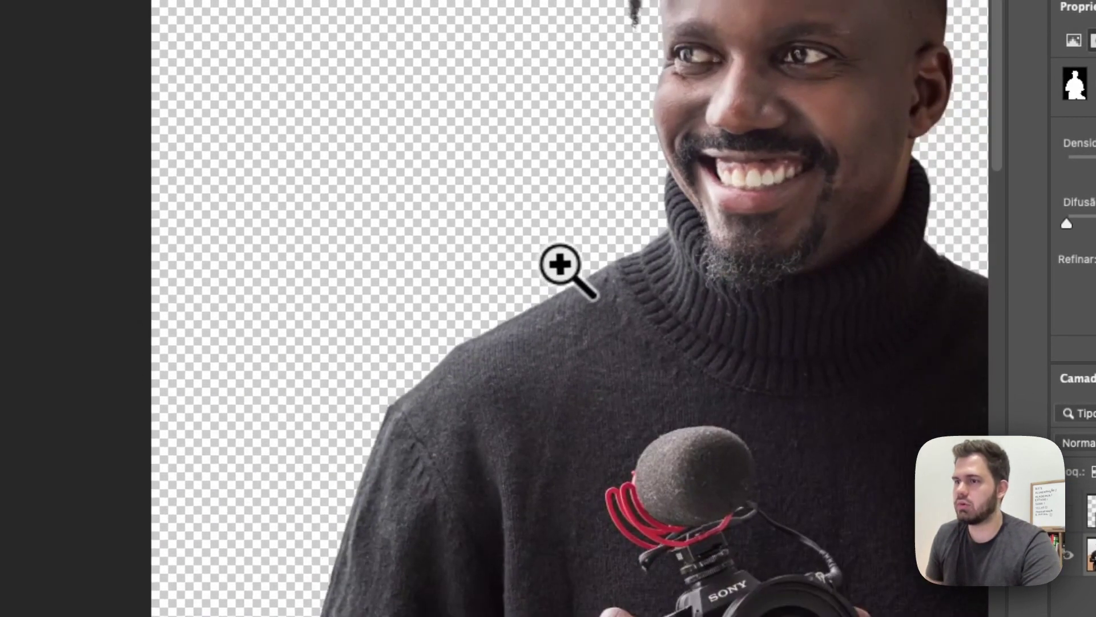
Step: Check the hair edges, then add a solid colour fill layer in #080808 and place it beneath the cutout
left_click(891, 74)
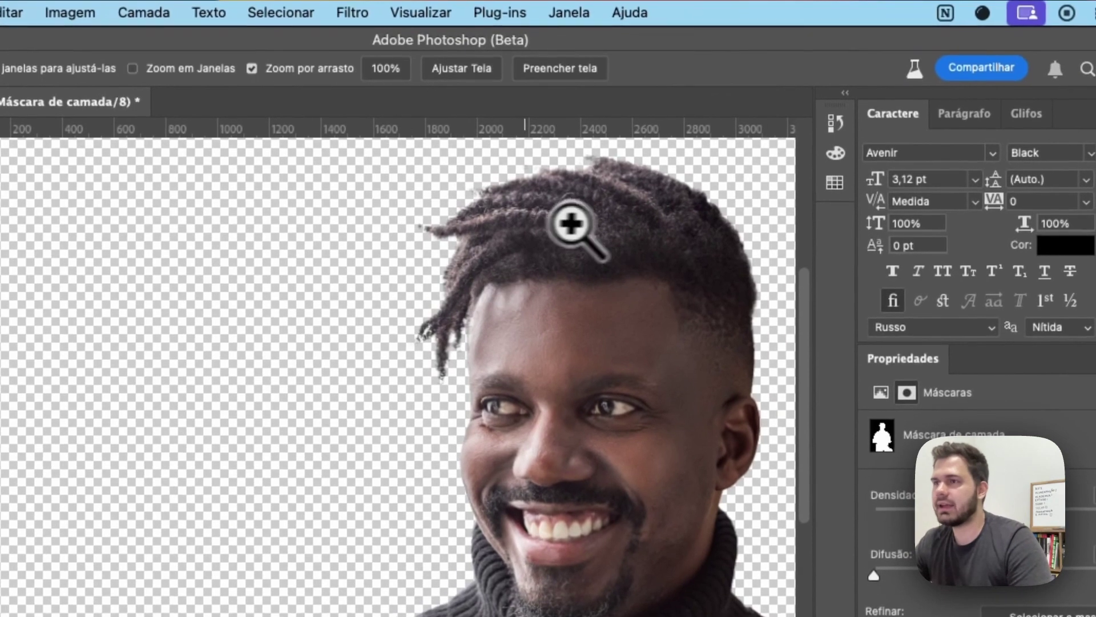
mouse_move(571, 225)
left_mouse_down()
mouse_move(580, 176)
mouse_move(563, 228)
left_mouse_up()
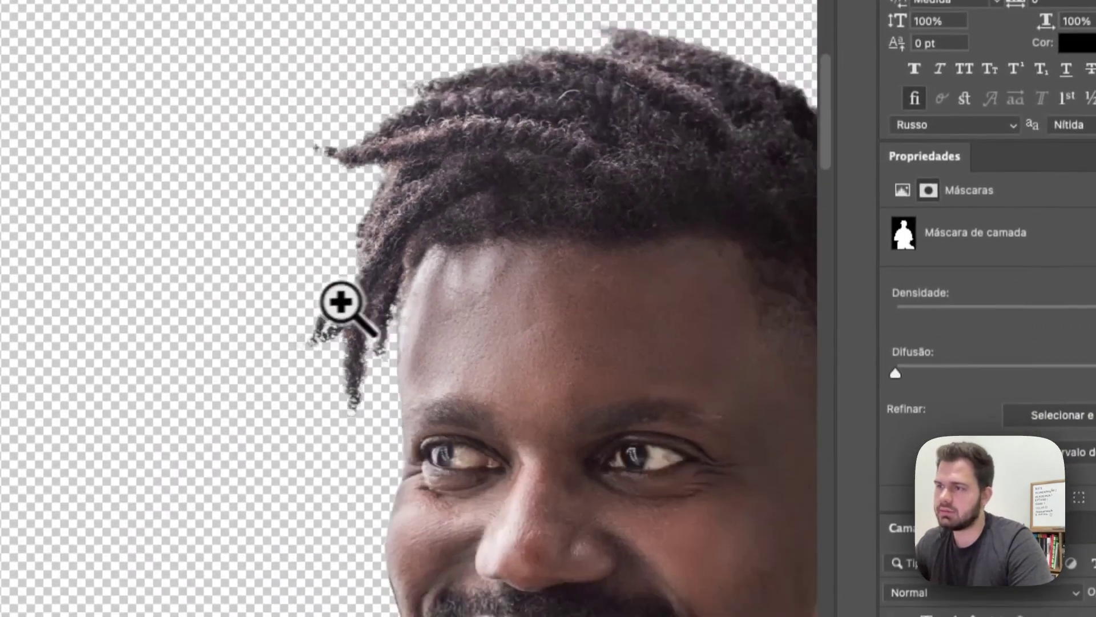
left_click_drag(341, 303, 314, 308)
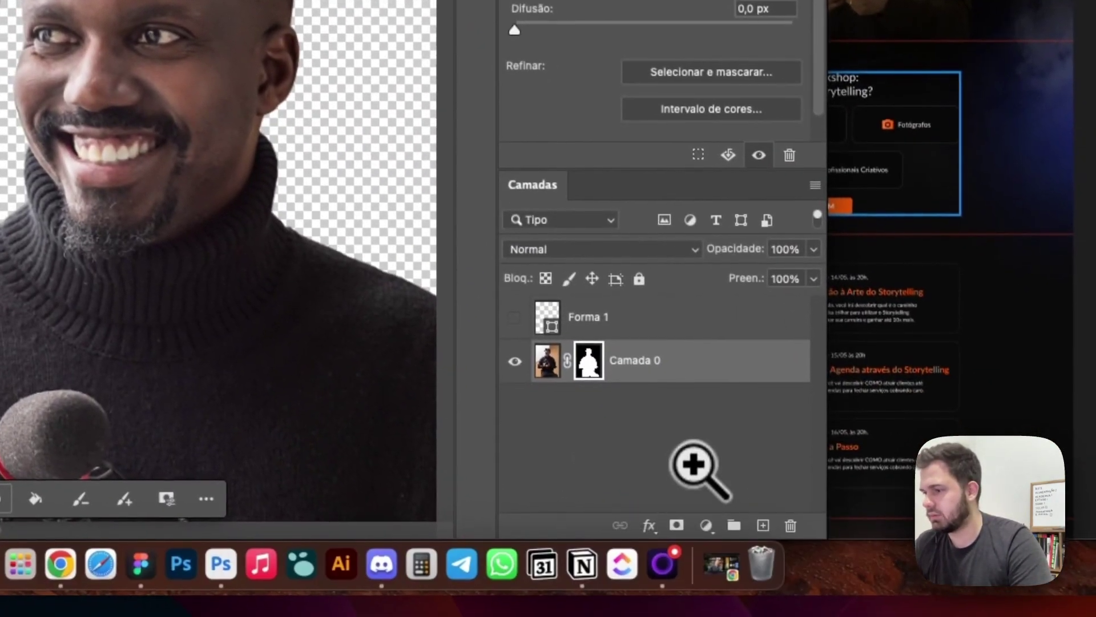
left_click(706, 525)
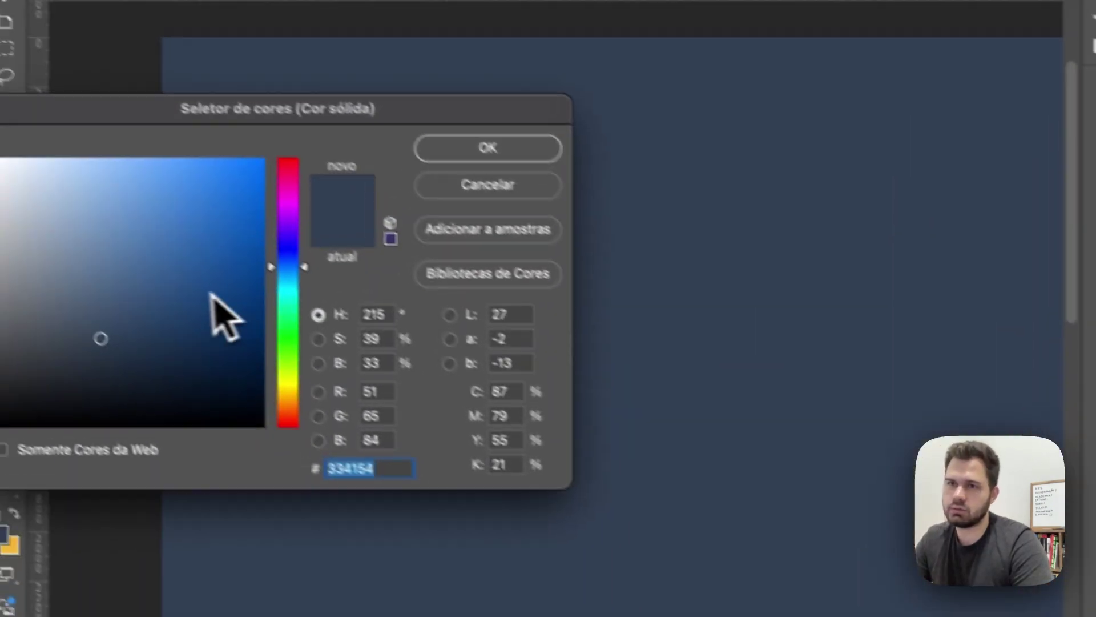
left_click(32, 440)
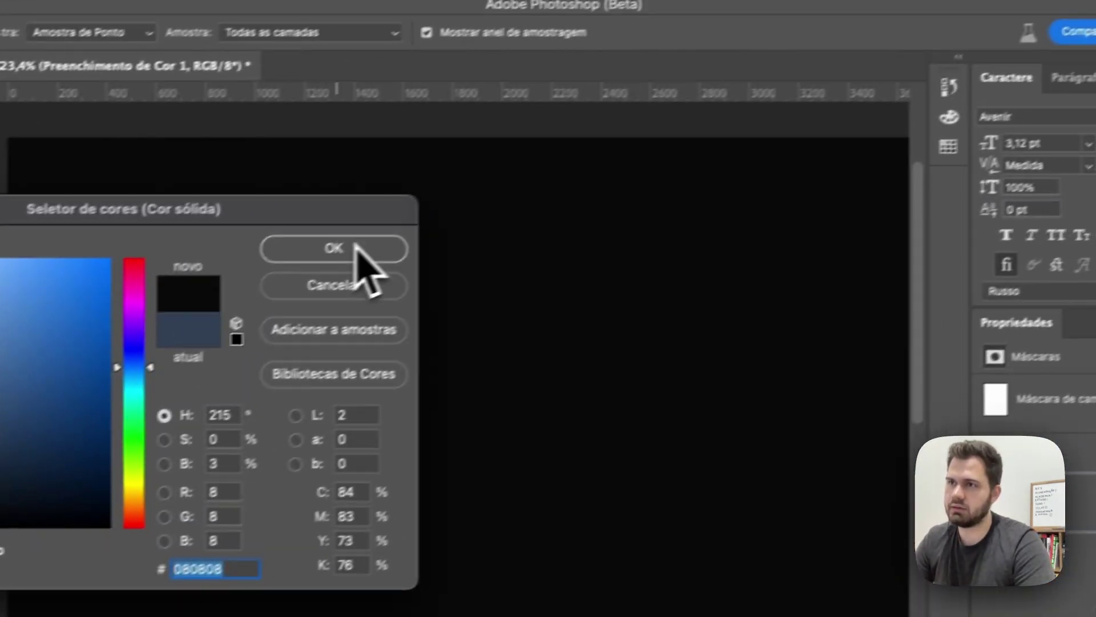
left_click(506, 169)
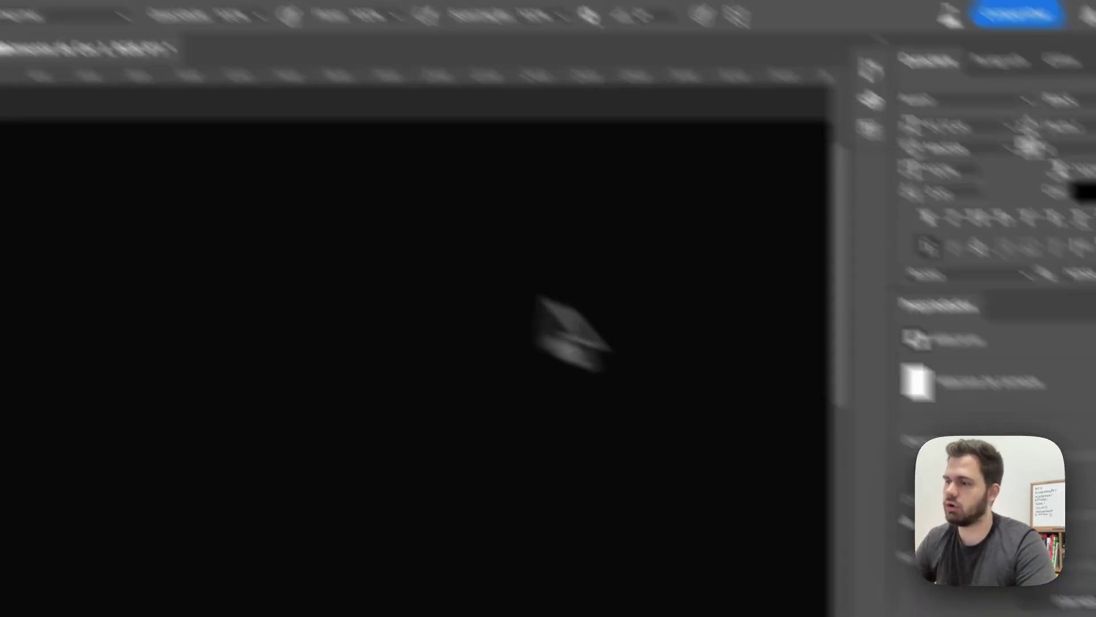
left_click_drag(665, 514, 574, 419)
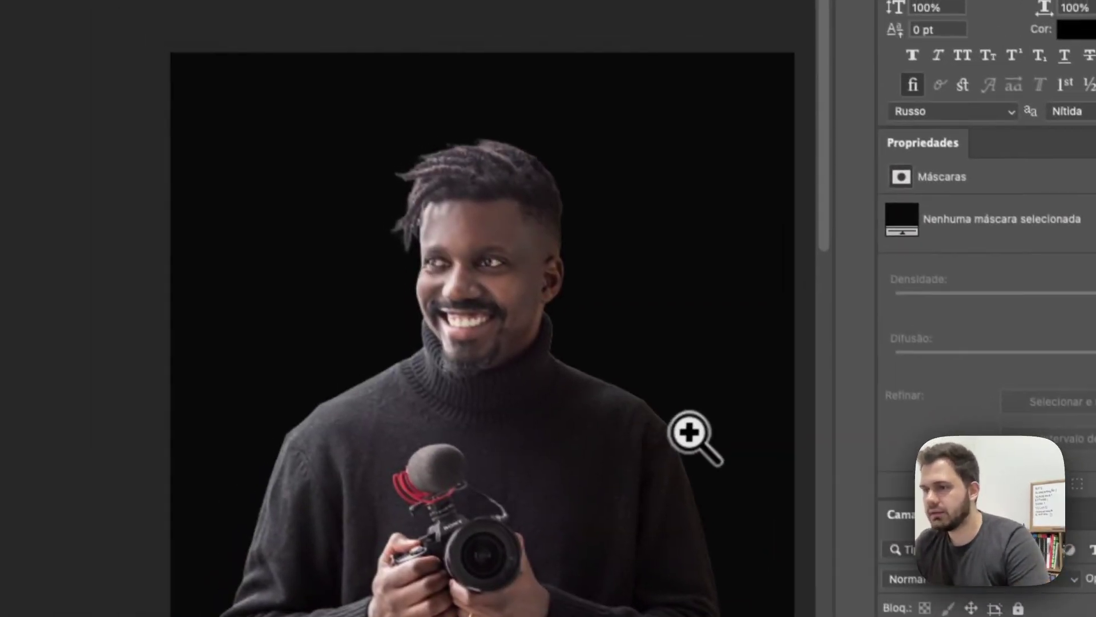
Step: Inspect the cutout's collar and shoulder edges against the dark fill, and compare them with the reference hero section in Figma
left_click_drag(690, 432, 845, 428)
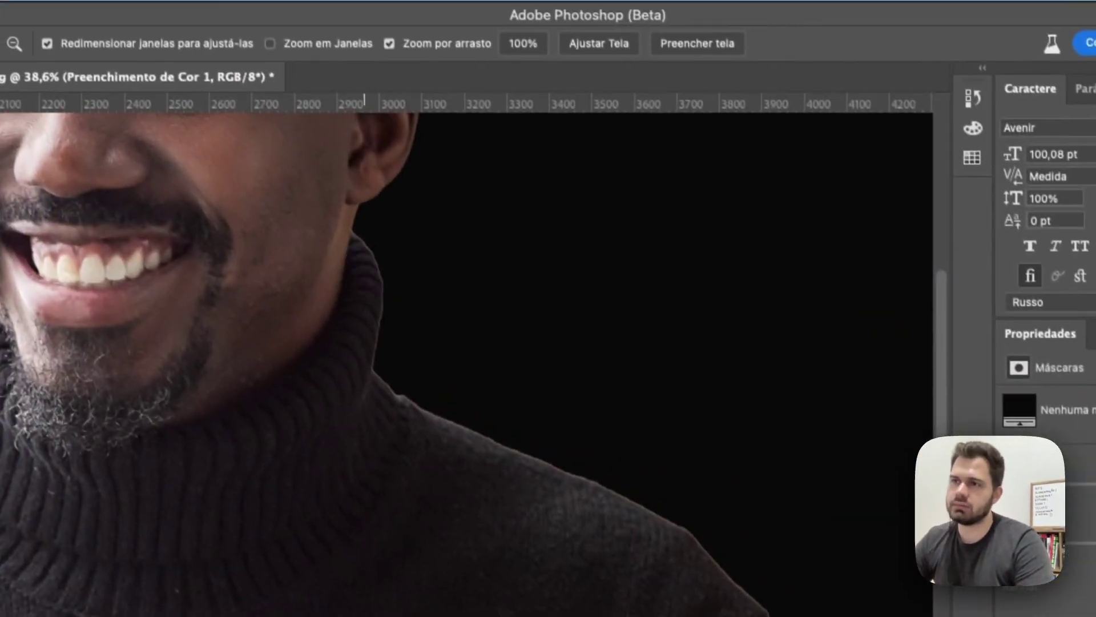
left_click_drag(415, 109, 97, 132)
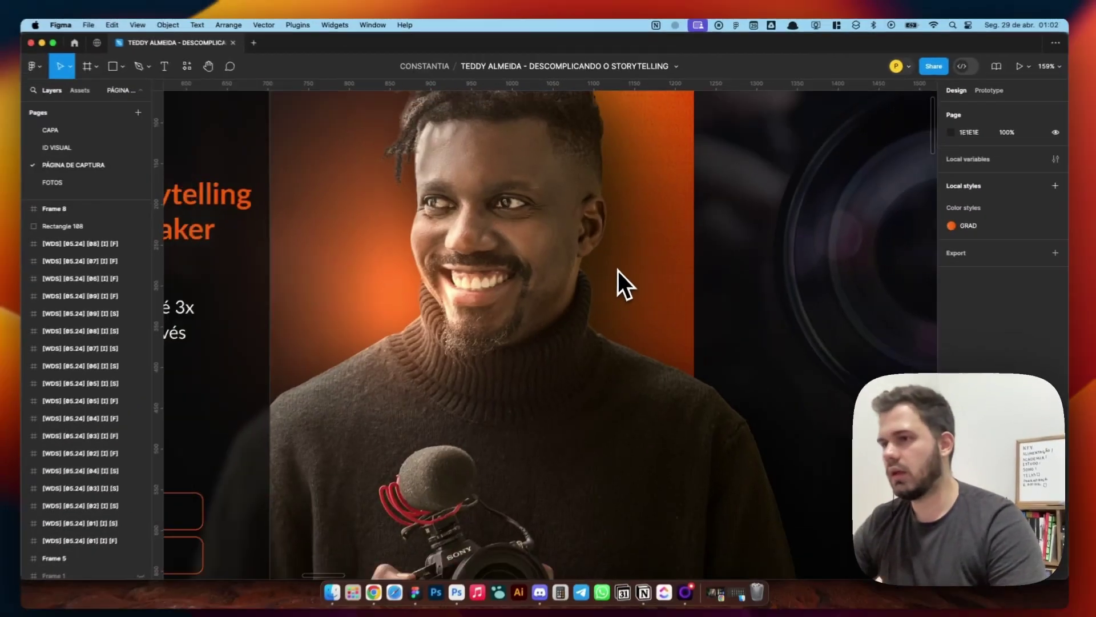
scroll(577, 310, "down", 5)
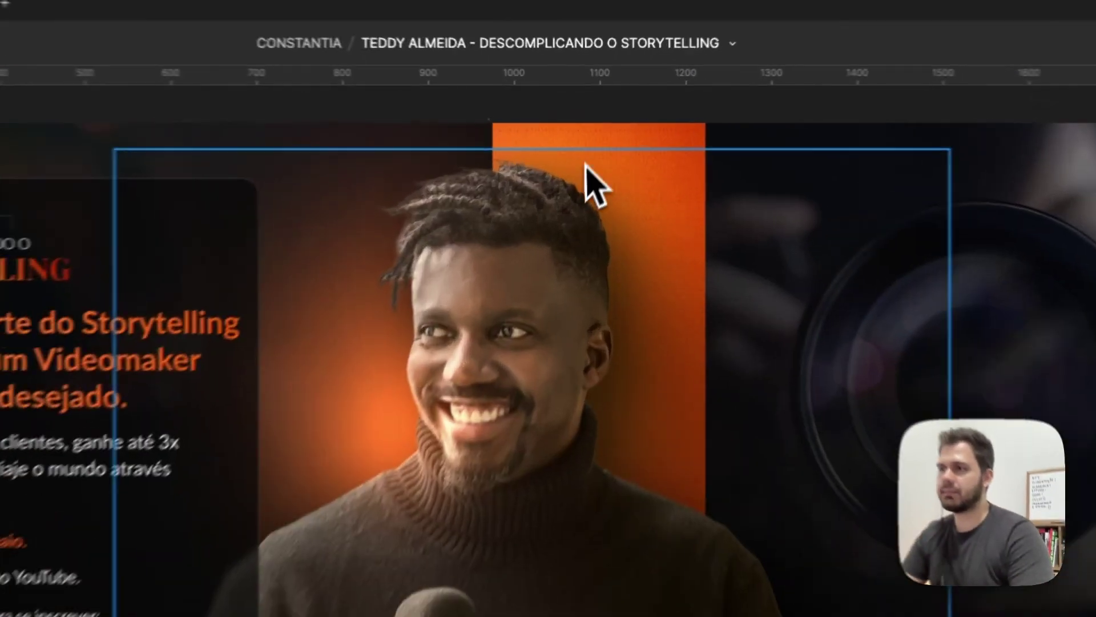
left_click(586, 167)
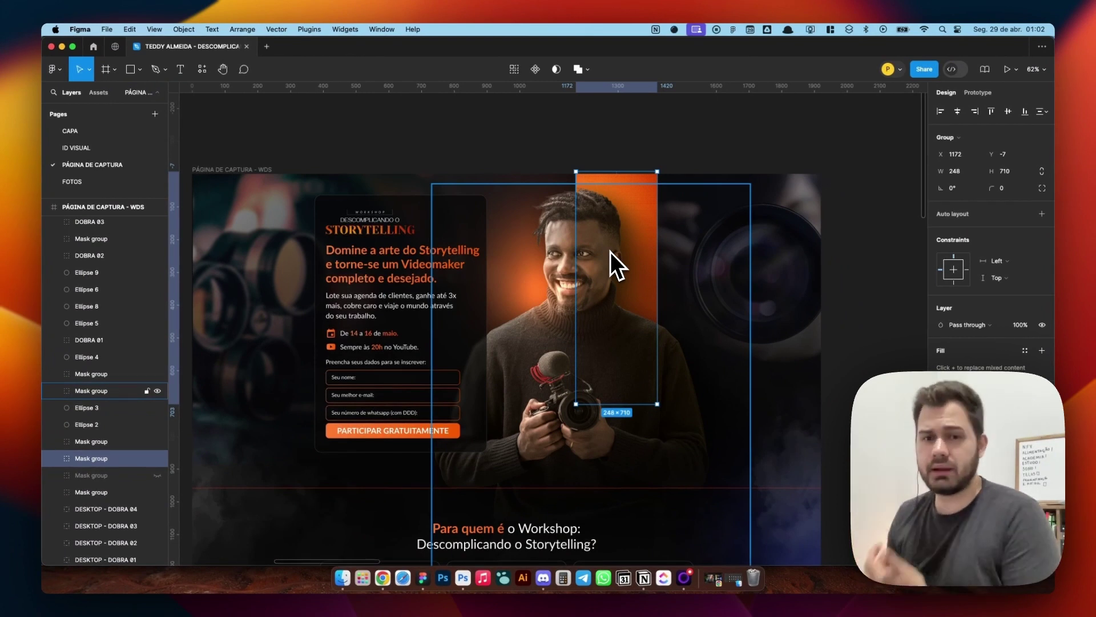
key("Escape")
Step: Switch to Photoshop and export the Camada 0 cutout layer as a PNG
left_click(463, 578)
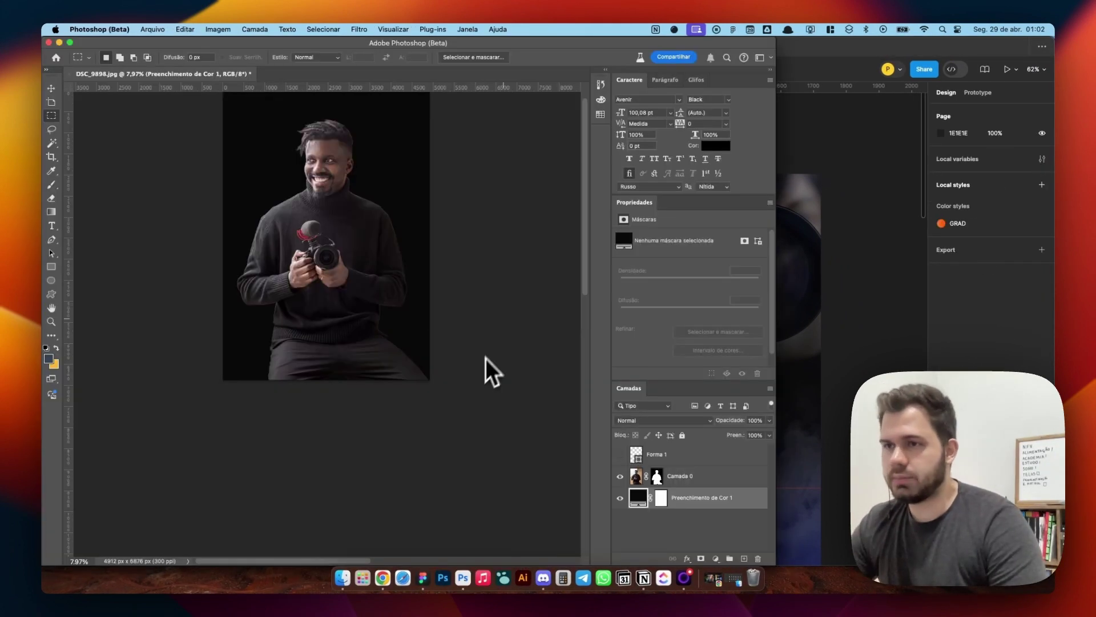
right_click(685, 480)
left_click(737, 358)
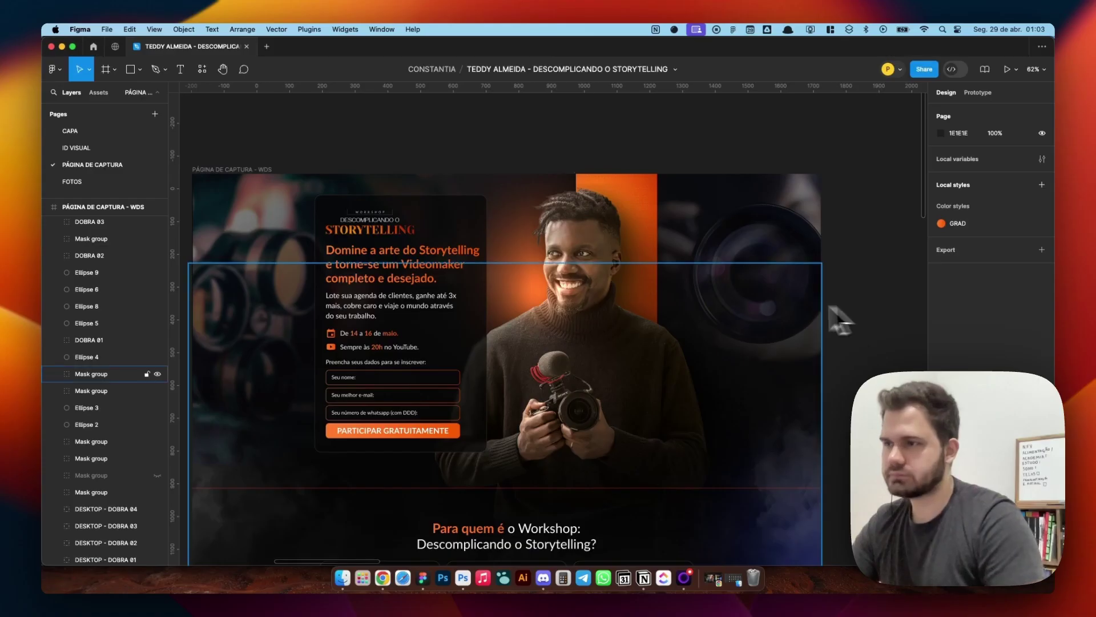
Step: Bring the exported cutout PNG from Finder into Frame 8 on the PÁGINA DE CAPTURA page in Figma
scroll(839, 313, "down", 3)
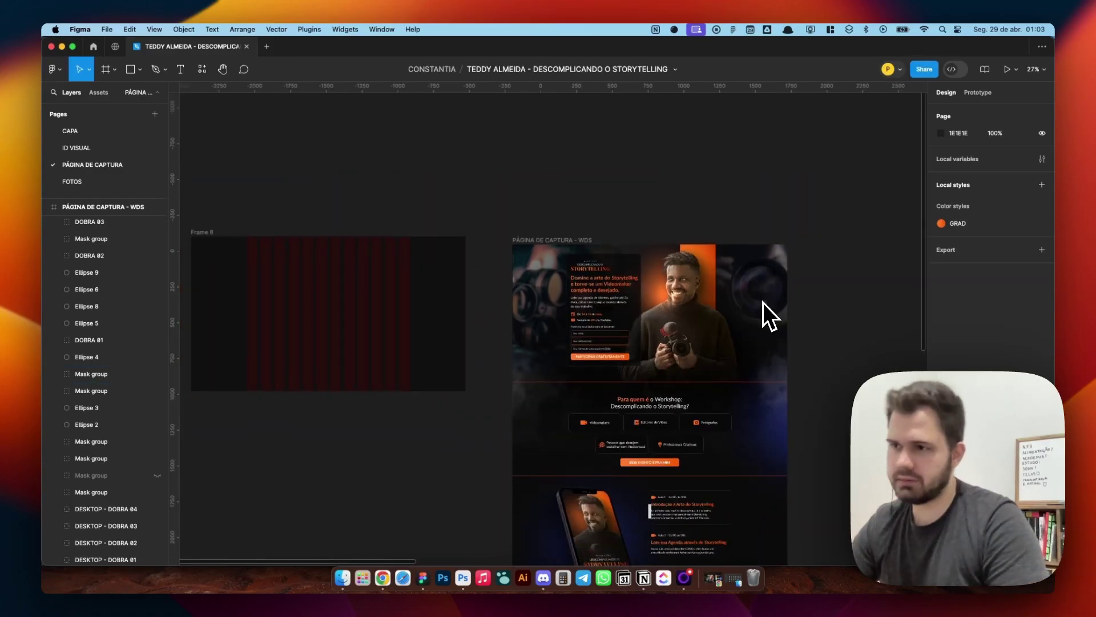
scroll(308, 366, "up", 2)
left_click(342, 577)
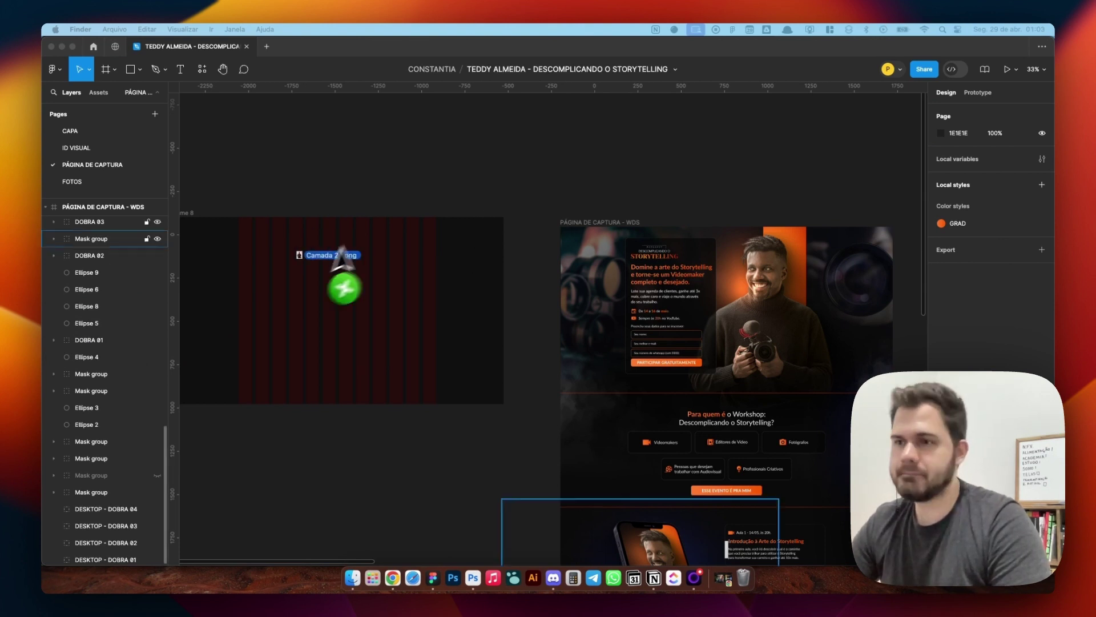
left_click(430, 310)
scroll(426, 329, "left", 4)
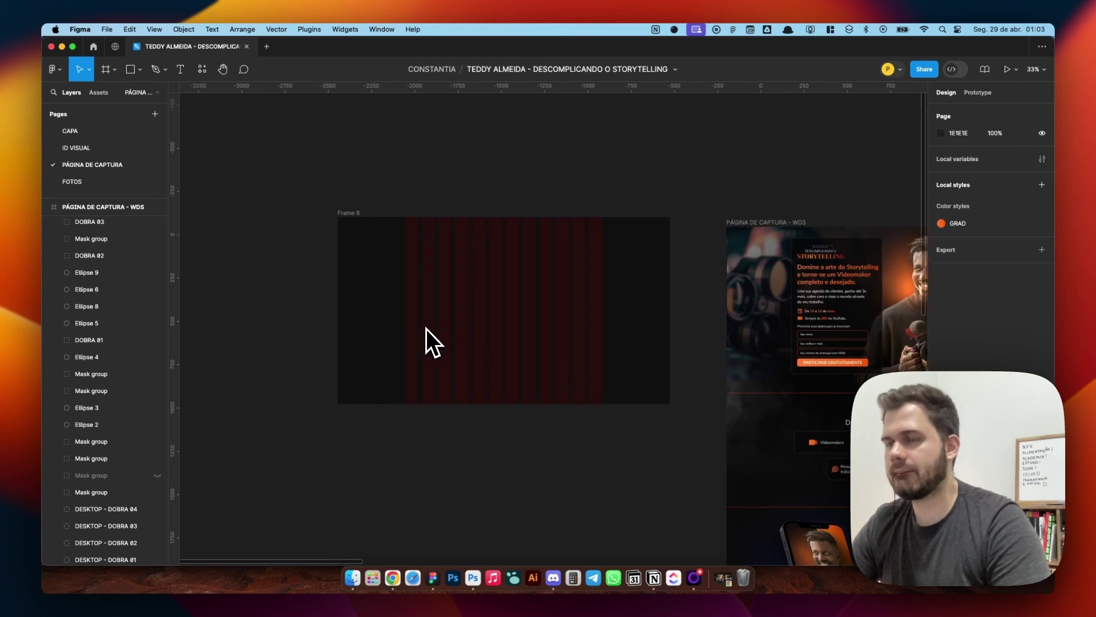
key("super+v")
scroll(341, 317, "down", 2)
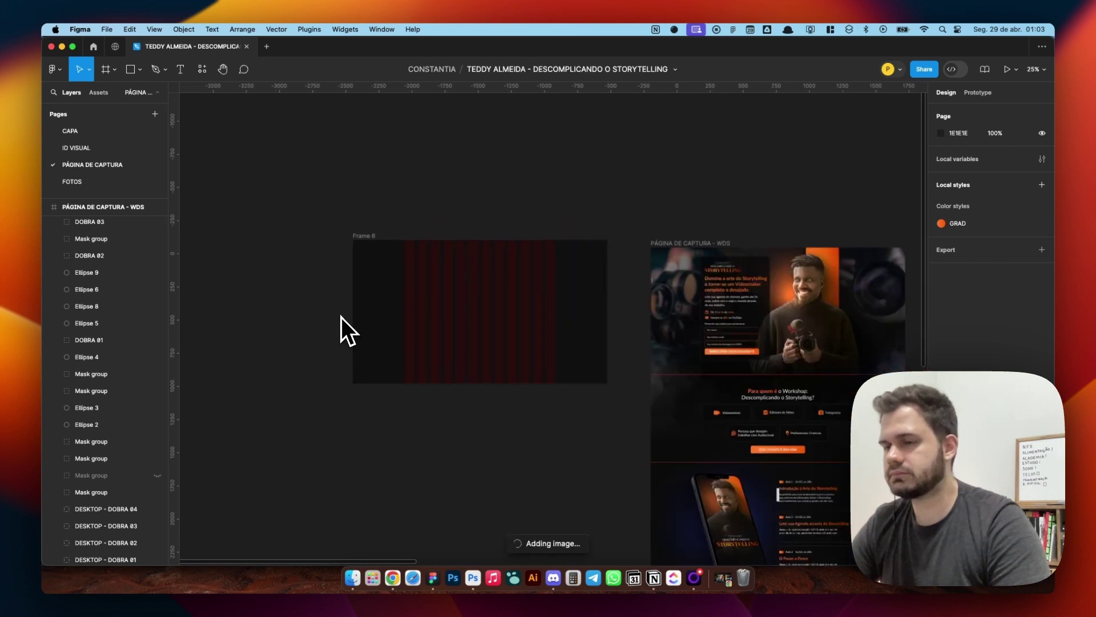
scroll(360, 325, "down", 1)
scroll(628, 354, "up", 2)
Step: Scale the cutout photo proportionally to about 920 × 1259 and position it right of centre near Frame 8's upper edge
key("k")
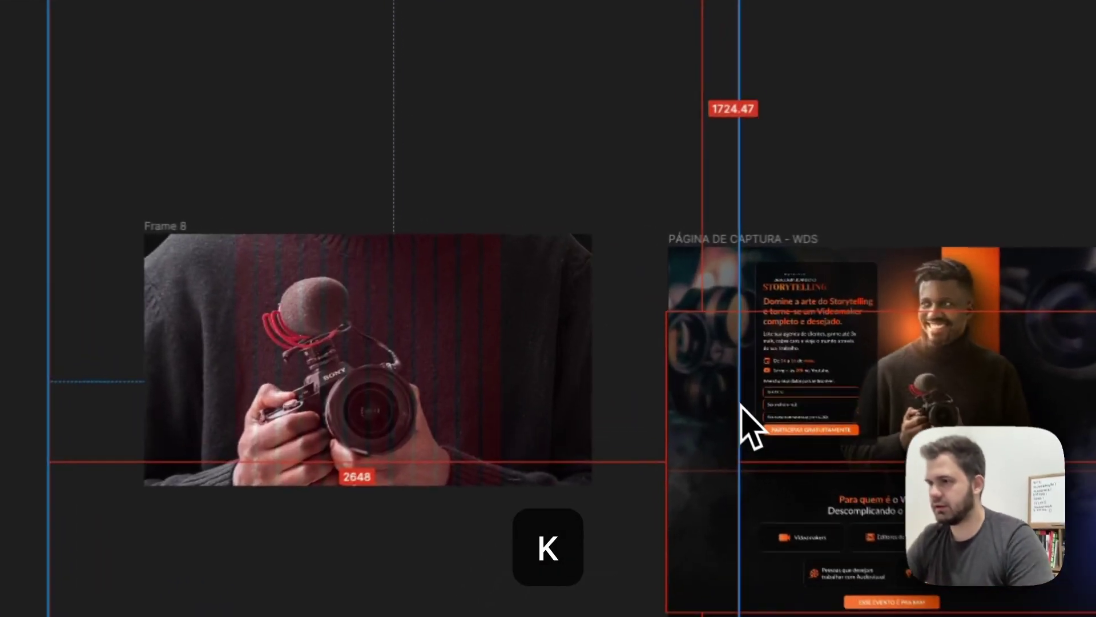
left_click_drag(741, 405, 502, 401)
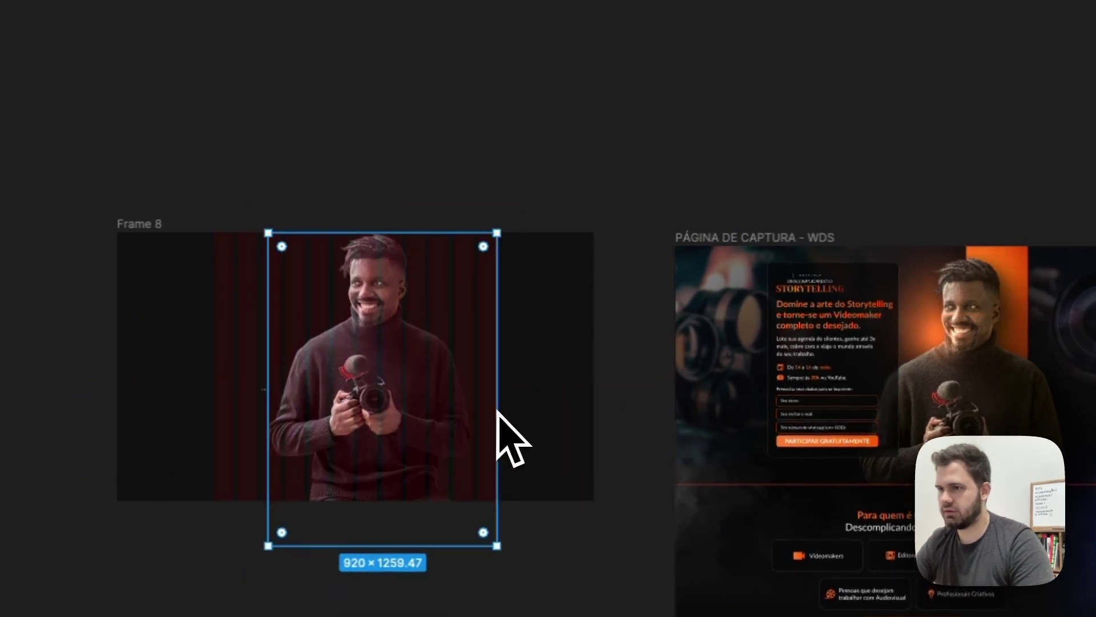
left_click_drag(345, 375, 381, 390)
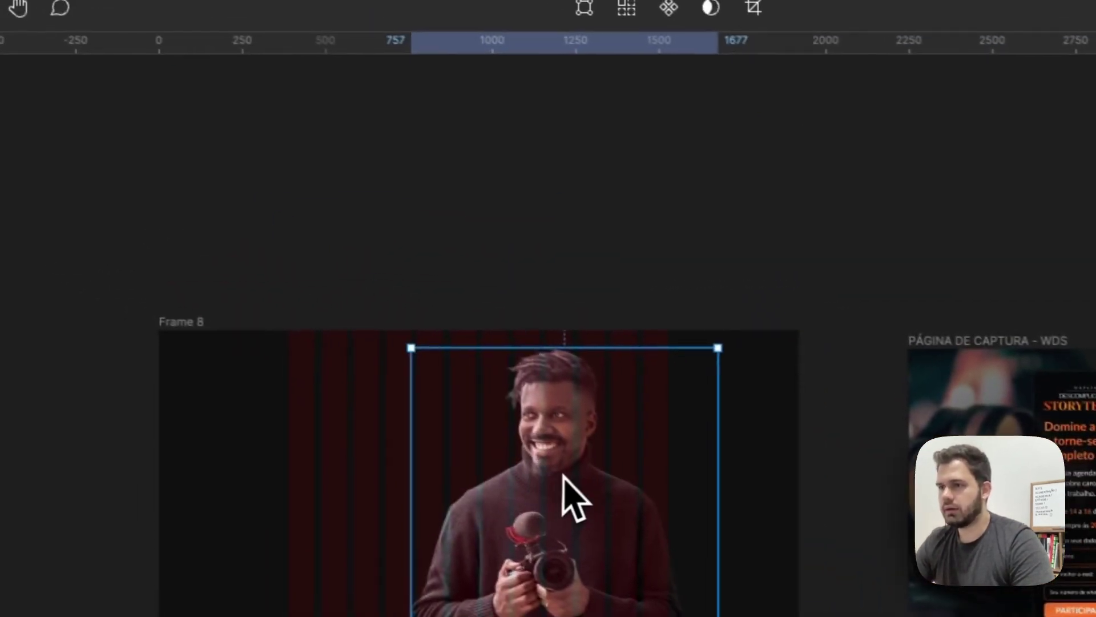
left_click(532, 220)
Step: Examine the photo's size and placement in Frame 8 against the reference hero section
scroll(454, 365, "down", 5)
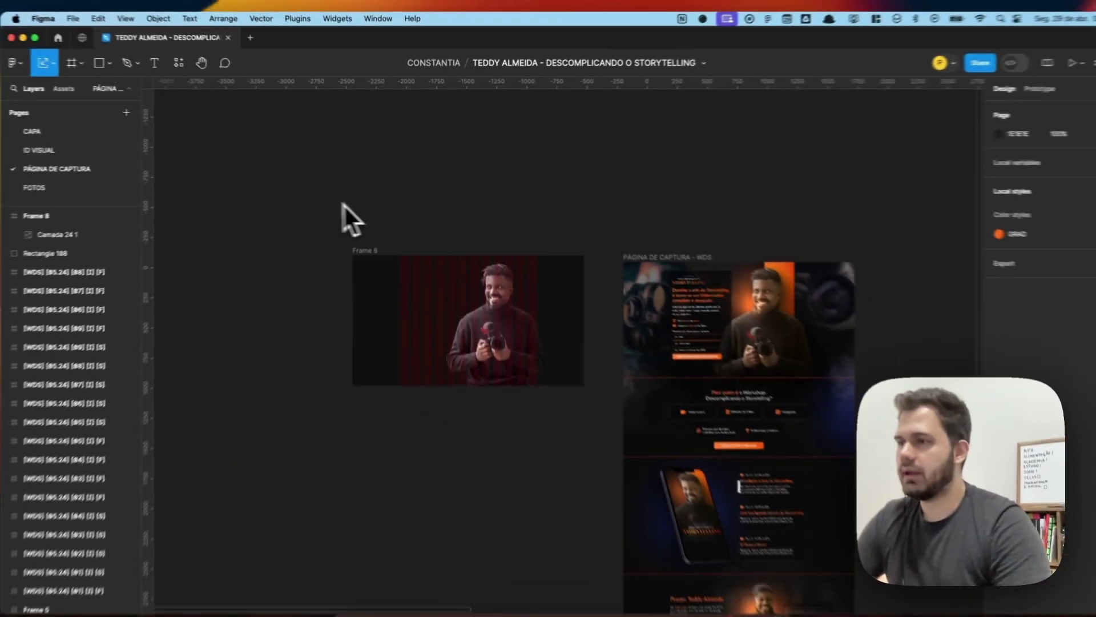
scroll(660, 266, "up", 5)
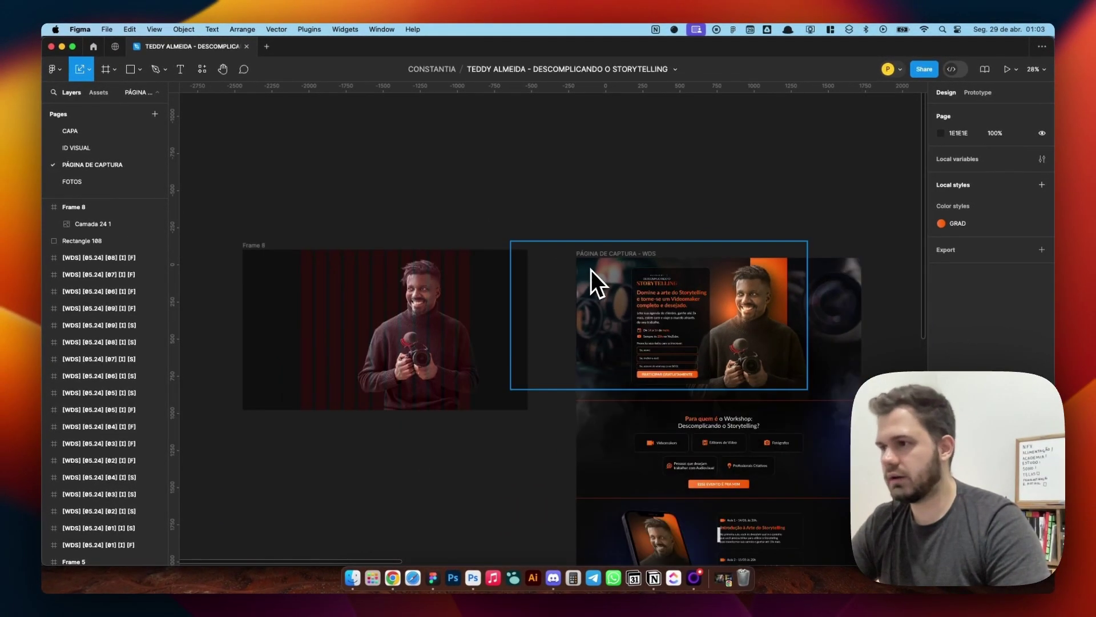
scroll(379, 276, "up", 3)
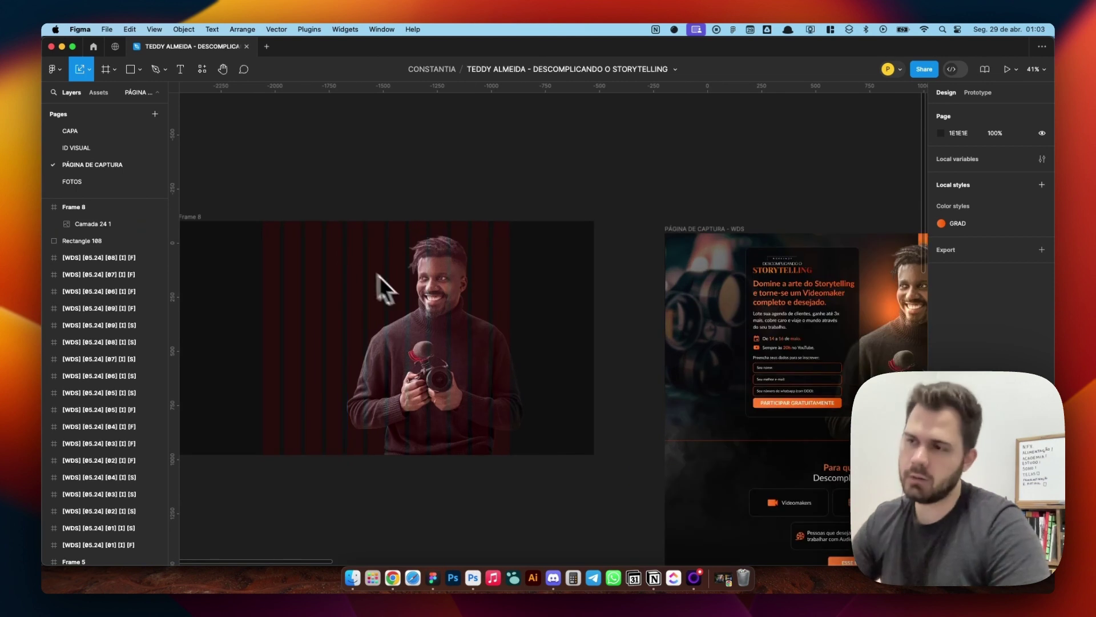
scroll(375, 300, "up", 1)
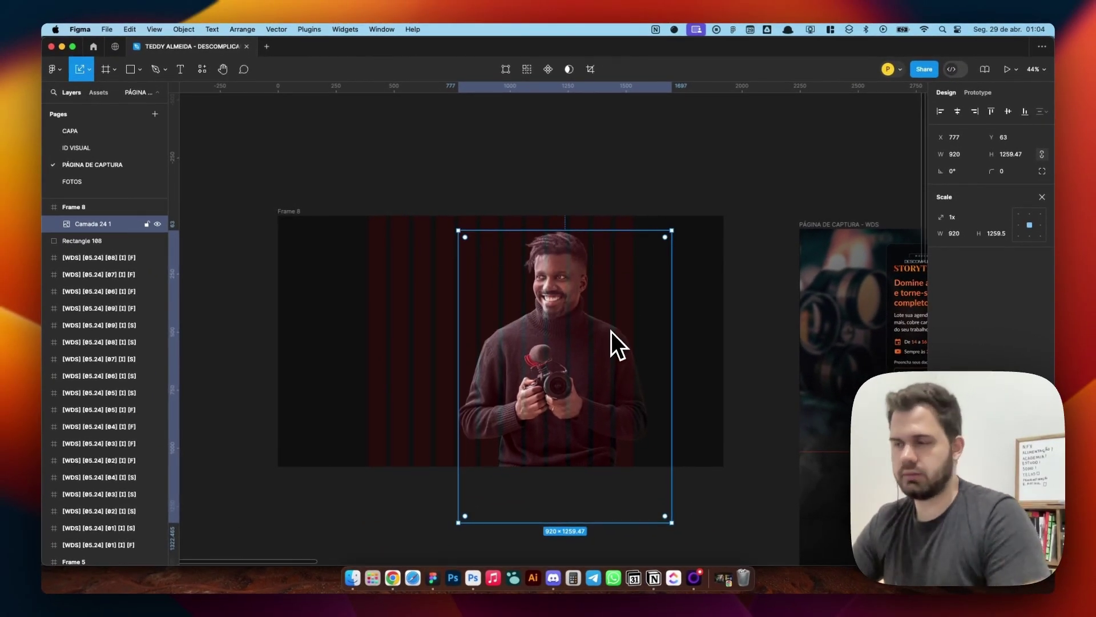
scroll(606, 334, "right", 3)
scroll(542, 340, "down", 2)
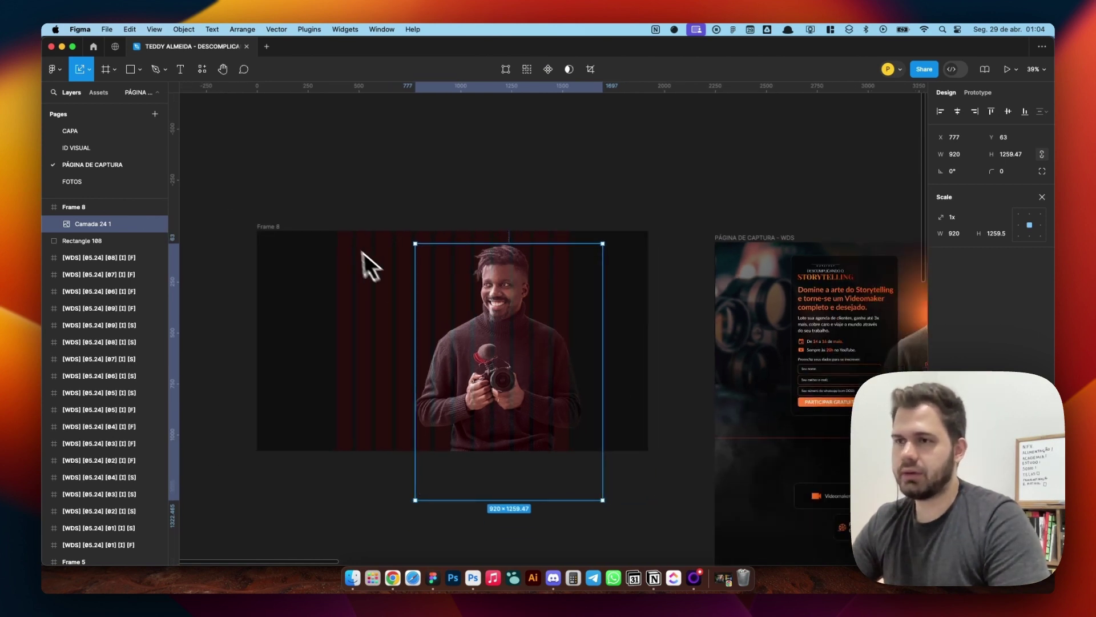
scroll(337, 242, "up", 2)
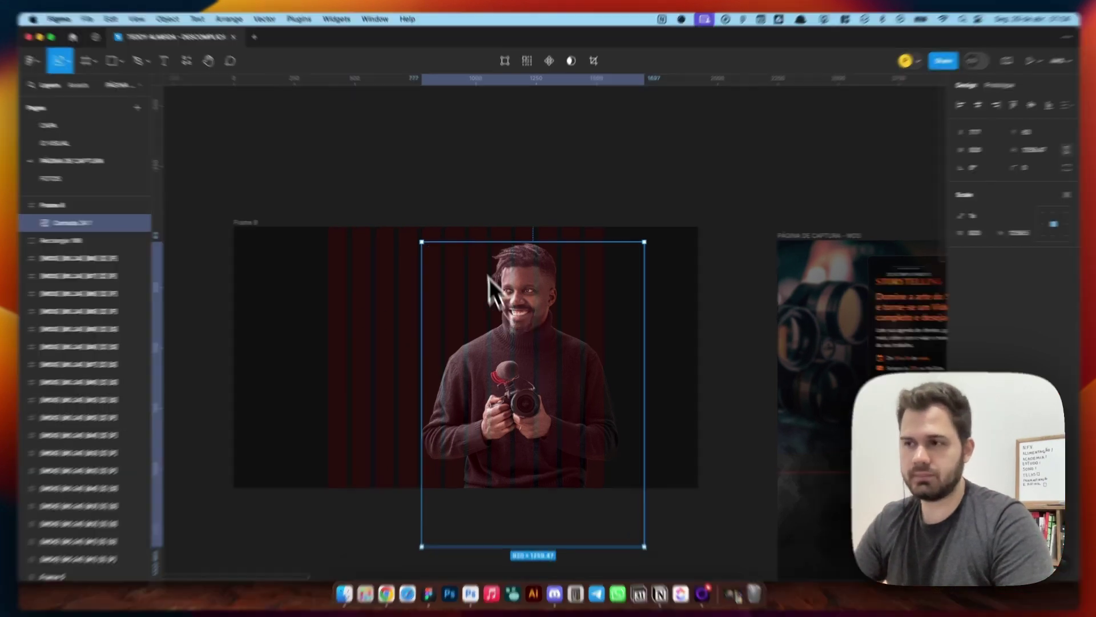
key("Escape")
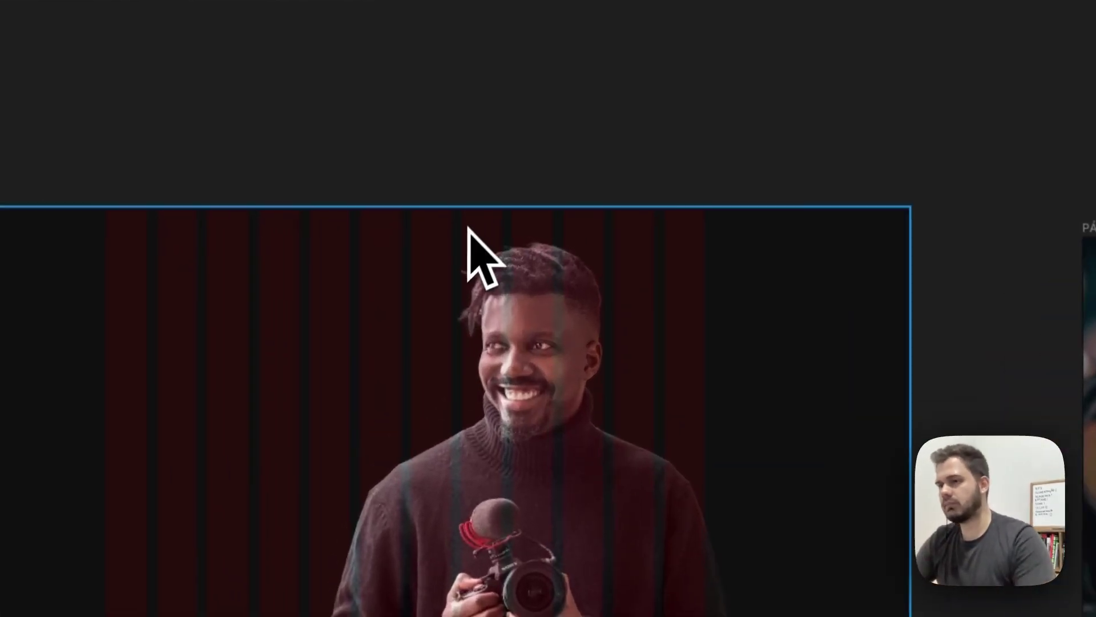
left_click(554, 471)
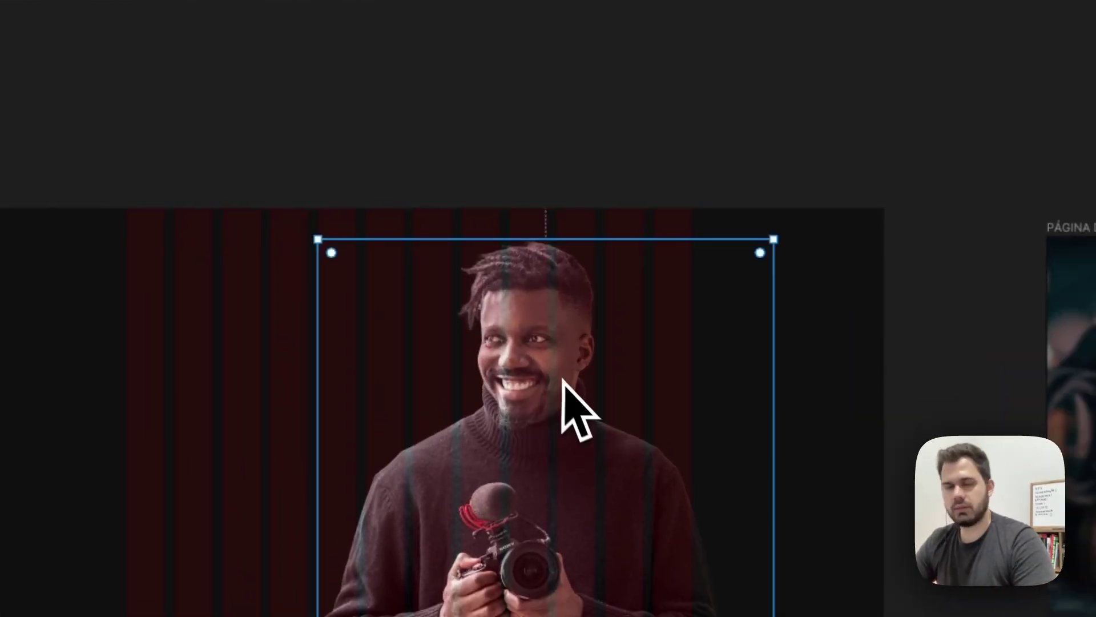
scroll(322, 431, "down", 3)
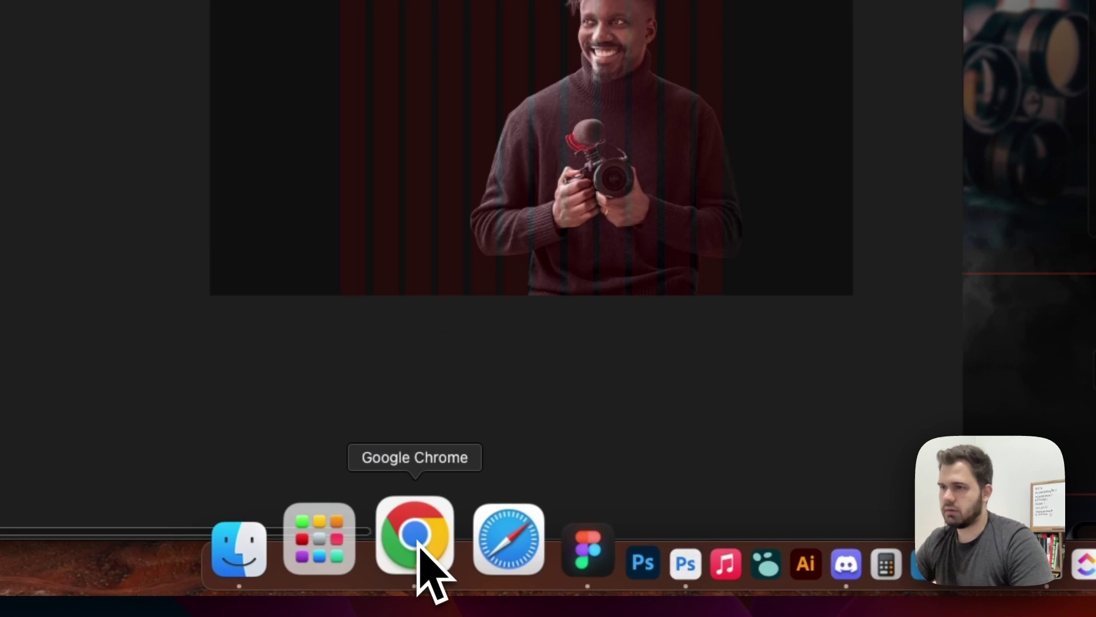
Step: Switch to Chrome and open freepik.com in a new tab
left_click(418, 541)
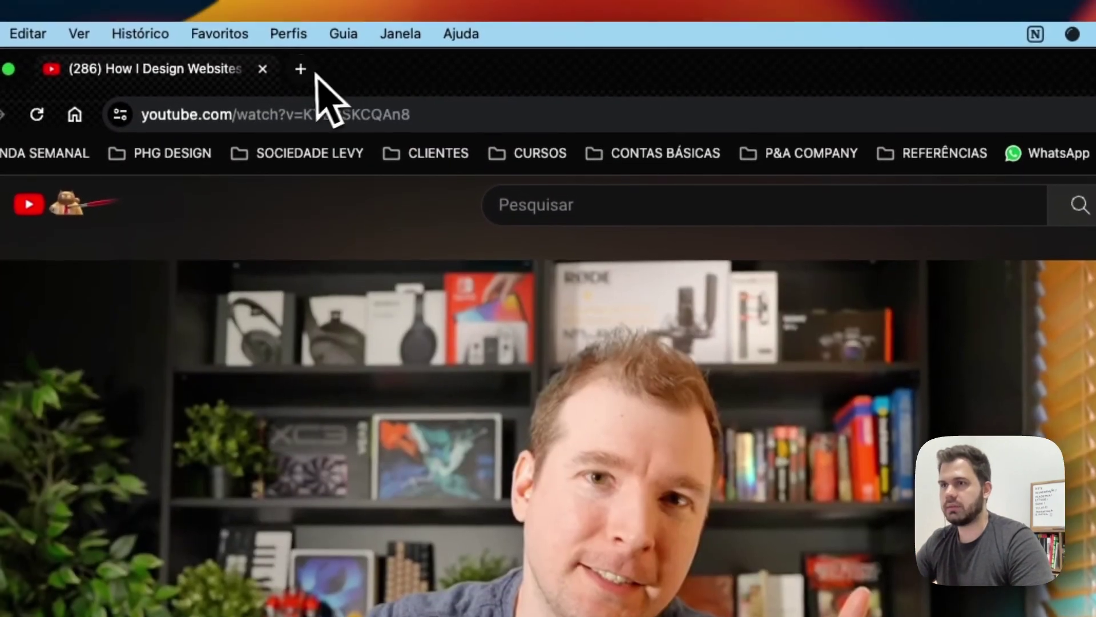
left_click(298, 69)
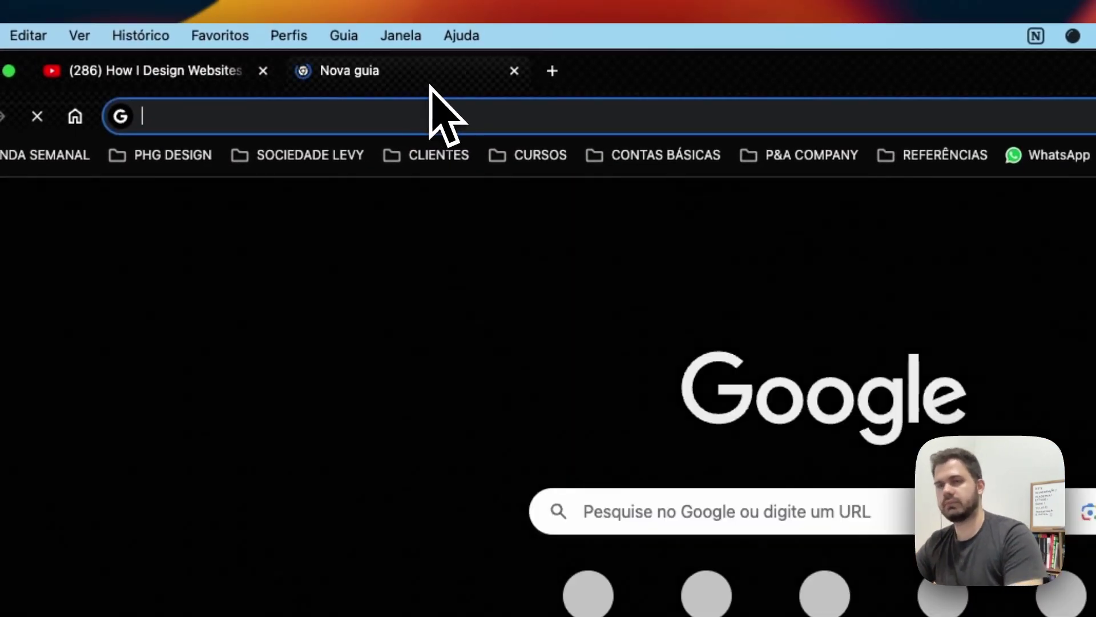
type("freepik.com")
key("Return")
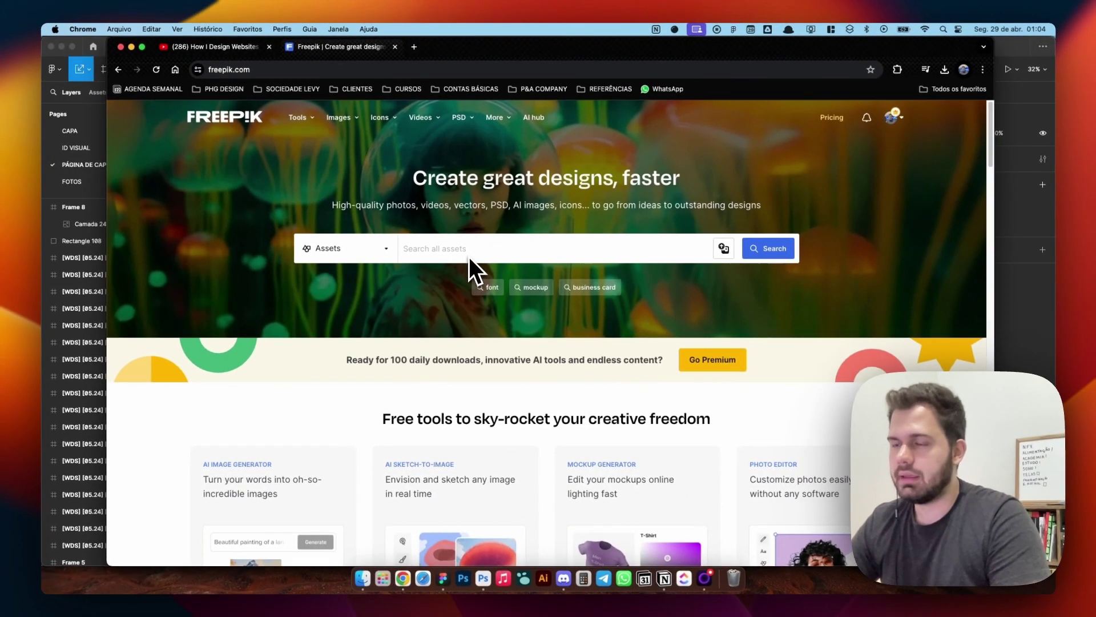
Step: Search Freepik for "camera" and restrict the results to photos
left_click(472, 249)
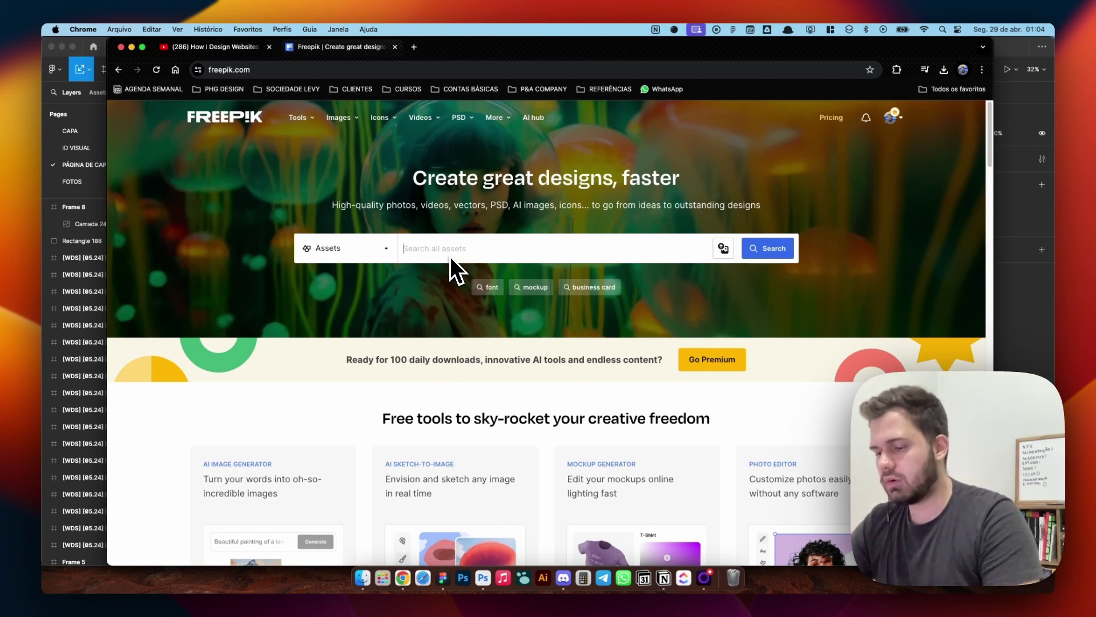
type("camera")
key("Return")
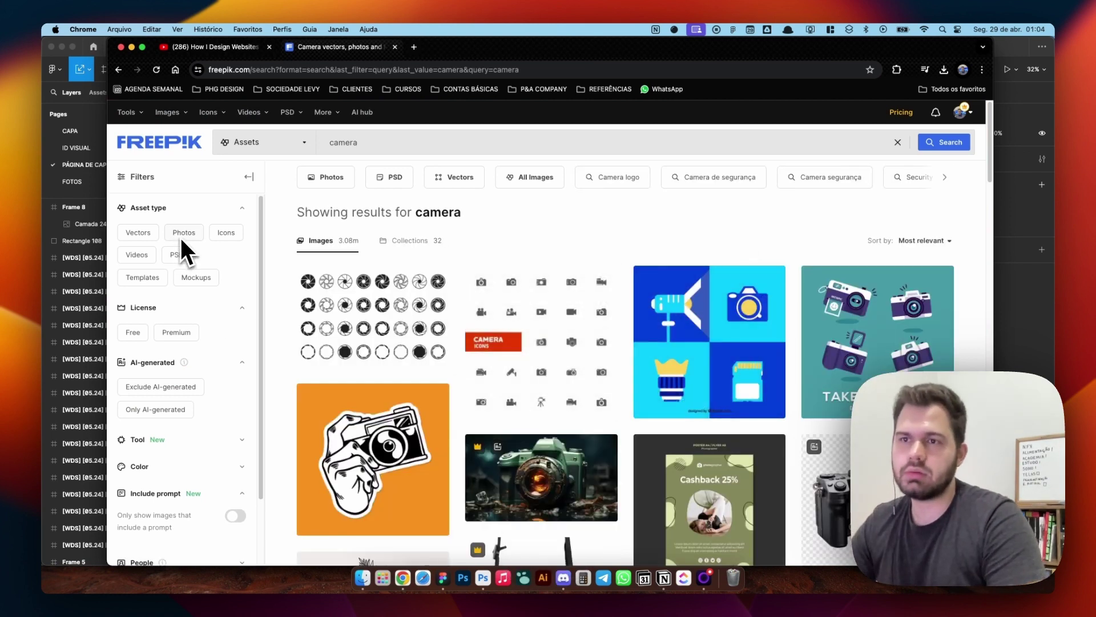
left_click(183, 234)
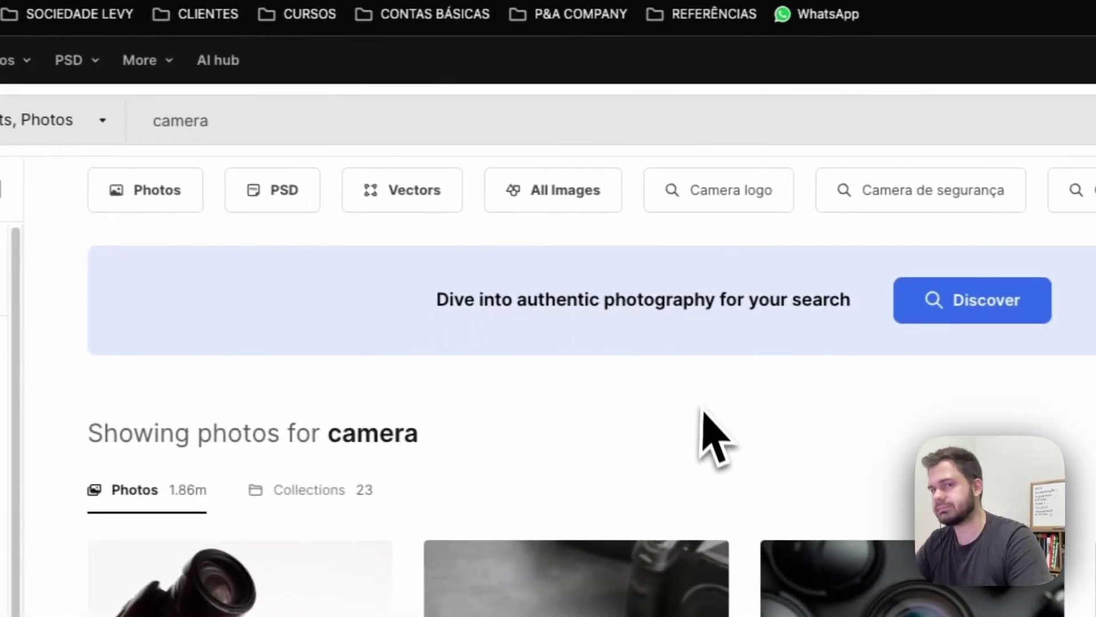
Step: Browse the camera photos and open the front-facing camera lens image on a black background
scroll(548, 379, "down", 5)
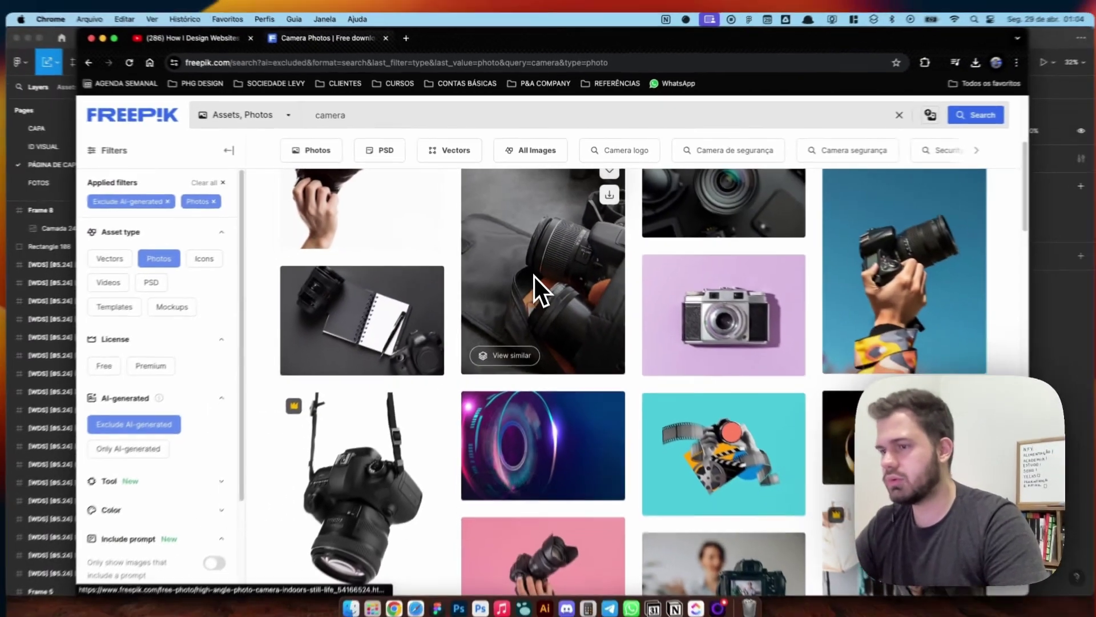
scroll(534, 277, "up", 4)
scroll(535, 277, "down", 6)
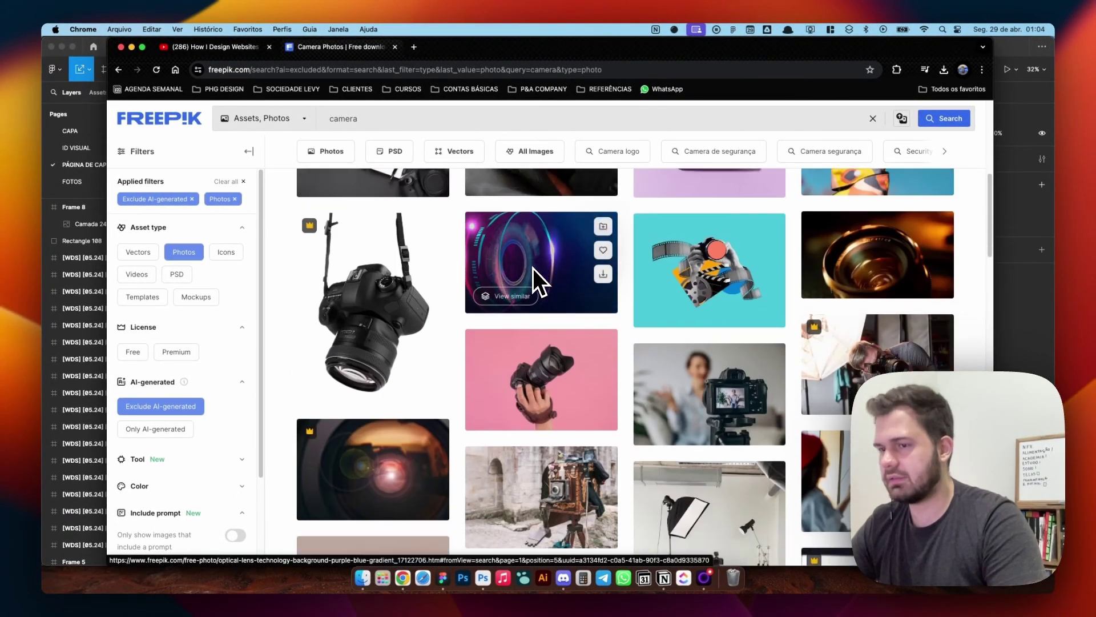
scroll(533, 269, "down", 3)
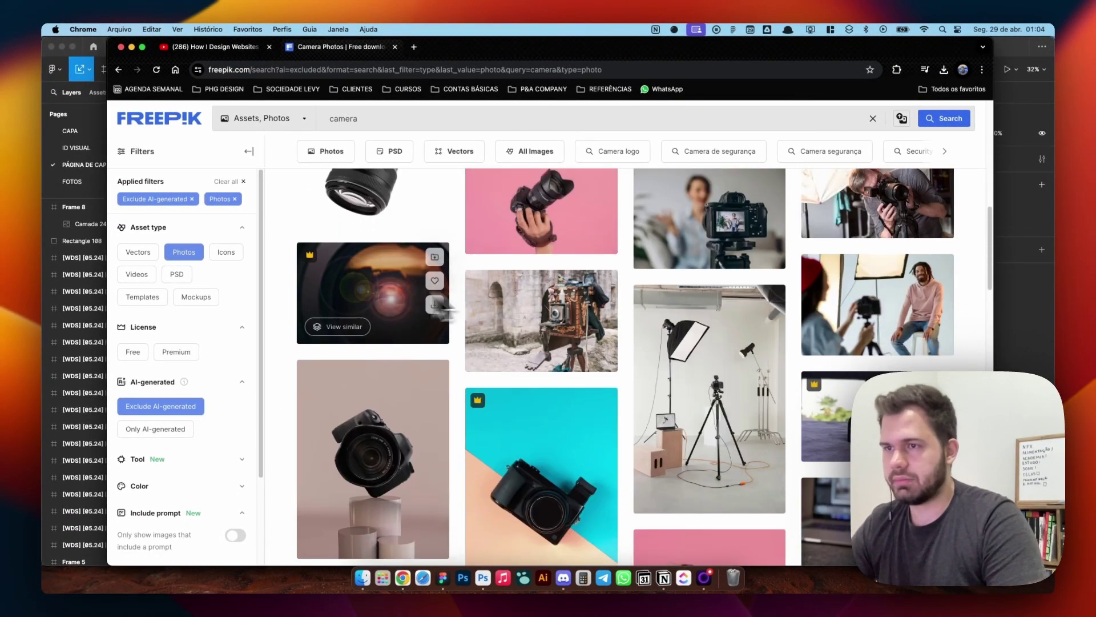
scroll(548, 281, "down", 5)
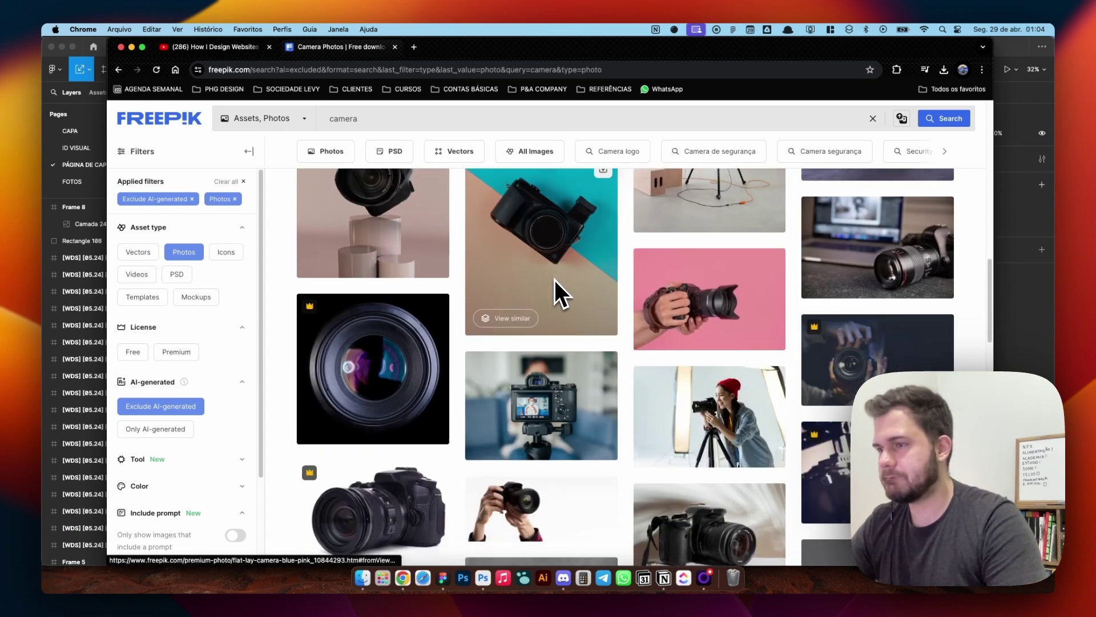
scroll(553, 279, "down", 2)
scroll(499, 321, "down", 3)
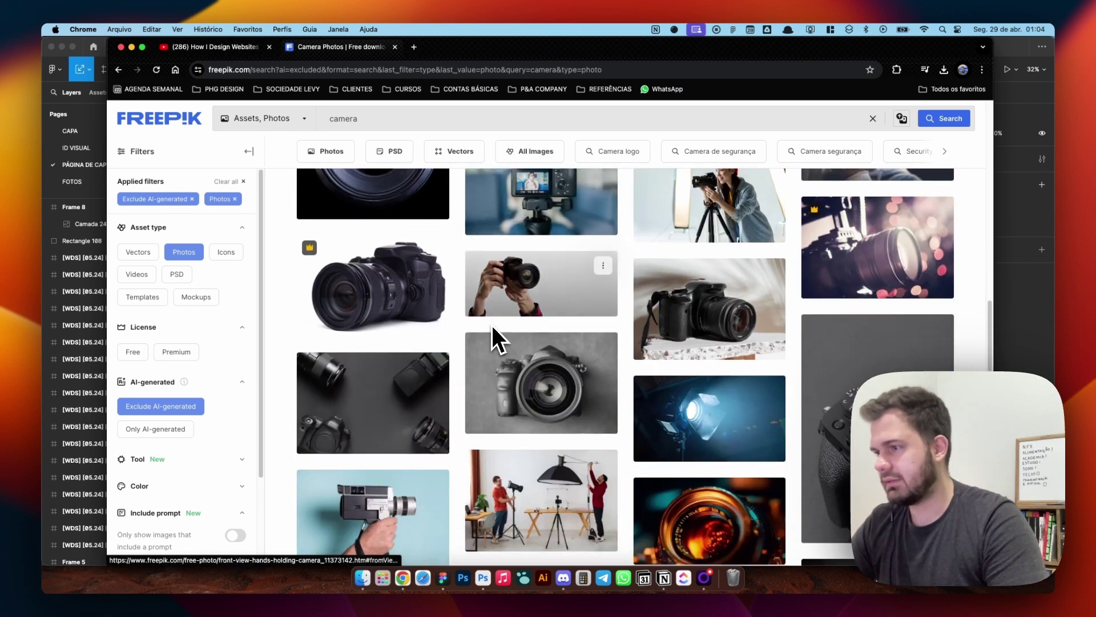
scroll(492, 325, "down", 6)
scroll(492, 325, "up", 7)
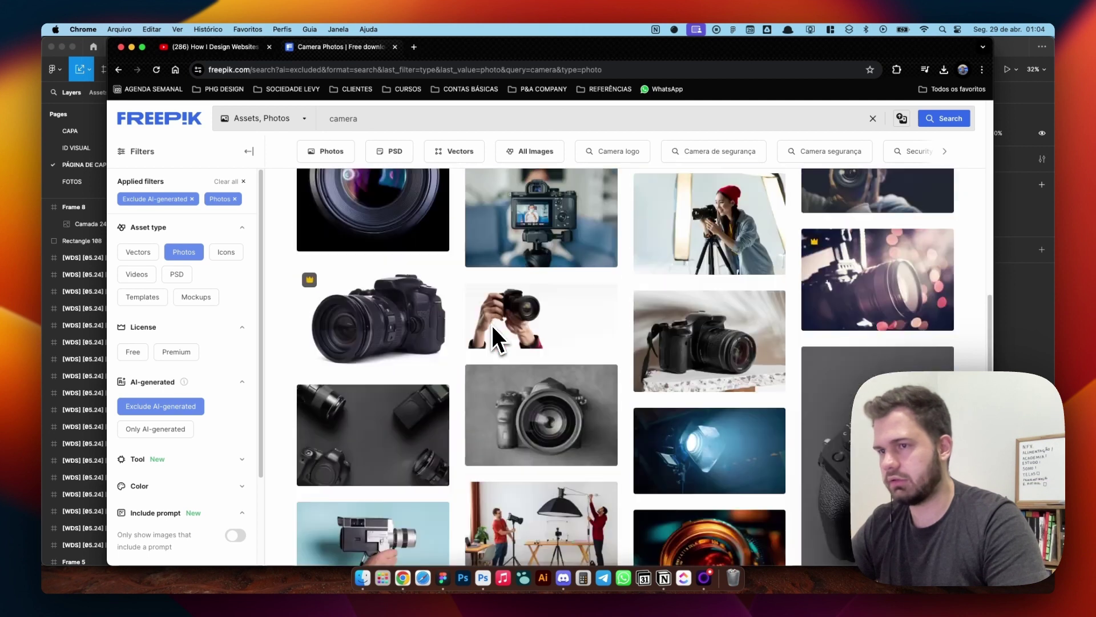
scroll(489, 331, "up", 2)
left_click(422, 319)
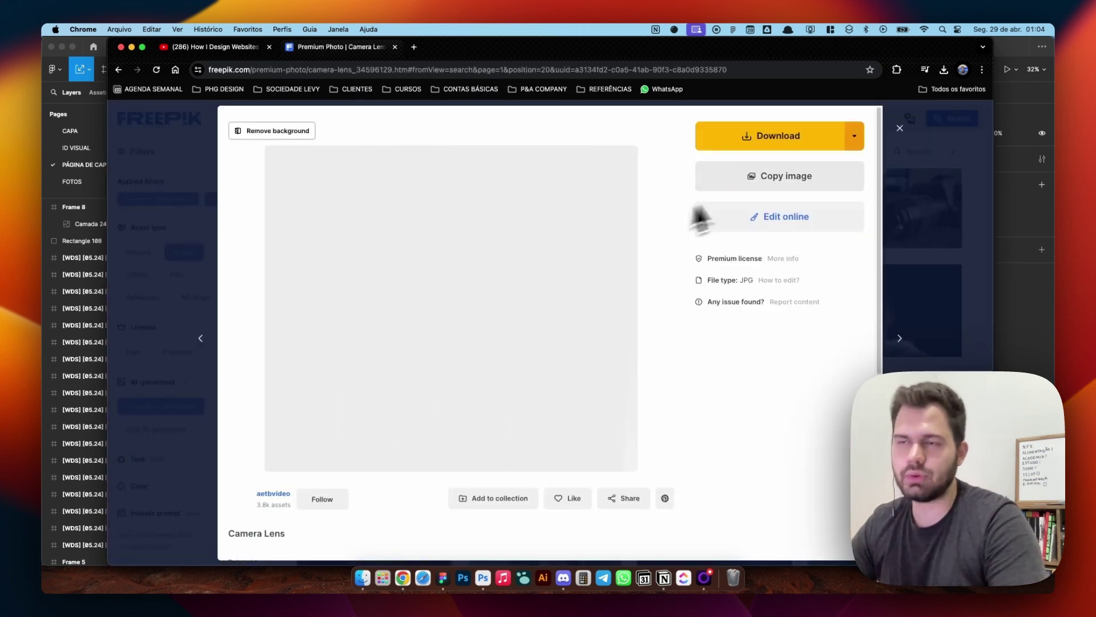
Step: Download the camera lens photo as camera-lens and bring the downloaded file onto the Figma canvas
left_click(765, 143)
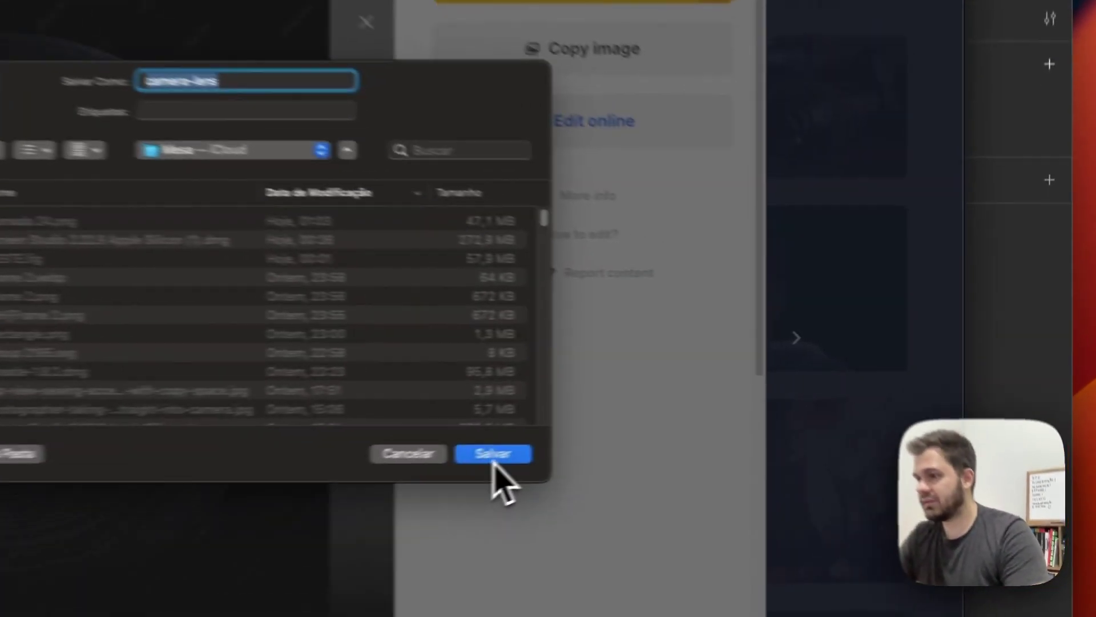
left_click(727, 403)
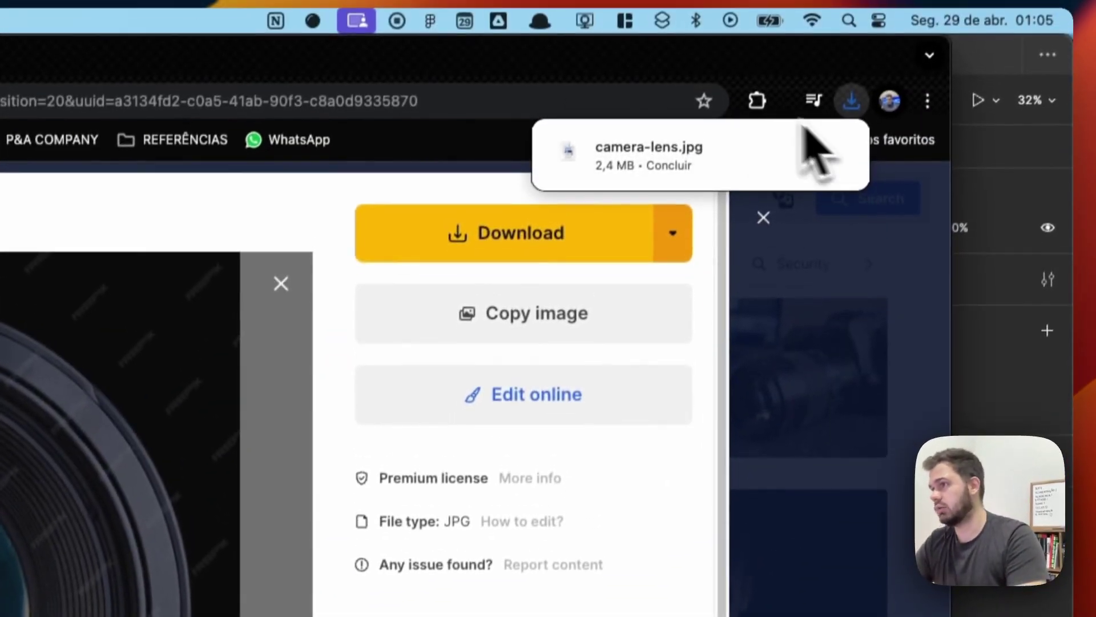
left_click_drag(807, 142, 563, 140)
key("super+Tab")
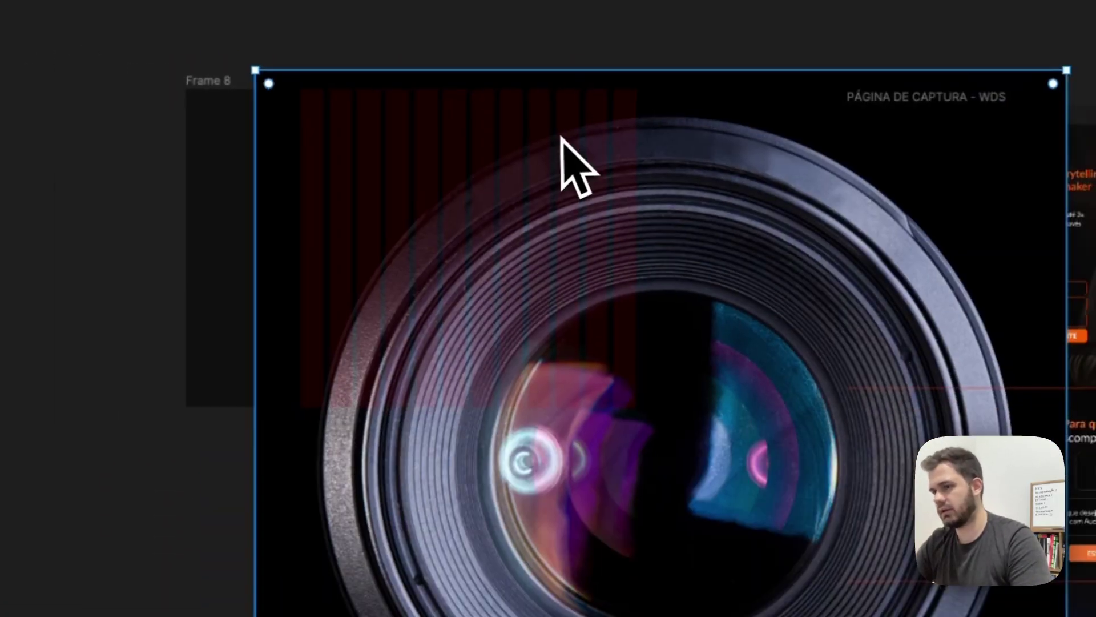
Step: Move the camera lens image off the canvas and into Frame 8 by cutting and pasting it
scroll(636, 208, "down", 3)
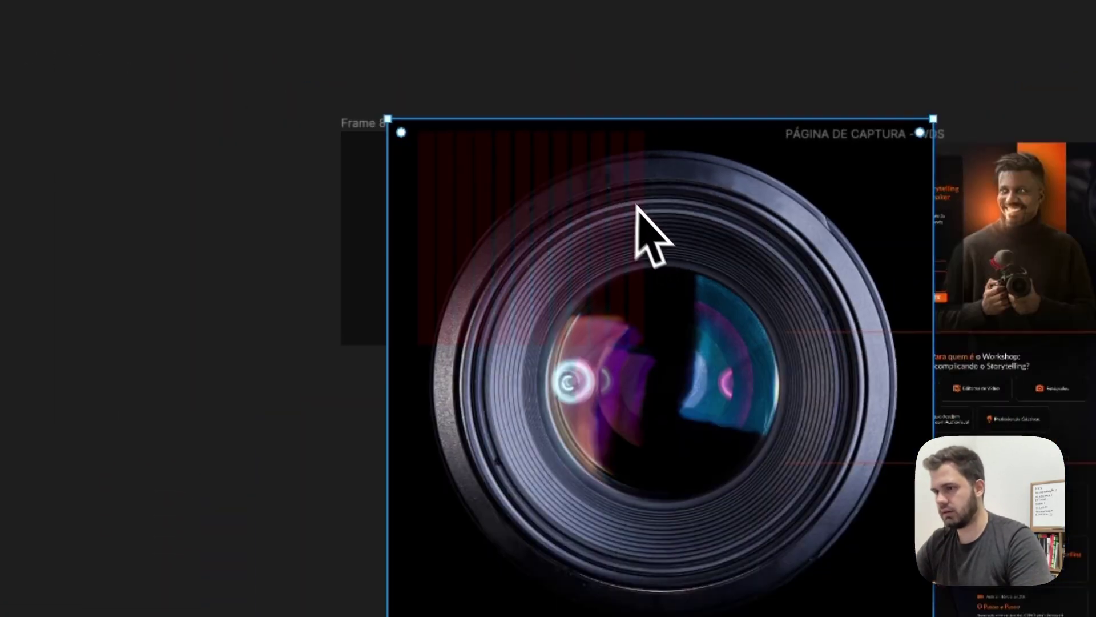
left_click_drag(603, 246, 609, 255)
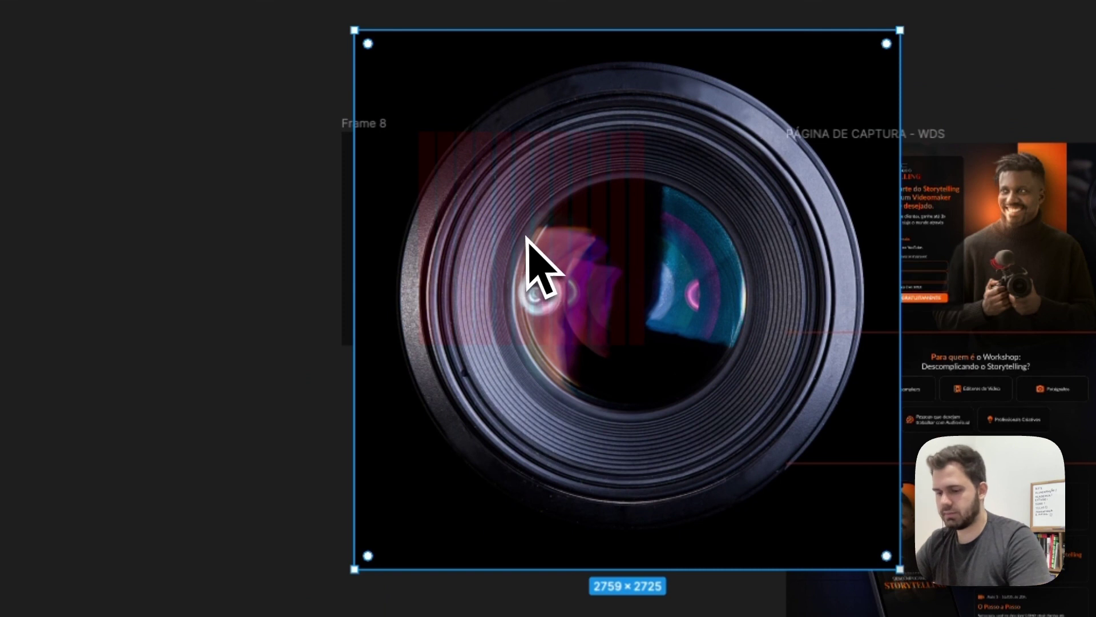
key("super+x")
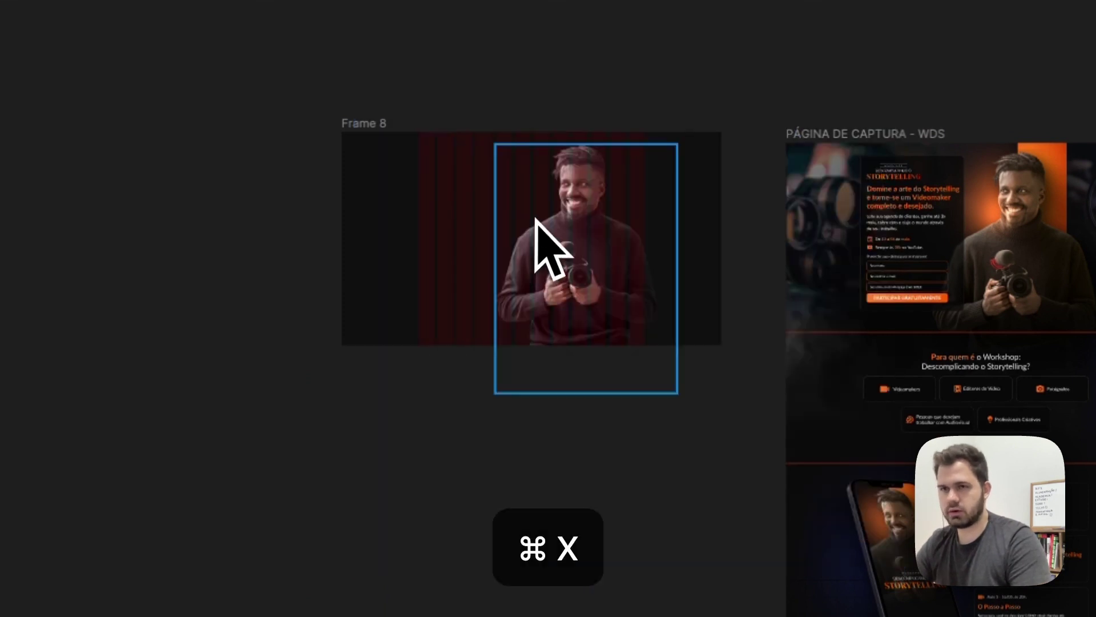
left_click(398, 146)
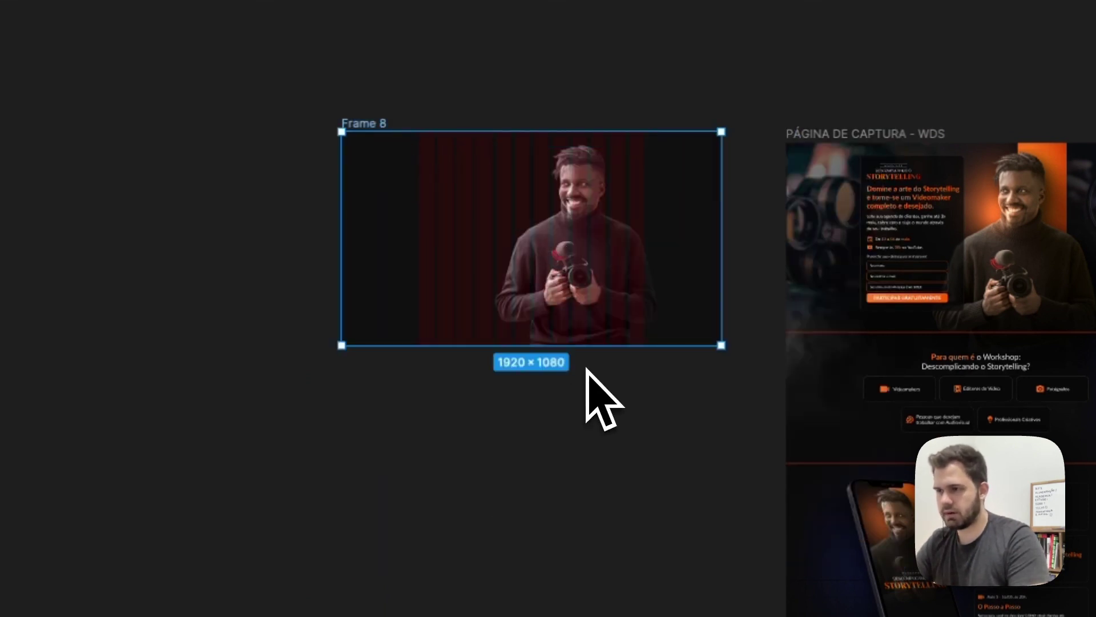
key("super+v")
Step: Scale the lens image to about 803 × 793, place it at Frame 8's upper-right corner and layer it behind the presenter
key("k")
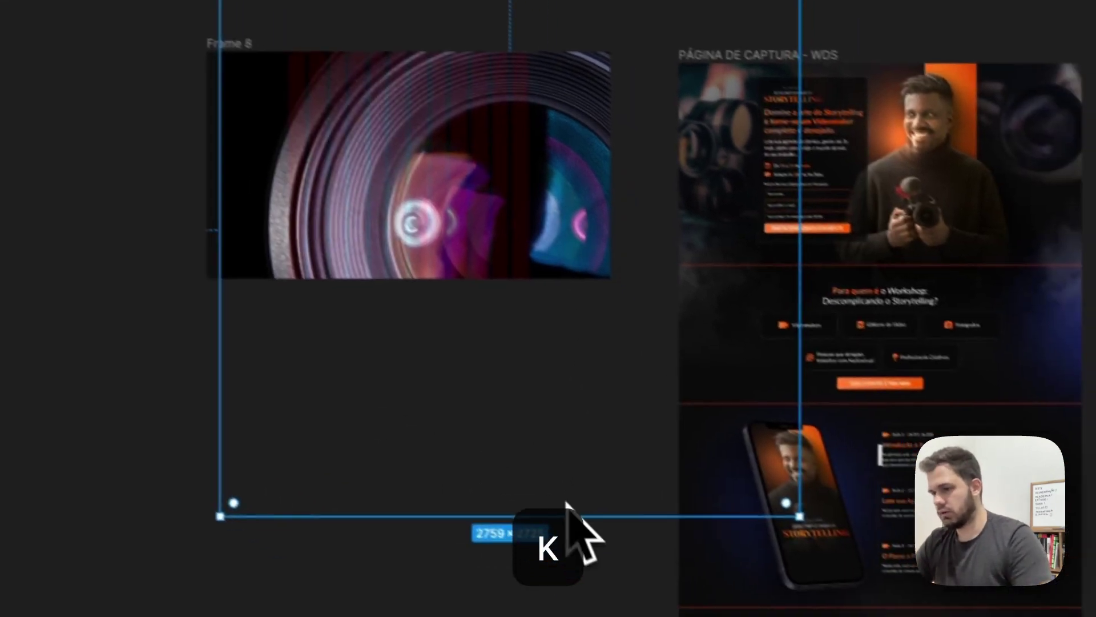
left_click_drag(680, 569, 710, 310)
left_click_drag(571, 226, 522, 122)
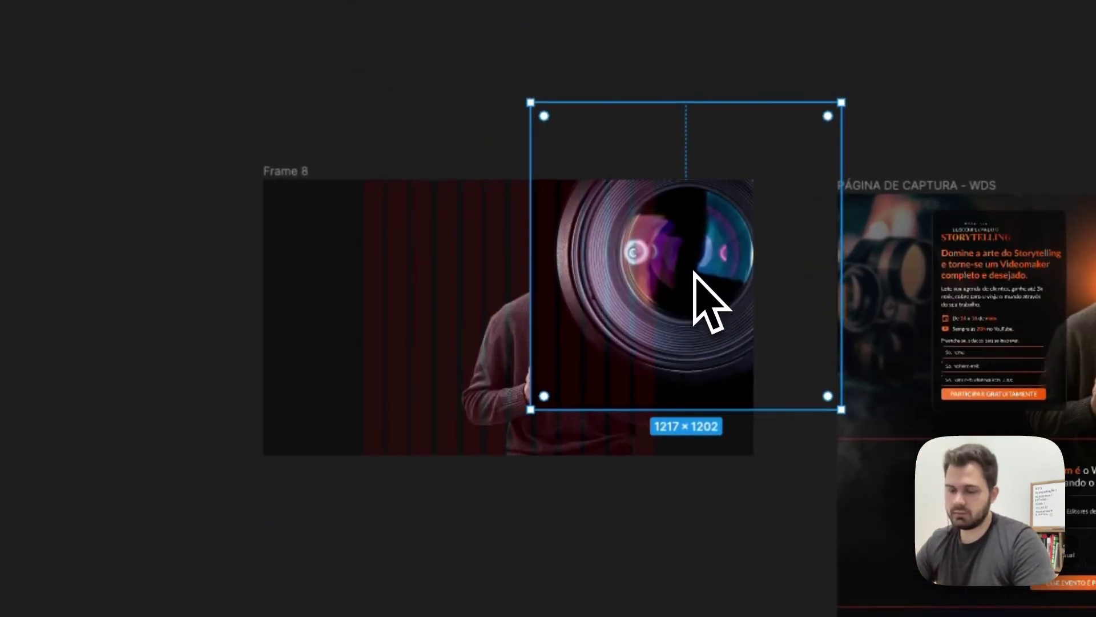
scroll(694, 273, "up", 2)
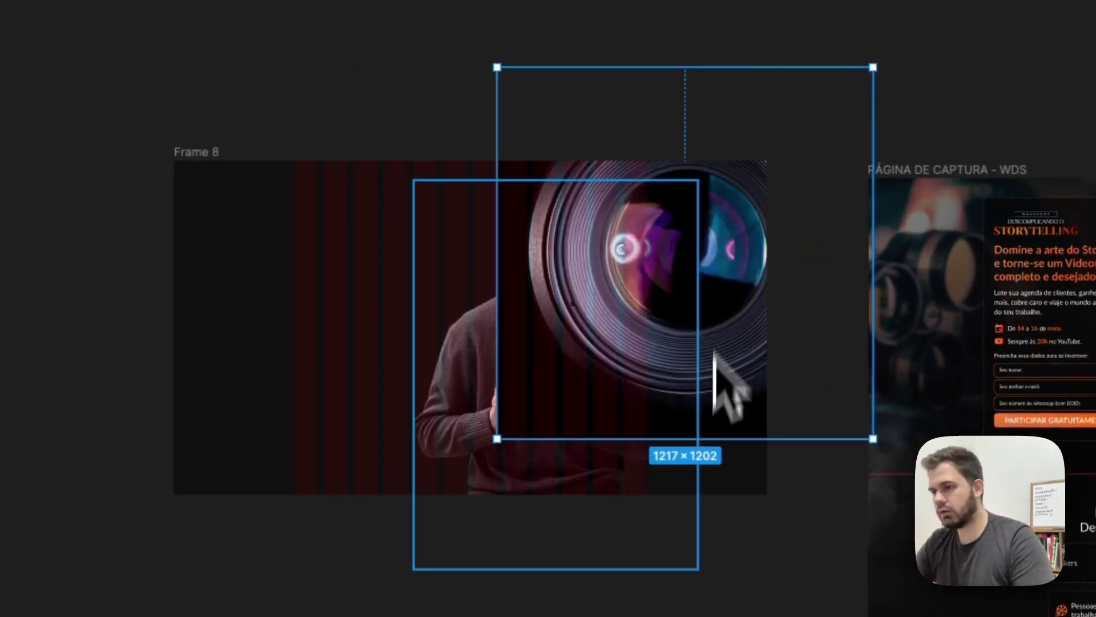
left_click_drag(713, 439, 727, 311)
scroll(725, 229, "up", 2)
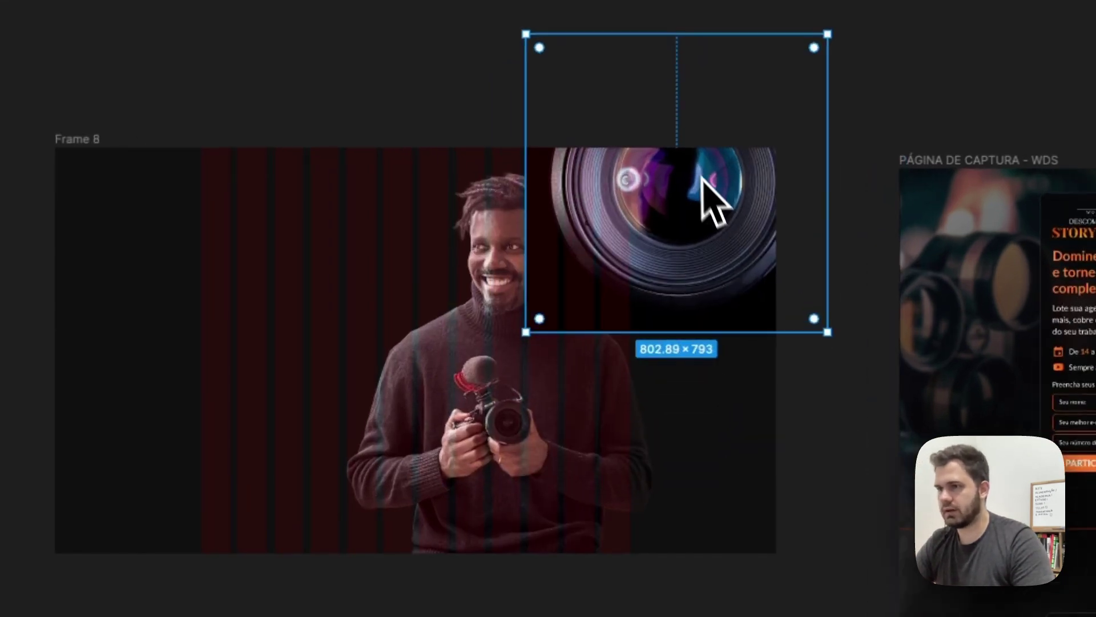
left_click_drag(705, 177, 690, 264)
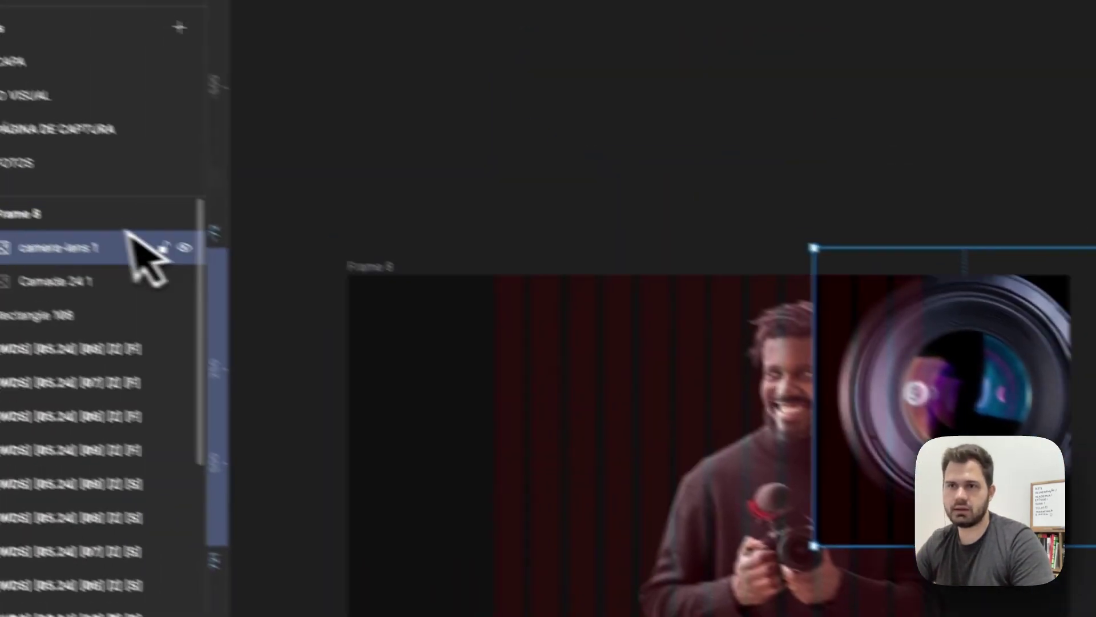
left_click_drag(127, 245, 154, 334)
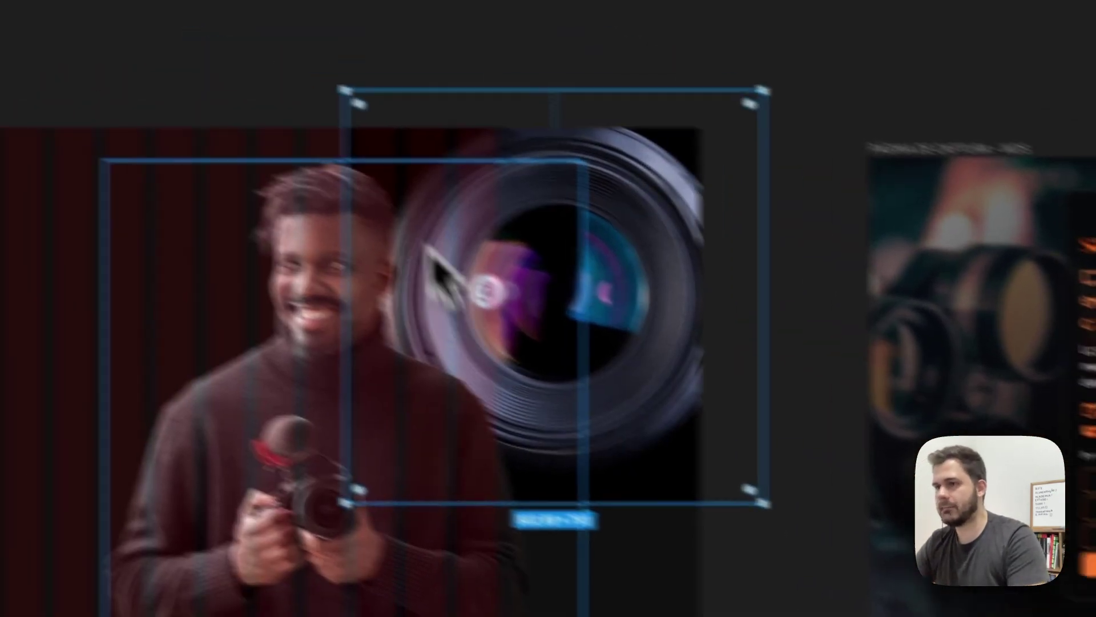
Step: Draw a rectangle about 686 × 759 over the lens image, reaching Frame 8's right edge
key("r")
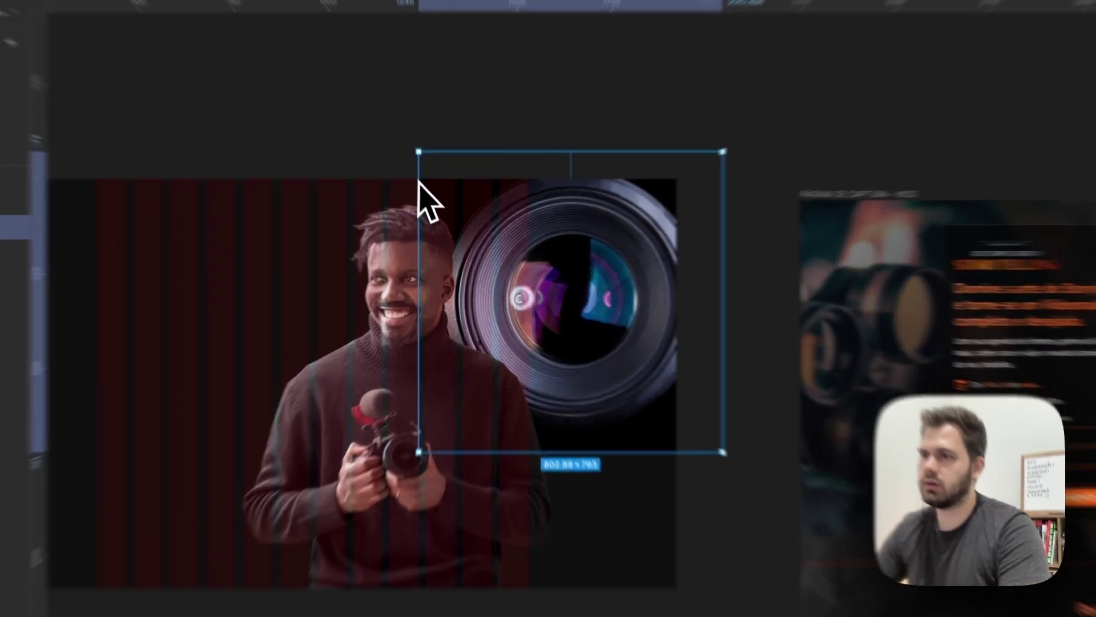
left_click_drag(436, 209, 614, 422)
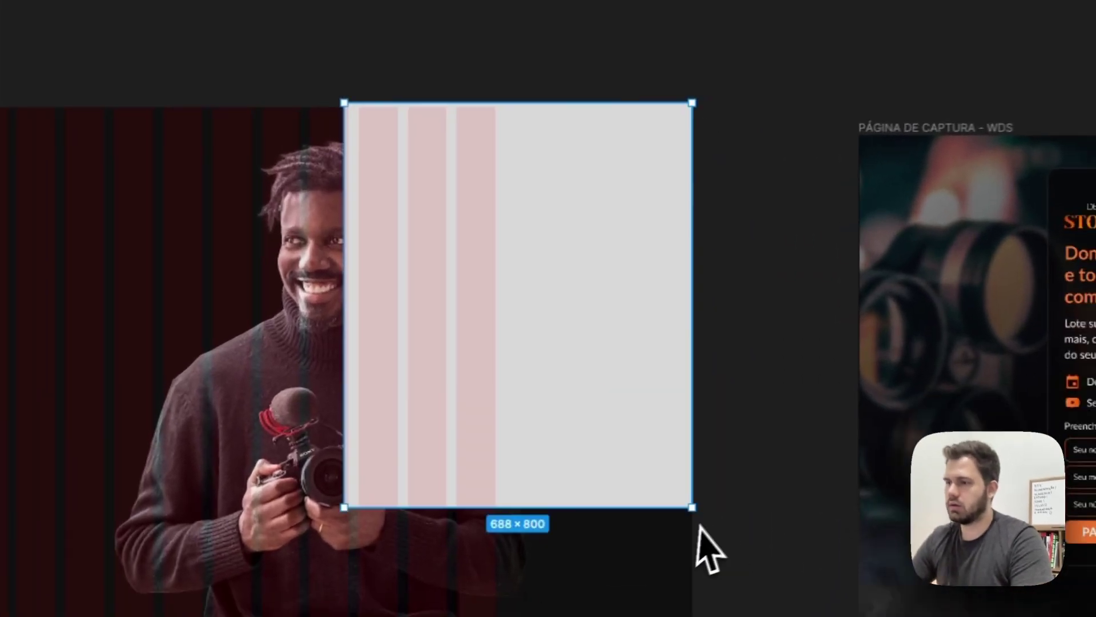
left_click_drag(698, 526, 693, 488)
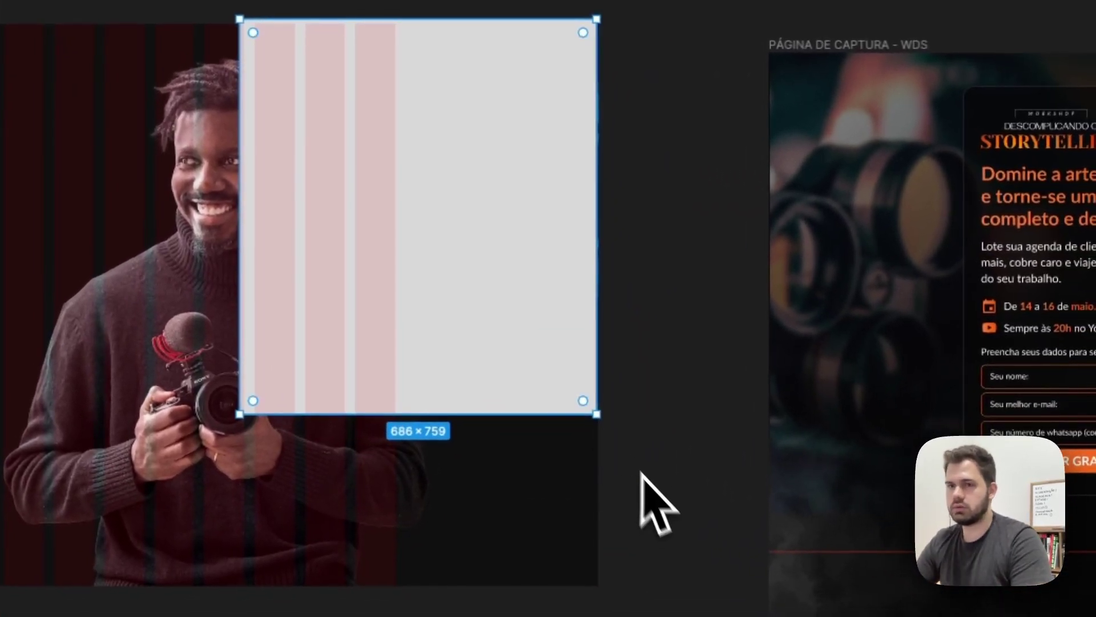
Step: Place the rectangle directly beneath the camera-lens 1 layer in Frame 8 and use it as a mask for the lens
key("super+x")
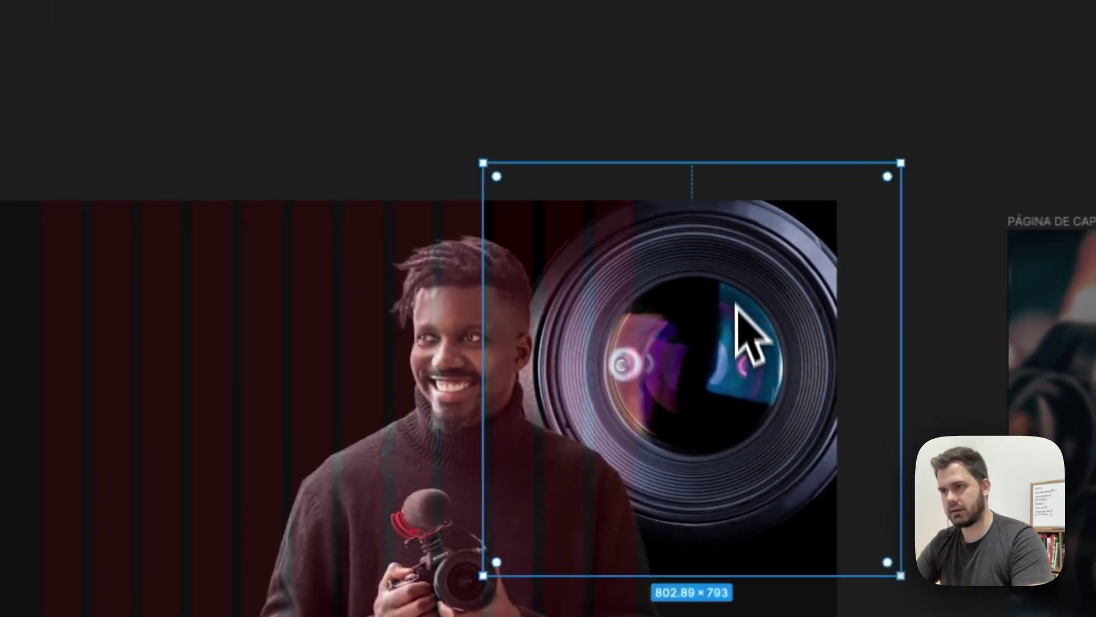
key("super+v")
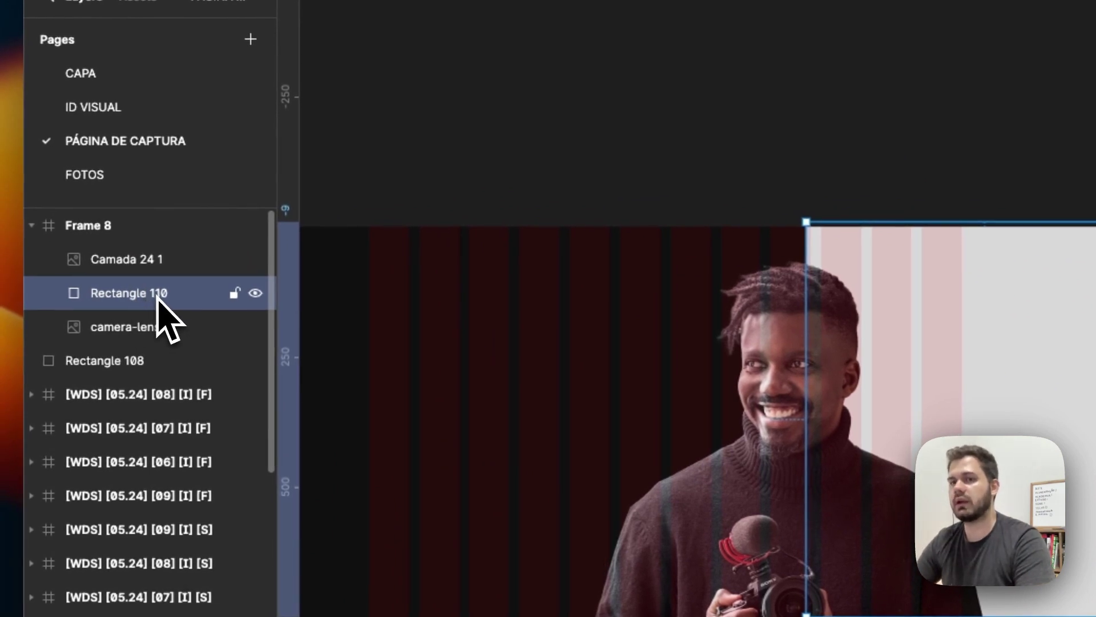
left_click_drag(166, 337, 172, 338)
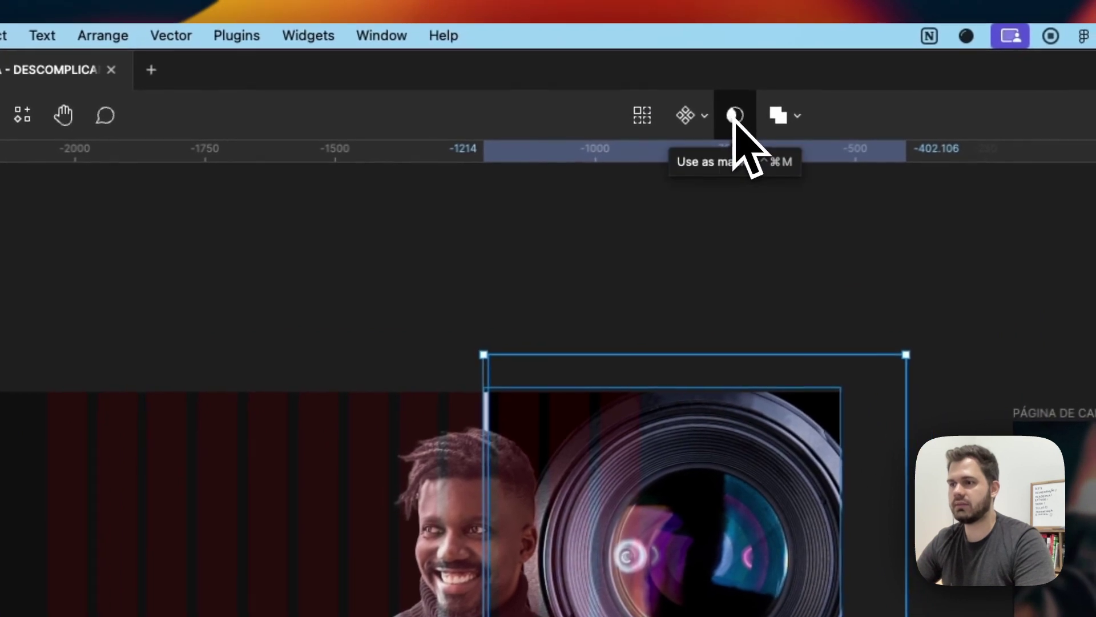
left_click(736, 116)
Step: Change the mask rectangle's fill to a radial gradient from D9D9D9 to 737373, with the end stop at 0% opacity
left_click(937, 374)
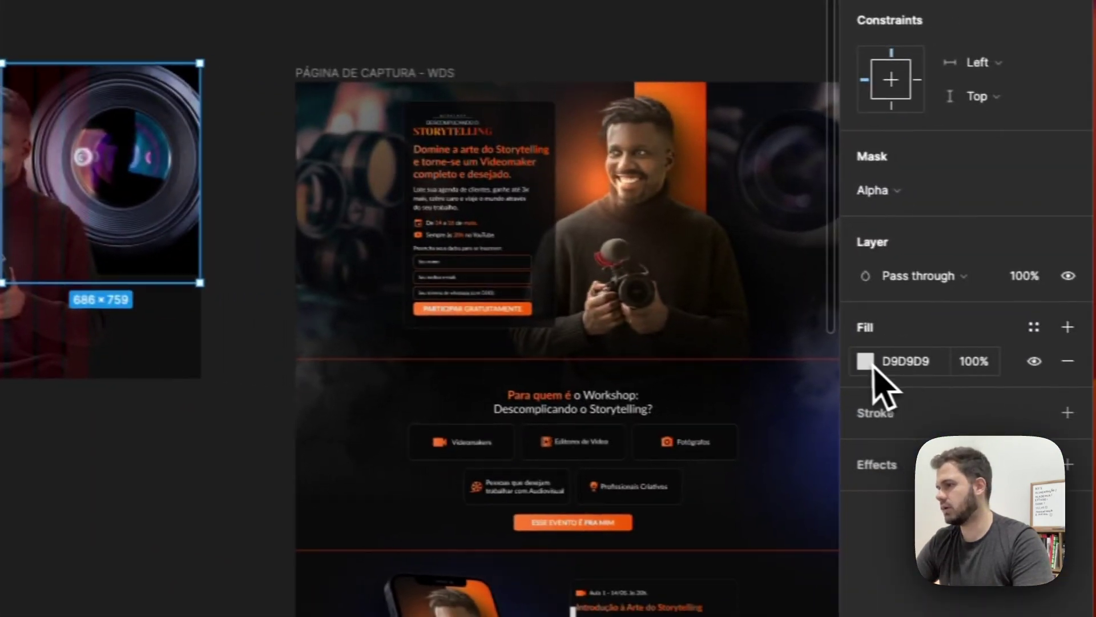
left_click(1053, 380)
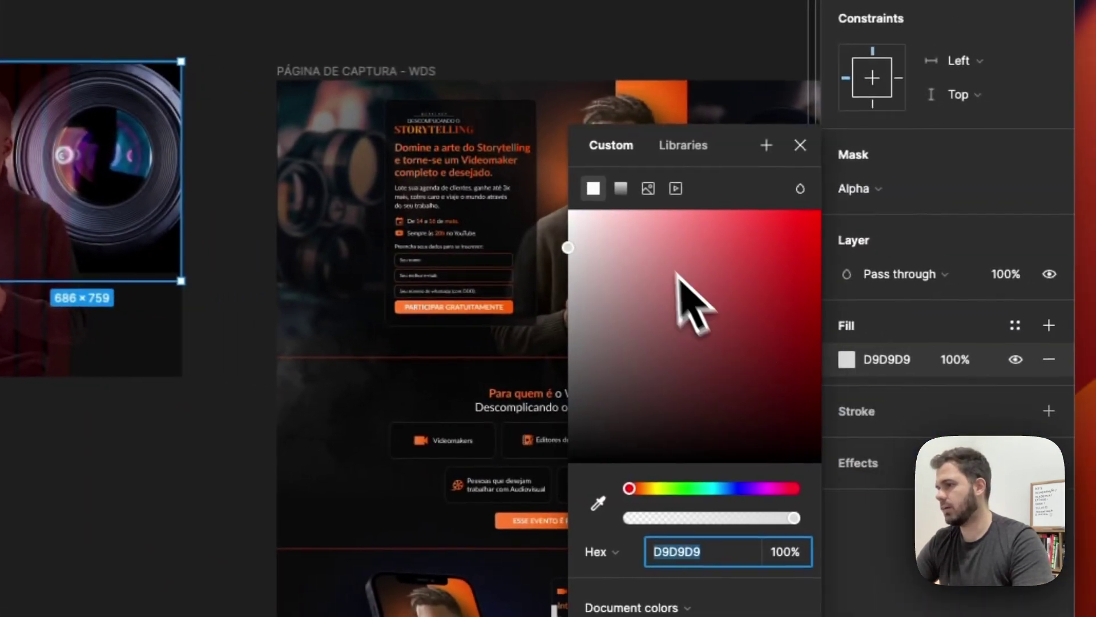
left_click(618, 188)
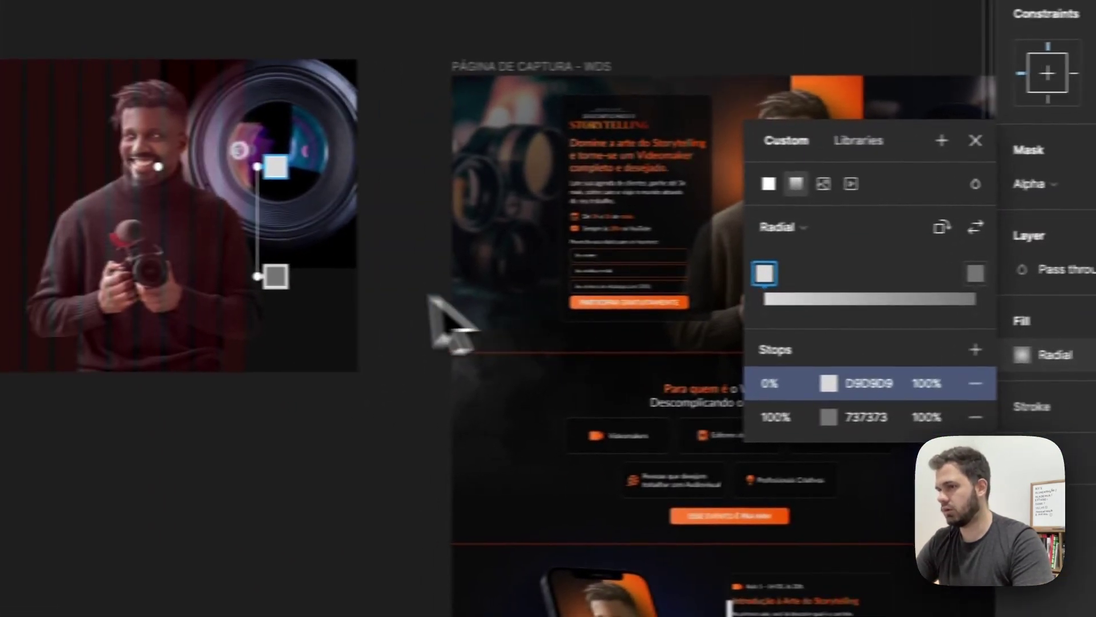
left_click(98, 280)
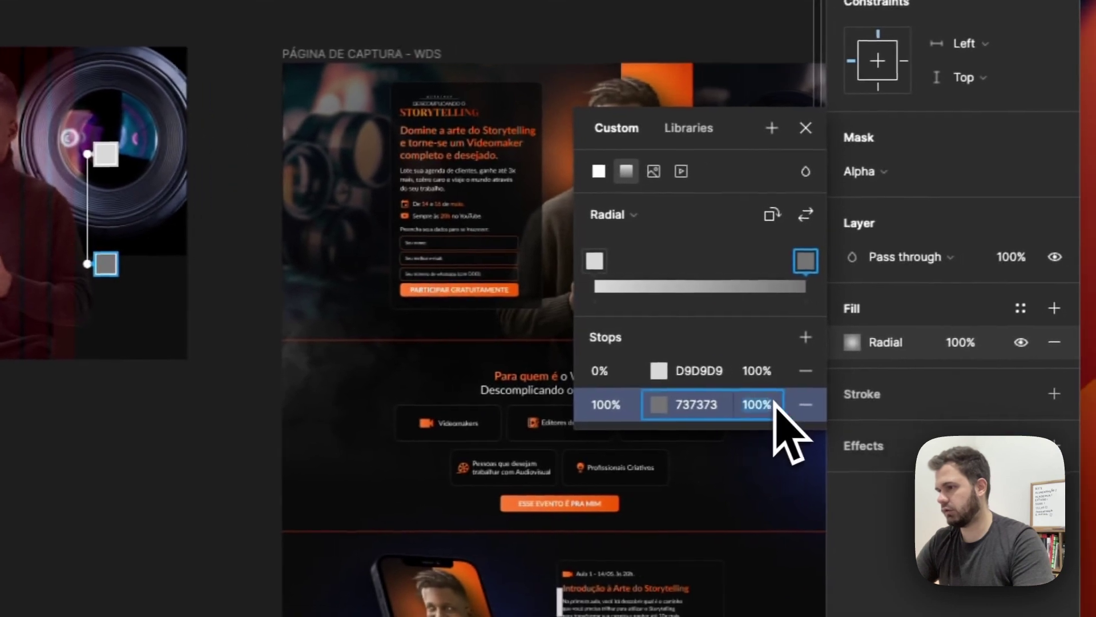
type("0")
key("Return")
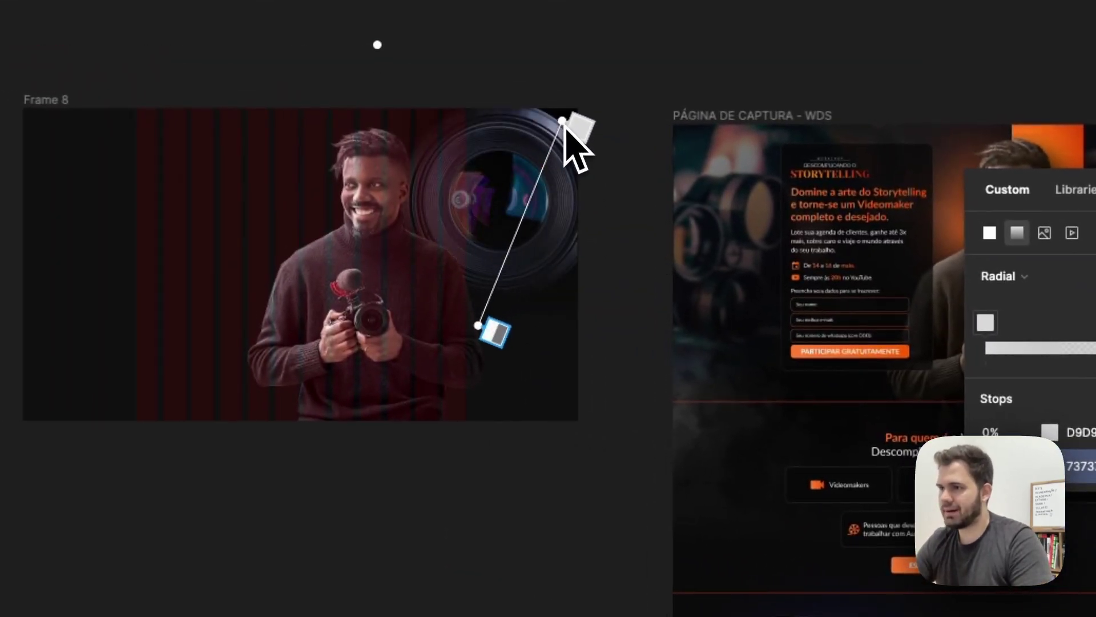
Step: Adjust the radial gradient so the lens fades from Frame 8's upper-right corner toward the presenter's elbow
scroll(514, 232, "up", 5)
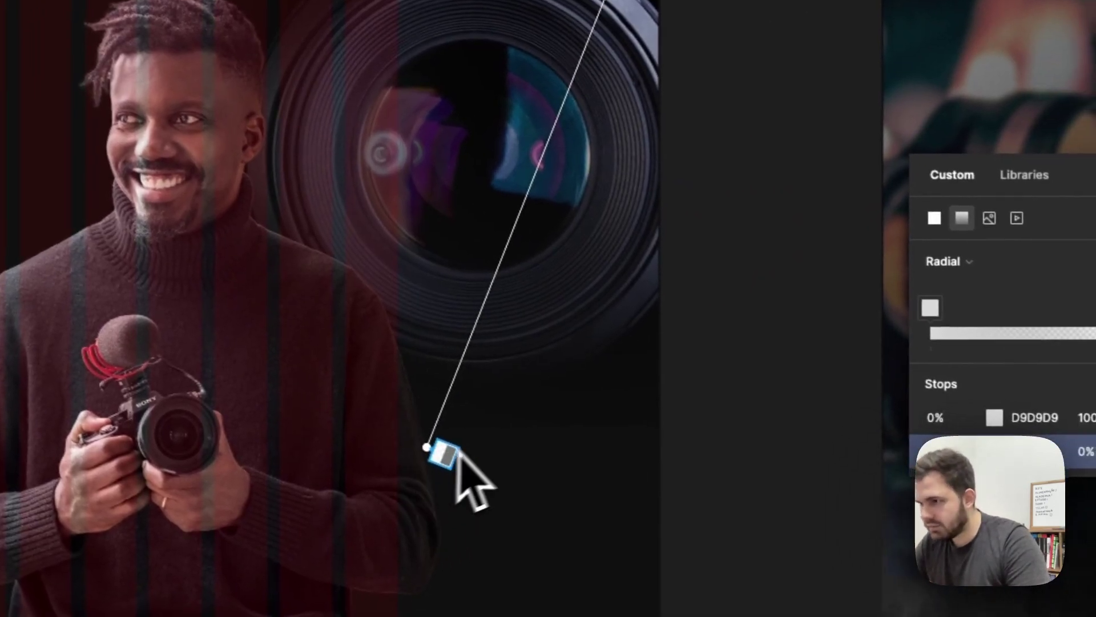
scroll(456, 451, "up", 5)
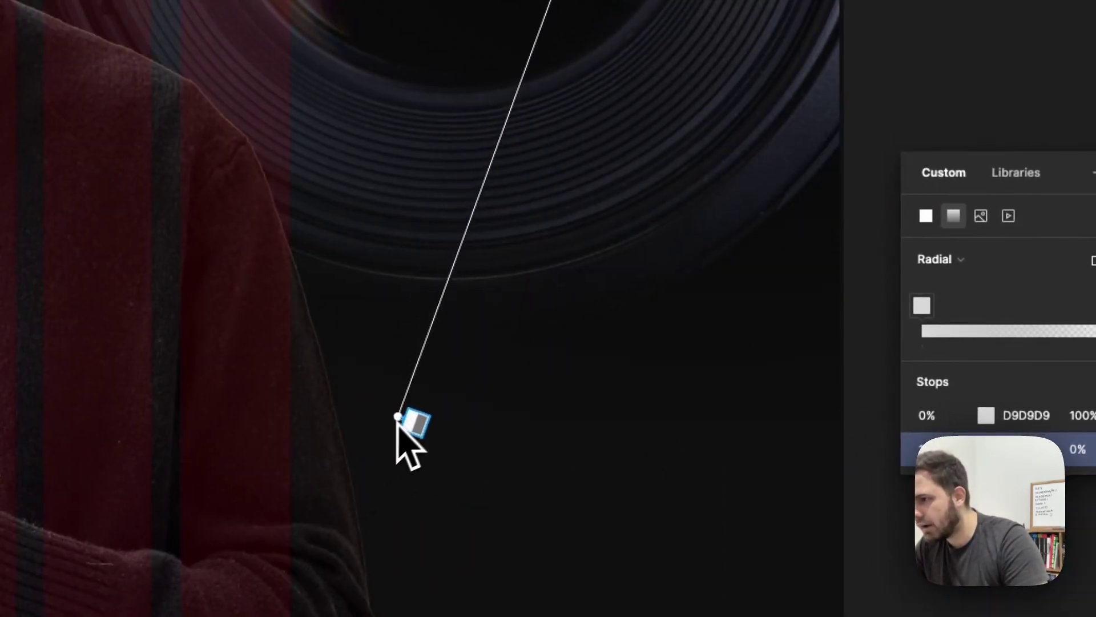
scroll(746, 404, "down", 5)
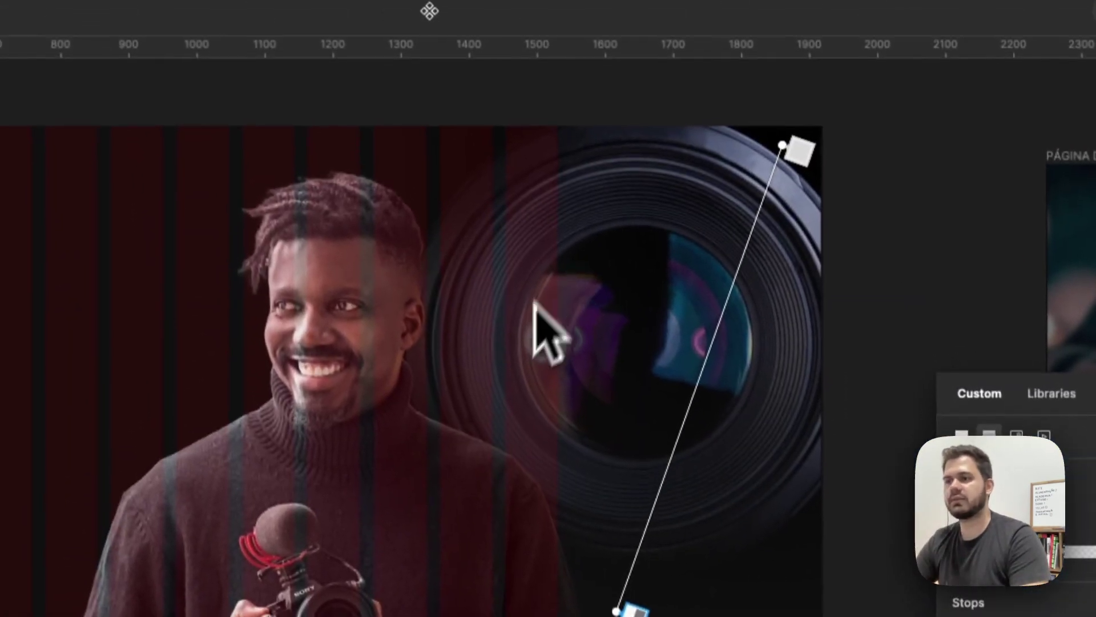
key("Escape")
Step: Lower the lens mask group's opacity in two passes, comparing it with the reference hero section, until it blends into the dark background
scroll(710, 464, "down", 5)
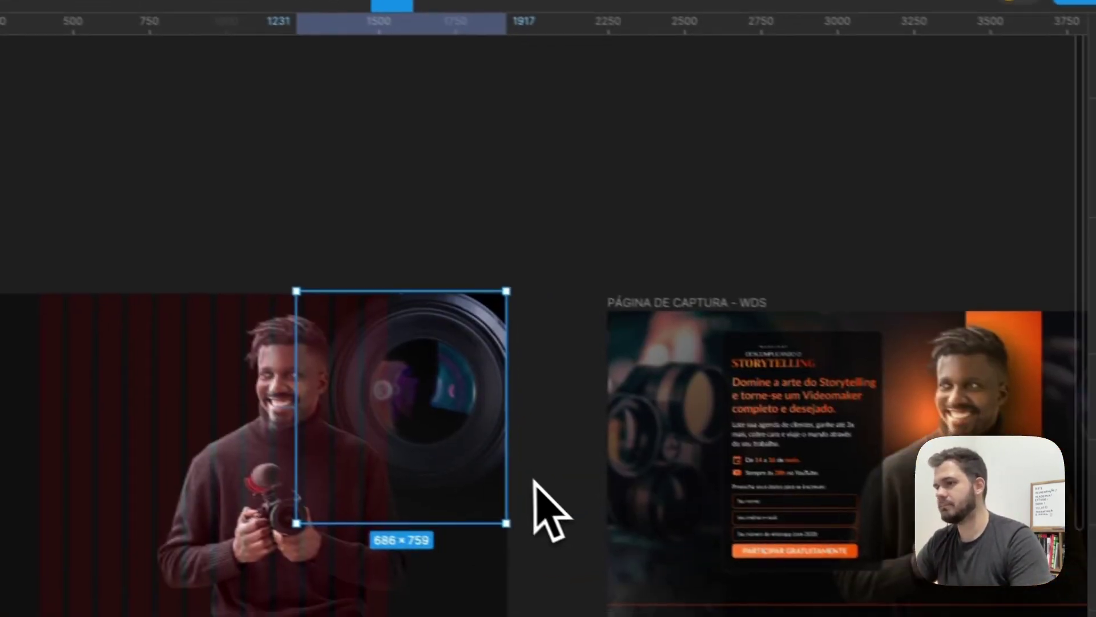
scroll(693, 492, "up", 3)
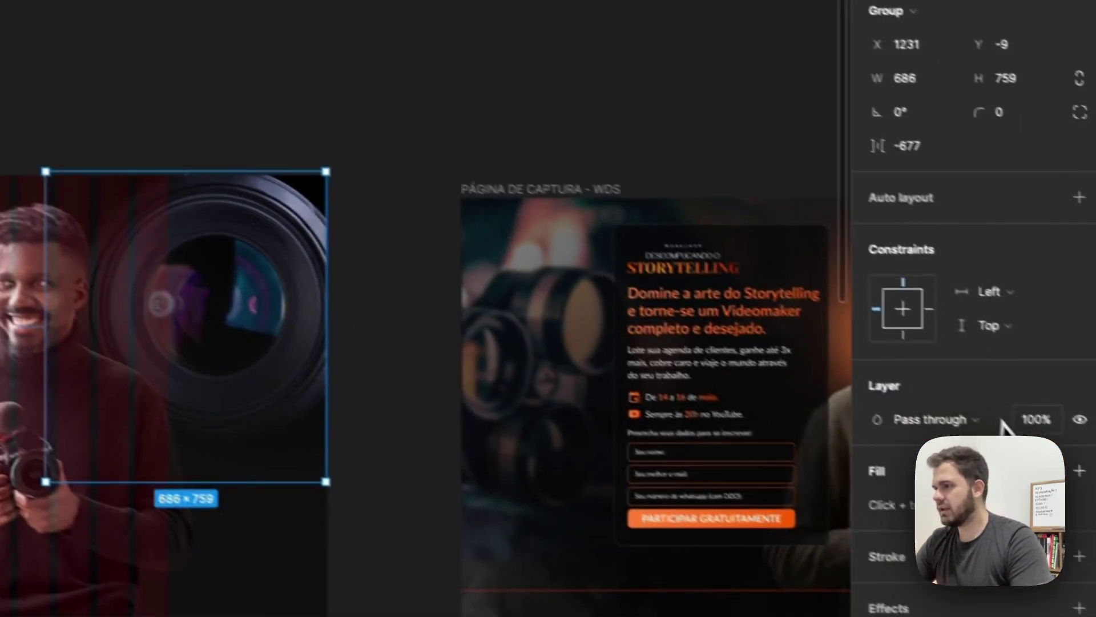
left_click(1005, 404)
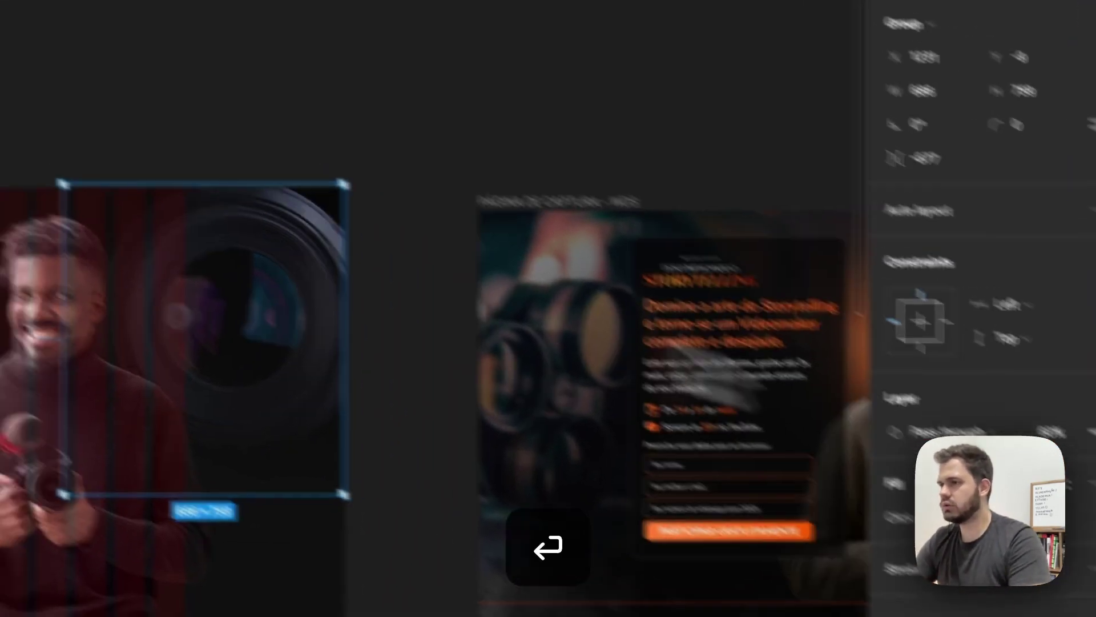
left_click(188, 74)
scroll(280, 299, "down", 3)
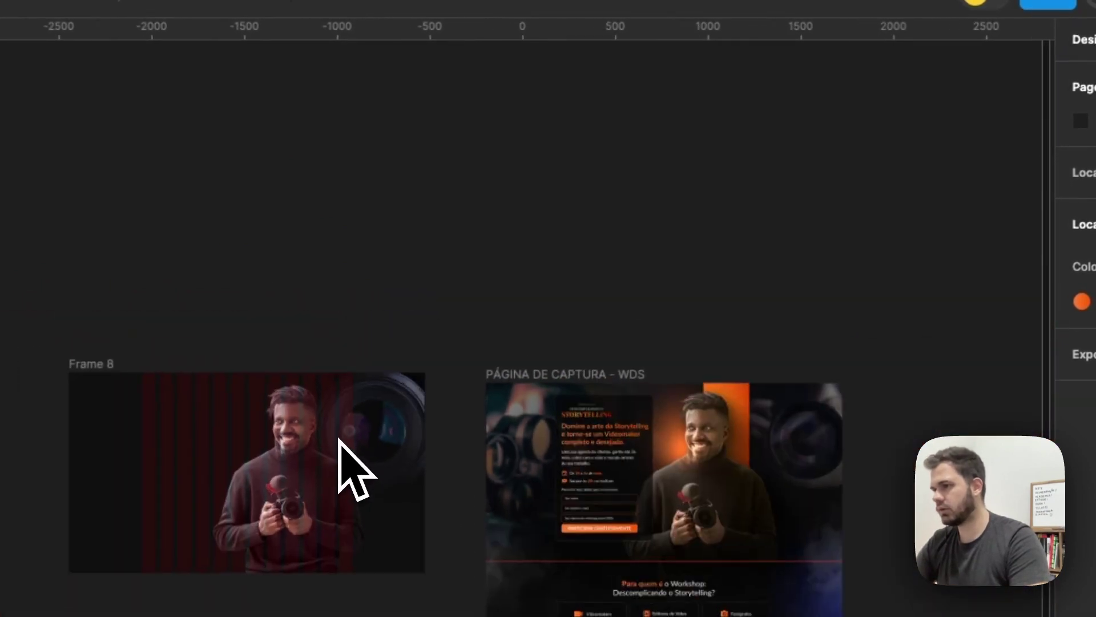
scroll(345, 466, "up", 3)
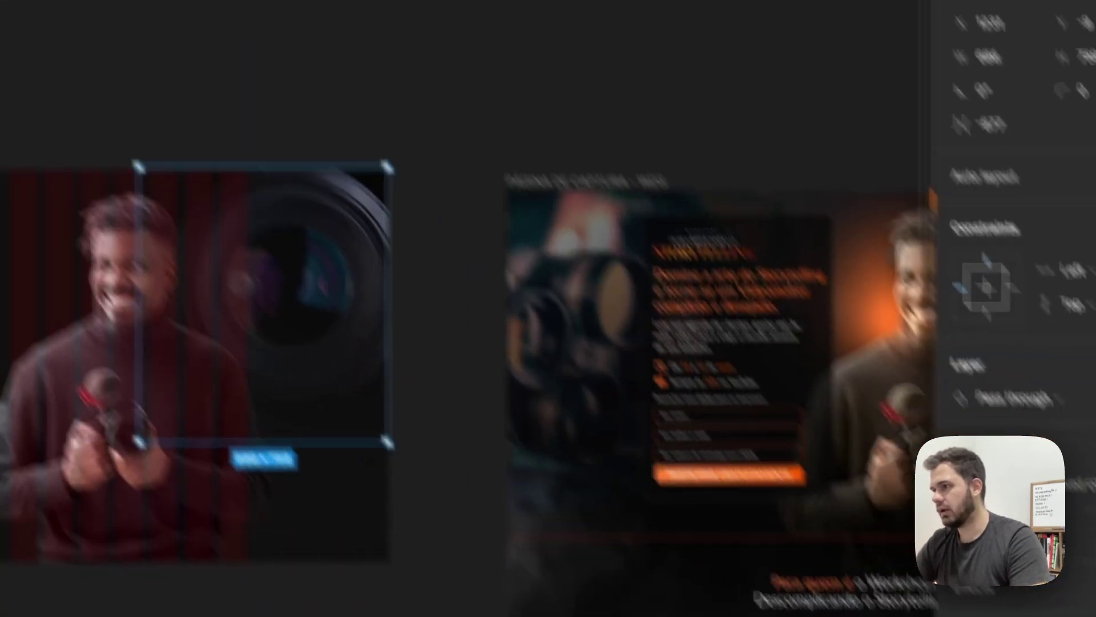
left_click(1009, 269)
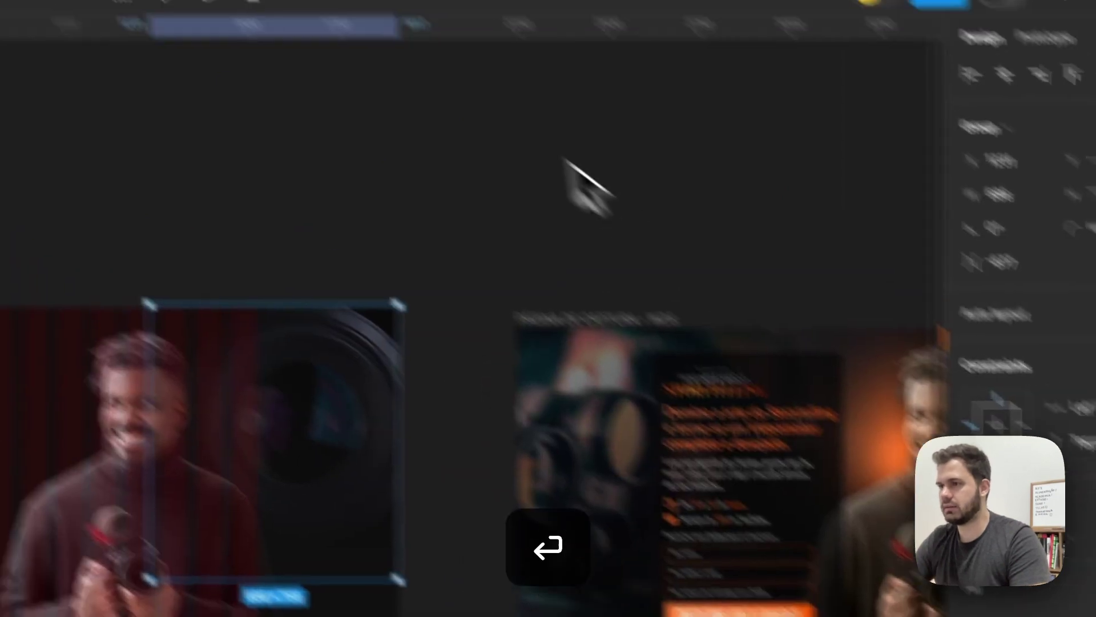
left_click(52, 115)
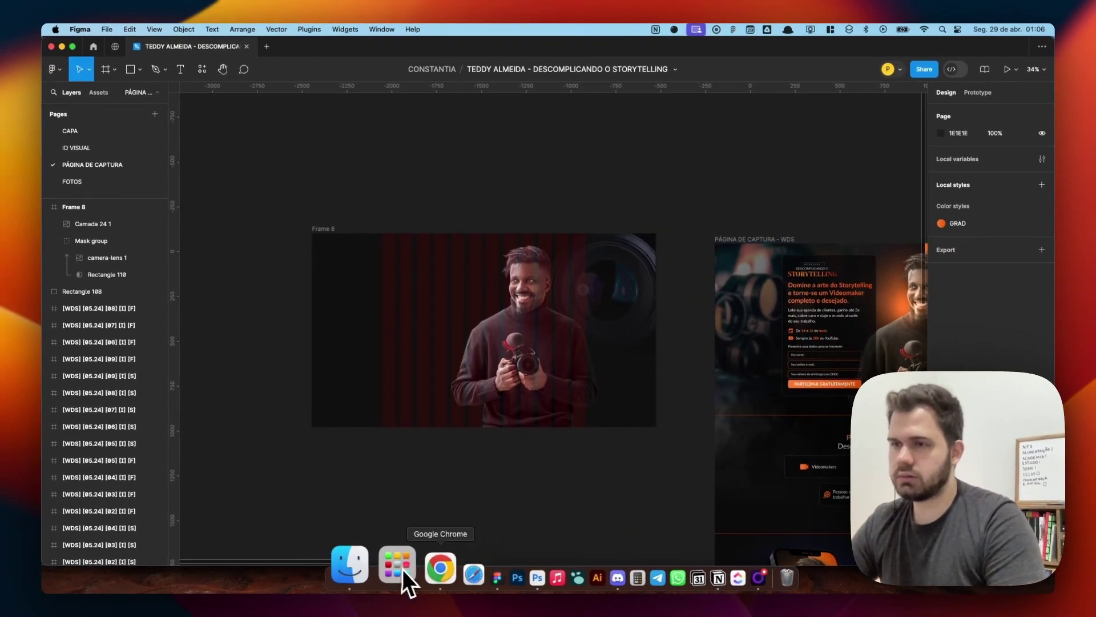
Step: Switch to Freepik in Chrome and close the image search dialog and the camera lens photo preview
left_click(393, 584)
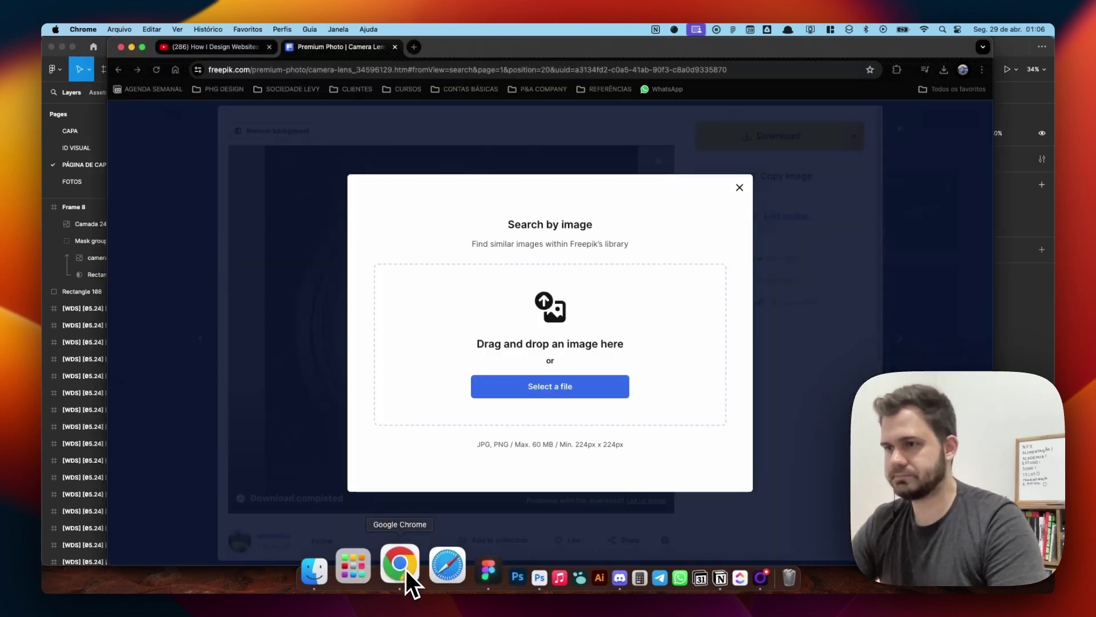
left_click(739, 187)
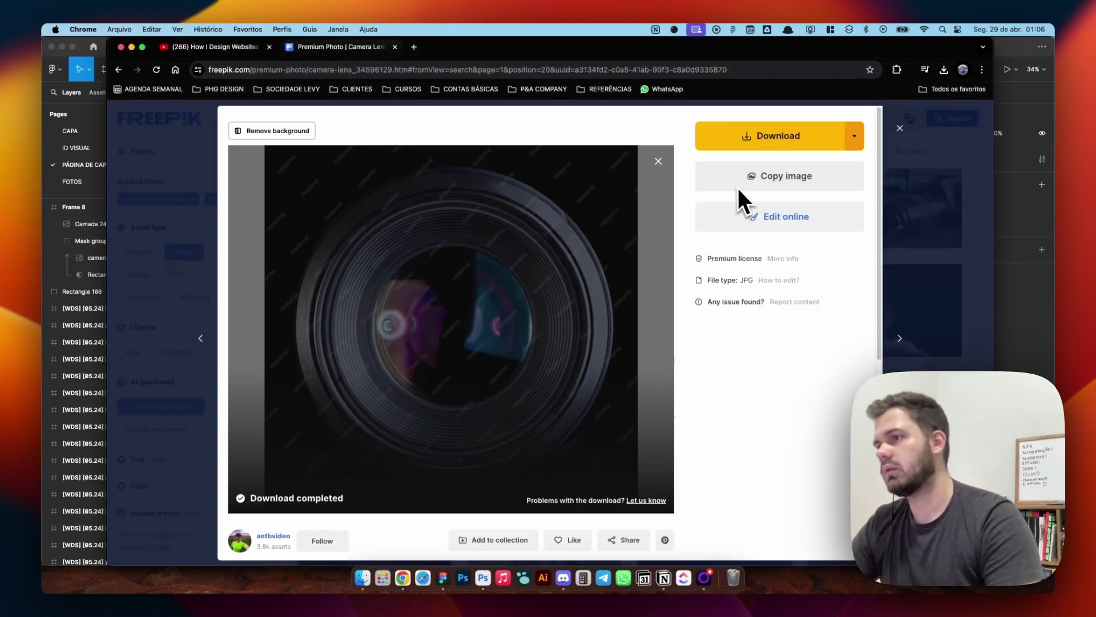
left_click(900, 128)
Step: Find the dark photo of a man photographer pointing a camera among the camera results and download it to the Mesa folder
scroll(594, 262, "down", 6)
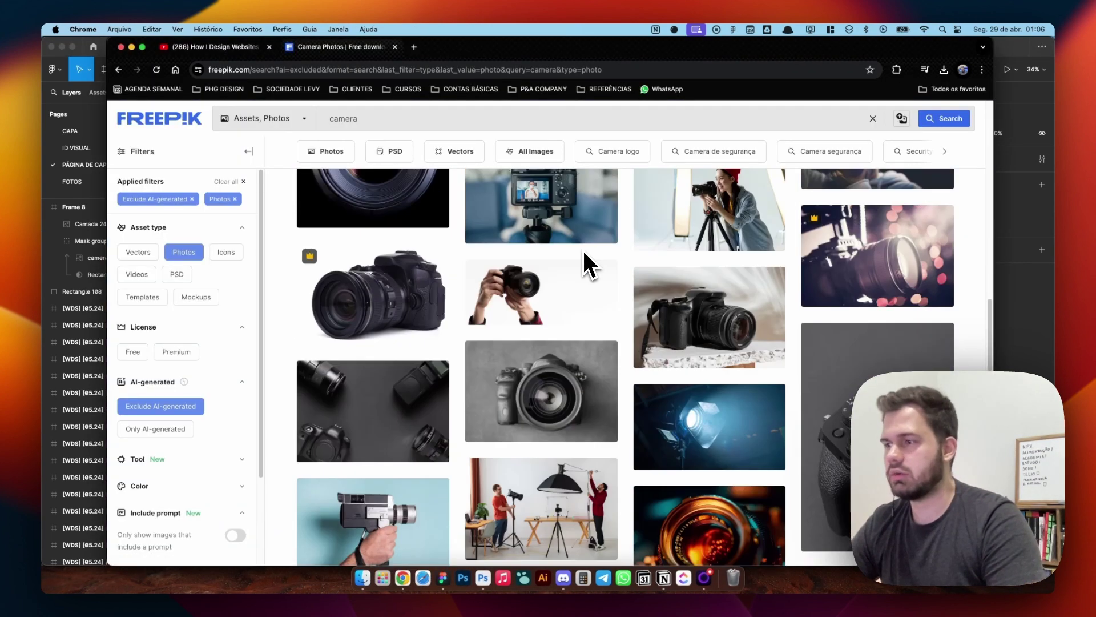
scroll(588, 263, "up", 2)
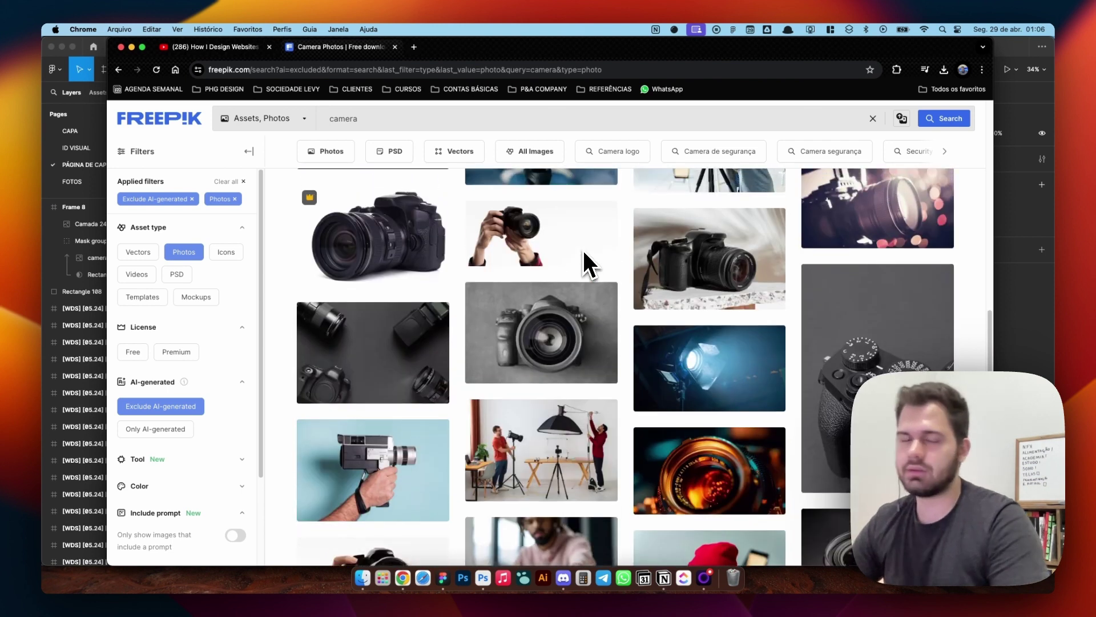
scroll(890, 276, "up", 4)
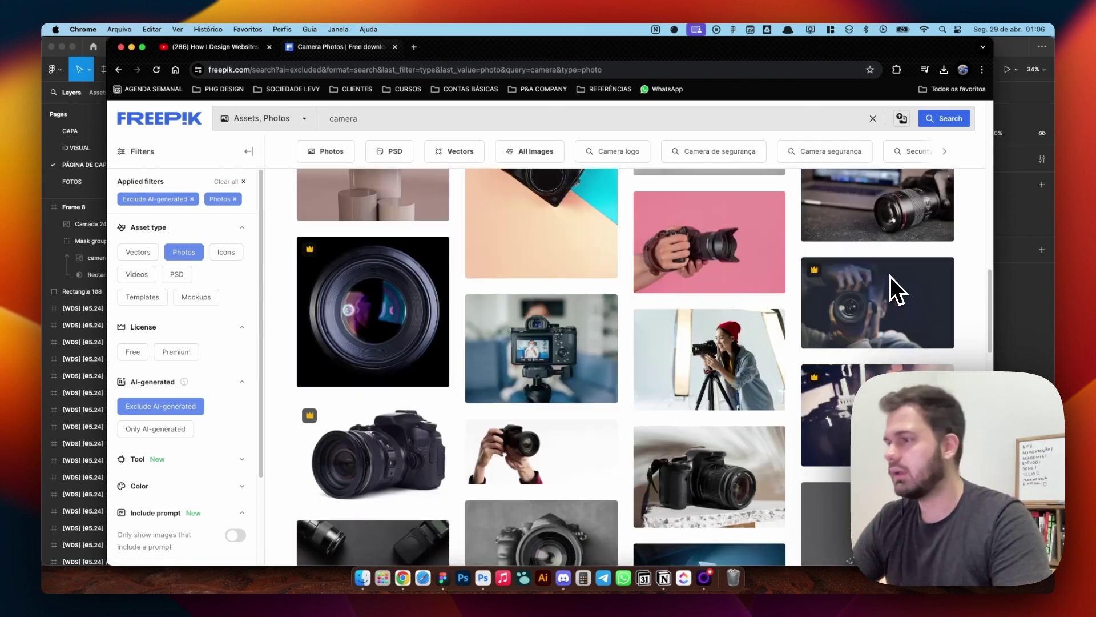
scroll(890, 276, "down", 3)
scroll(890, 277, "up", 4)
scroll(882, 314, "down", 3)
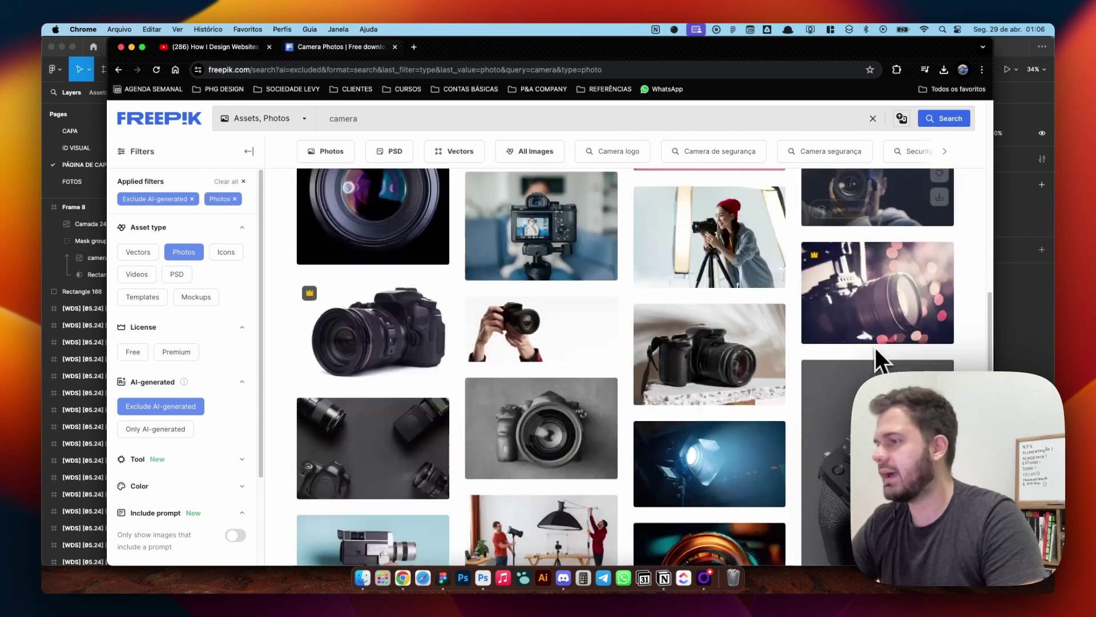
scroll(874, 348, "up", 2)
left_click(865, 227)
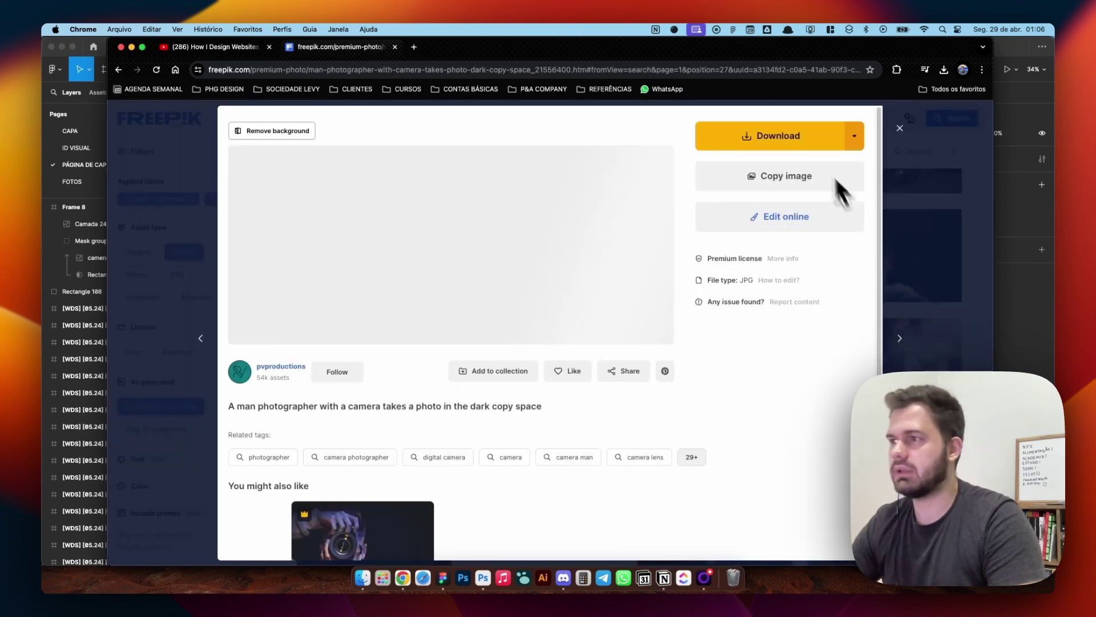
left_click(785, 138)
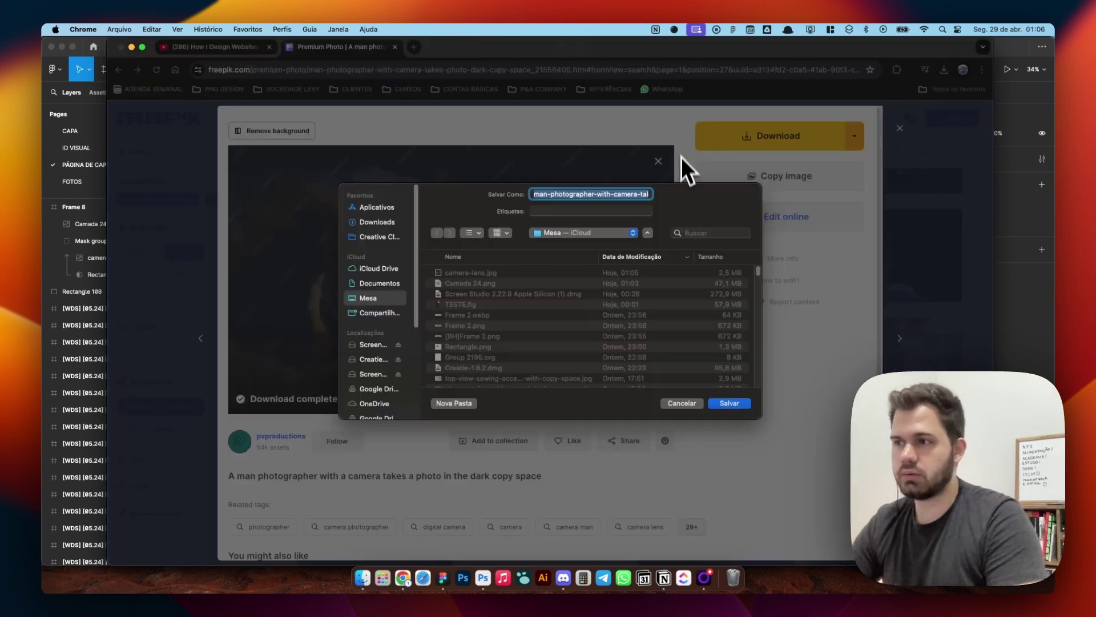
left_click(729, 403)
Step: Import the downloaded photographer photo into the Figma file and move it inside Frame 8
left_click_drag(884, 107, 330, 274)
key("super+Tab")
scroll(388, 273, "down", 3)
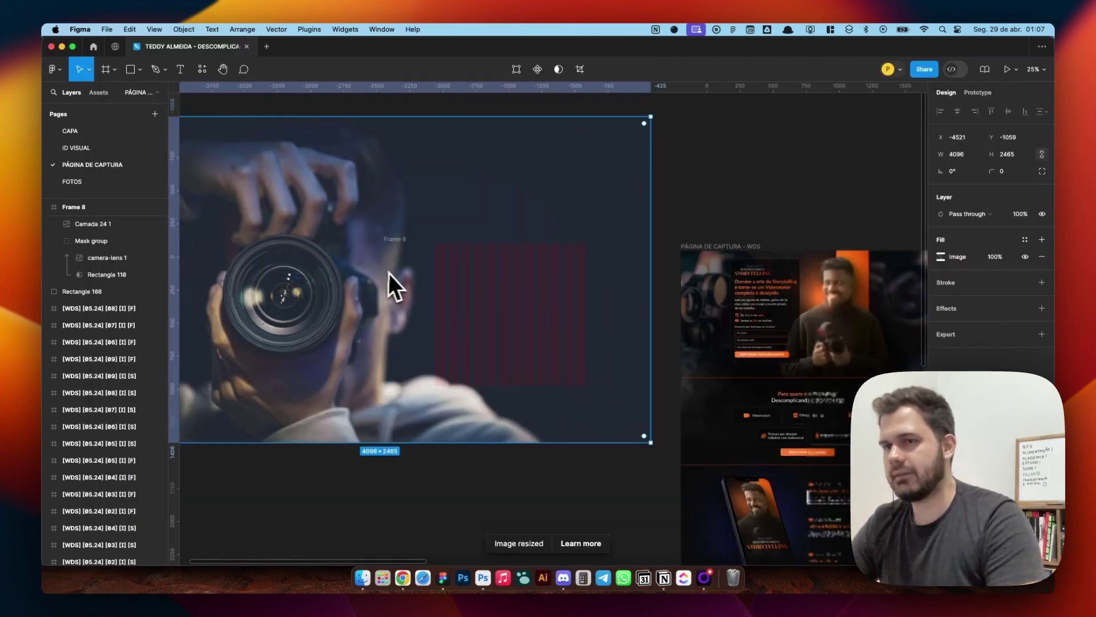
key("super+x")
left_click(400, 255)
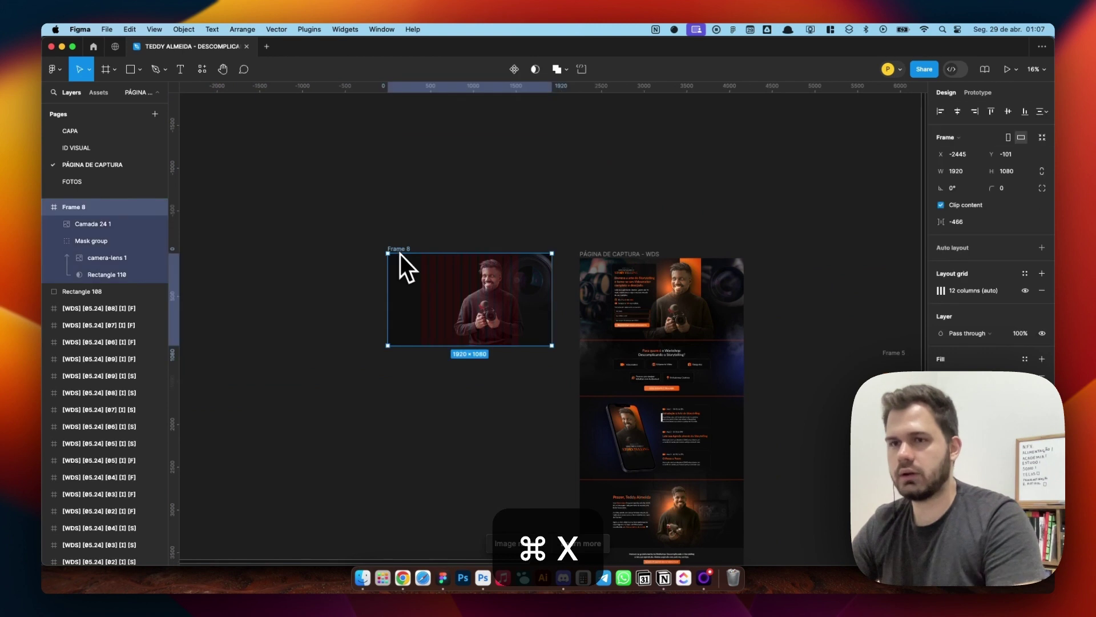
key("super+v")
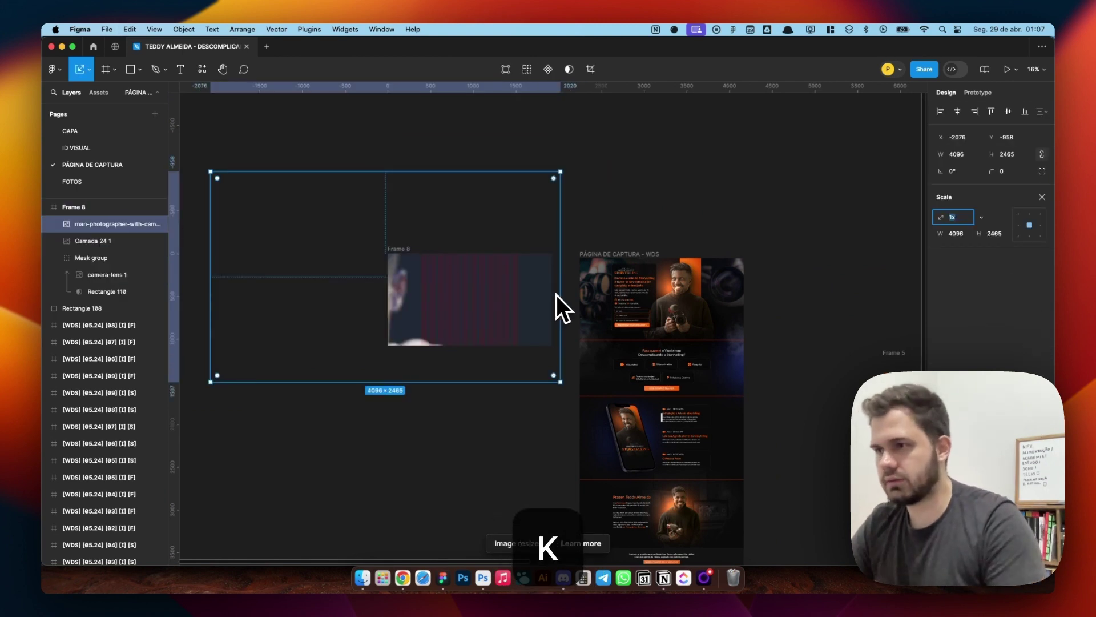
Step: Scale the photographer photo to about 1454 × 875 and position it with the camera at Frame 8's upper-left area
left_click_drag(556, 295, 464, 296)
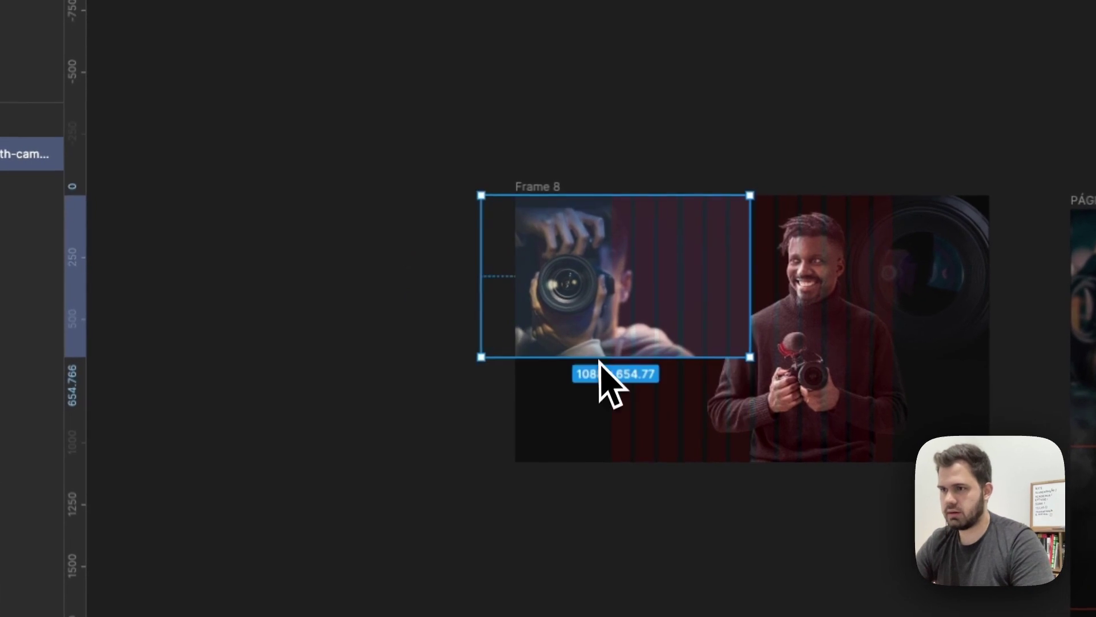
left_click_drag(599, 361, 596, 409)
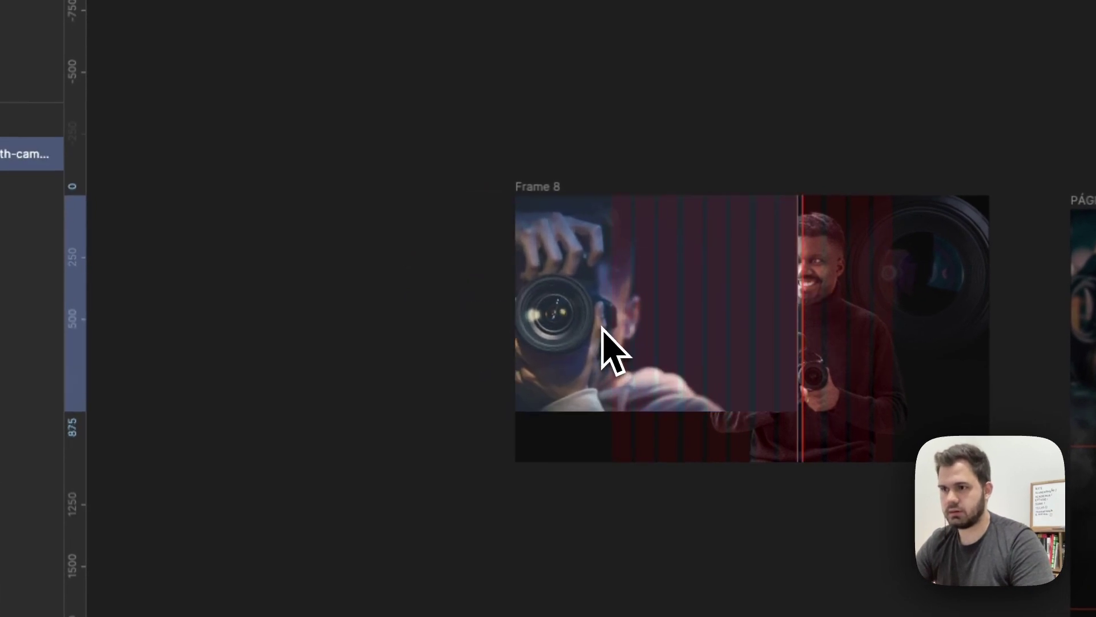
scroll(602, 328, "up", 3)
left_click_drag(582, 325, 581, 273)
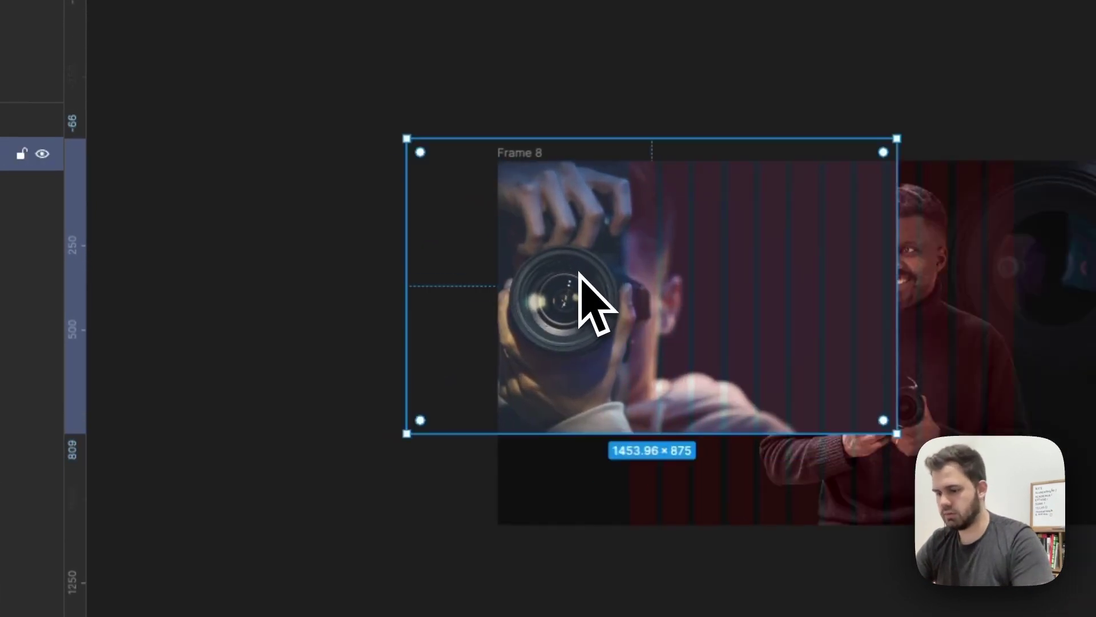
Step: Draw a rectangle about 799 × 817 over the photographer, place it directly beneath the photo layer and use it as the photo's mask
left_click_drag(502, 165, 693, 435)
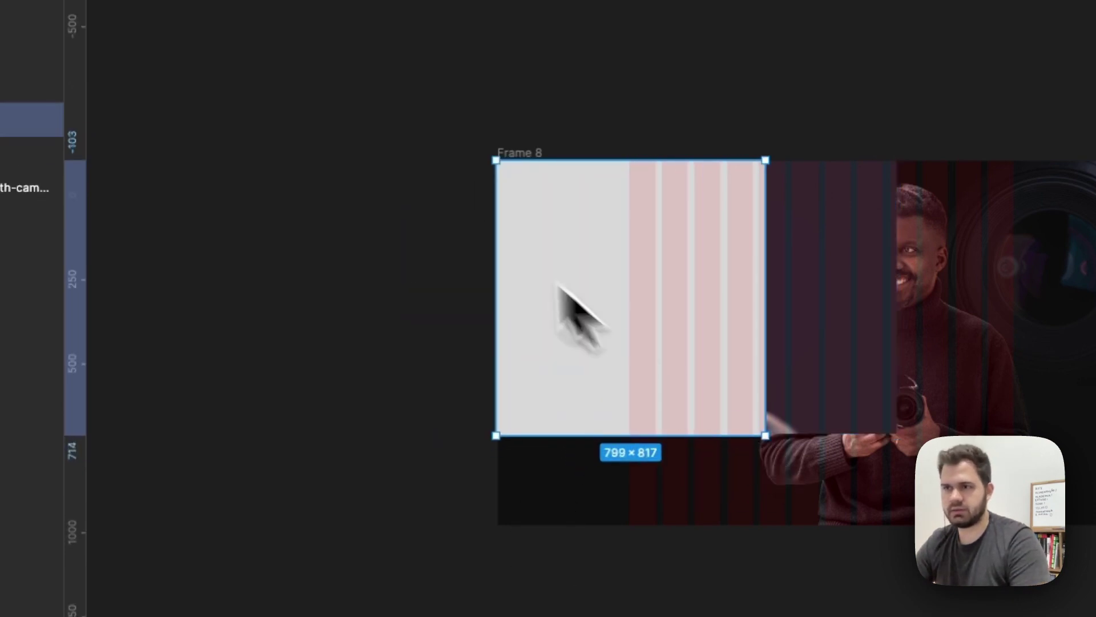
key("super+x")
key("super+v")
left_click_drag(51, 348, 120, 386)
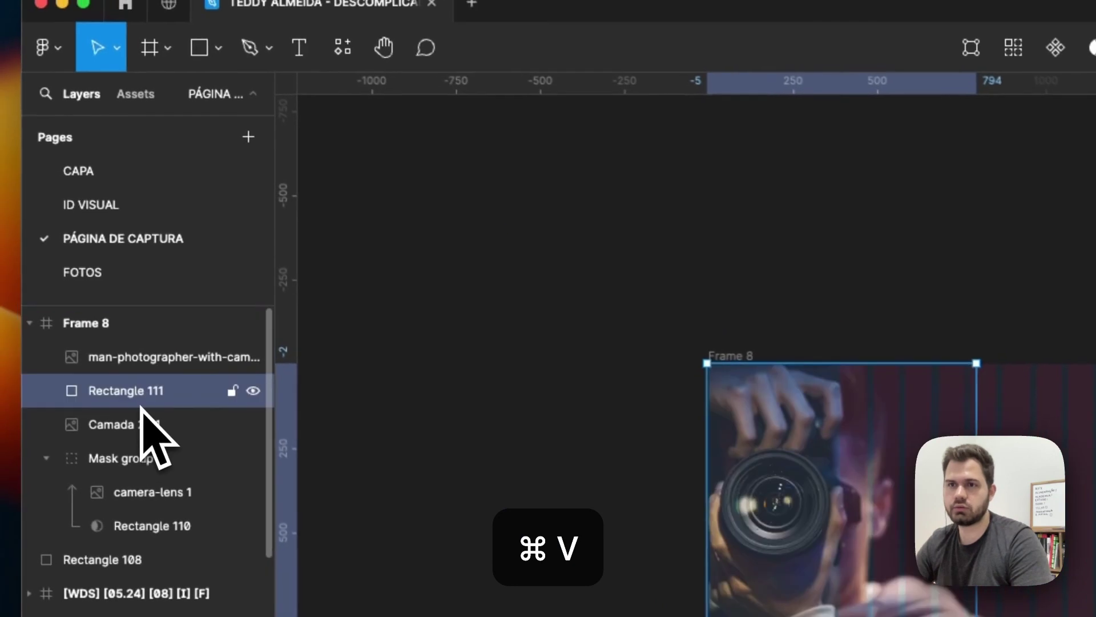
left_click(178, 361, "shift")
left_click(1090, 47)
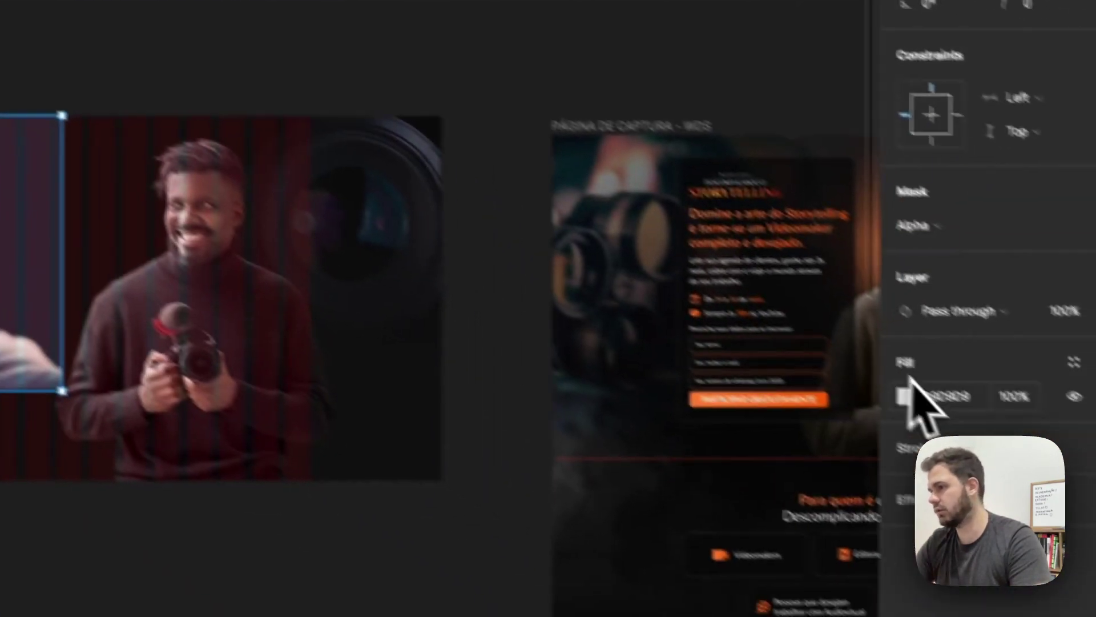
Step: Change the photographer mask rectangle's fill to a radial gradient that fades to transparent
left_click(905, 395)
left_click(679, 225)
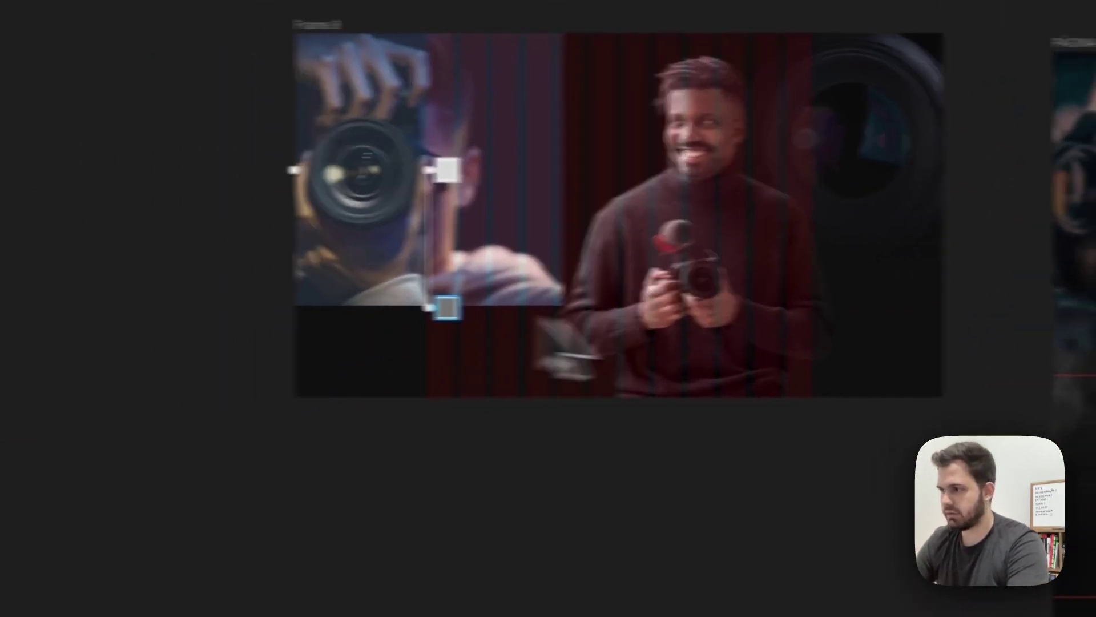
type("9")
key("Return")
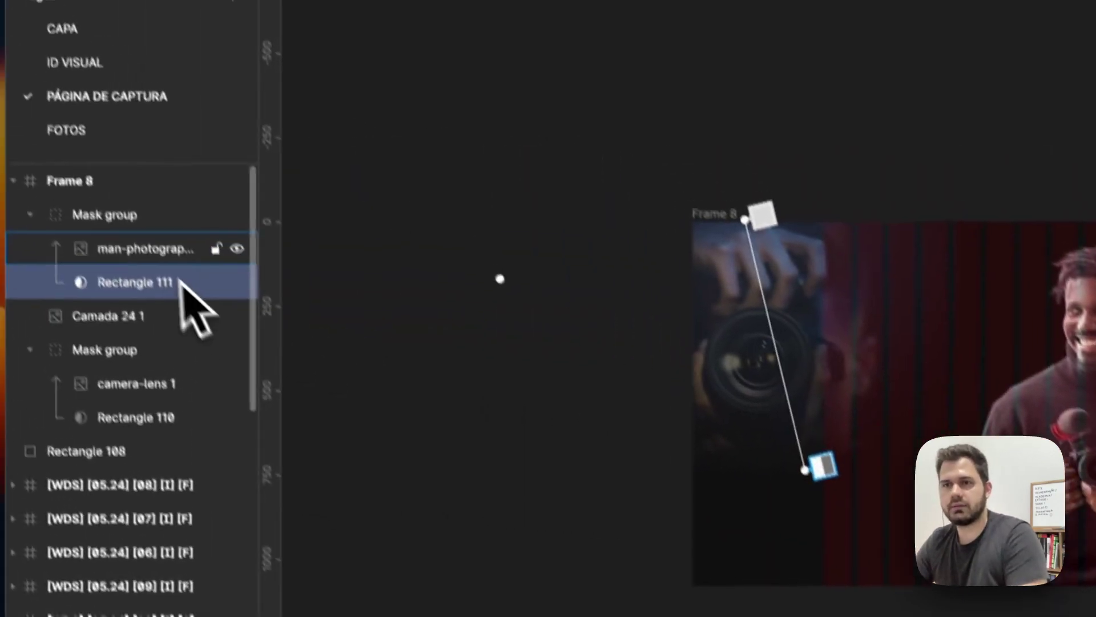
Step: Start the mask's gradient at Frame 8's upper-left corner and lower the photographer photo's layer opacity to 40%
left_click(182, 283)
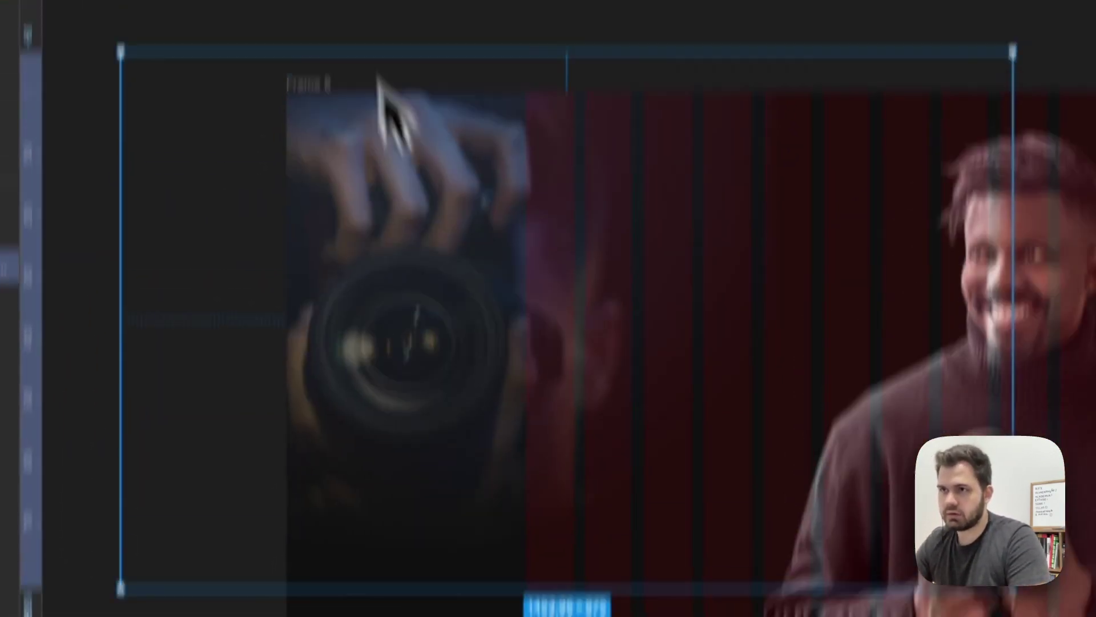
key("Escape")
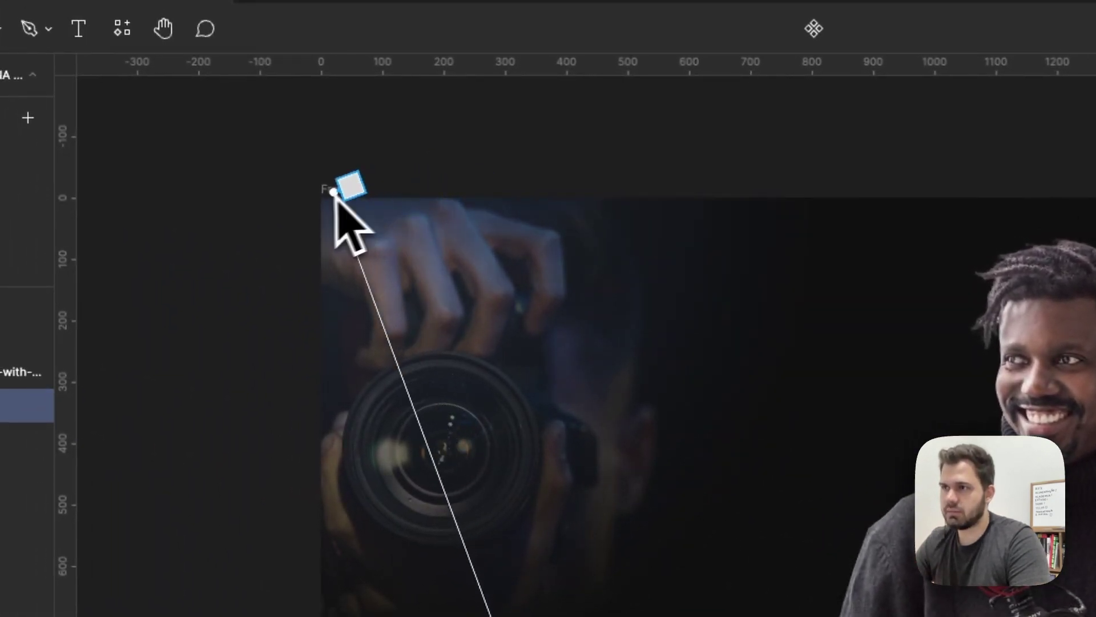
key("Escape")
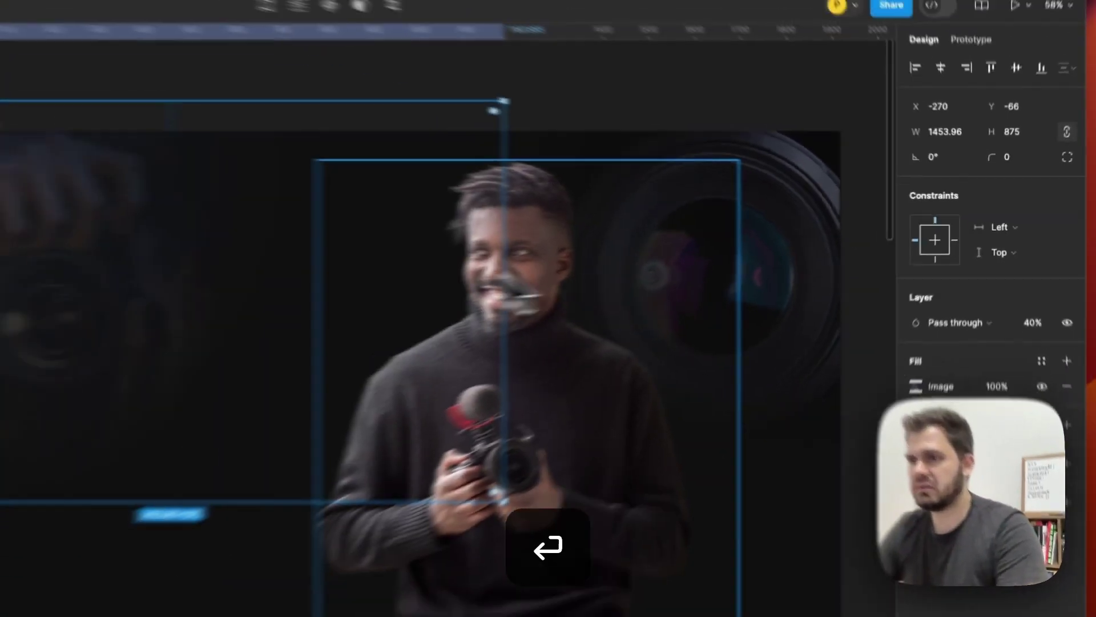
key("Escape")
Step: Show the 12-column layout grids on Frame 8 and the reference page, and shift the presenter cutout left to about X 733
scroll(443, 227, "down", 5)
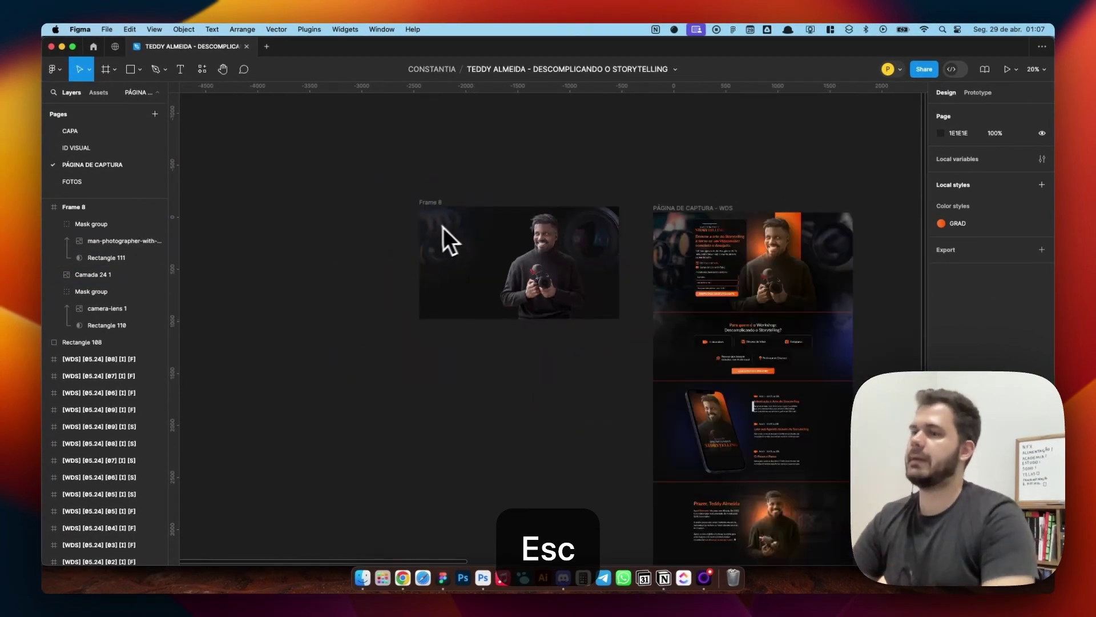
scroll(487, 205, "up", 2)
left_click(415, 212)
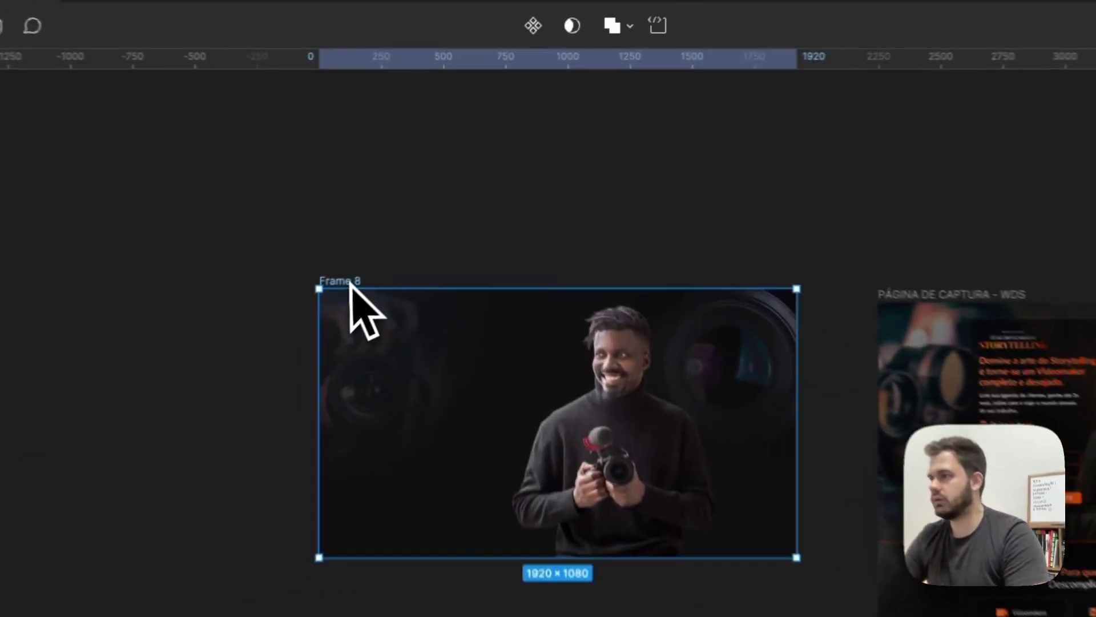
left_click(1024, 273)
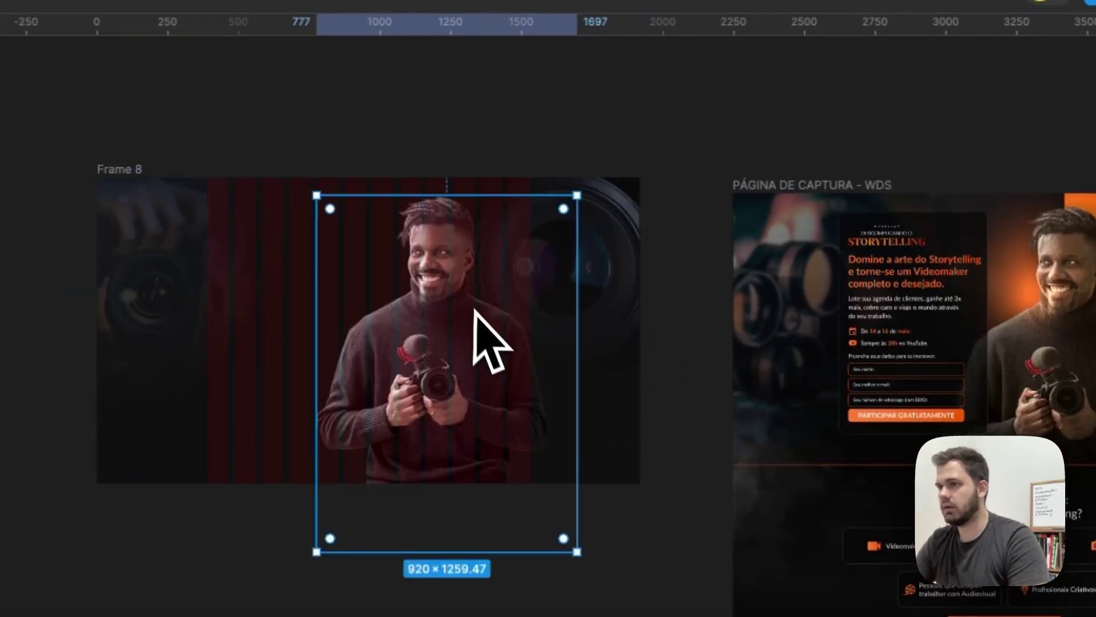
left_click_drag(470, 317, 459, 315)
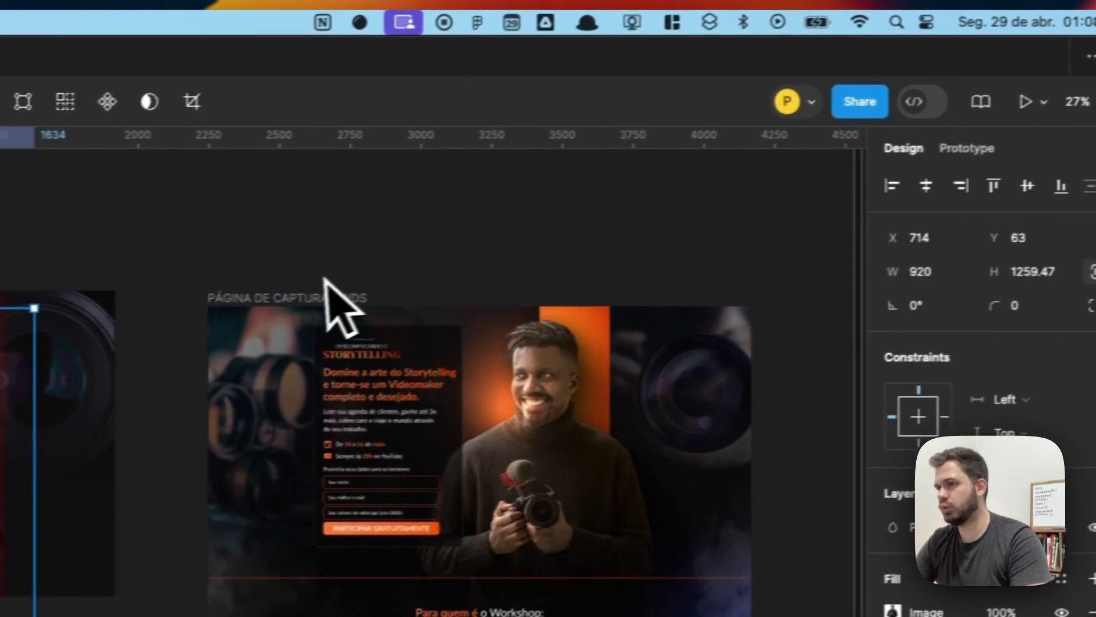
left_click(275, 302)
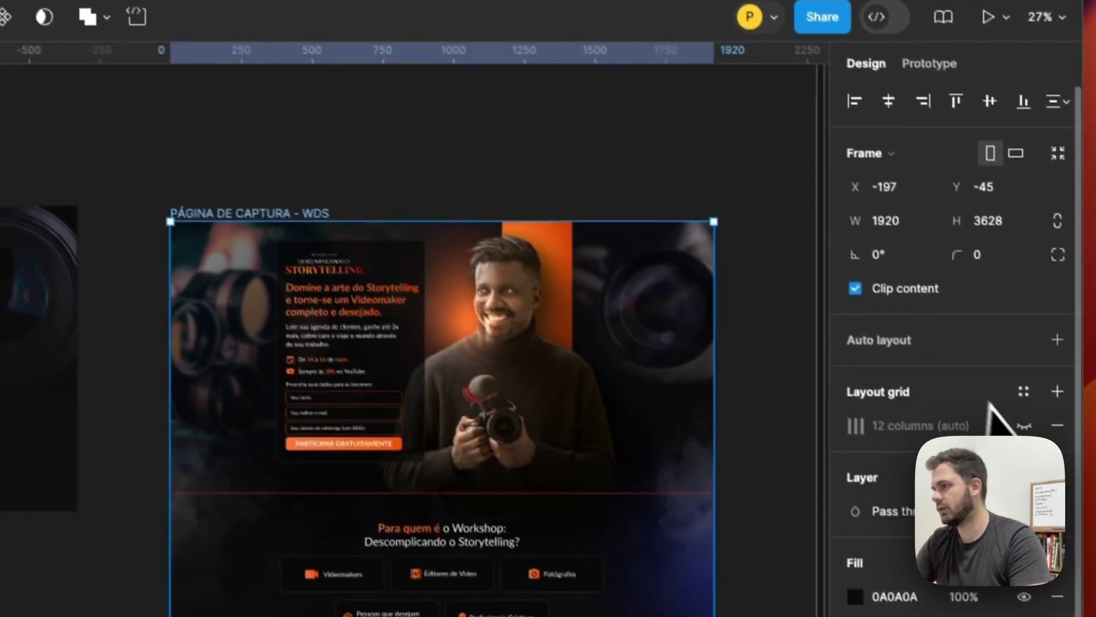
left_click(1024, 425)
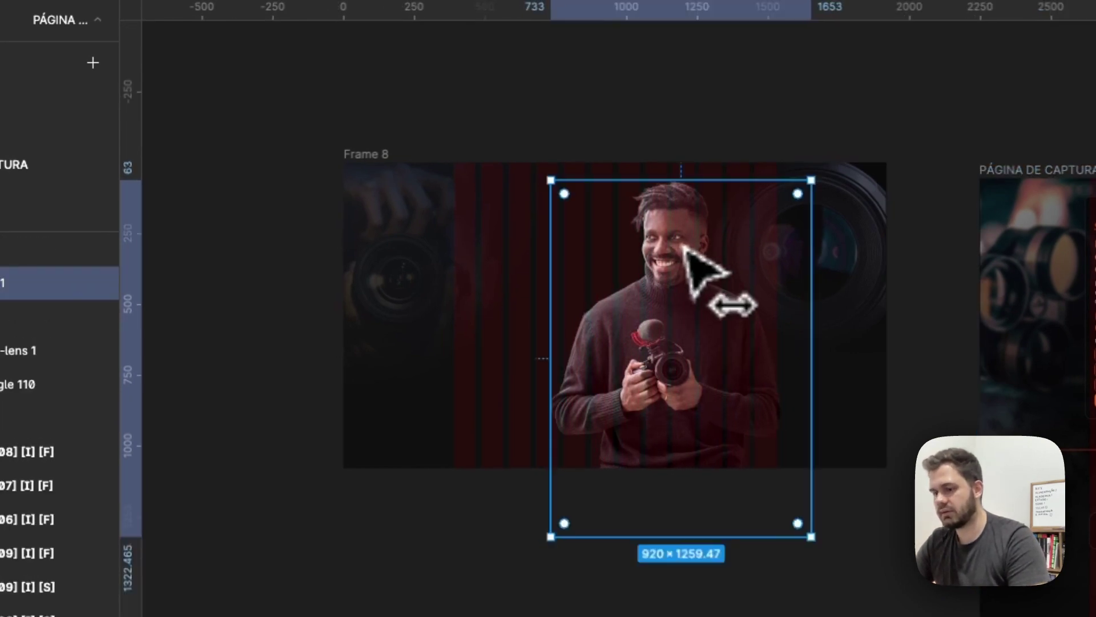
Step: Draw a vertical rectangle about 246 × 855 from Frame 8's upper edge and place it directly beneath the Camada 24 1 layer
left_click_drag(667, 163, 710, 219)
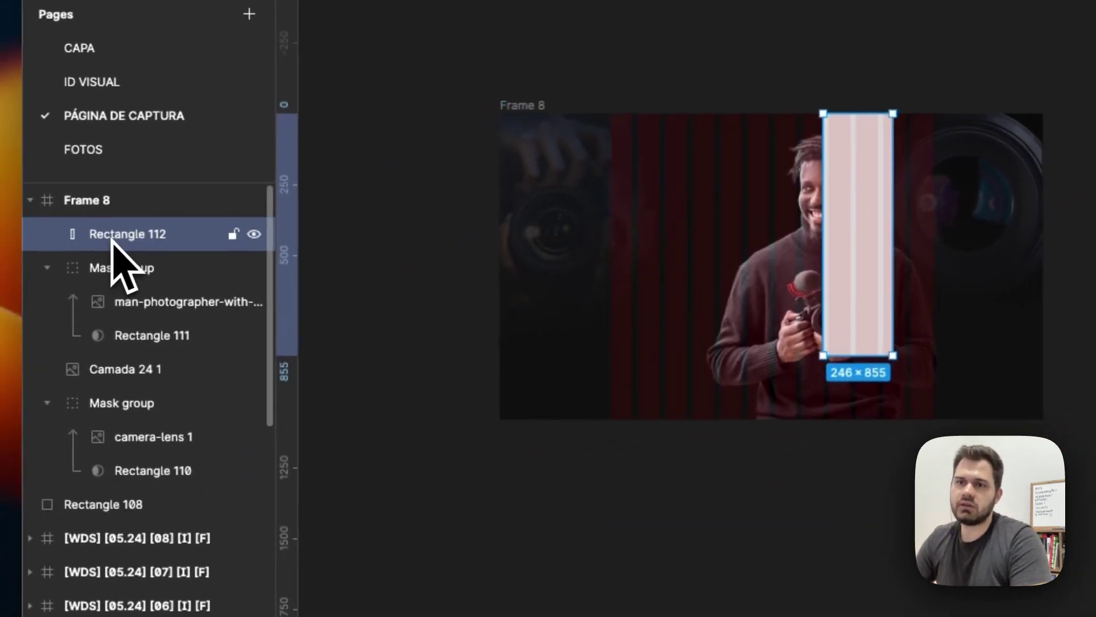
left_click_drag(0, 289, 0, 403)
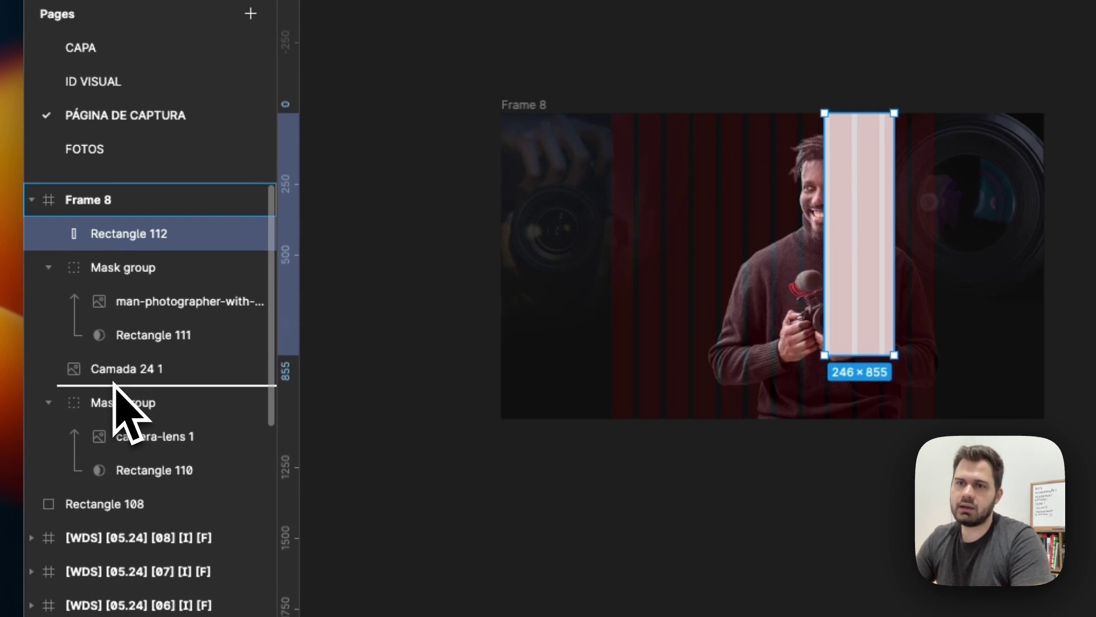
left_click_drag(128, 411, 129, 403)
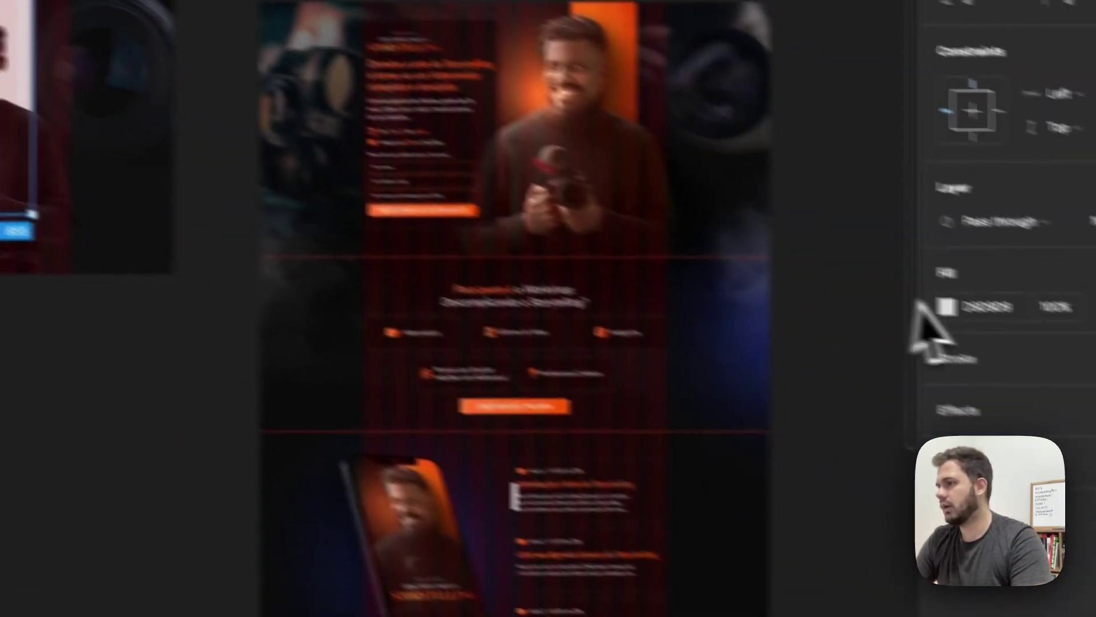
Step: Fill the vertical rectangle with orange and, checking it against the reference hero section, set its upper edge at Y -20
left_click(946, 306)
left_click(760, 616)
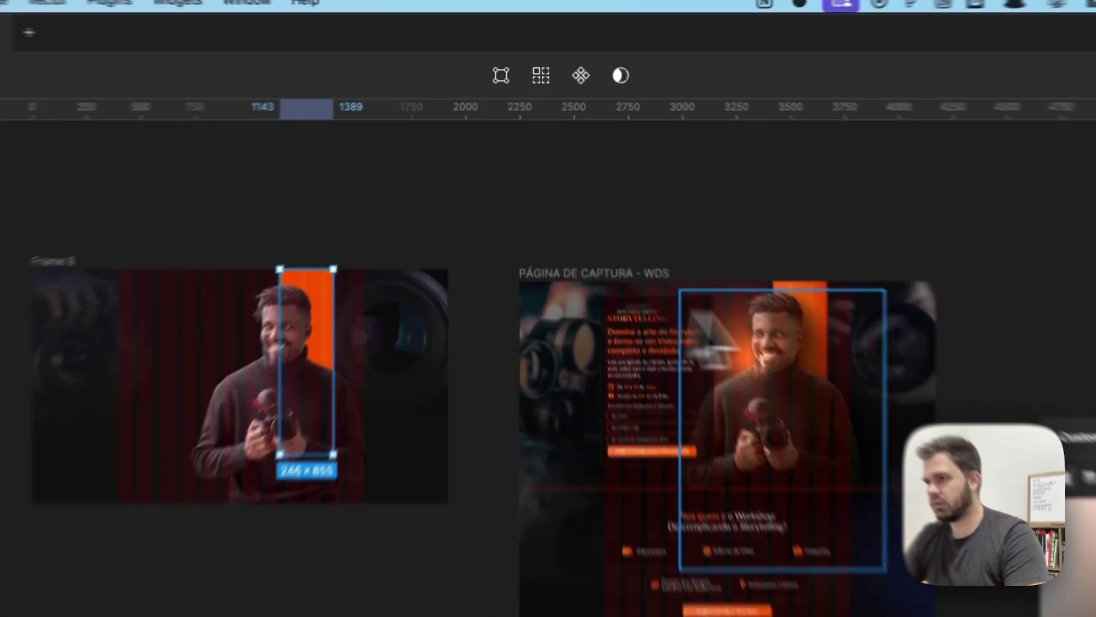
scroll(820, 286, "up", 10)
scroll(624, 205, "down", 7)
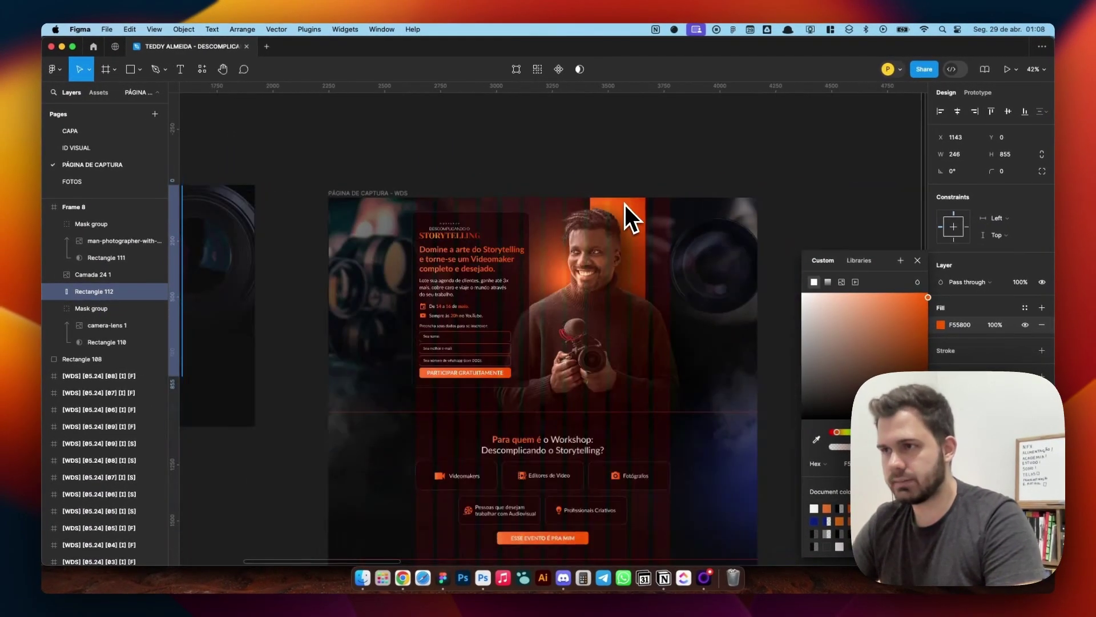
scroll(625, 204, "down", 3)
scroll(181, 191, "up", 6)
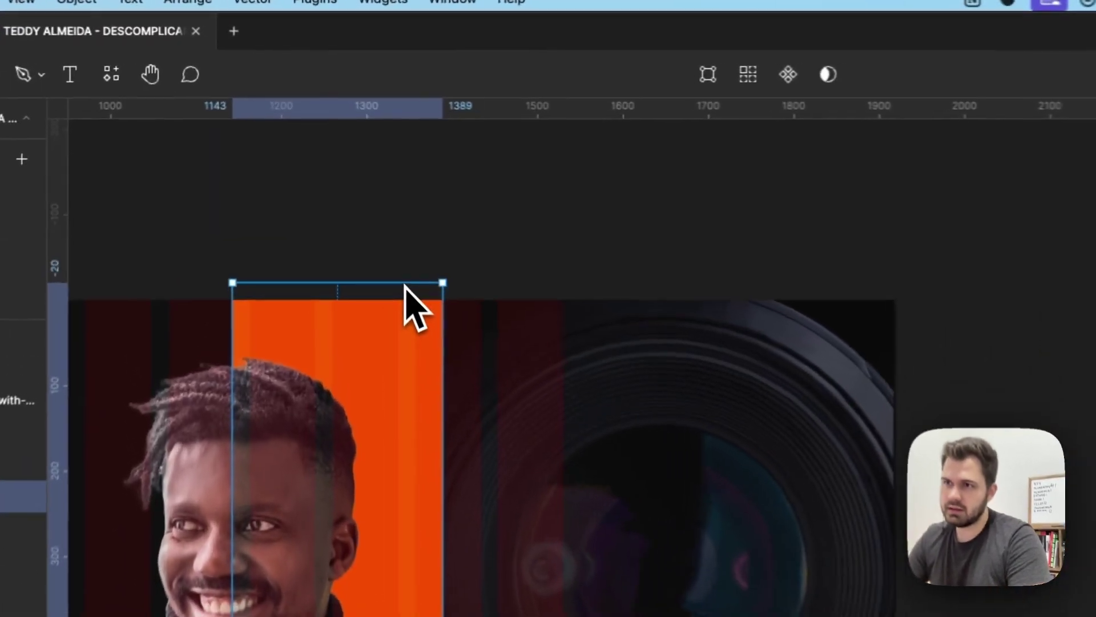
left_click(435, 157)
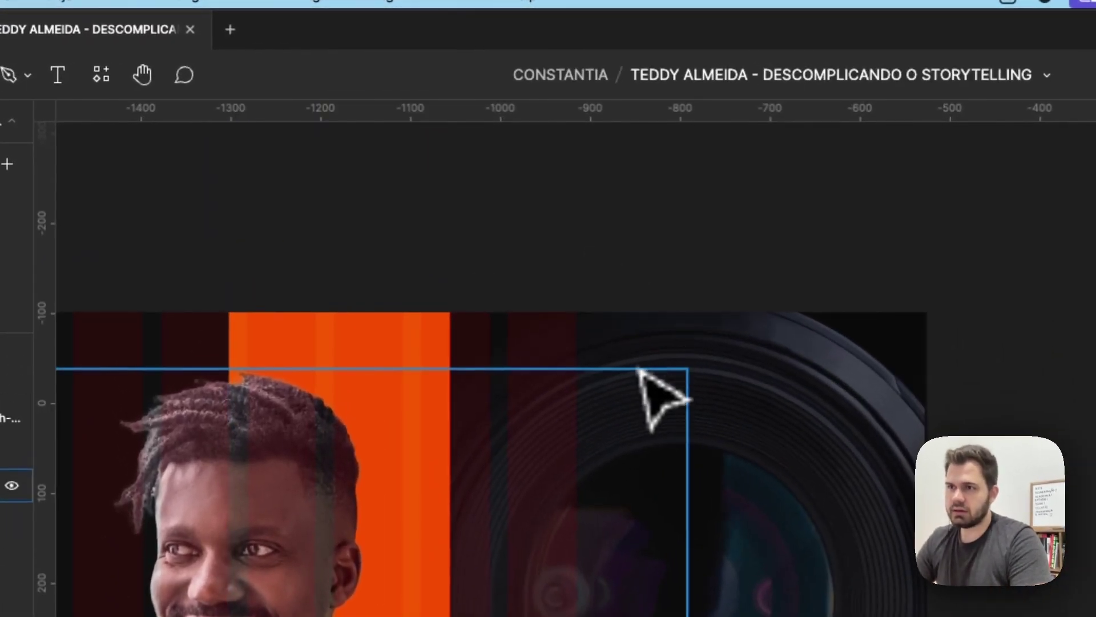
Step: Place a 100 × 100 ellipse on Frame 8 beside the presenter's face
scroll(563, 386, "down", 5)
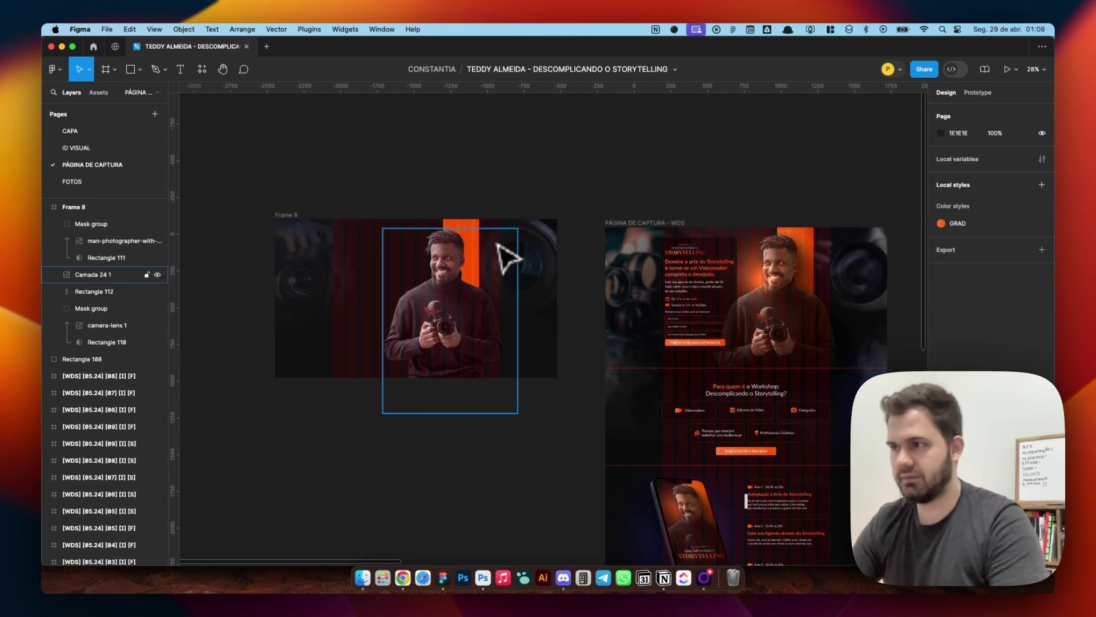
scroll(537, 251, "right", 1)
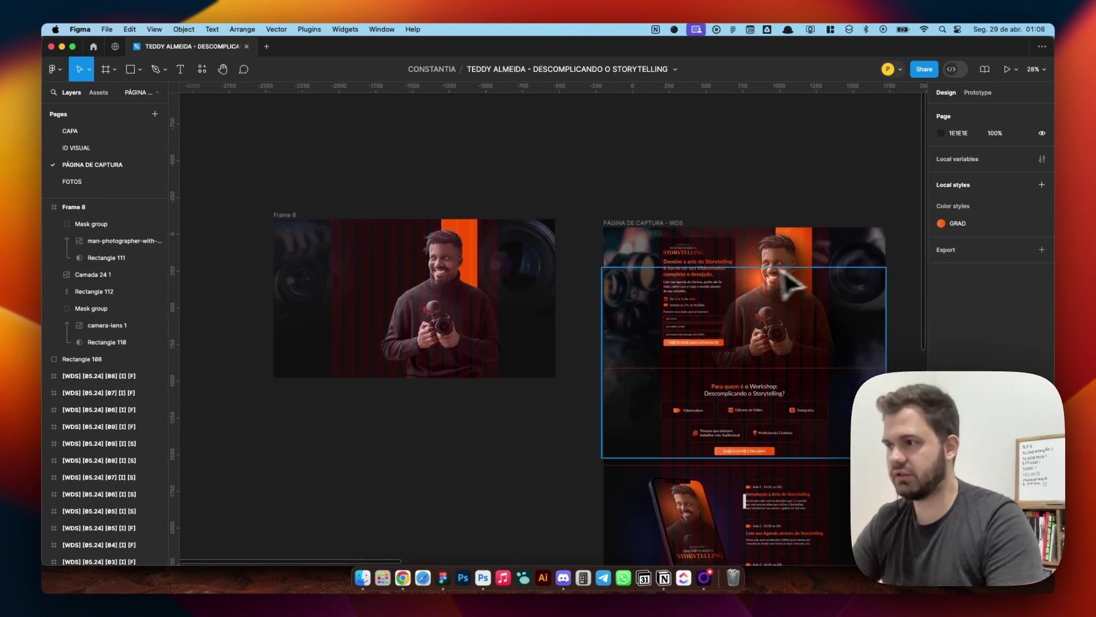
scroll(582, 274, "left", 2)
scroll(588, 268, "up", 3)
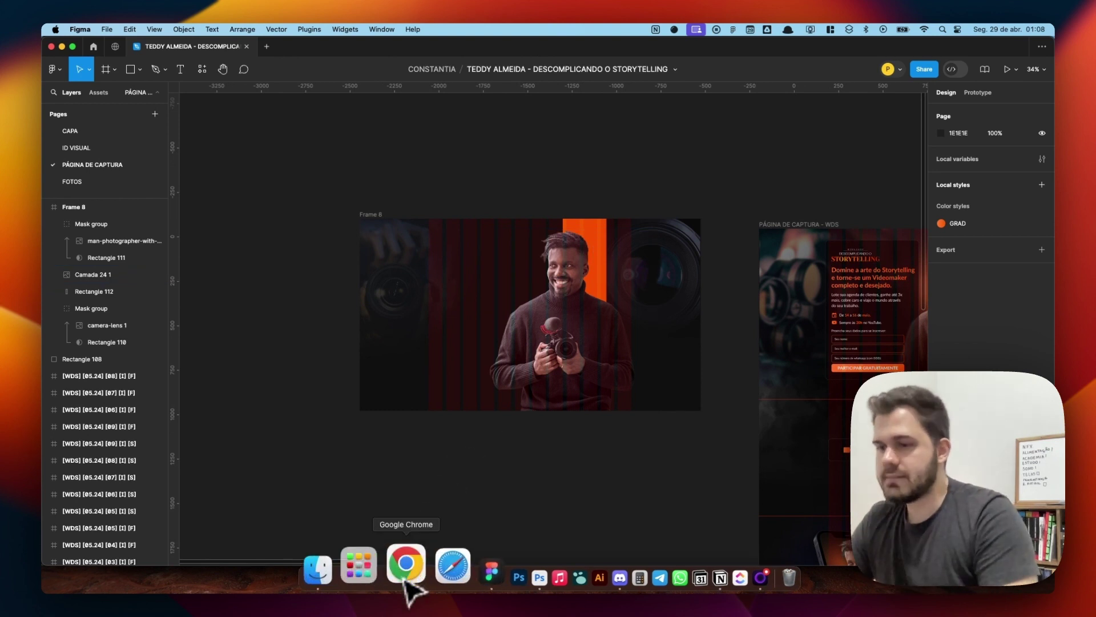
scroll(460, 320, "right", 3)
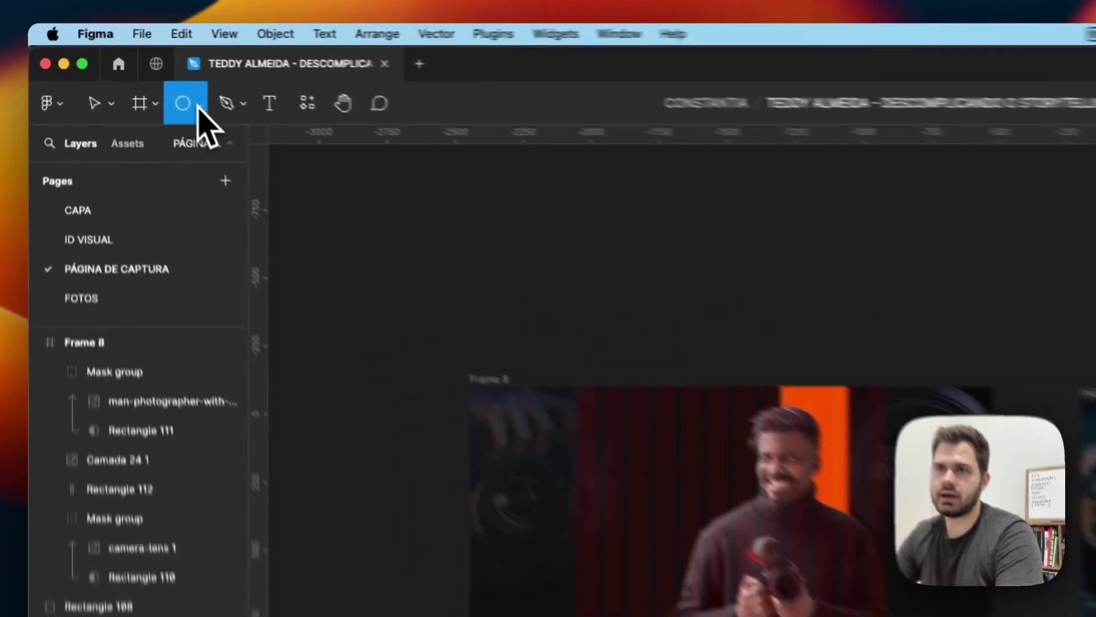
left_click(137, 71)
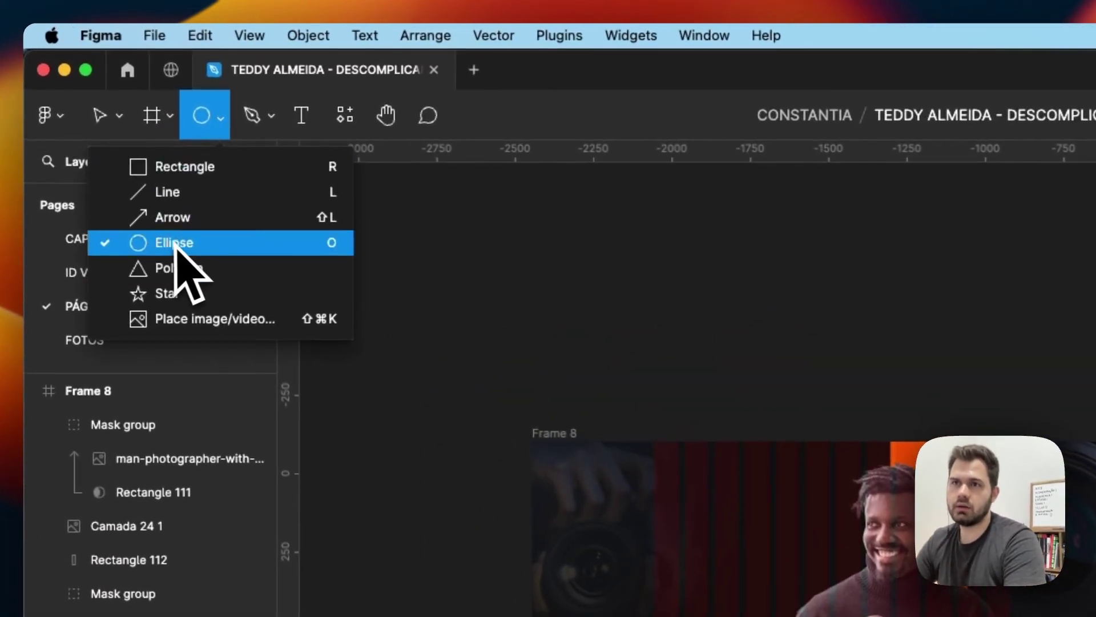
left_click(183, 244)
left_click(833, 538)
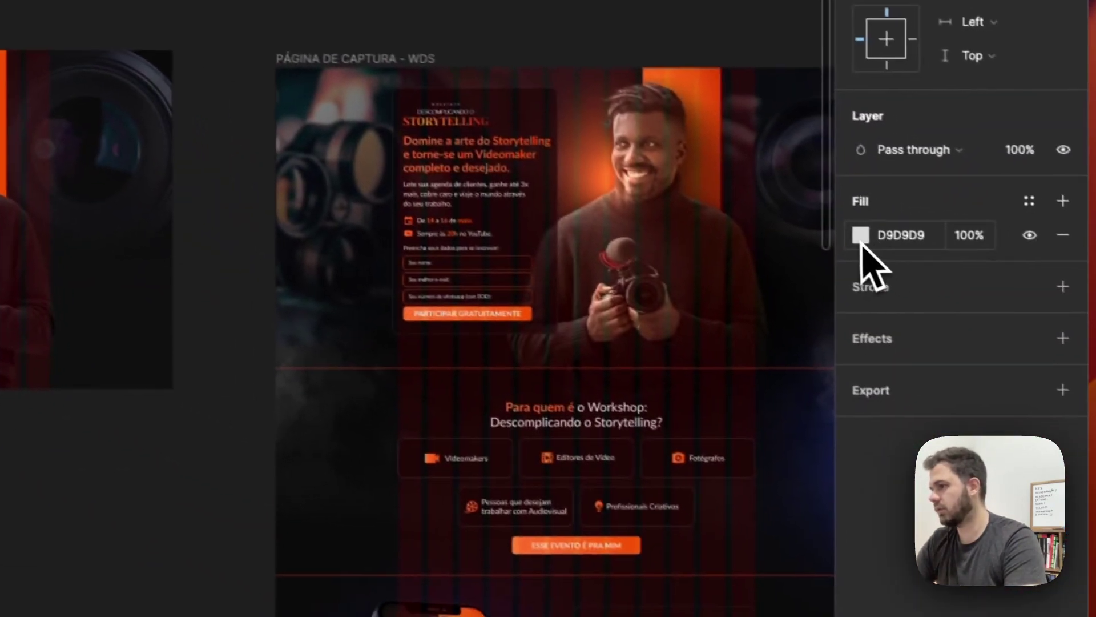
Step: Fill the small ellipse with orange F55800 and convert the fill to a radial gradient
left_click(861, 235)
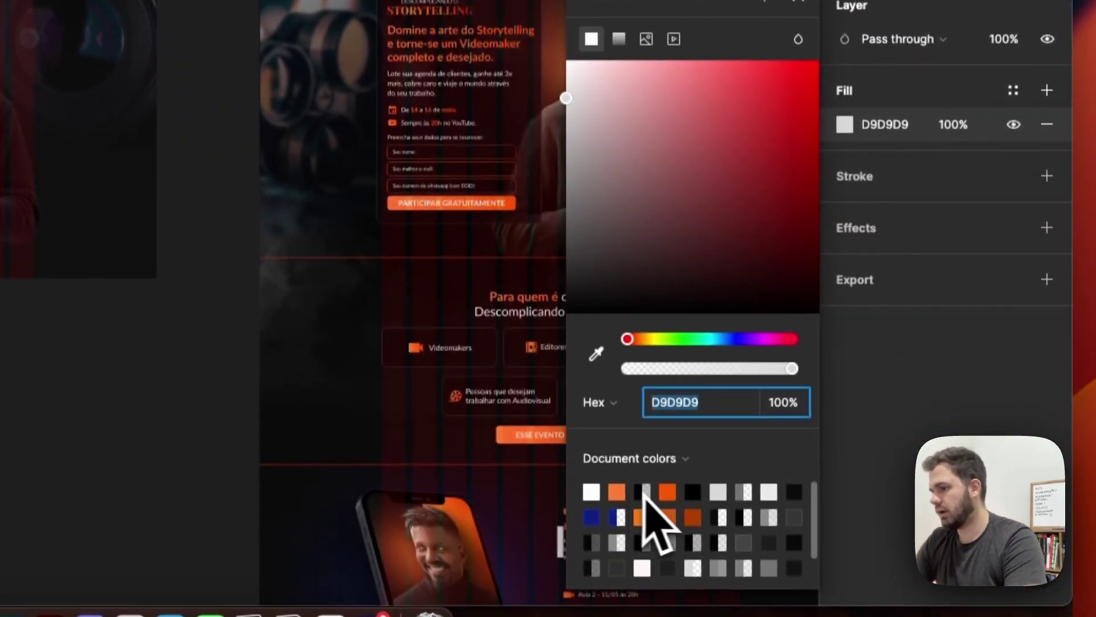
left_click(666, 494)
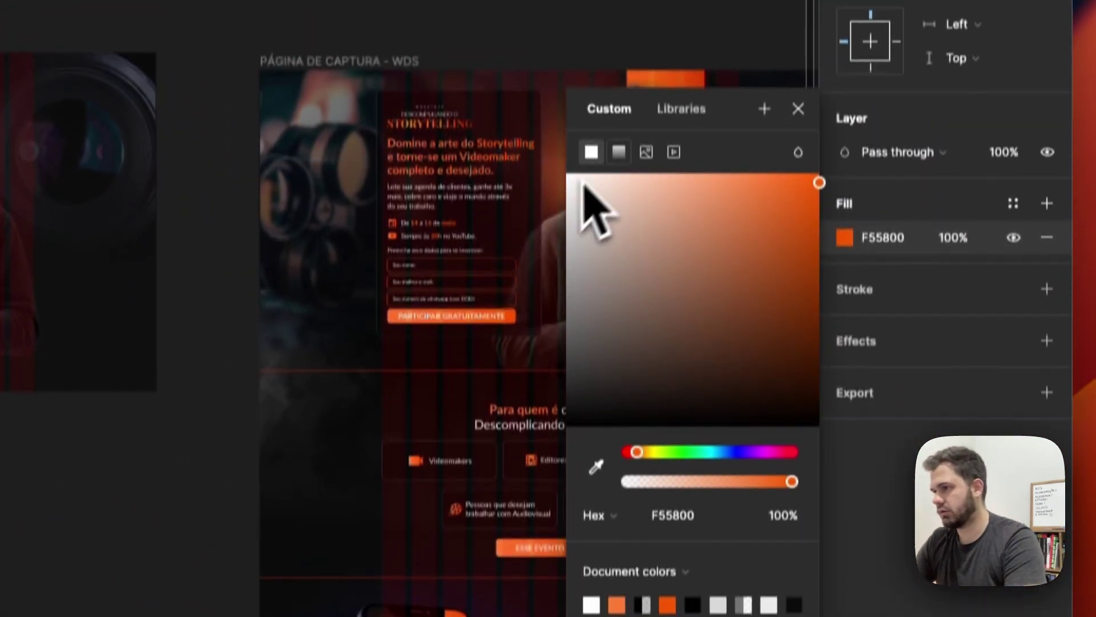
left_click(618, 151)
left_click(628, 222)
left_click(654, 250)
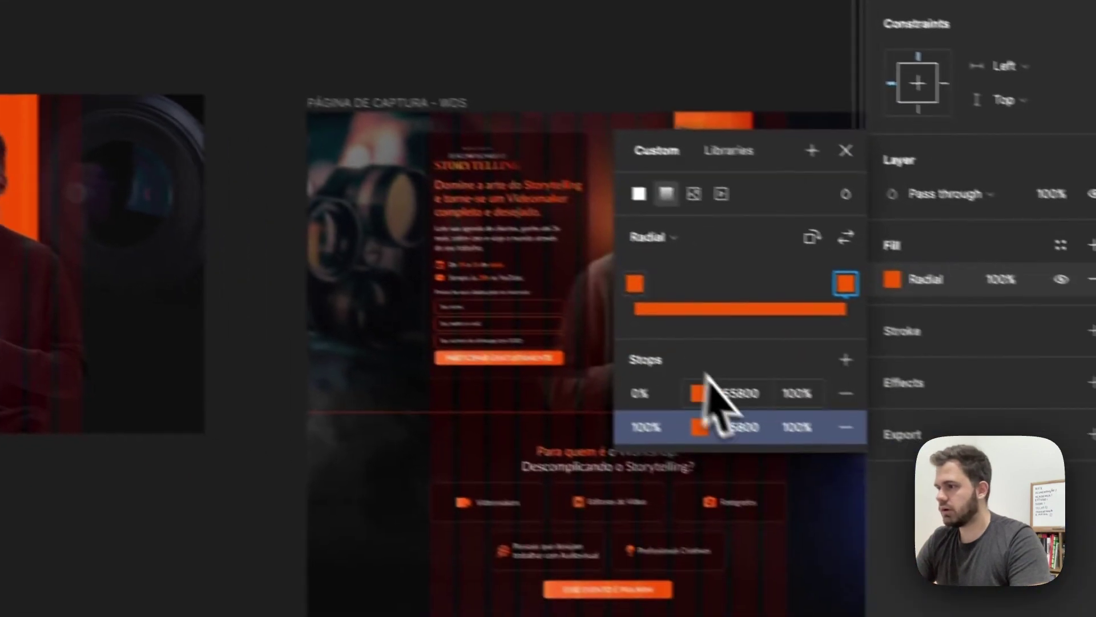
Step: Set the radial gradient's outer stop to 0% opacity and scale the glow ellipse proportionally to about 214 × 214
left_click(743, 412)
type("0")
key("Return")
key("Escape")
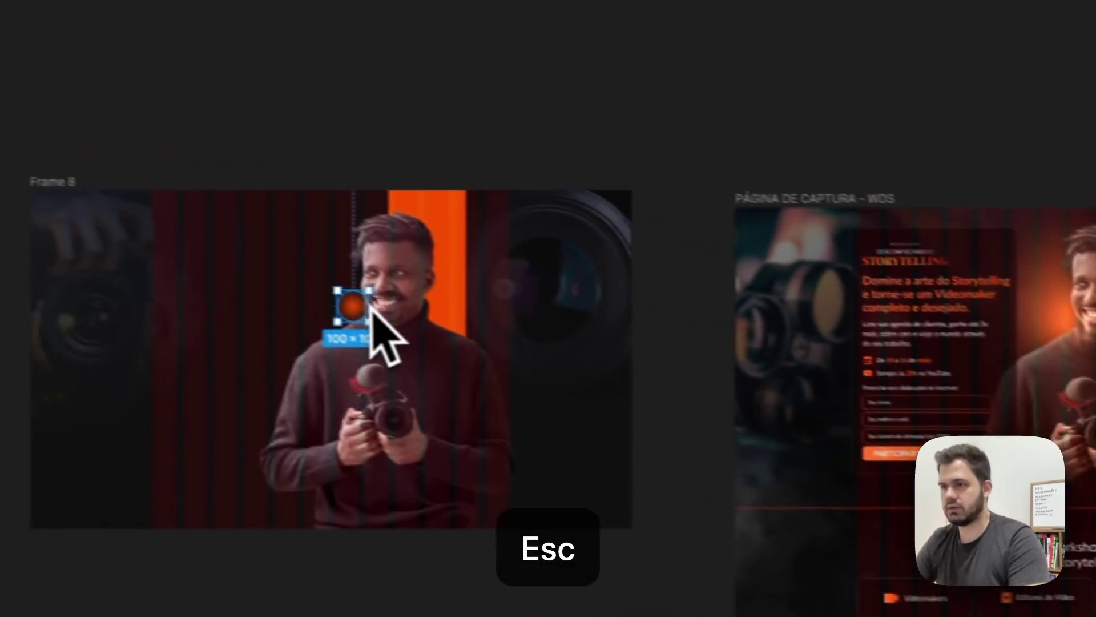
scroll(371, 308, "up", 5)
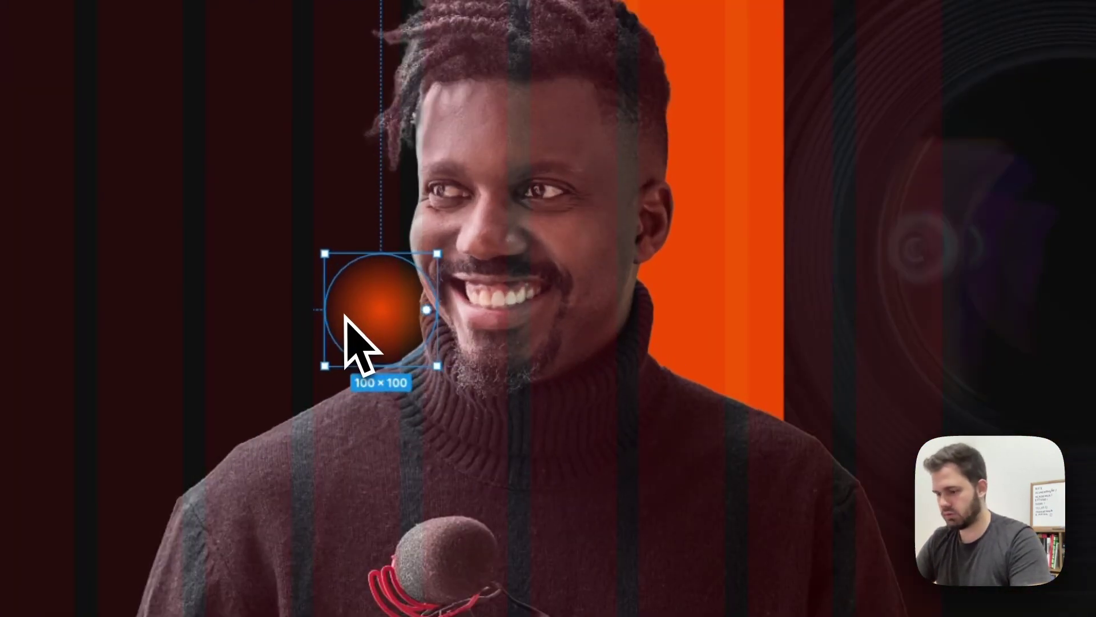
key("k")
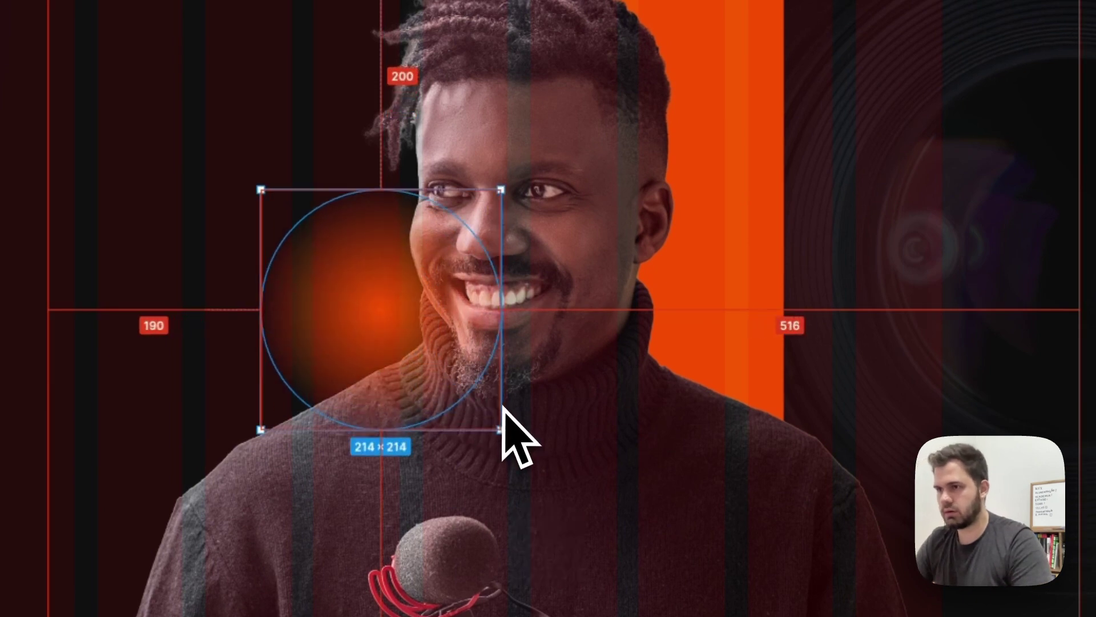
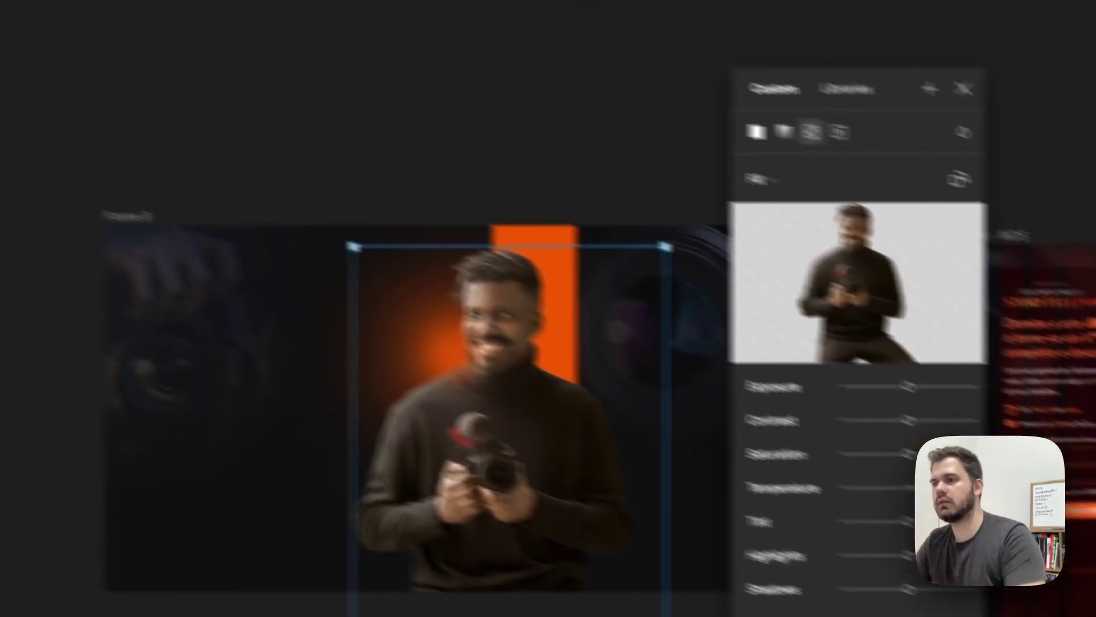
Step: Set the inner gradient stop of the 541 × 541 glow ellipse to FF7C33 and copy that colour value for the outer stop
left_click(163, 42)
key("Escape")
left_click(256, 280)
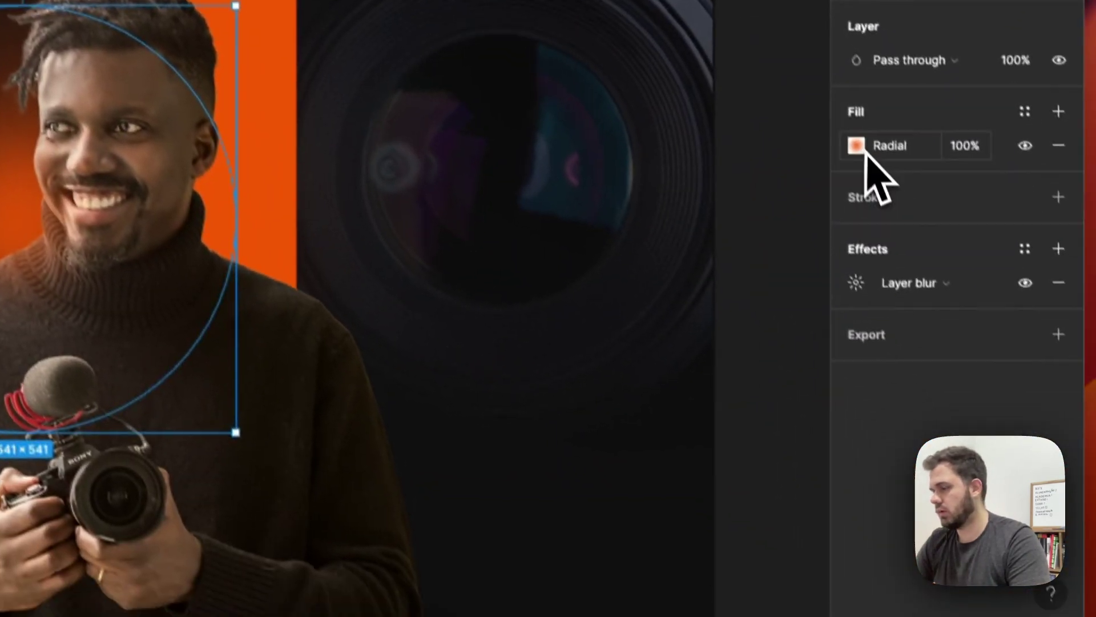
left_click(857, 145)
left_click(652, 374)
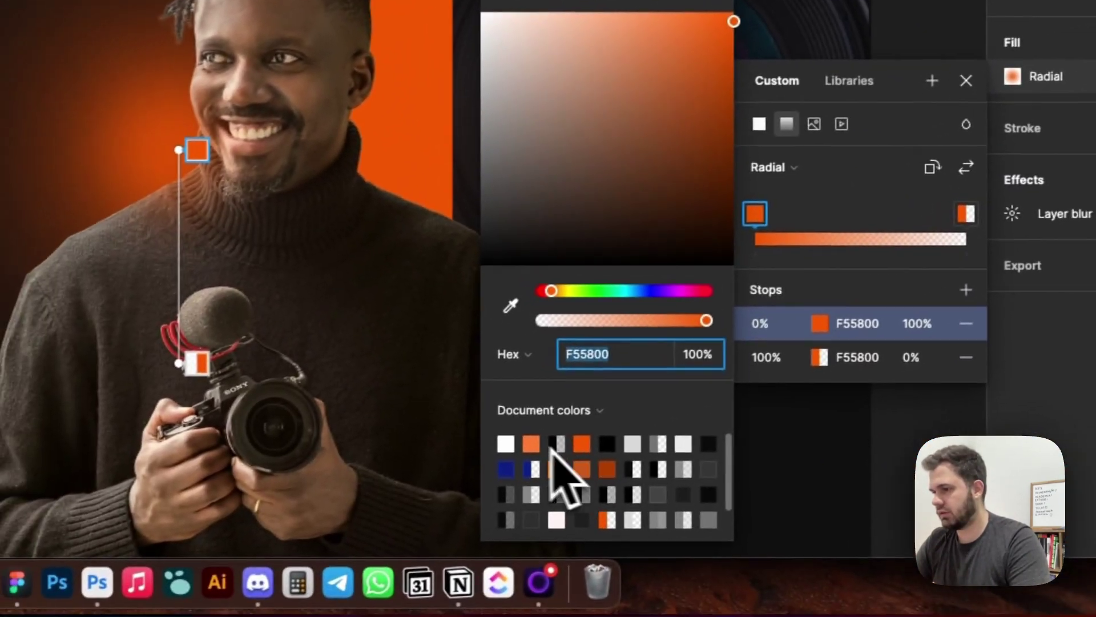
left_click(361, 493)
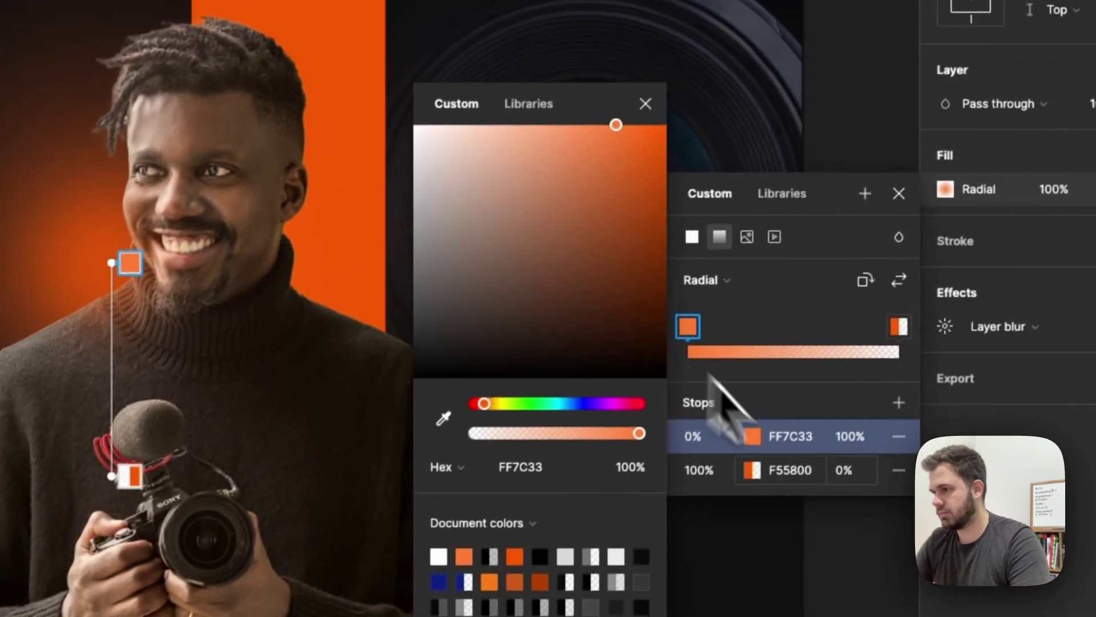
left_click(860, 322)
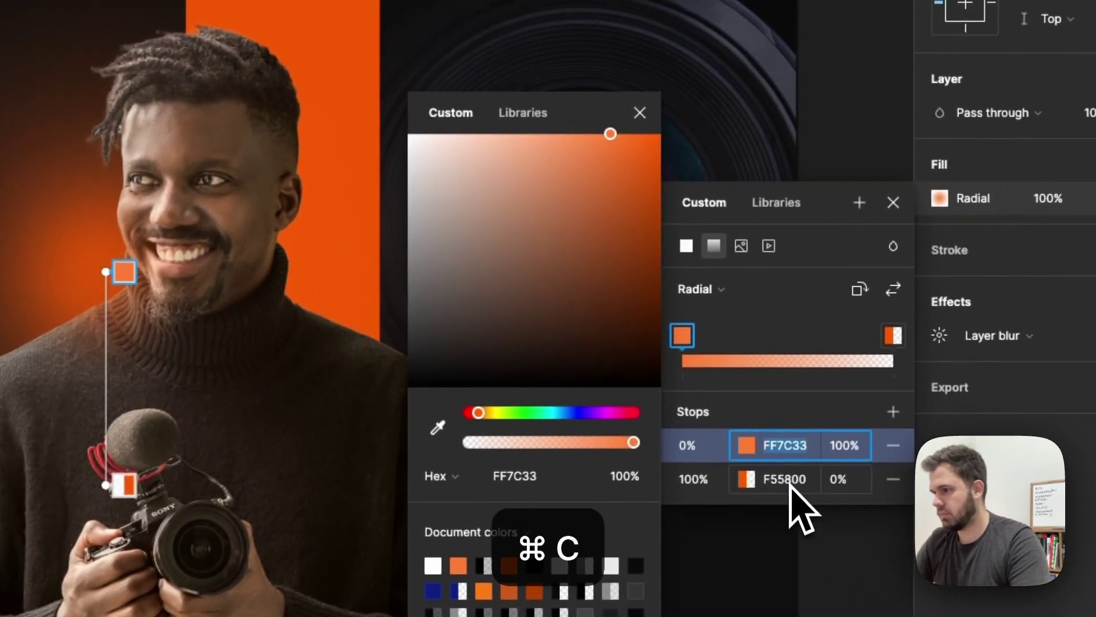
key("Escape")
key("Escape")
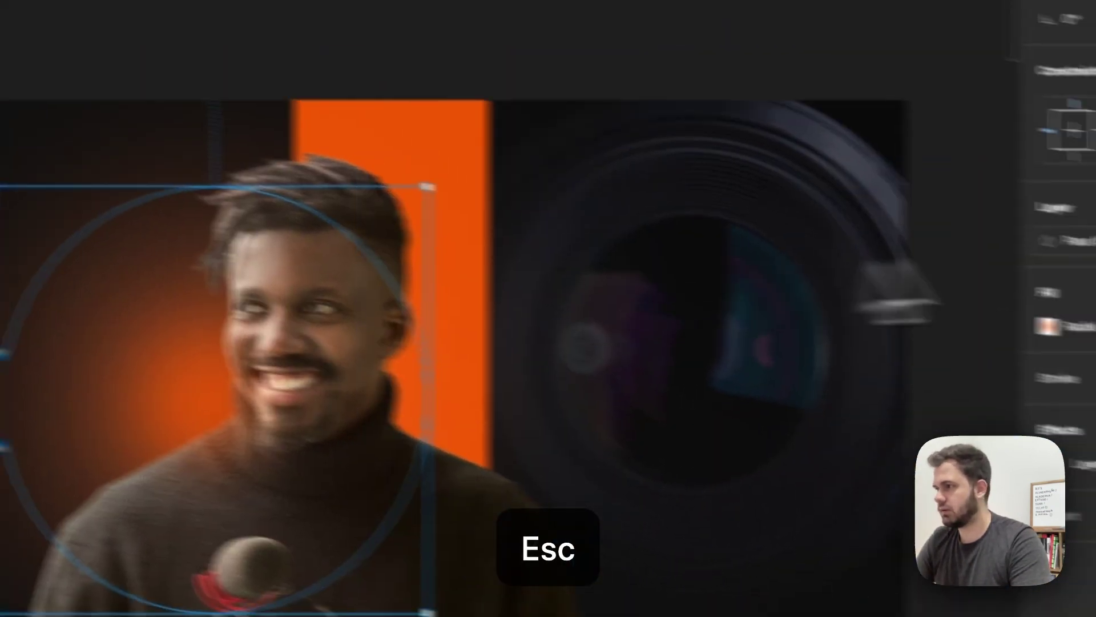
left_click(1022, 112)
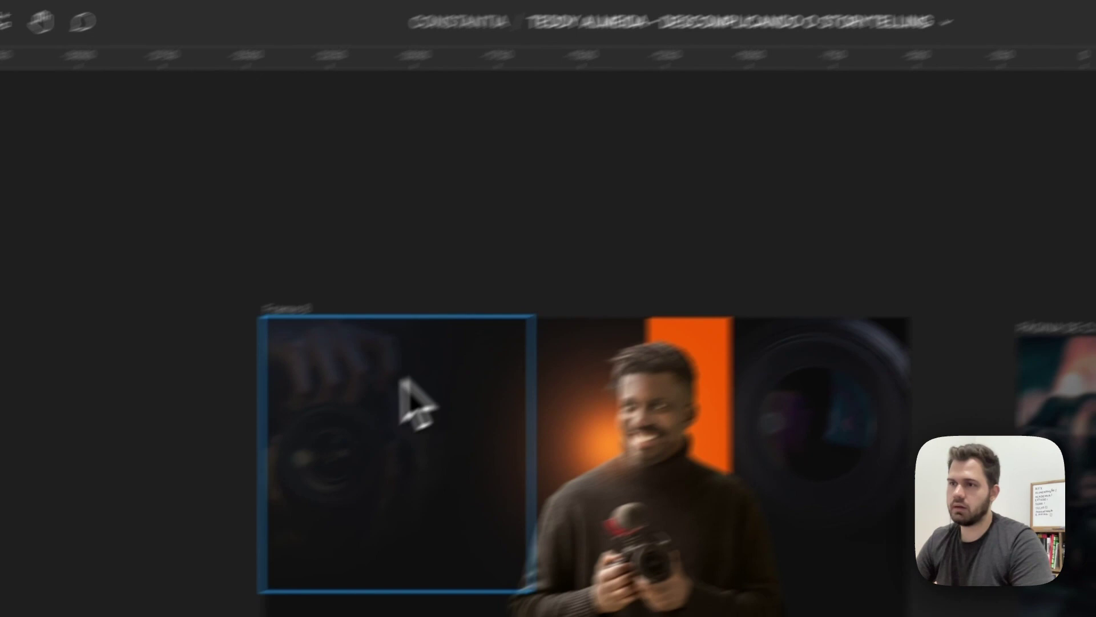
left_click(222, 410)
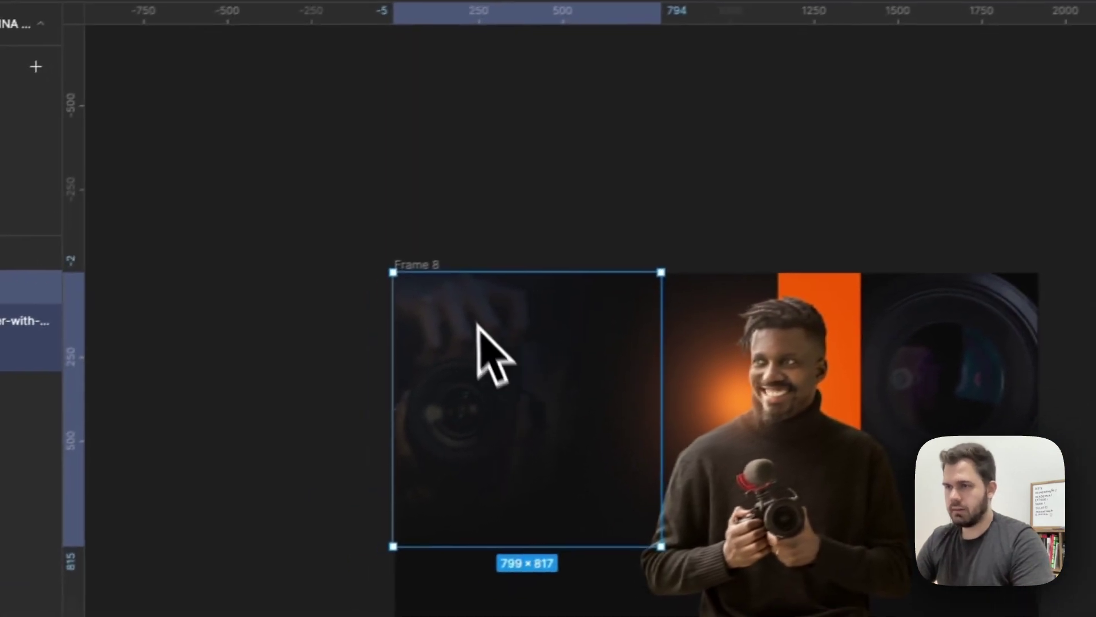
left_click(293, 273)
scroll(497, 149, "up", 2)
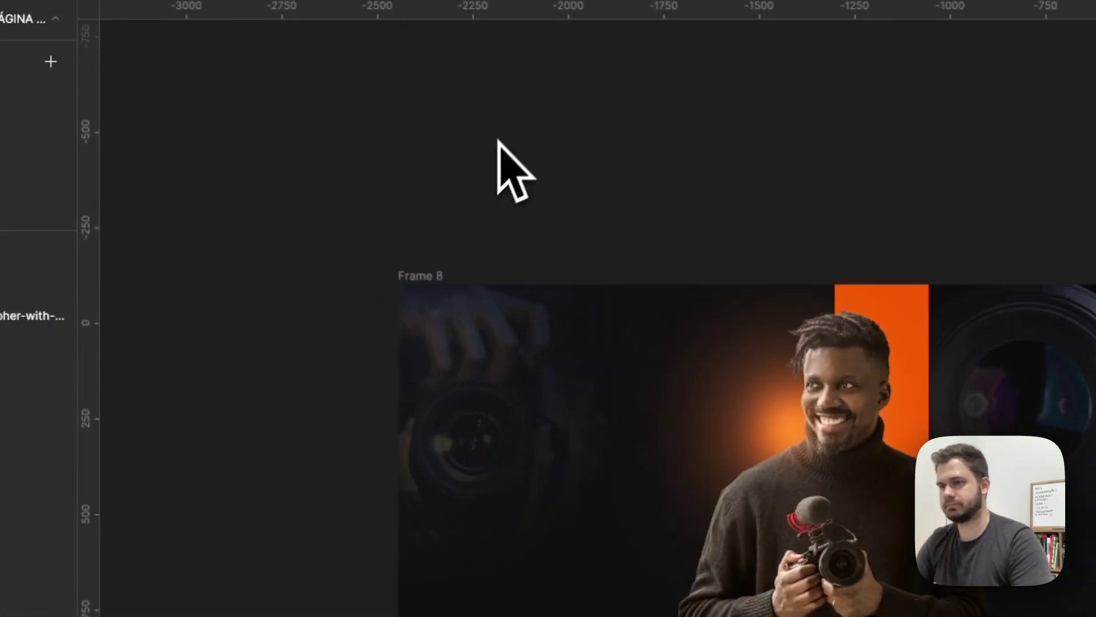
left_click(549, 434)
key("k")
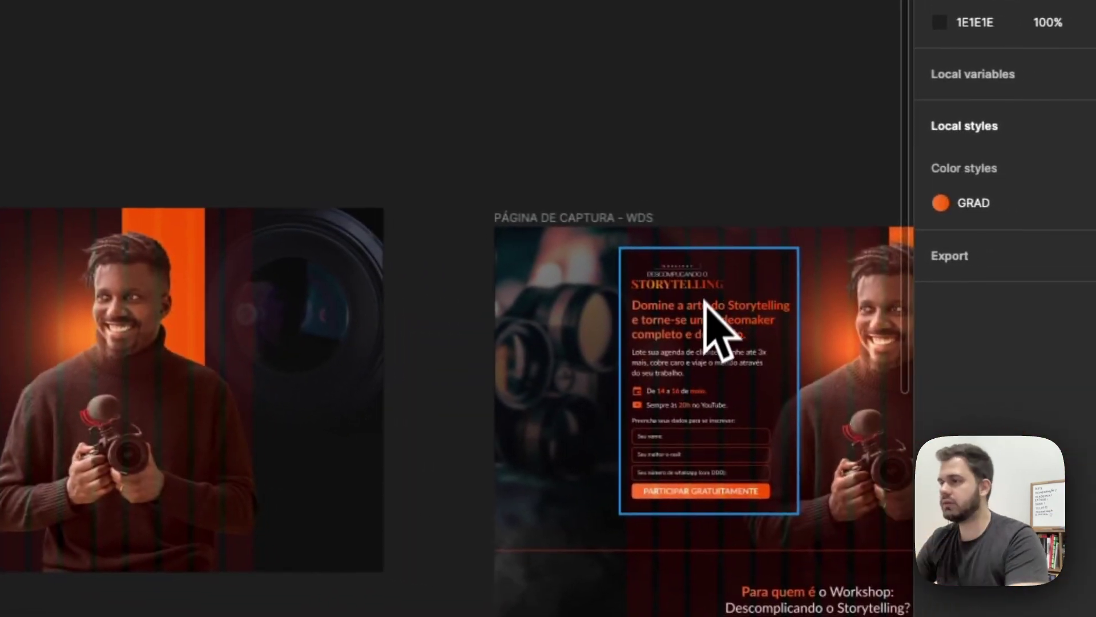
Step: Compare the reference capture page's hero, its form block and presenter lighting, with Frame 8
scroll(713, 325, "right", 5)
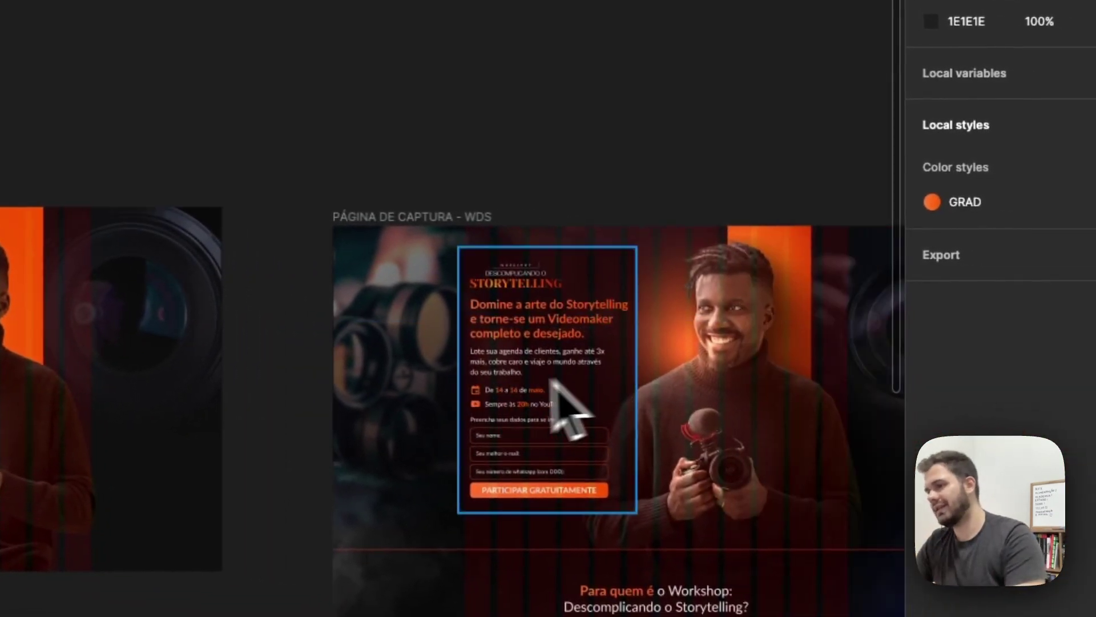
scroll(568, 391, "up", 5)
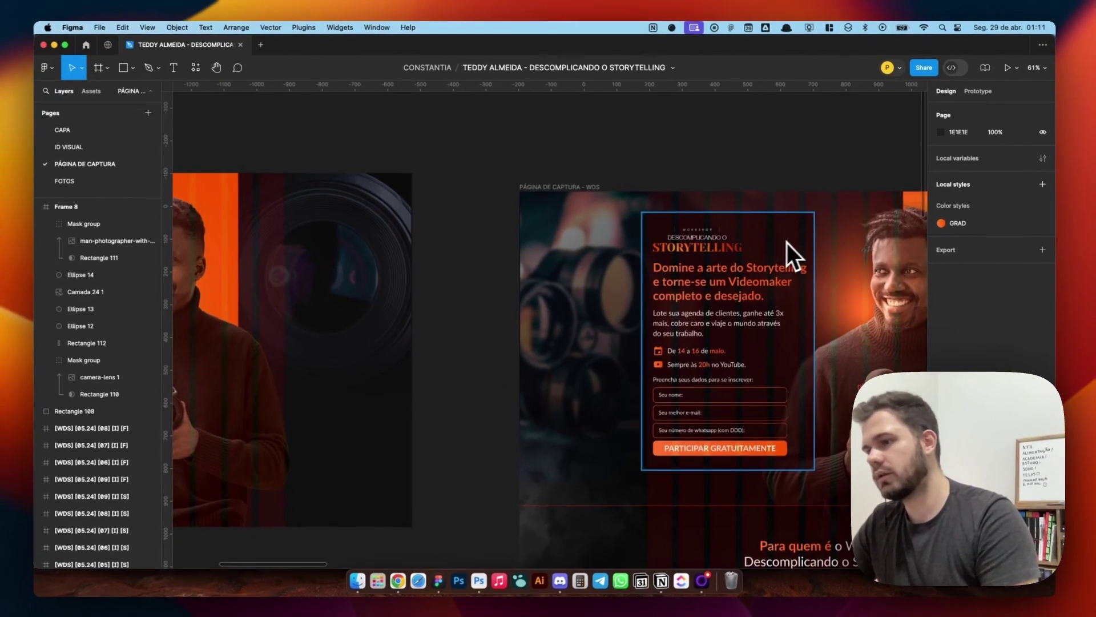
scroll(709, 275, "down", 5)
scroll(451, 368, "up", 3)
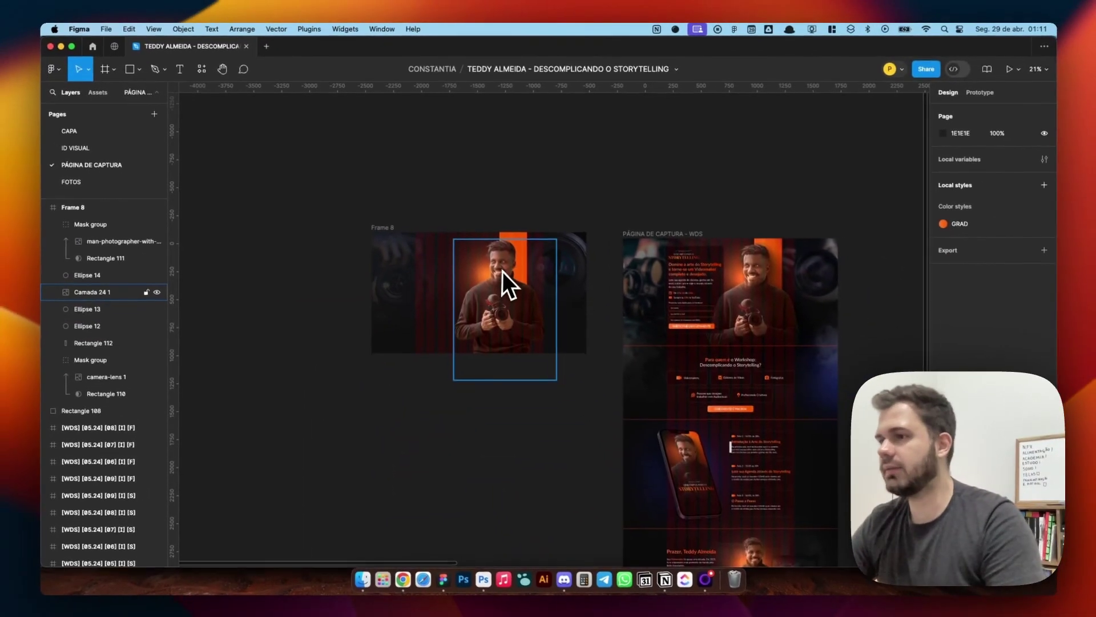
scroll(517, 234, "up", 5)
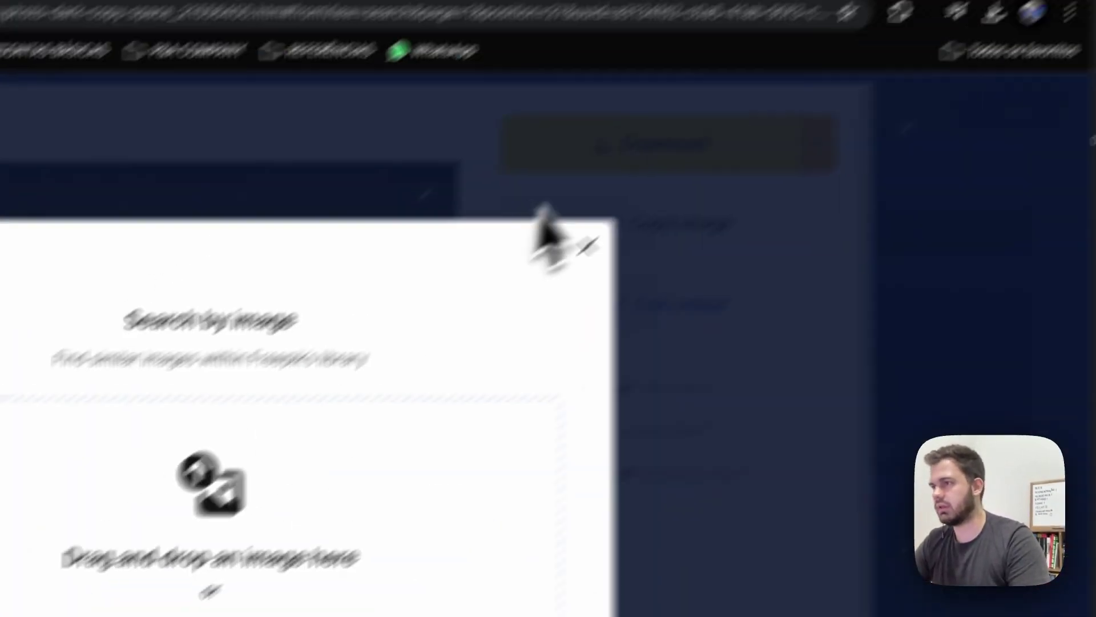
Step: Switch to Freepik in Chrome, close the open image previews and search photos for "orange texture"
left_click(570, 237)
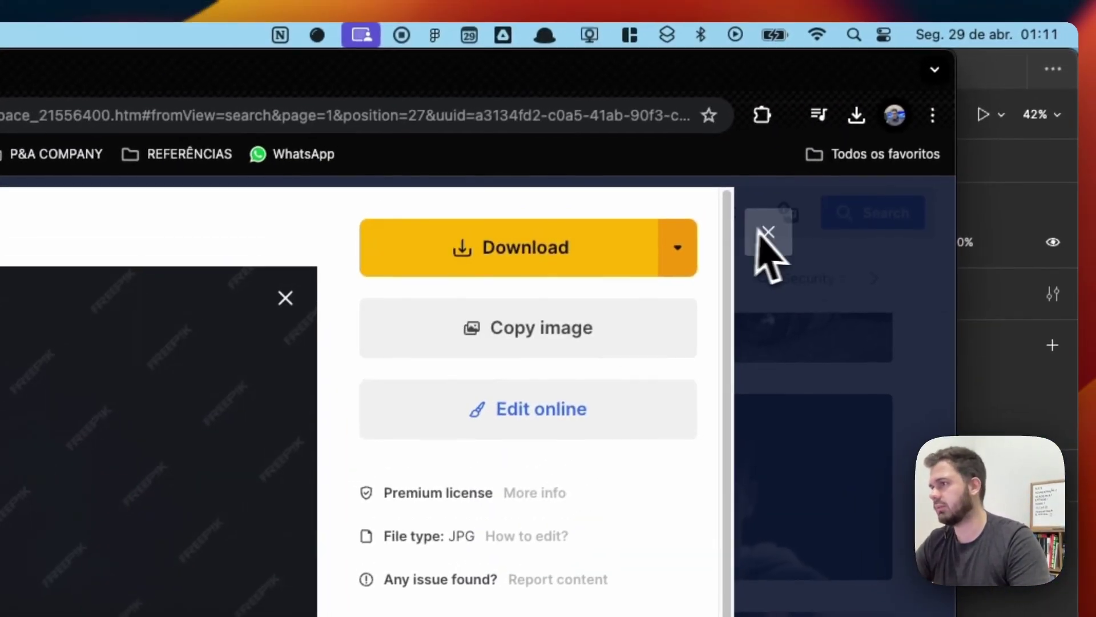
left_click(765, 232)
left_click(513, 226)
key("super+a")
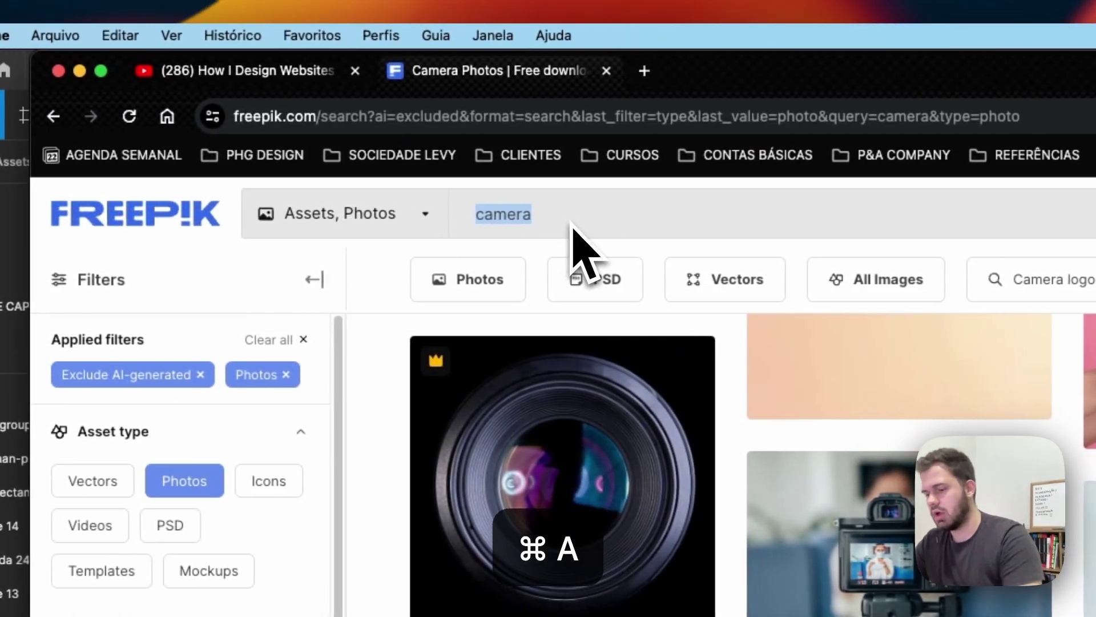
type("orange texture")
key("Return")
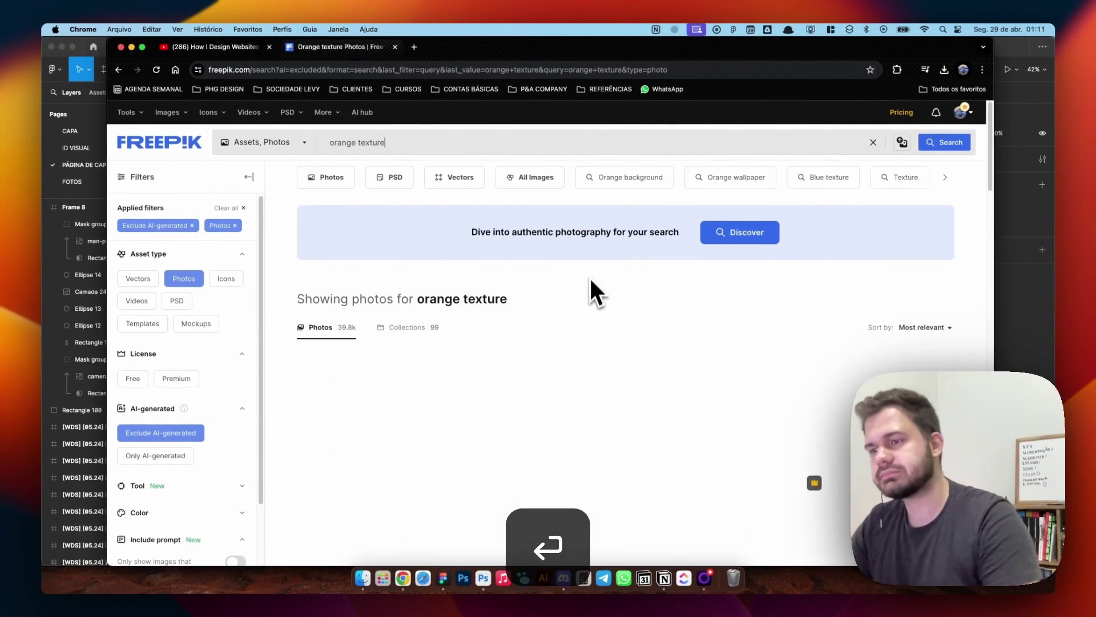
Step: Browse the orange texture photo results for a rough surface that suits the orange backdrop strip
scroll(552, 394, "down", 3)
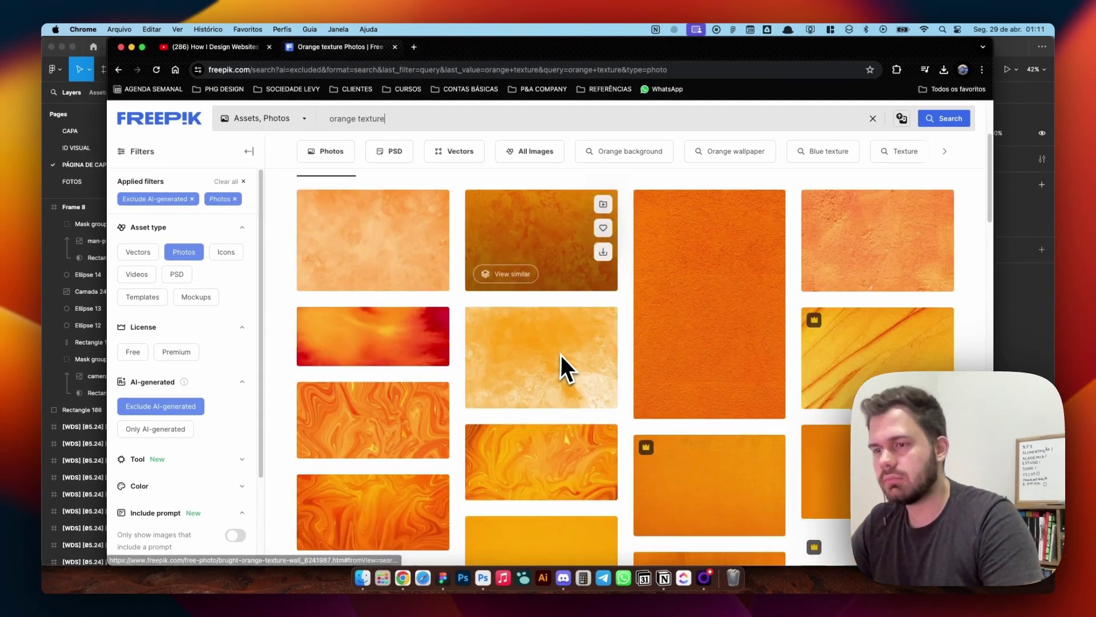
scroll(569, 349, "down", 3)
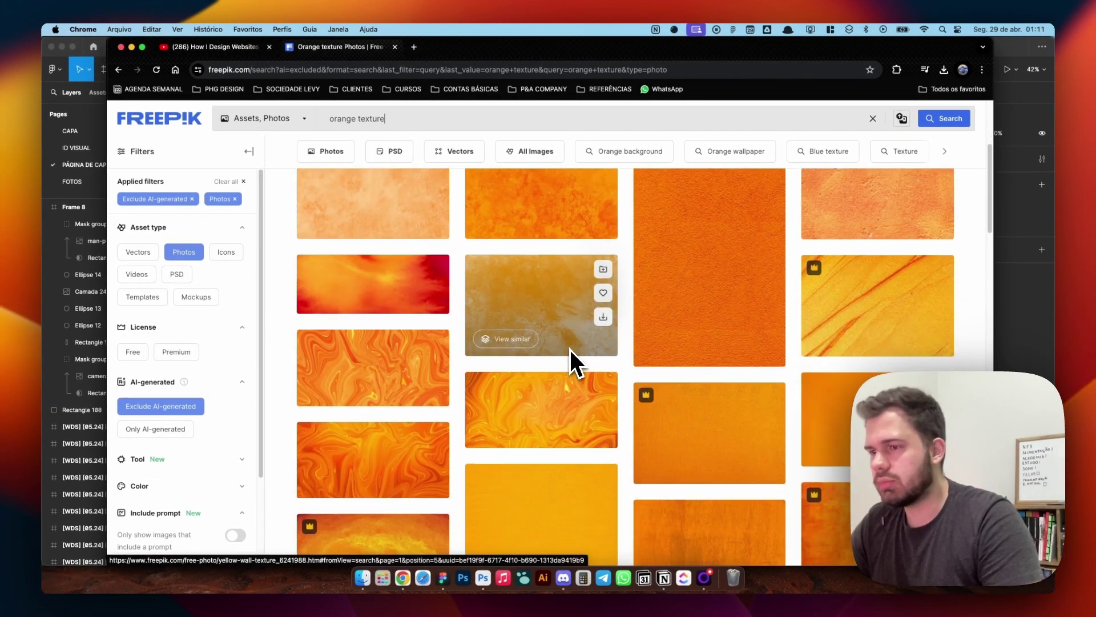
scroll(570, 349, "down", 2)
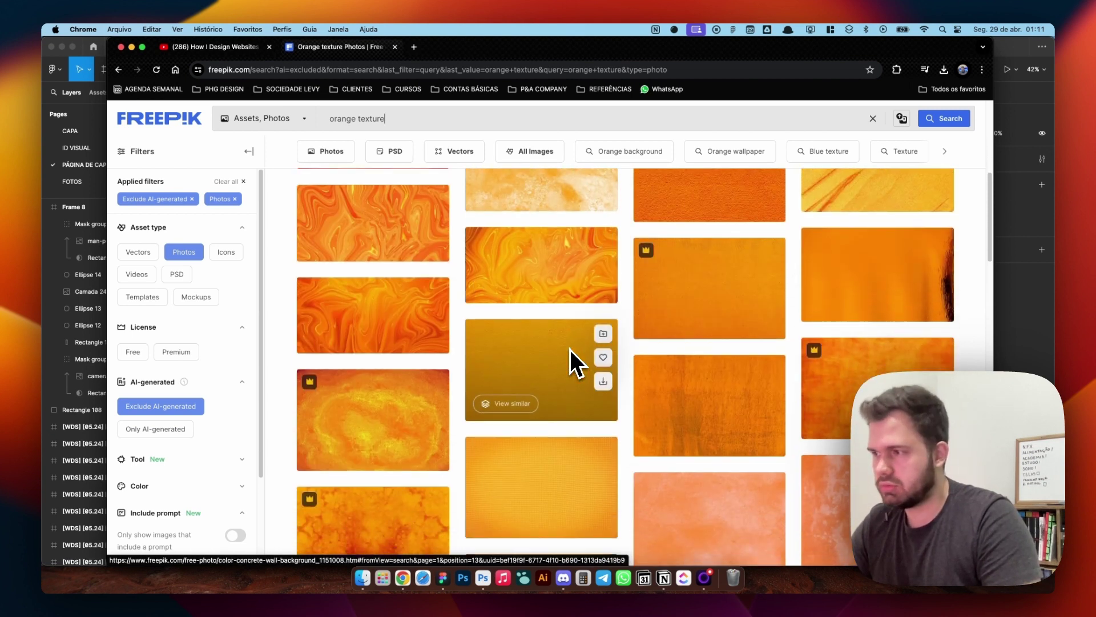
scroll(570, 349, "up", 4)
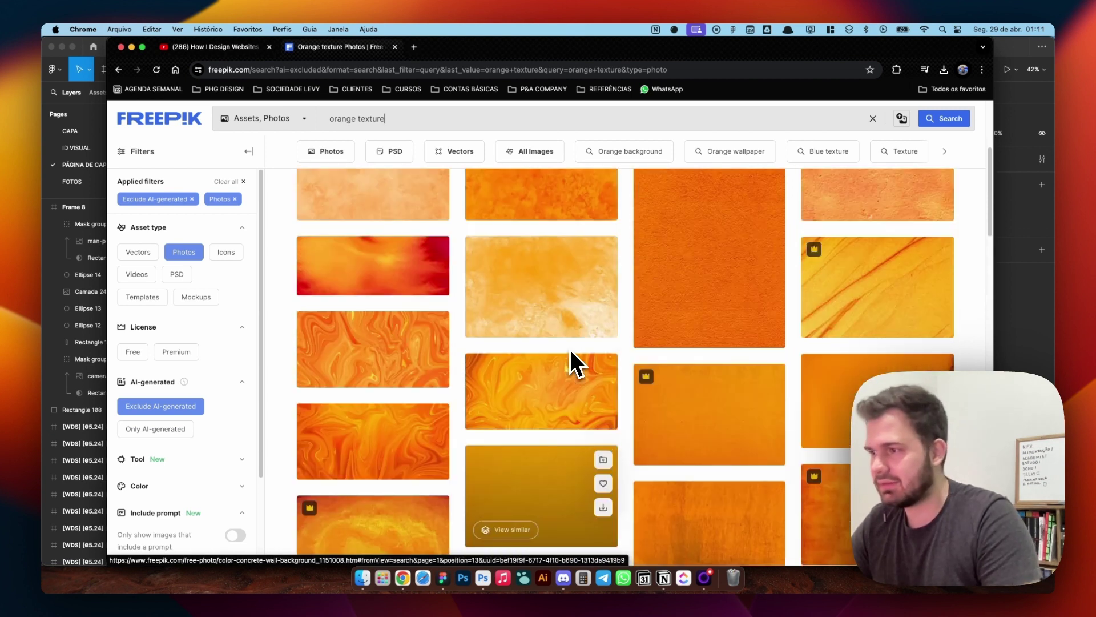
scroll(584, 382, "up", 2)
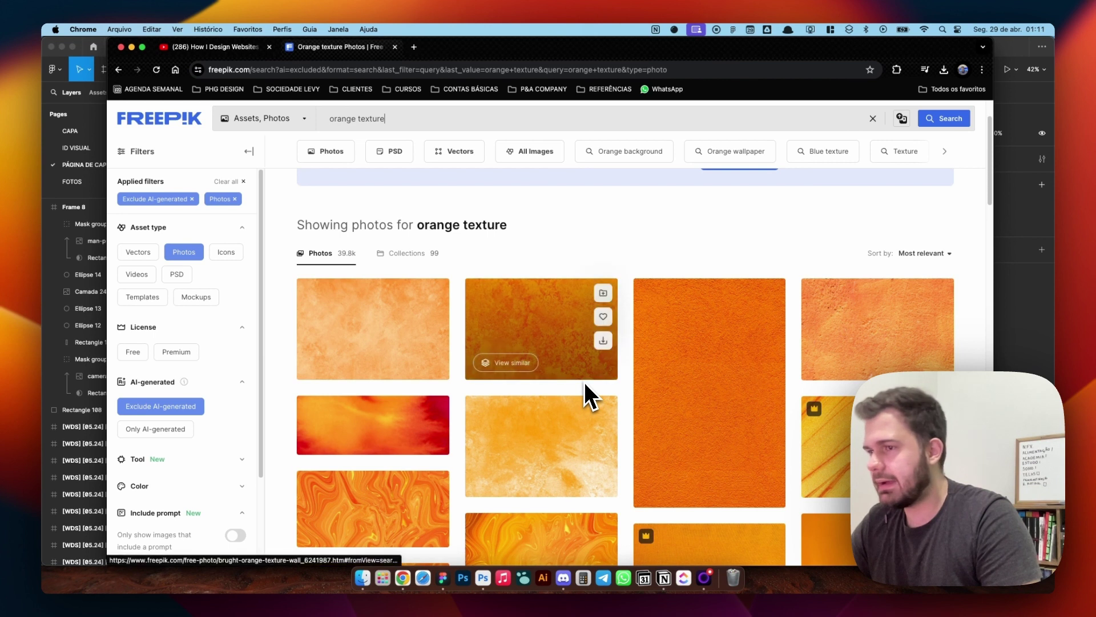
scroll(584, 382, "down", 3)
scroll(584, 382, "down", 10)
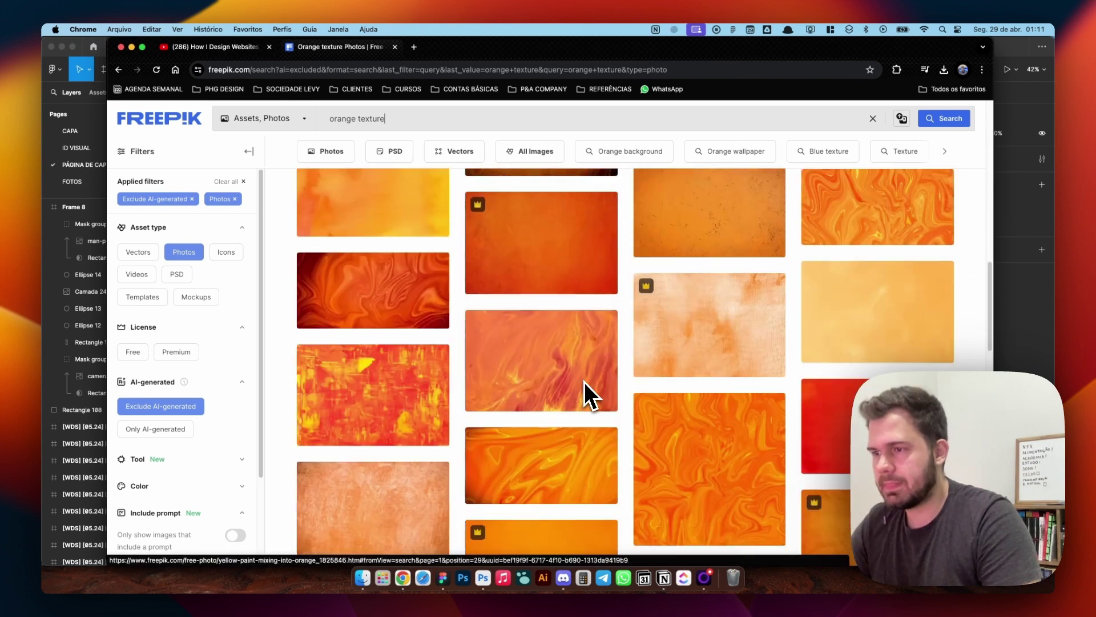
scroll(584, 382, "down", 6)
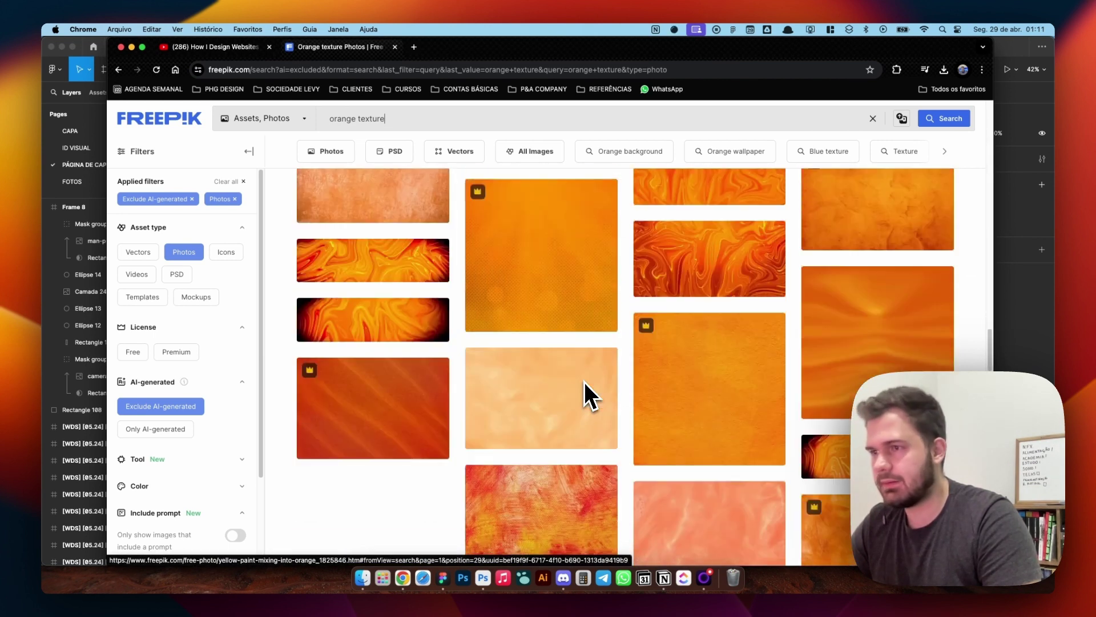
scroll(588, 364, "down", 3)
scroll(588, 362, "down", 10)
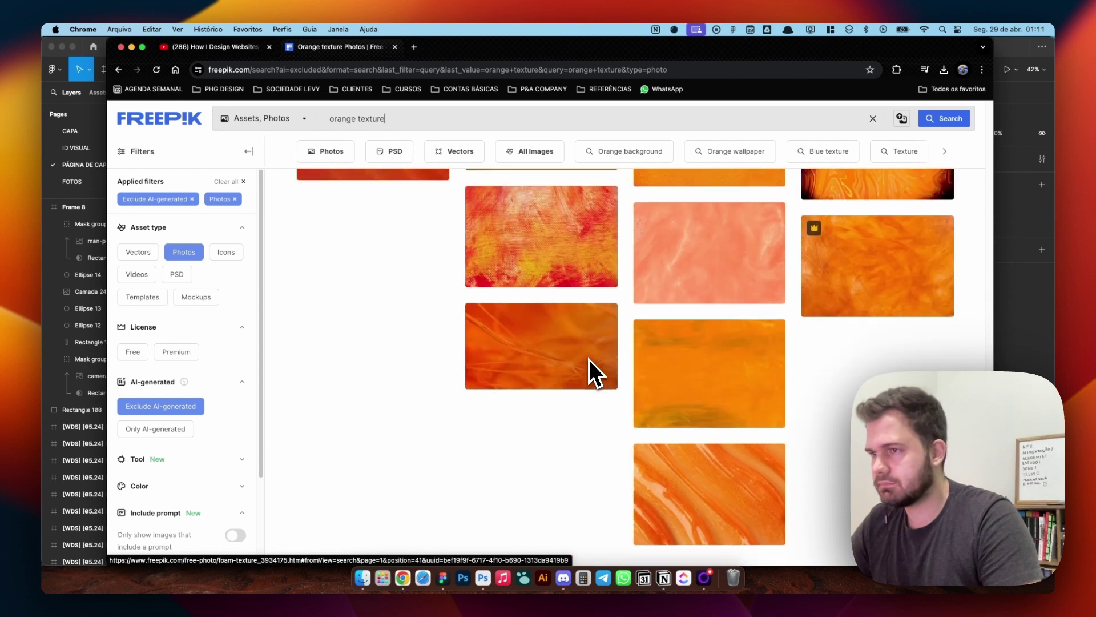
scroll(588, 359, "up", 15)
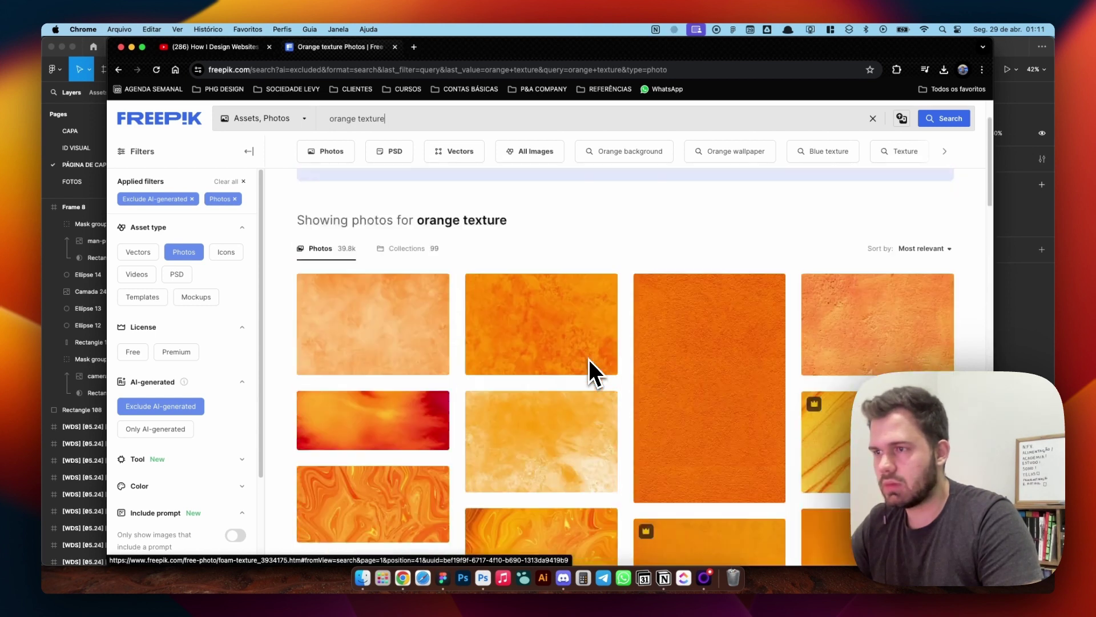
Step: Open the tall rough orange surface photo and download it as colored-surface-with-rough-texture to the Mesa iCloud folder
left_click(635, 378)
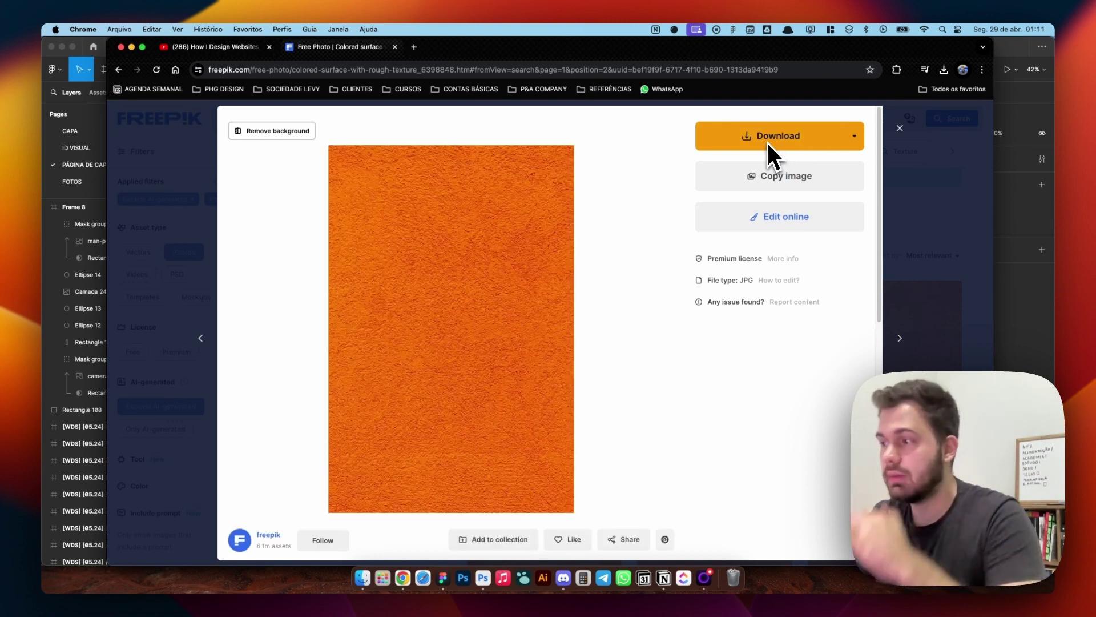
left_click(766, 142)
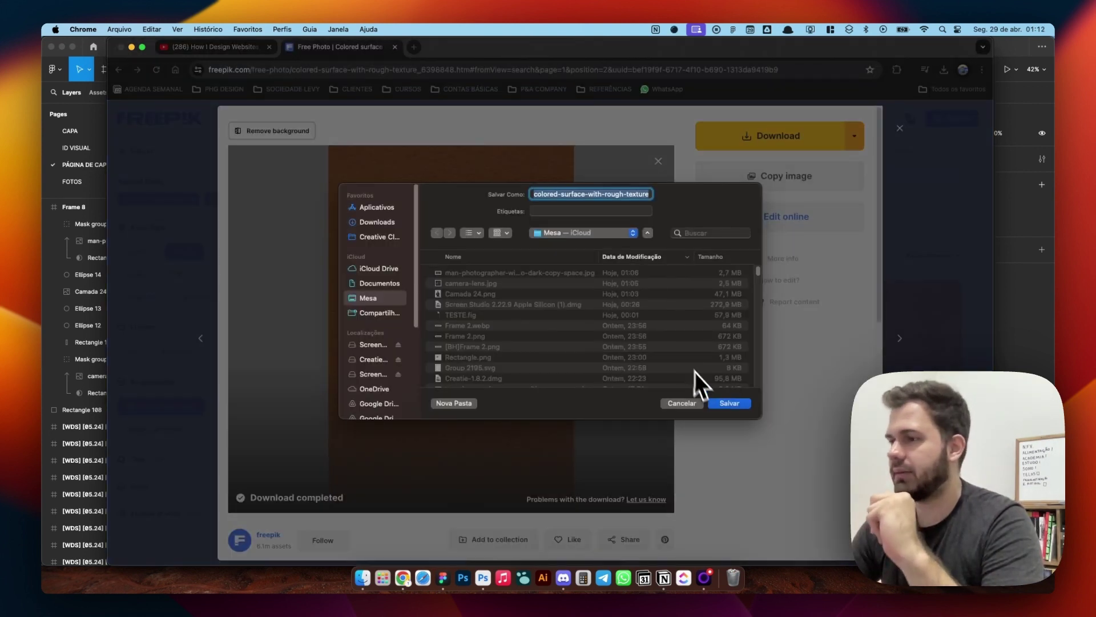
left_click(729, 403)
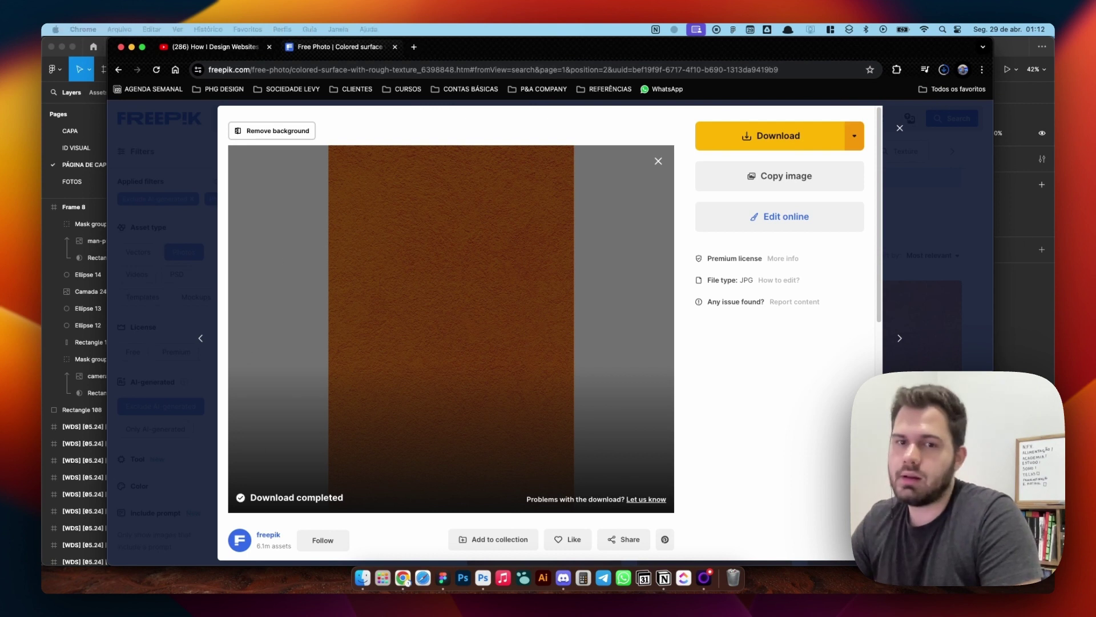
Step: Switch to Figma and place the downloaded colored-surface-with-rough-texture image on the canvas near Frame 8
left_click(949, 73)
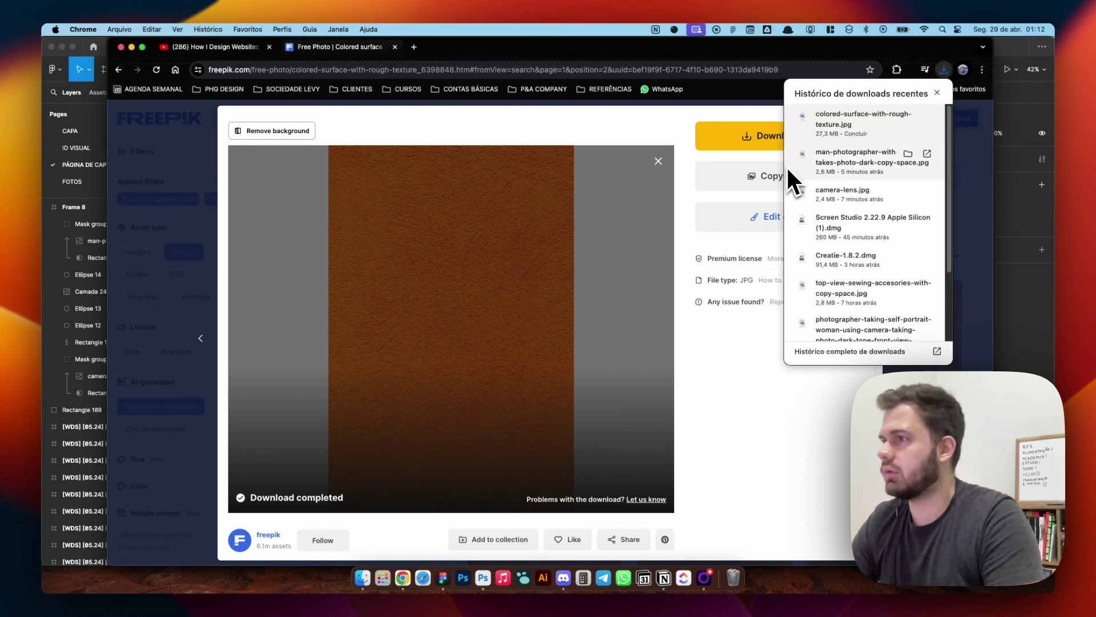
key("super+Tab")
left_click_drag(806, 153, 580, 327)
scroll(508, 215, "down", 3)
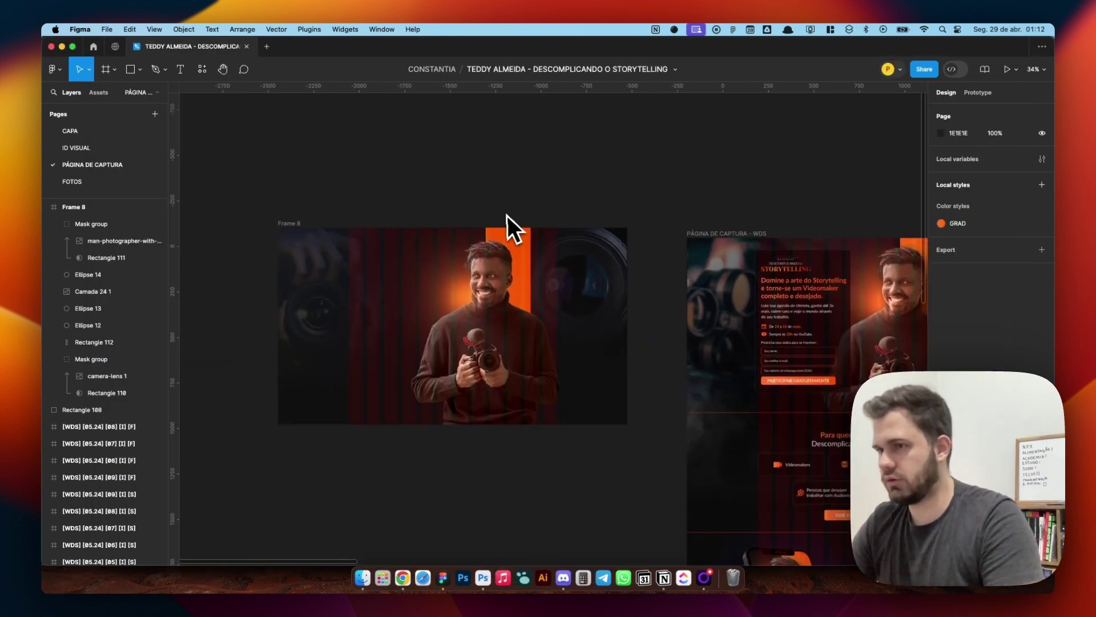
scroll(505, 217, "down", 1)
left_click_drag(505, 217, 506, 217)
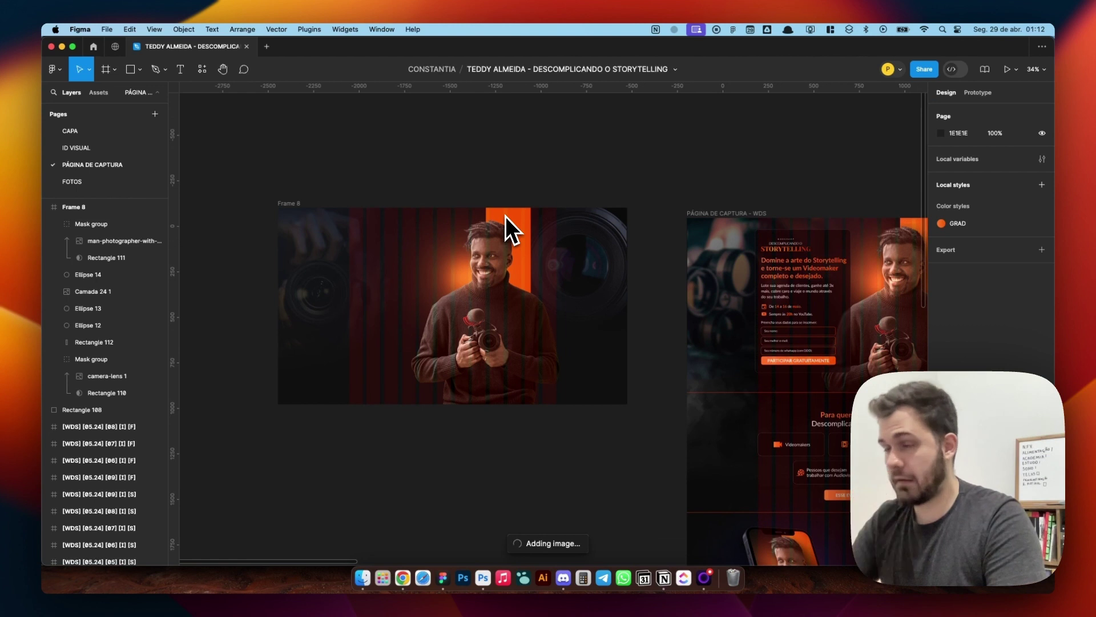
Step: Move the texture image into Frame 8 directly above Rectangle 112 and mask it with that rectangle
key("super+x")
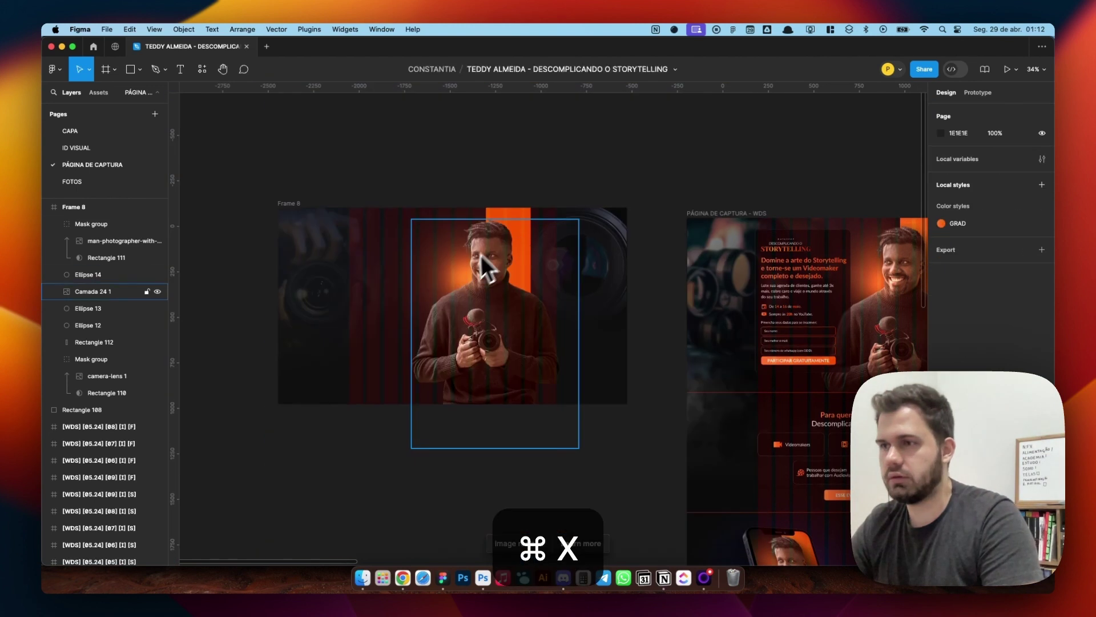
left_click(505, 242)
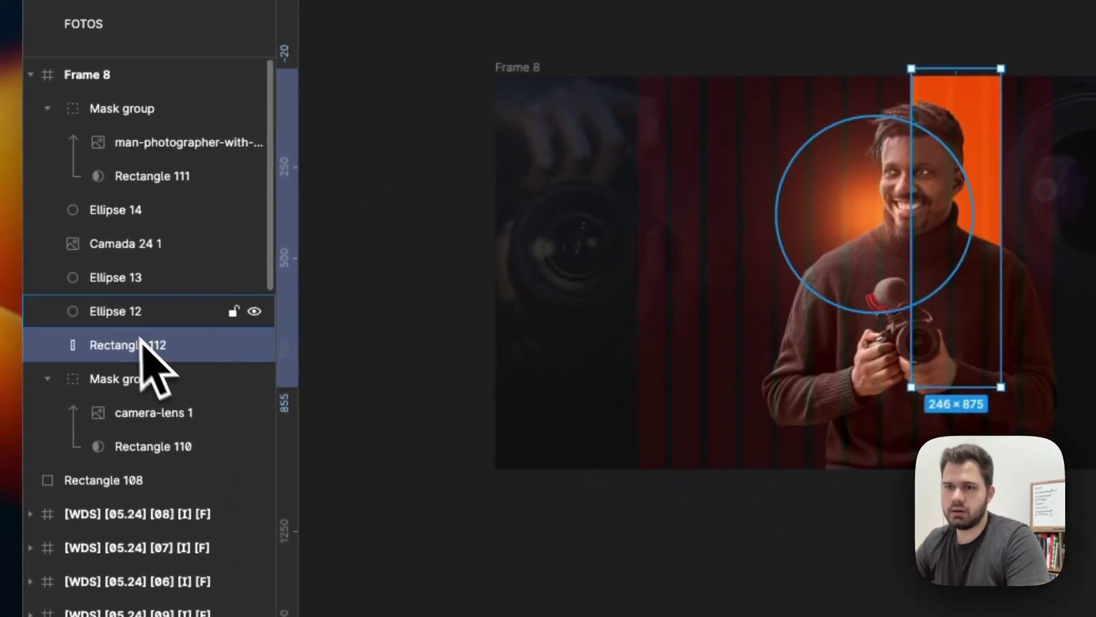
key("super+v")
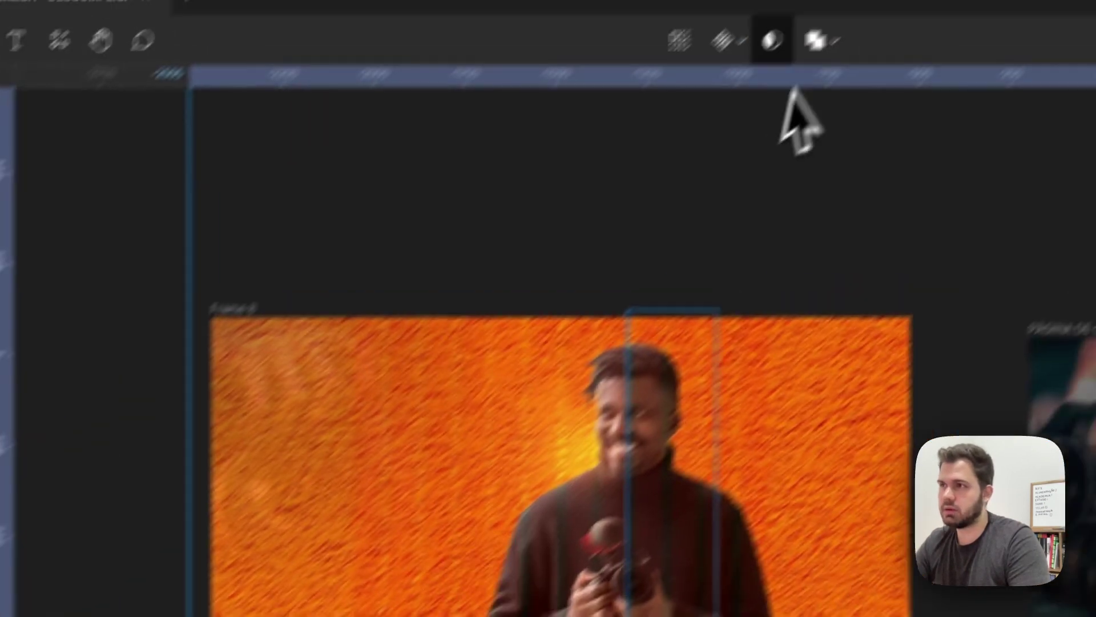
left_click(1090, 0)
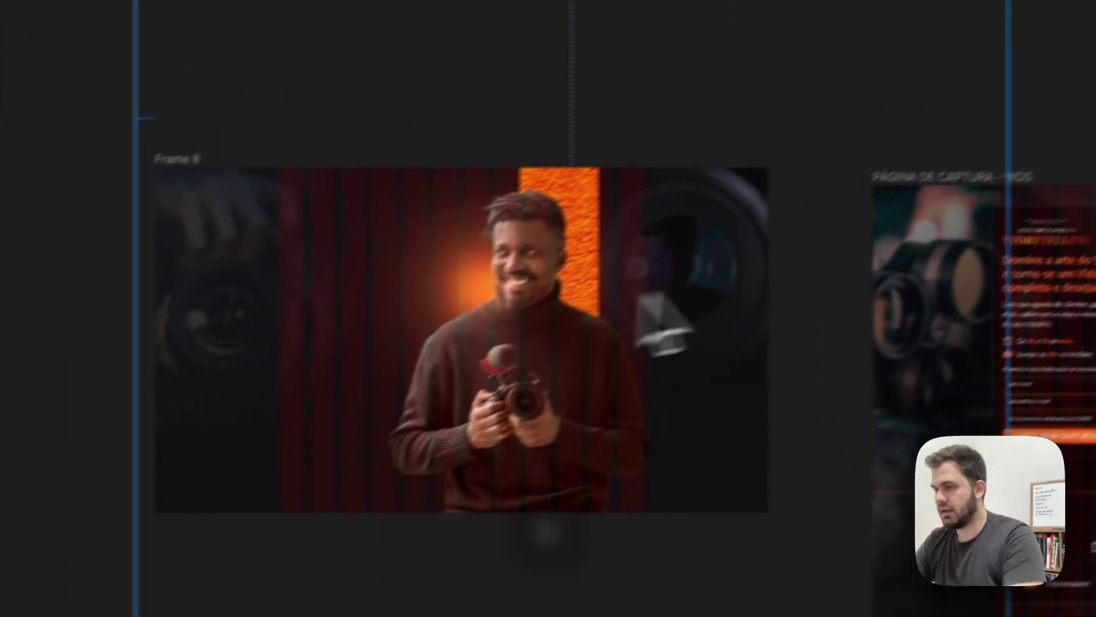
Step: Scale the rough texture proportionally to about 911 × 1366 and position it over the orange strip behind the presenter
key("k")
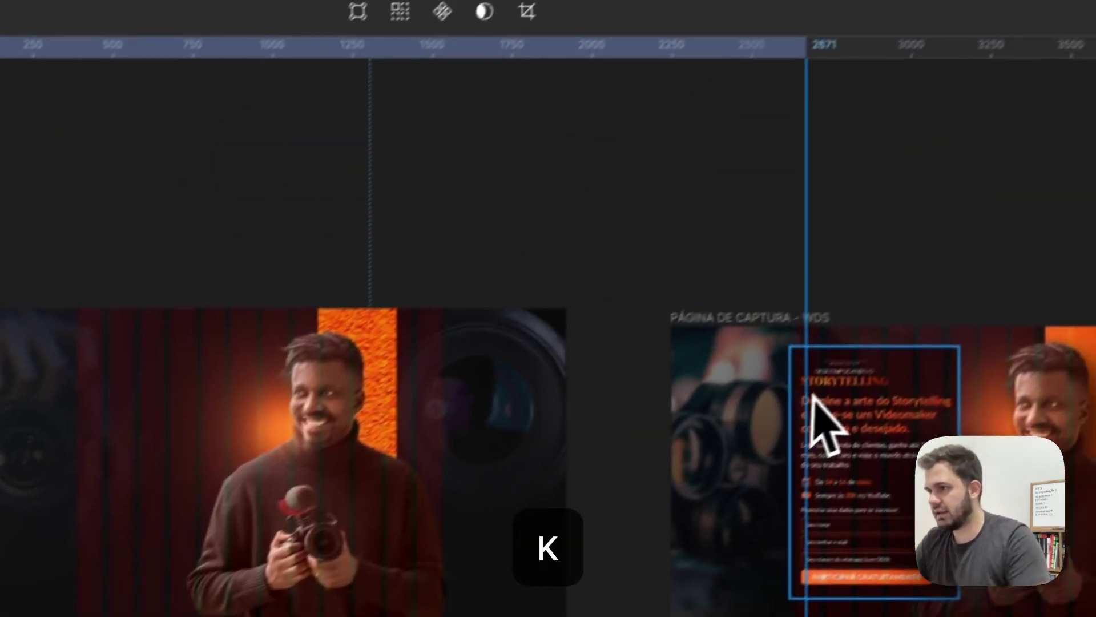
left_click_drag(780, 417, 501, 422)
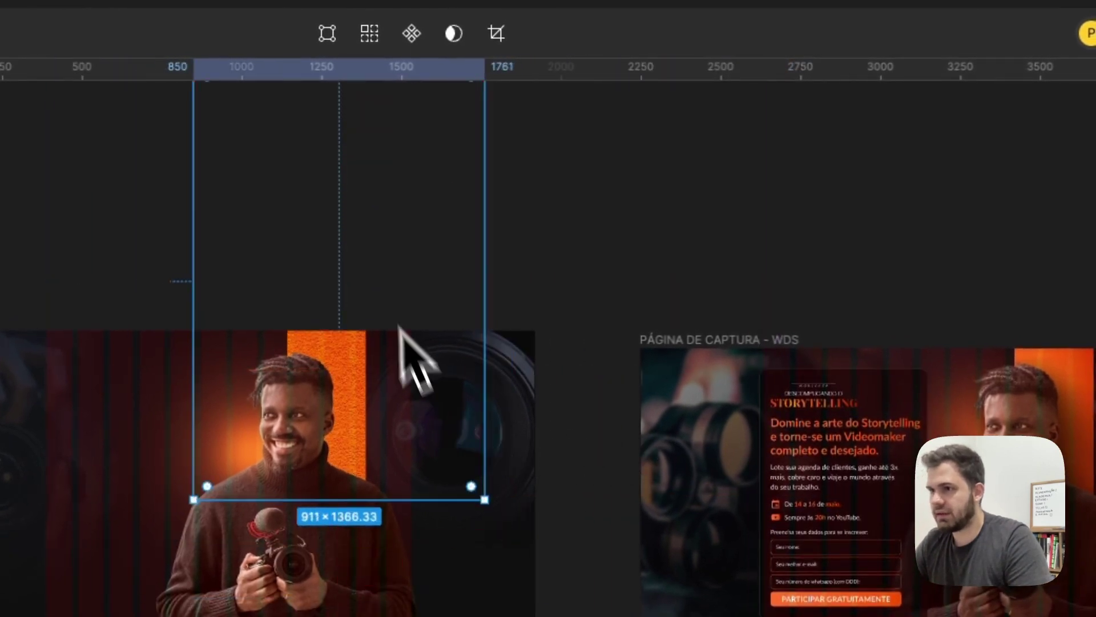
scroll(362, 400, "up", 5)
scroll(342, 405, "down", 3)
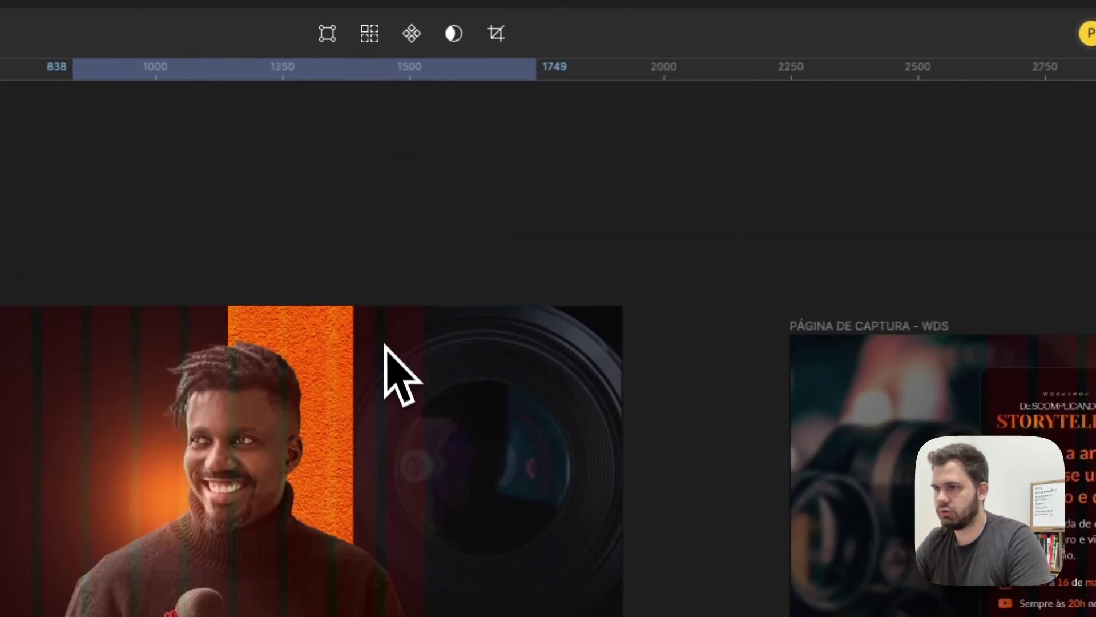
double_click(374, 372)
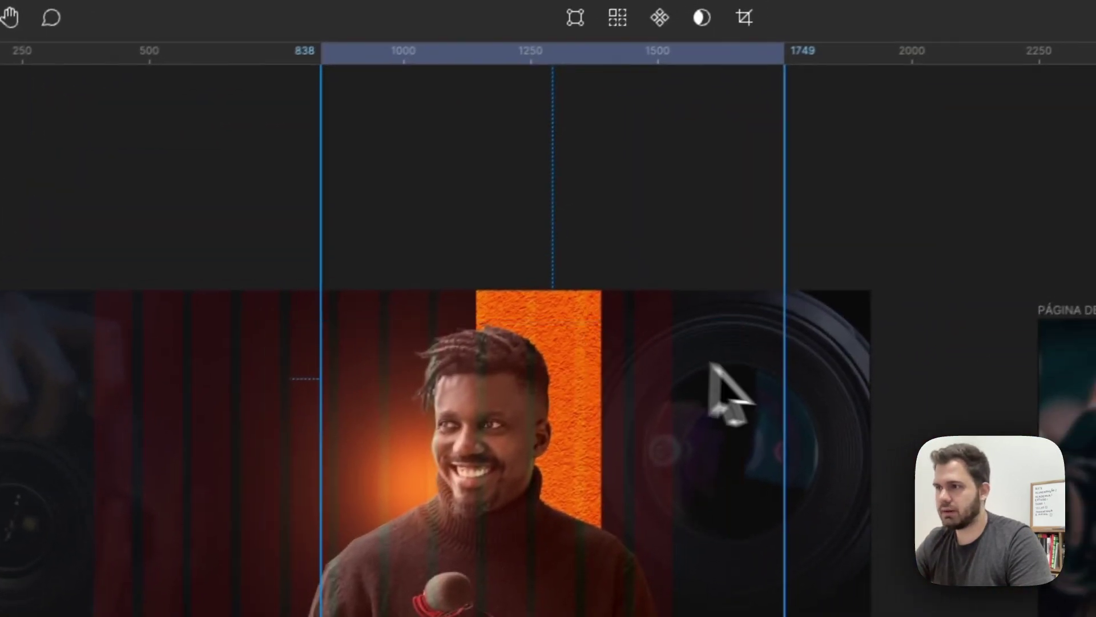
Step: Duplicate Rectangle 112 inside the texture's mask group and stop the copy from acting as a mask
key("alt")
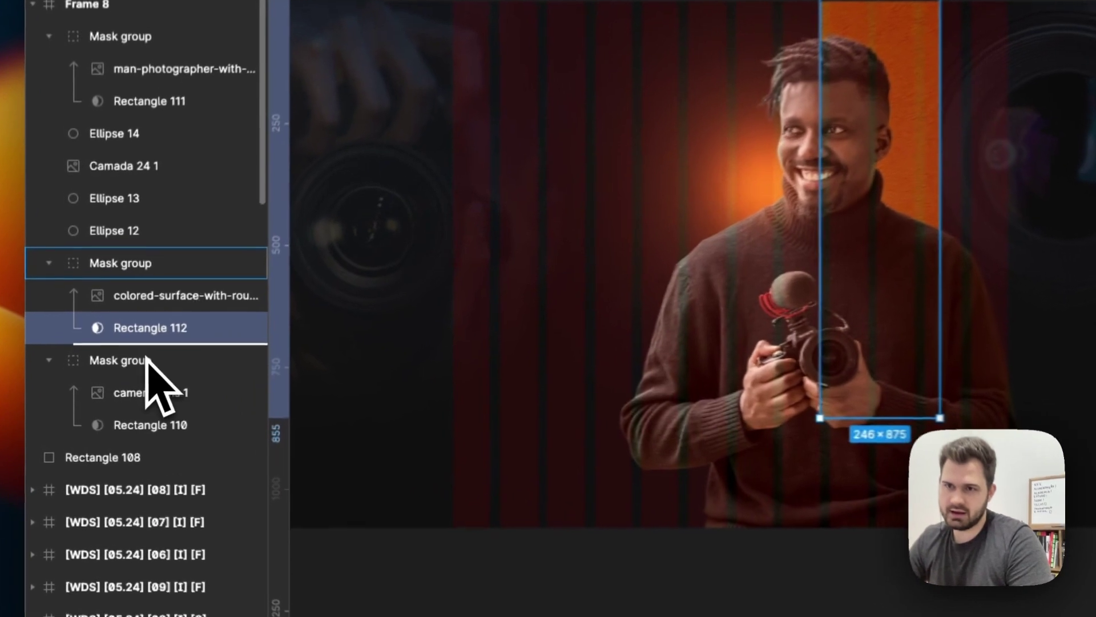
key("super+d")
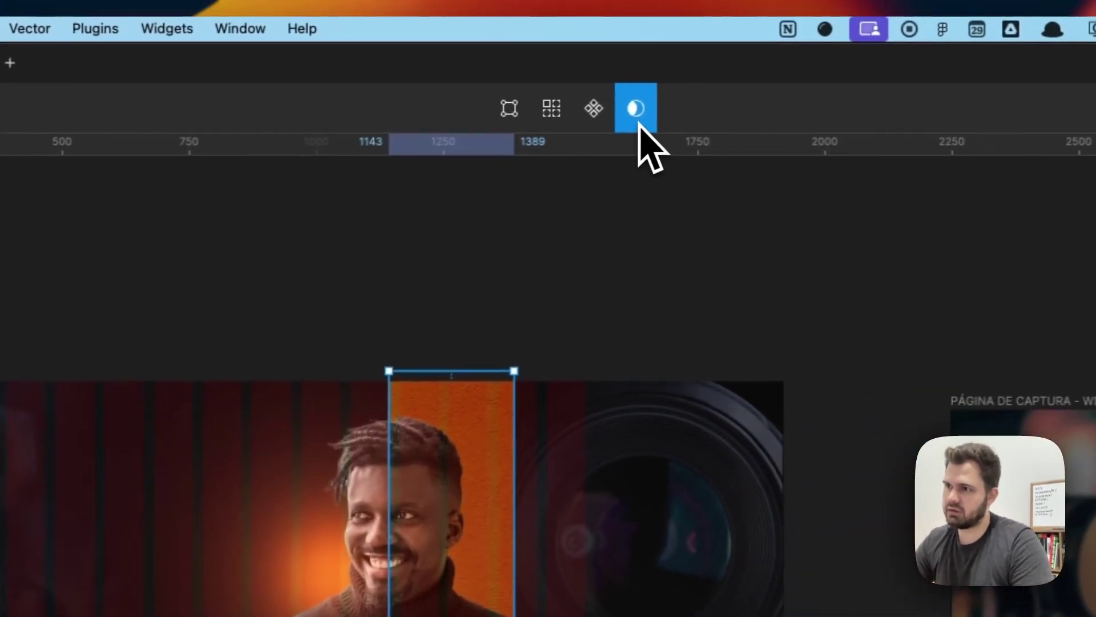
left_click(639, 126)
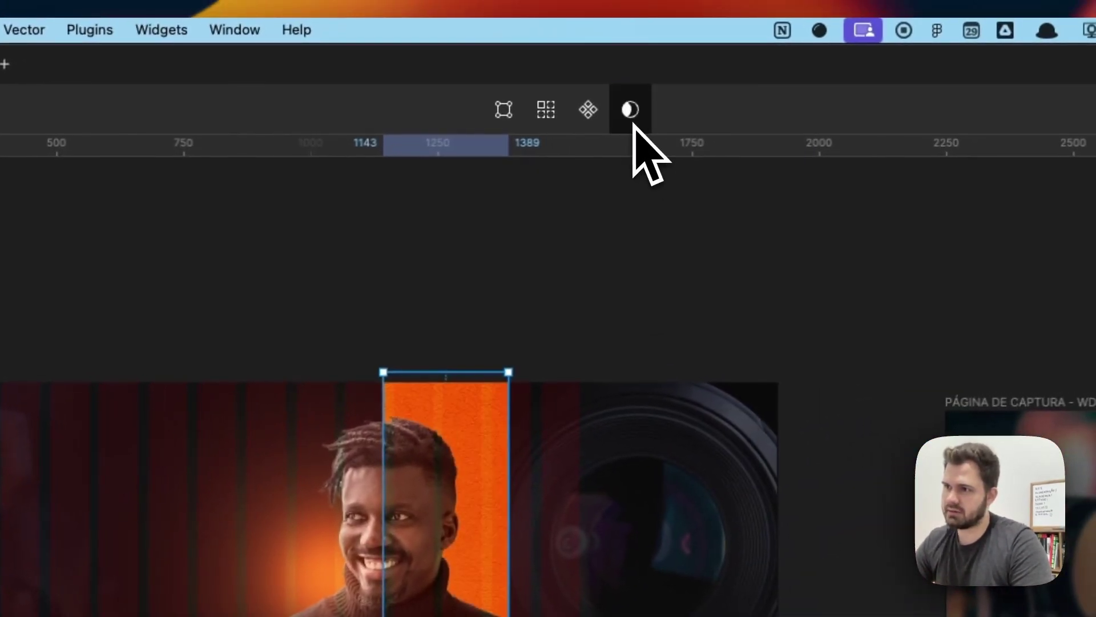
left_click(692, 274)
scroll(463, 437, "up", 5)
scroll(459, 435, "down", 2)
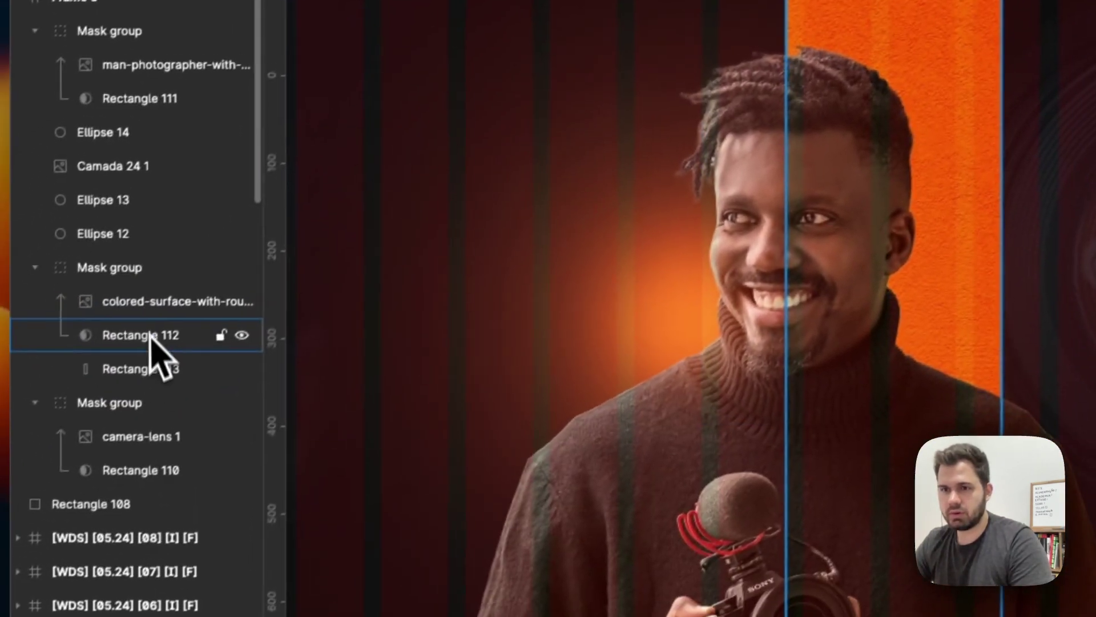
Step: Soften the rough texture image over the orange strip and toggle Rectangle 113's visibility to compare the blend
left_click(172, 301)
left_click(1007, 374)
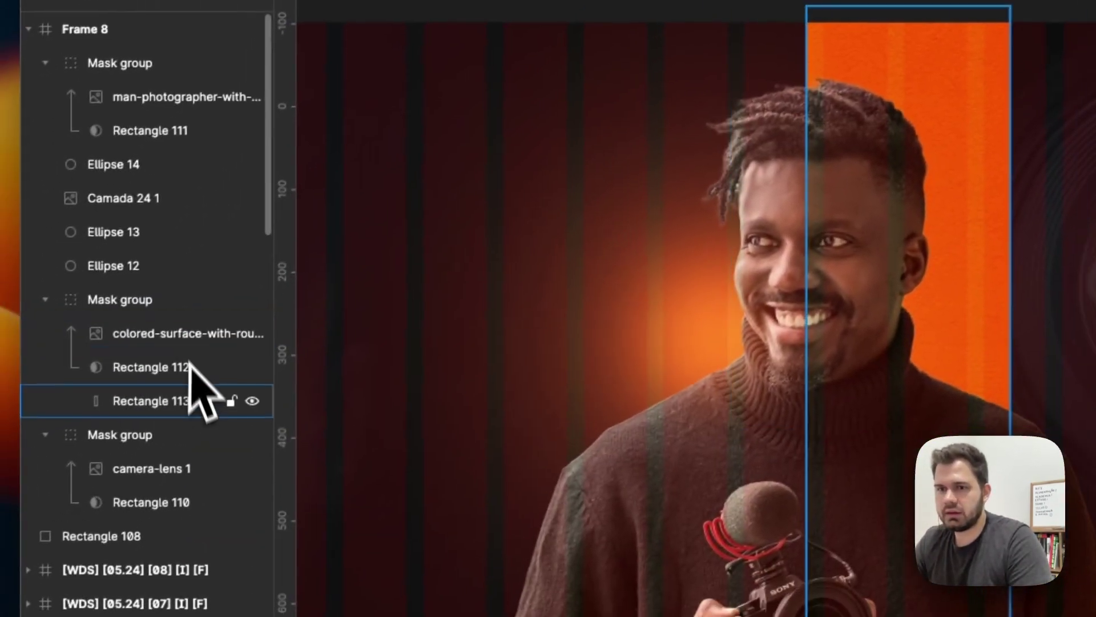
left_click(255, 398)
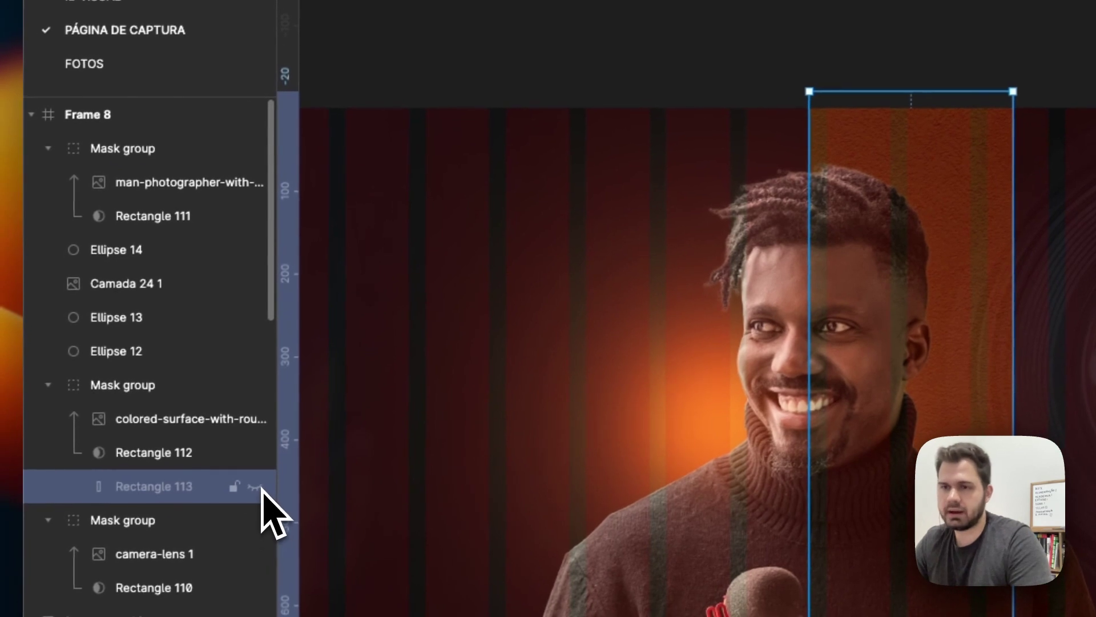
left_click(255, 486)
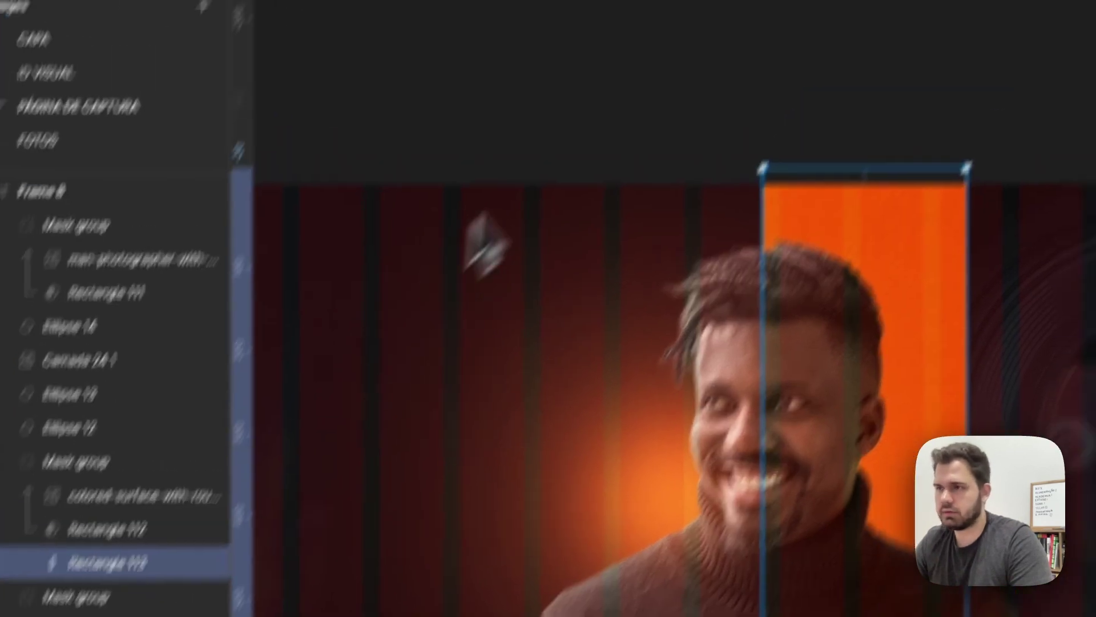
scroll(482, 237, "down", 5)
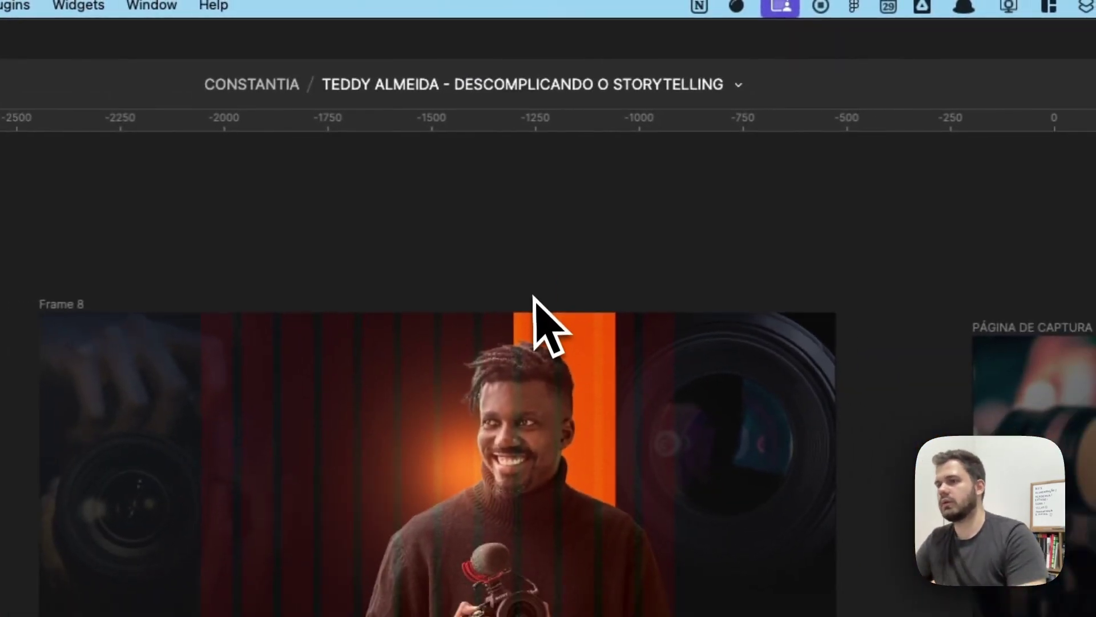
scroll(533, 295, "down", 3)
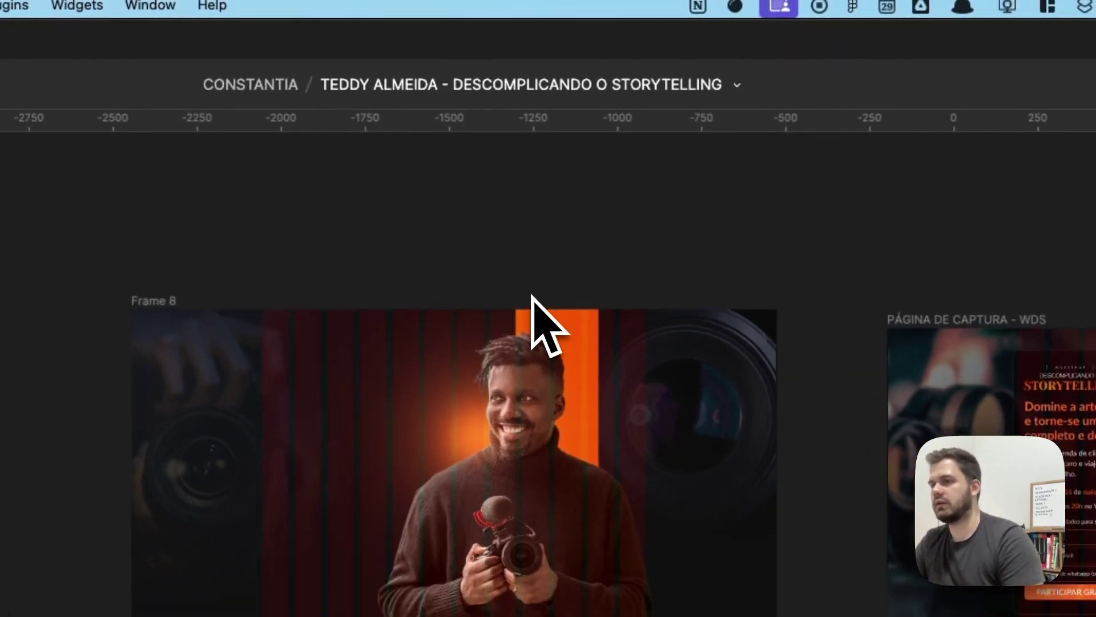
scroll(237, 363, "down", 2)
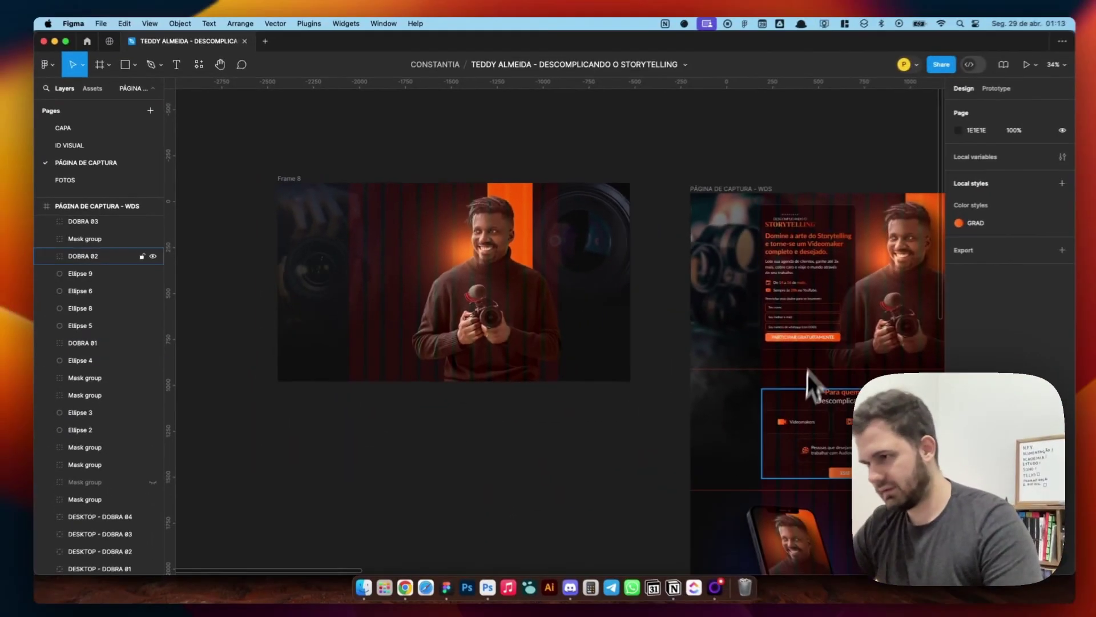
Step: Draw a rectangle of about 824 × 1051 over the presenter cutout, reaching just below Frame 8's lower edge
left_click(463, 271)
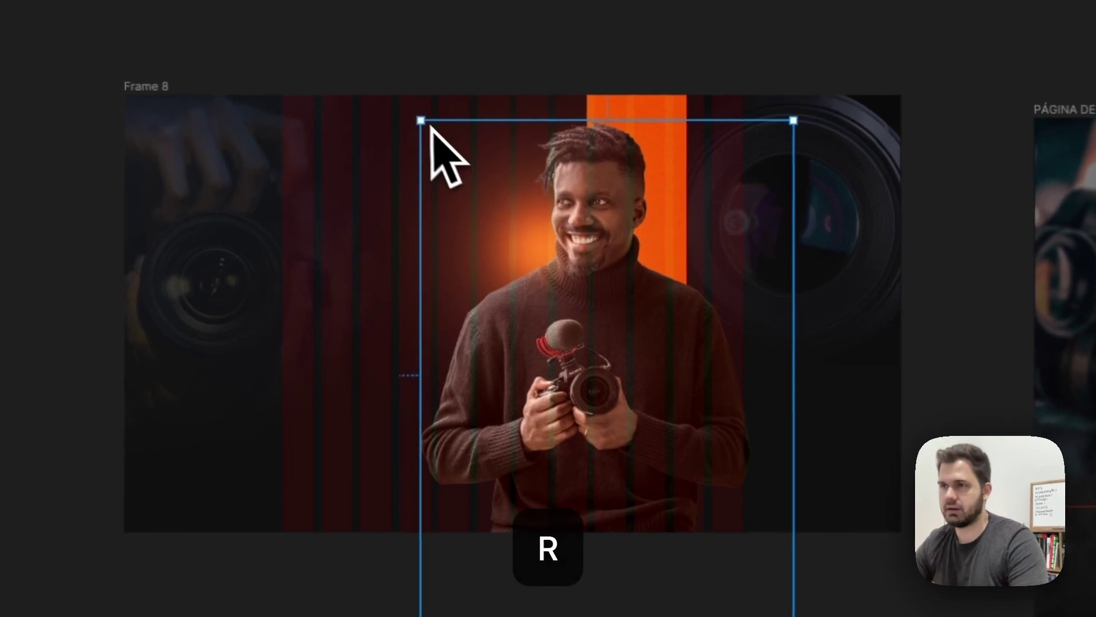
left_click_drag(422, 120, 744, 543)
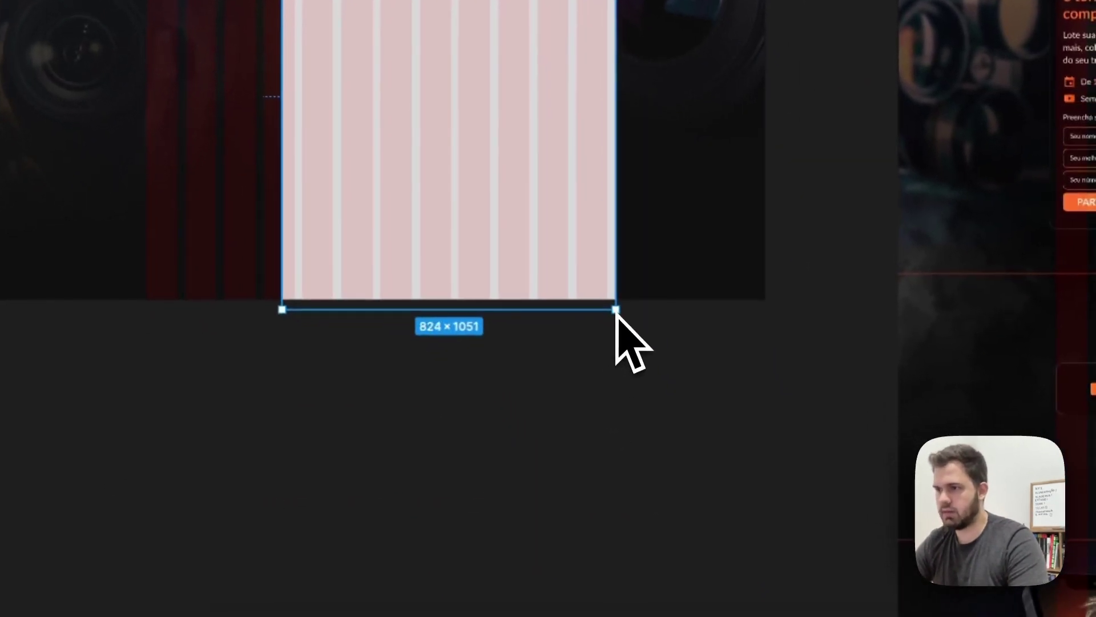
Step: Move the new rectangle directly beneath Camada 24 1 in the layer order and use it to mask the presenter cutout
key("super+x")
left_click(37, 351)
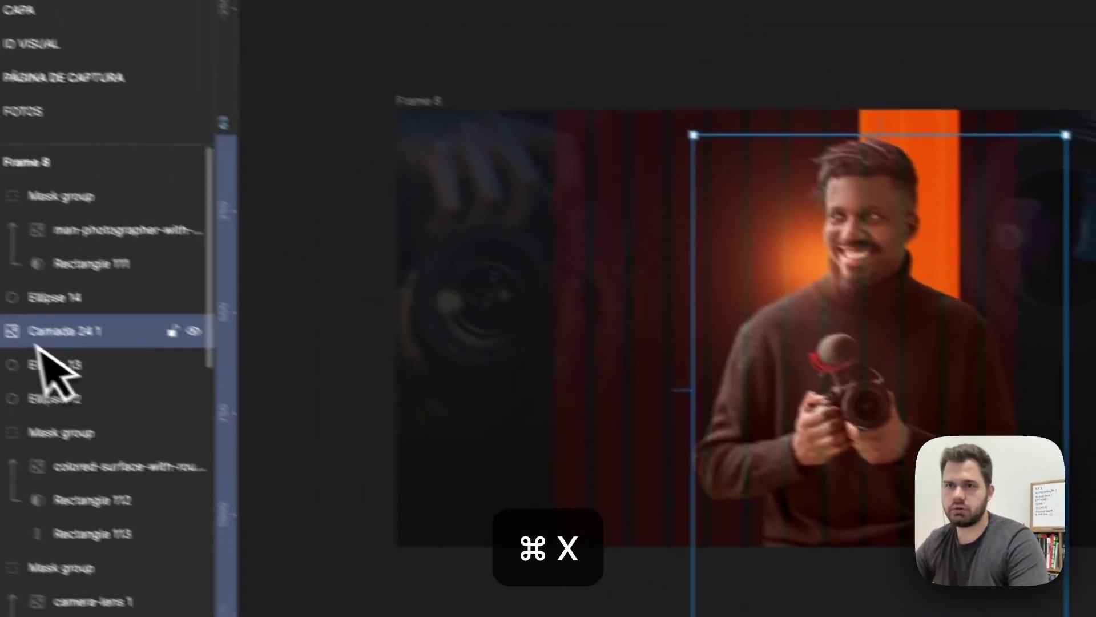
key("super+v")
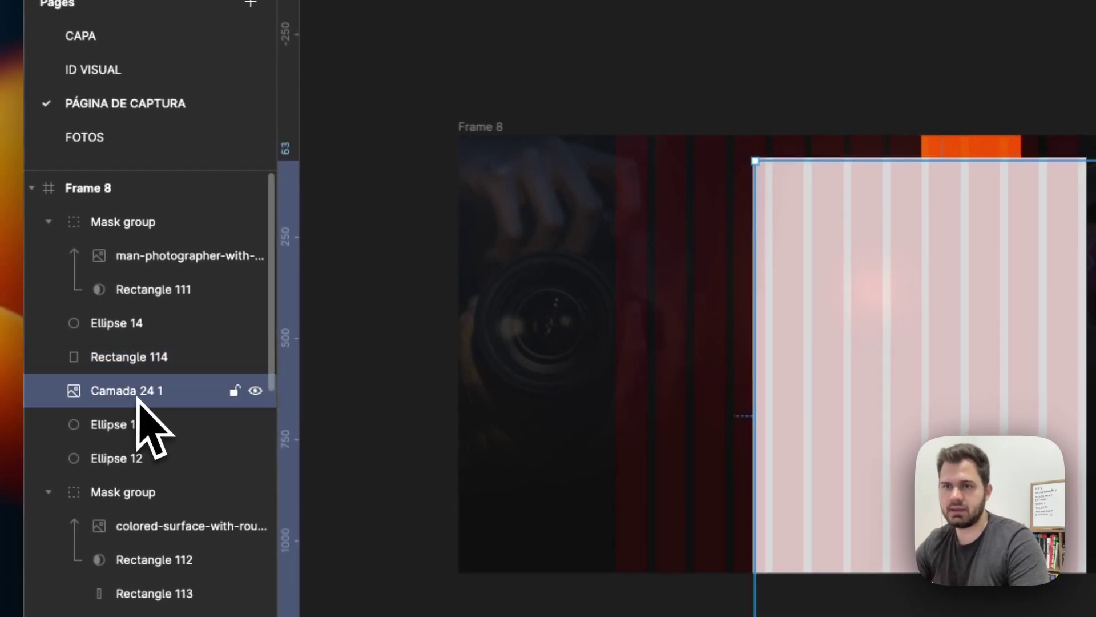
left_click_drag(156, 394, 162, 401)
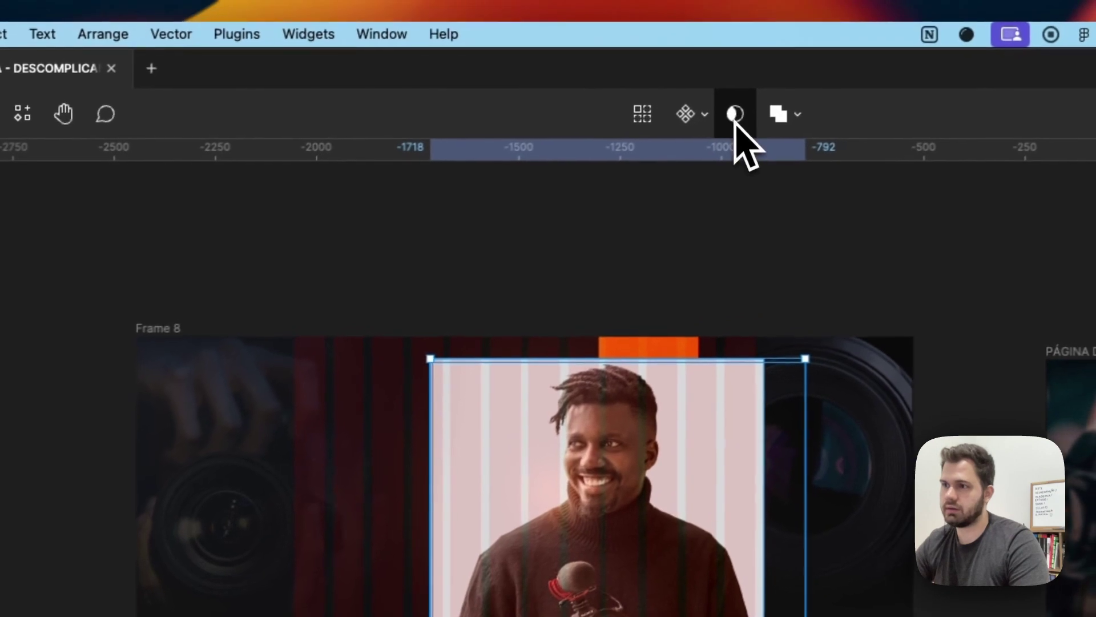
left_click(735, 117)
Step: Give the mask rectangle a linear gradient fading from the presenter's camera down to Frame 8's lower edge, so the cutout dissolves at its base
left_click(878, 406)
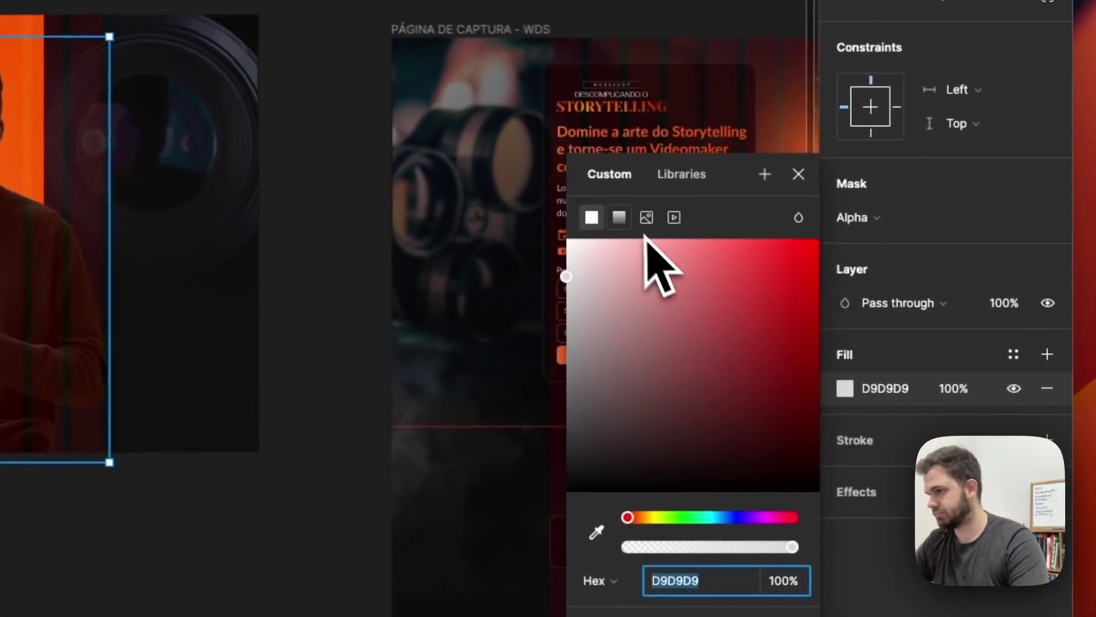
left_click(619, 217)
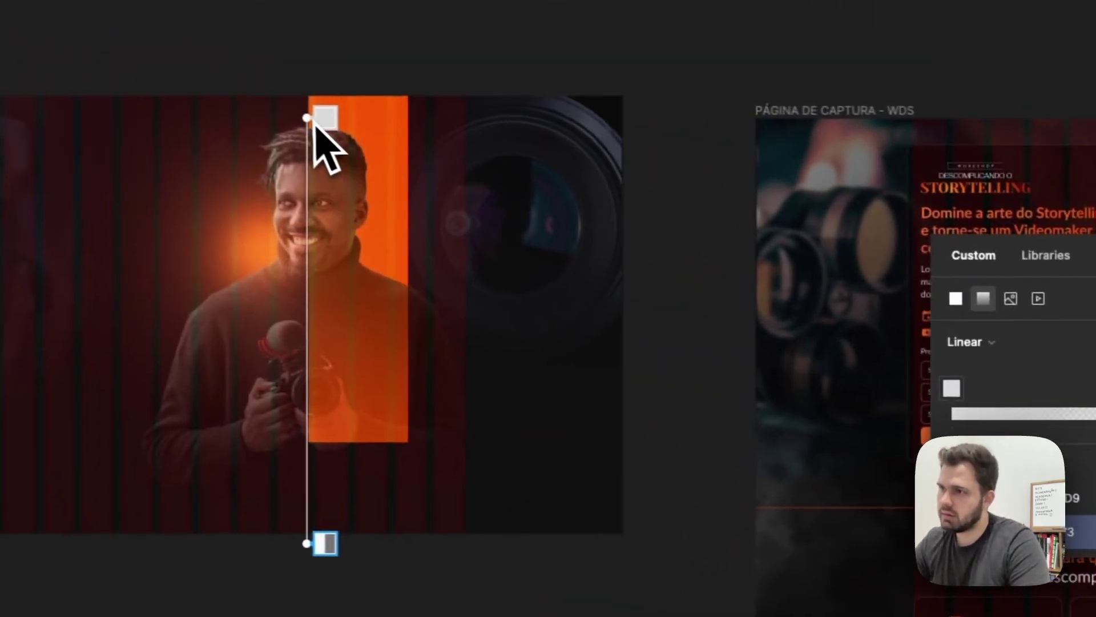
left_click_drag(315, 117, 316, 215)
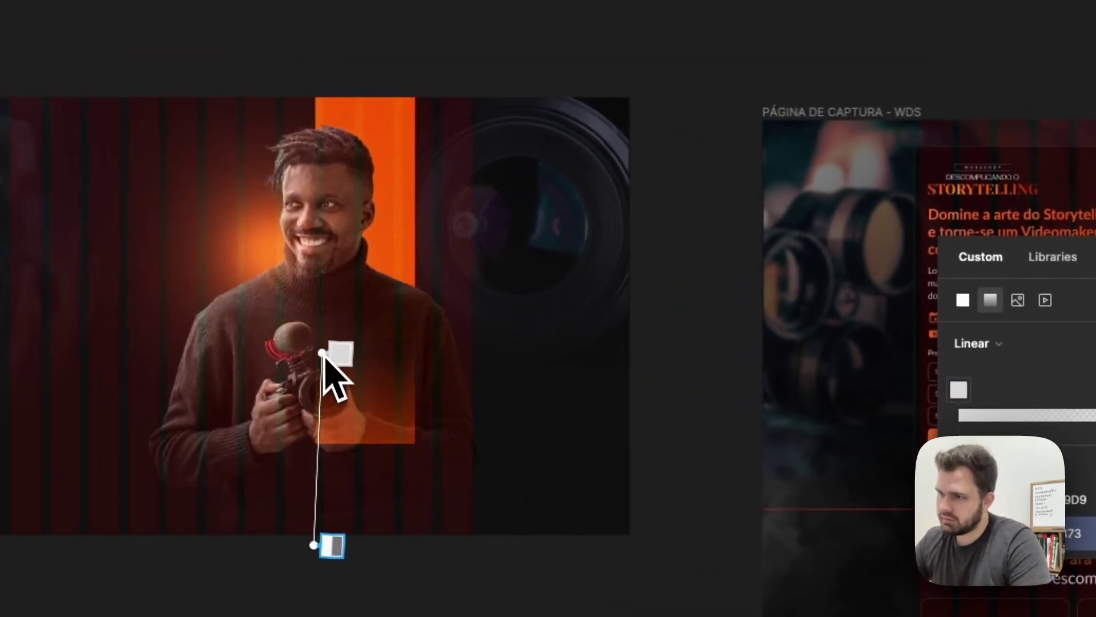
left_click_drag(314, 359, 311, 384)
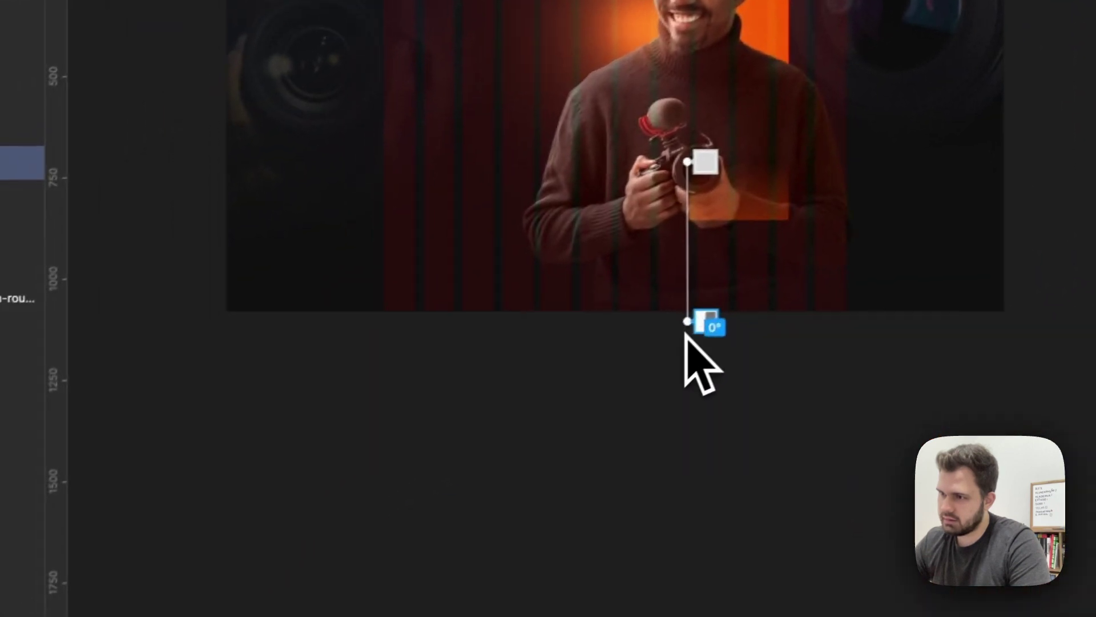
left_click_drag(314, 546, 301, 575)
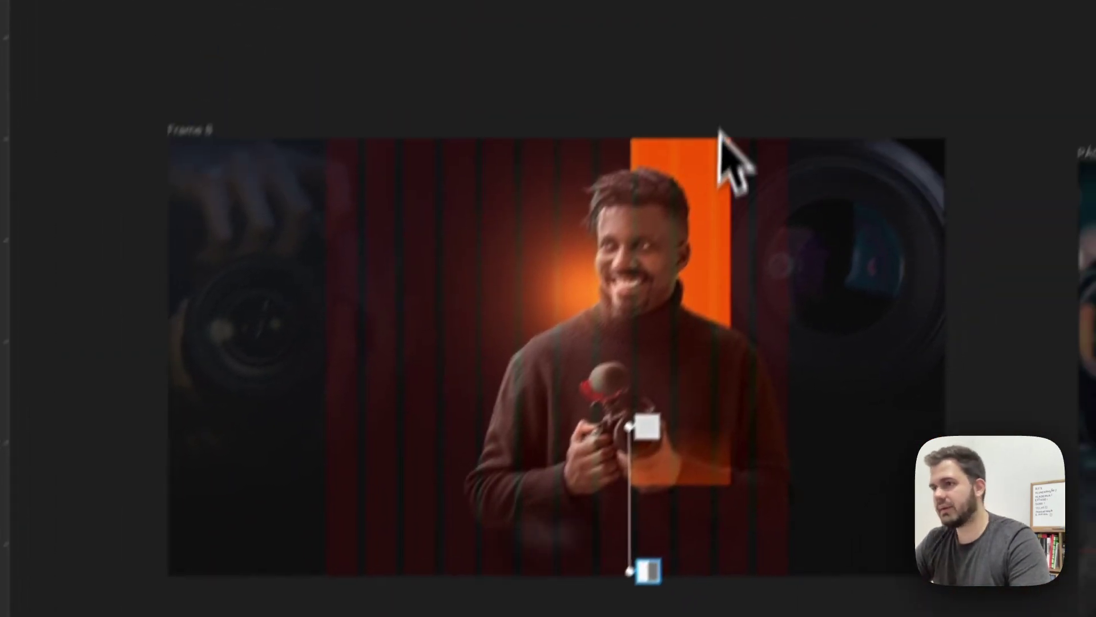
key("Escape")
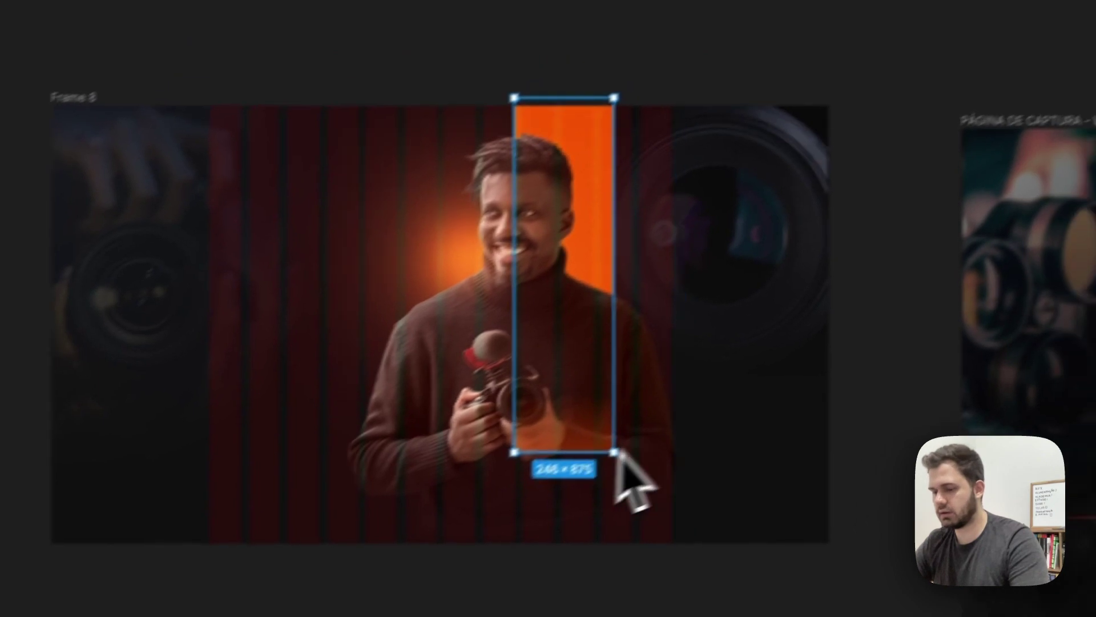
Step: Shorten the orange strip behind the presenter from its lower edge to about 246 × 656
key("v")
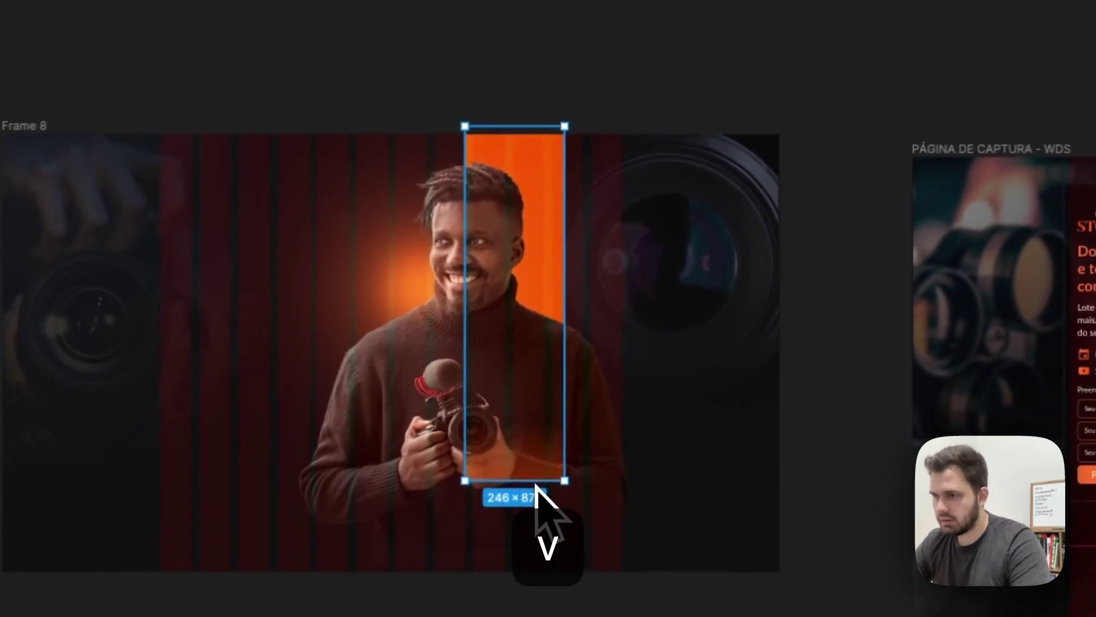
left_click_drag(539, 478, 538, 409)
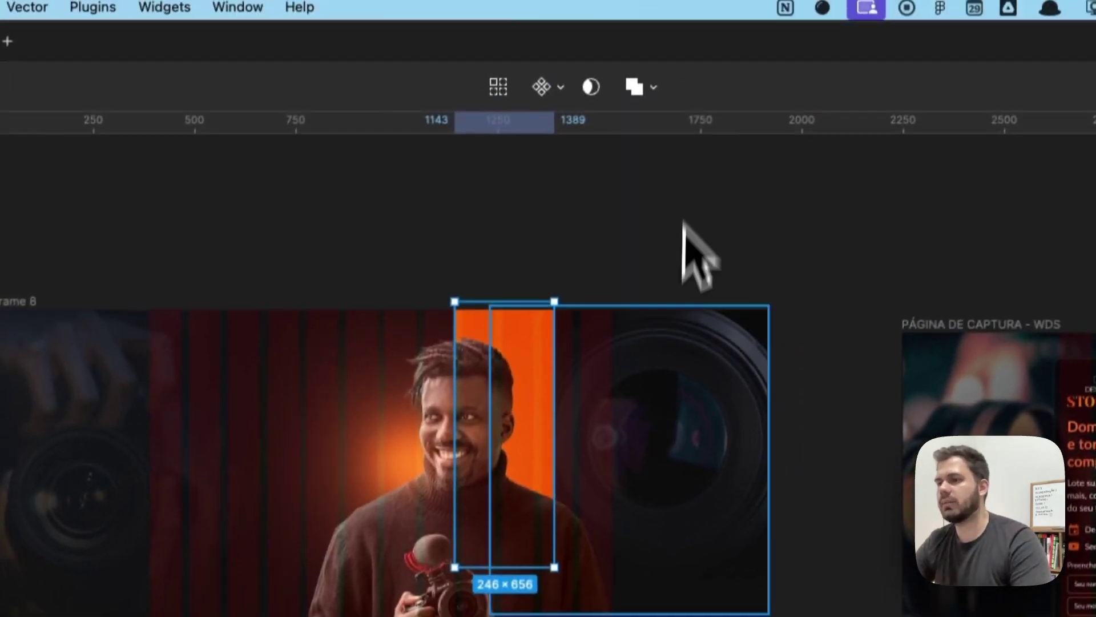
left_click(653, 165)
scroll(440, 465, "up", 3)
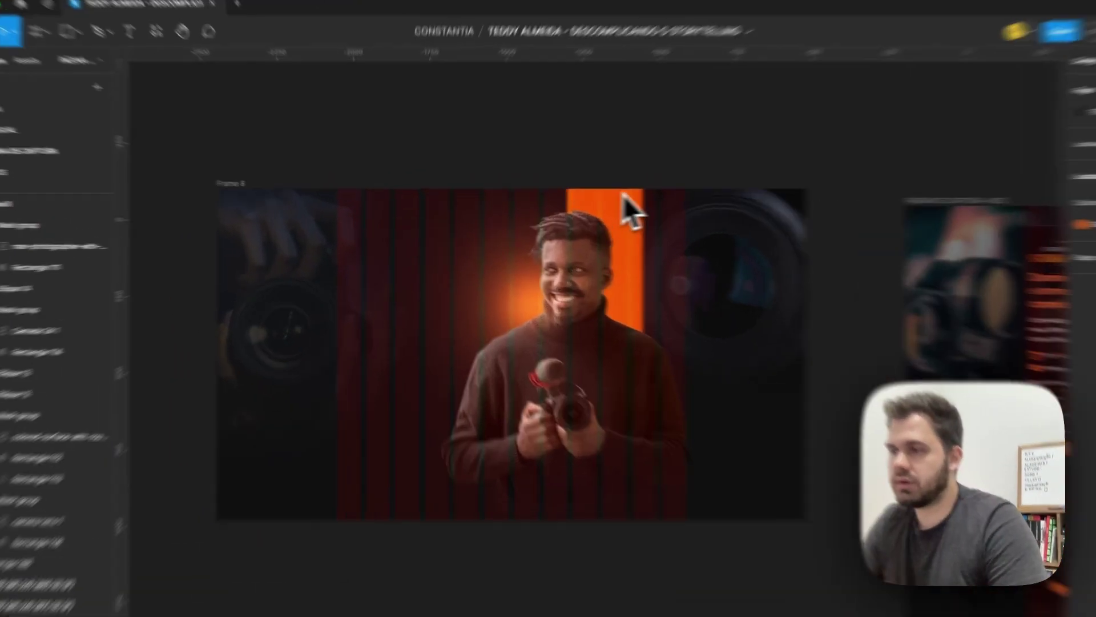
Step: Examine the presenter's mask group layers in Frame 8 and the sign-up form group on the reference capture page
left_click(574, 213)
left_click(502, 336)
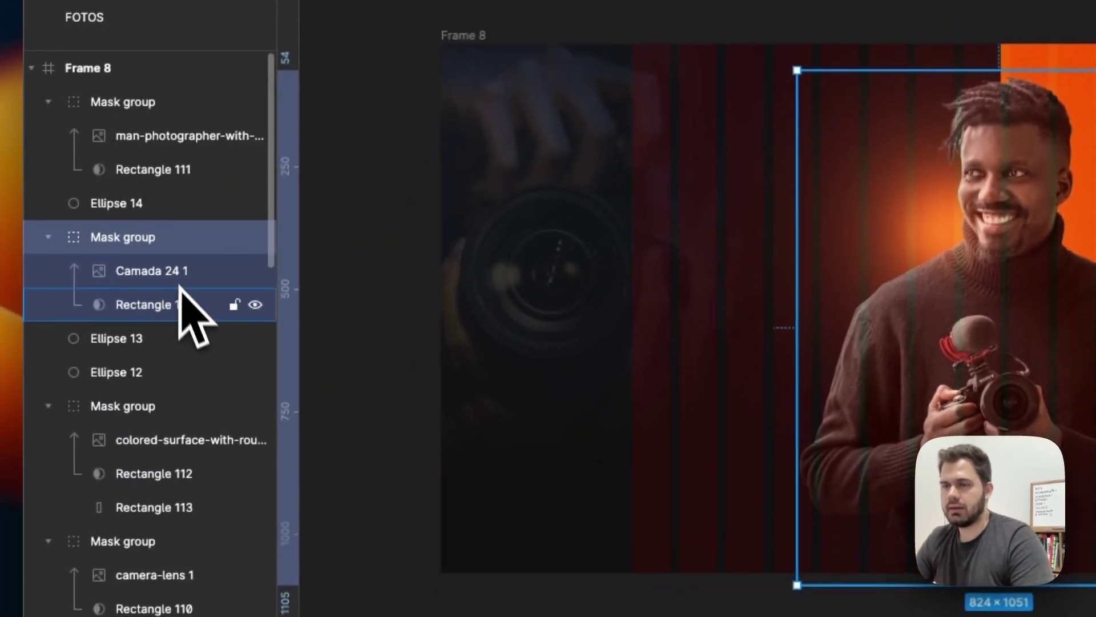
left_click(176, 305)
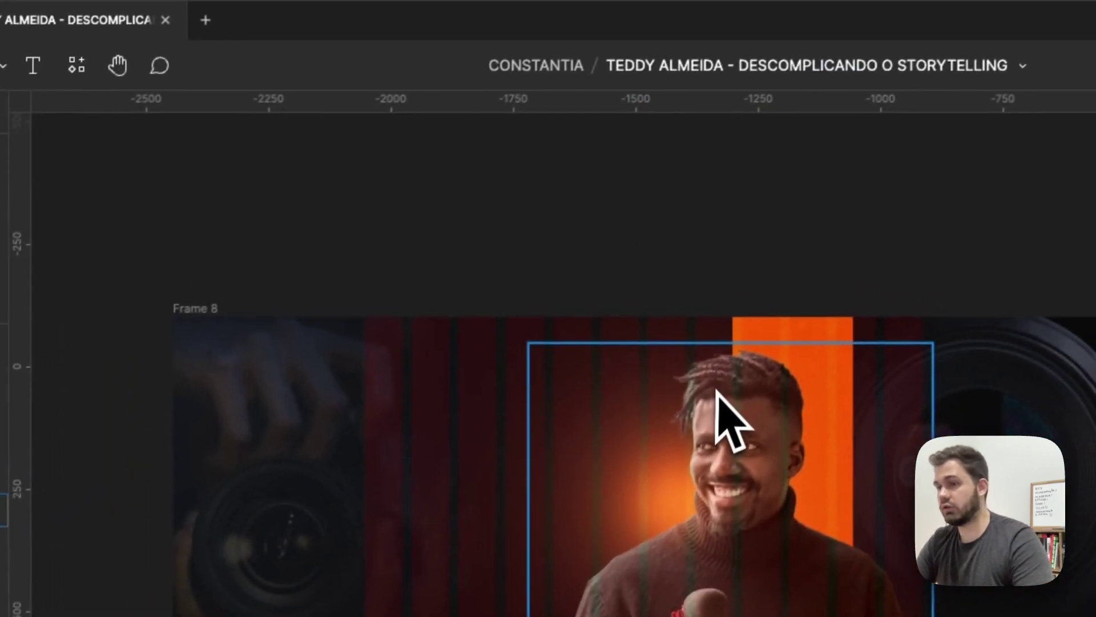
left_click(355, 337)
scroll(350, 359, "down", 5)
scroll(345, 320, "up", 3)
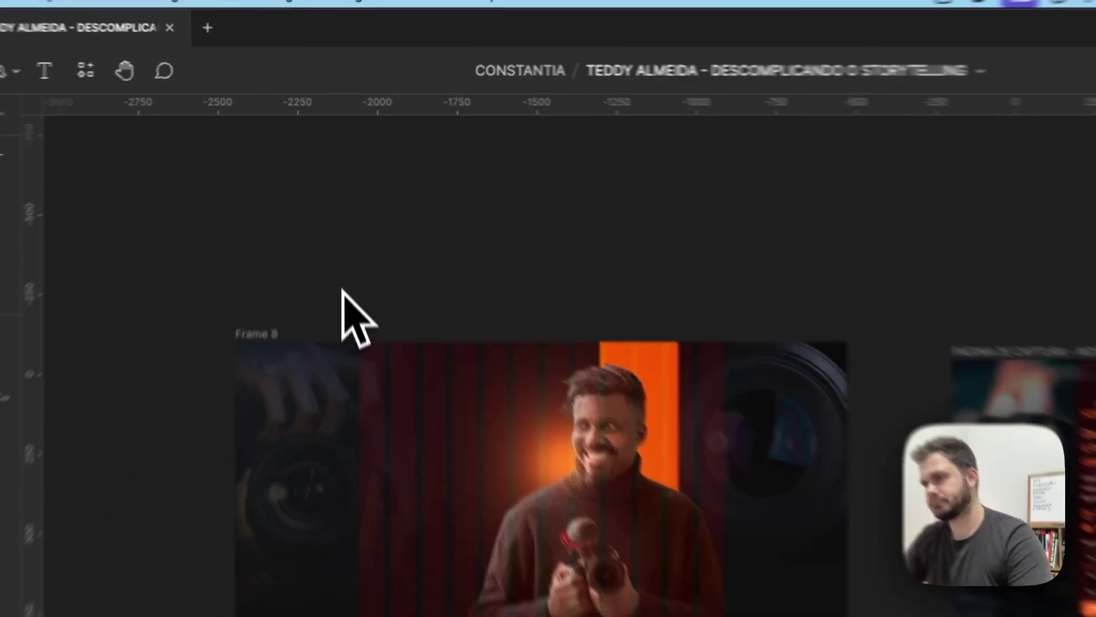
scroll(400, 251, "up", 2)
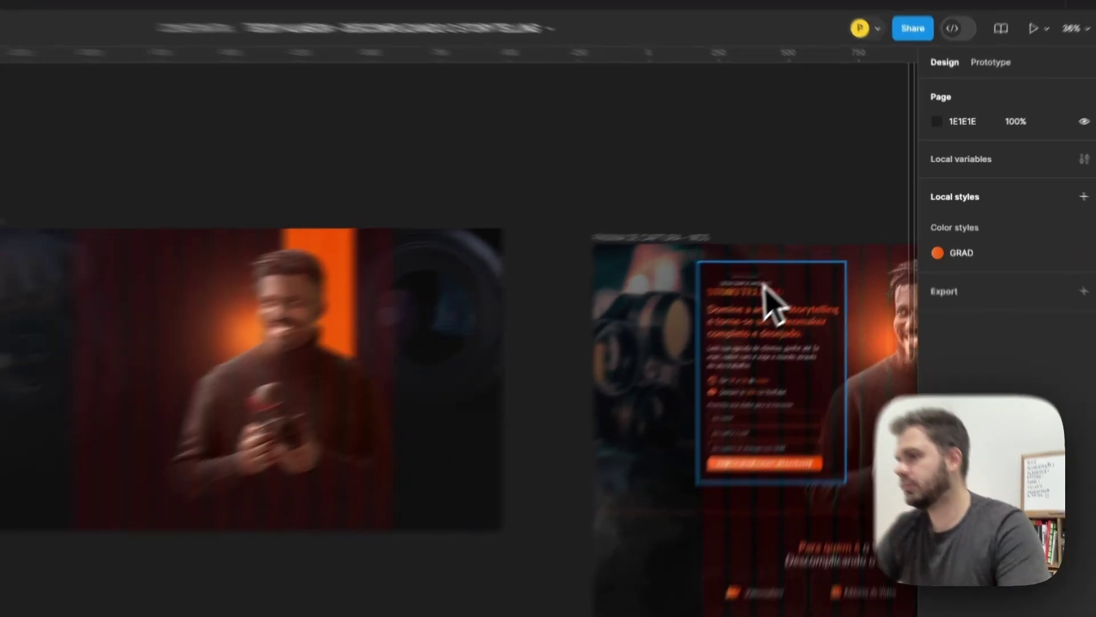
left_click(821, 261)
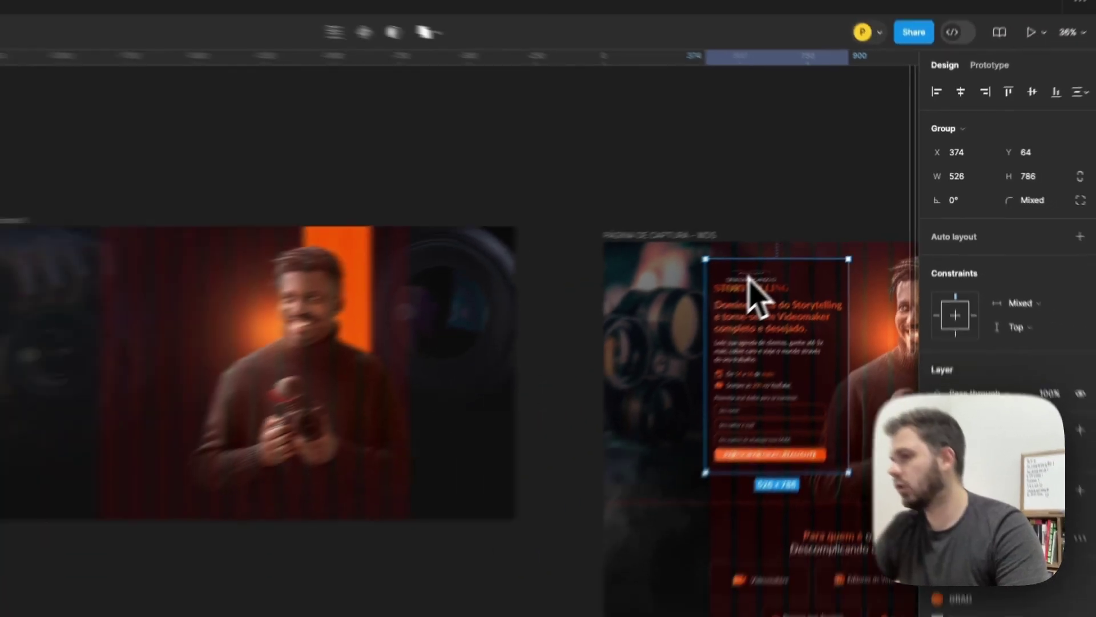
scroll(682, 387, "up", 5)
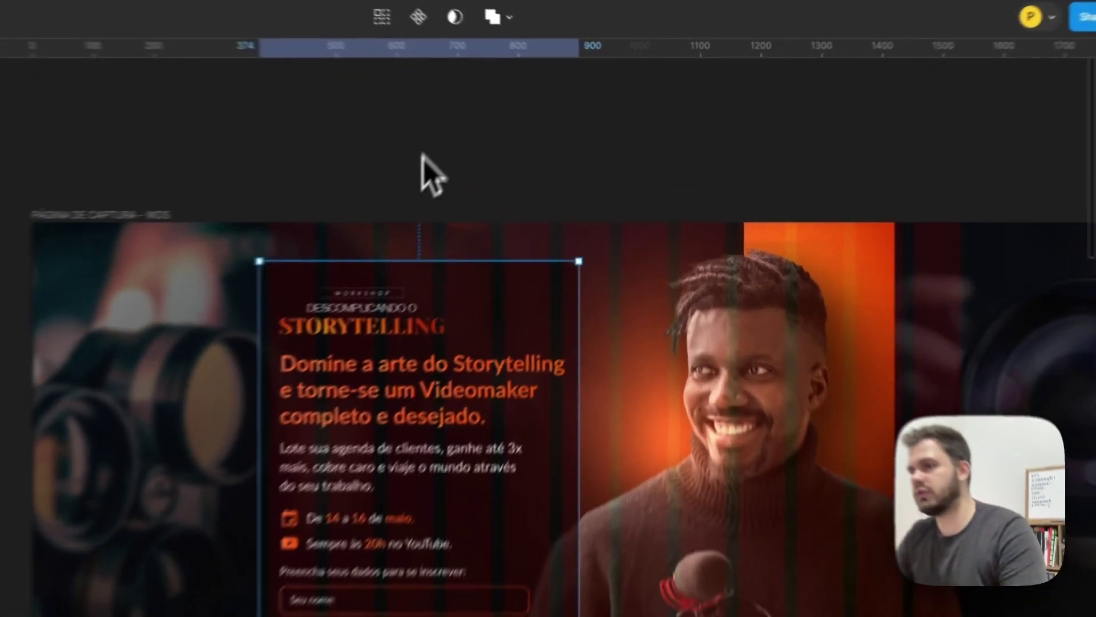
left_click(537, 158)
scroll(797, 388, "down", 2)
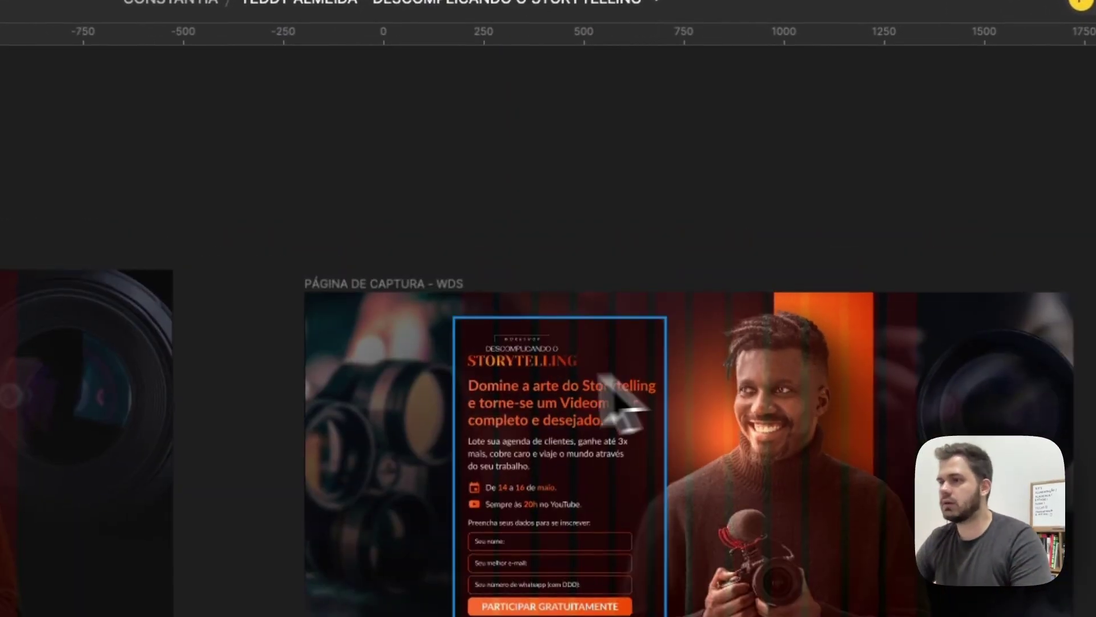
Step: Copy the Descomplicando o Storytelling logo from the reference page into Frame 8 and place it over the striped wall beside the presenter
left_click(511, 321)
double_click(505, 360)
key("super+c")
scroll(457, 497, "left", 10)
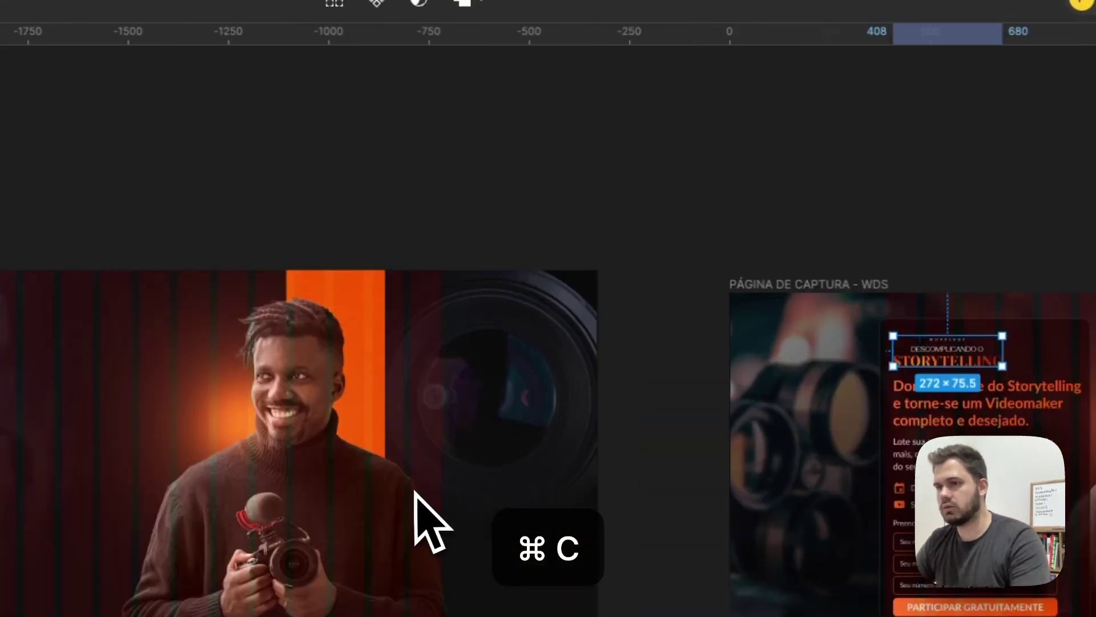
left_click(311, 231)
key("super+v")
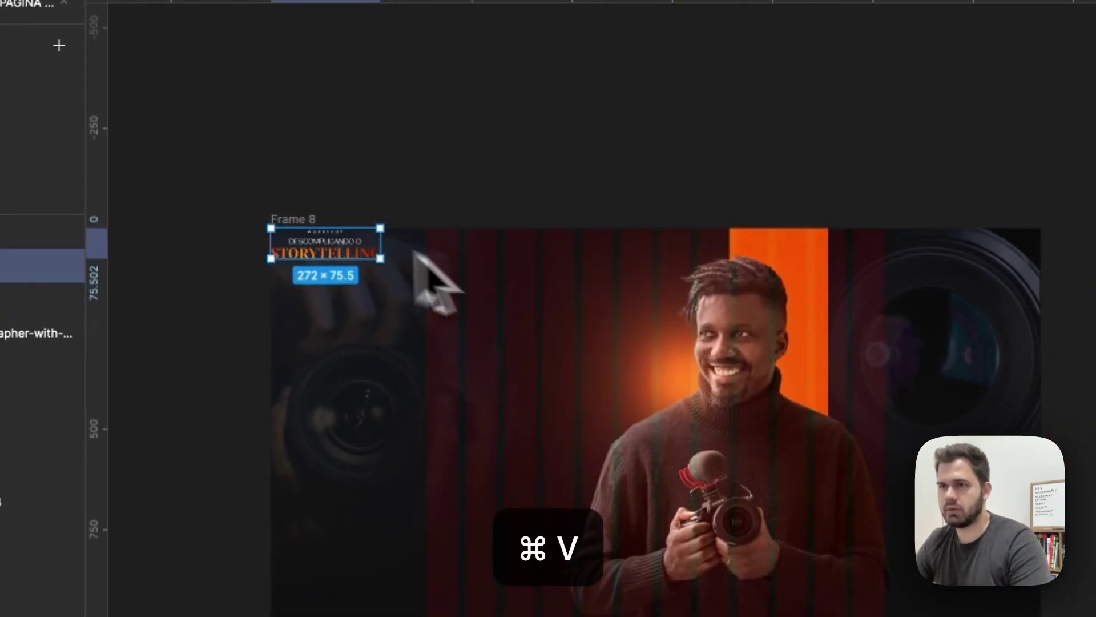
left_click_drag(350, 254, 525, 359)
left_click_drag(502, 322, 506, 312)
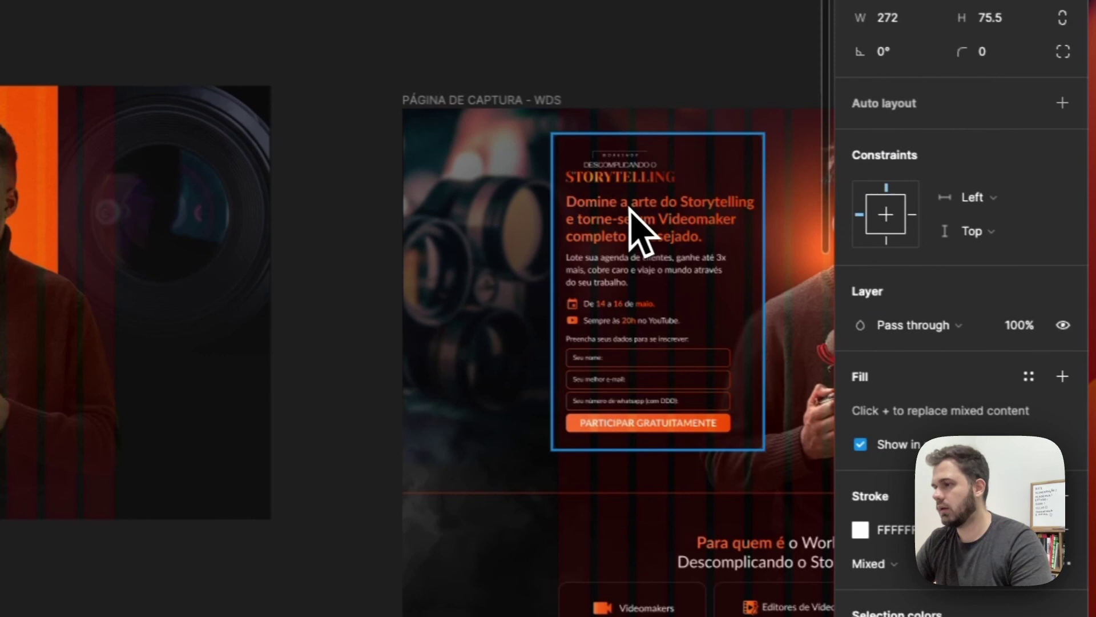
Step: Copy the "Domine a arte do Storytelling" headline from the capture page into a new text box about 387 × 246 below Frame 8's logo
double_click(616, 211)
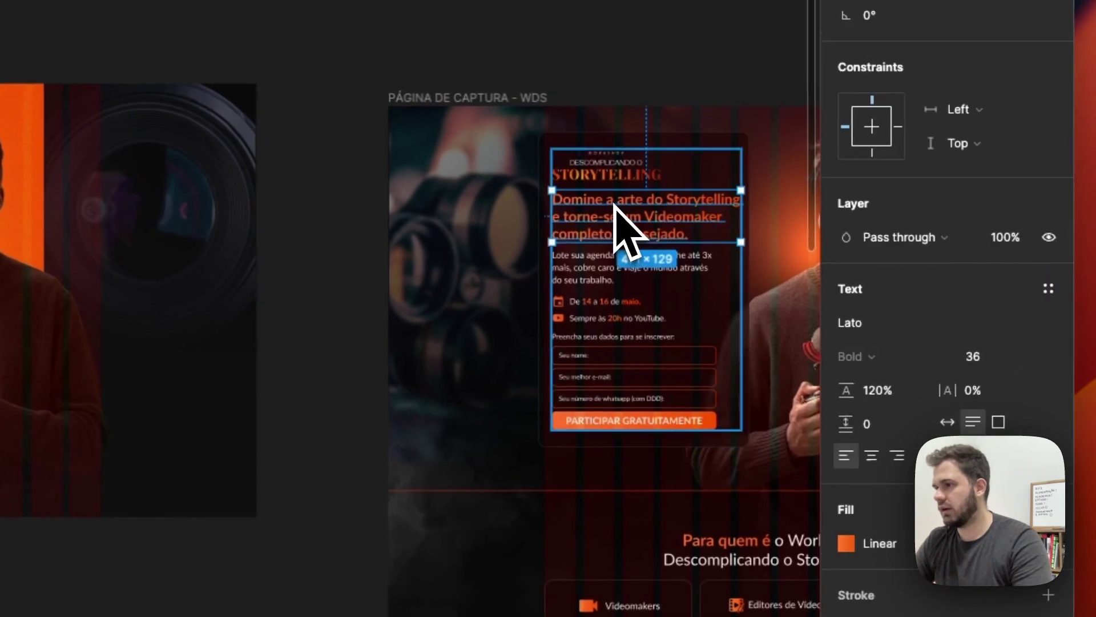
double_click(614, 205)
key("super+c")
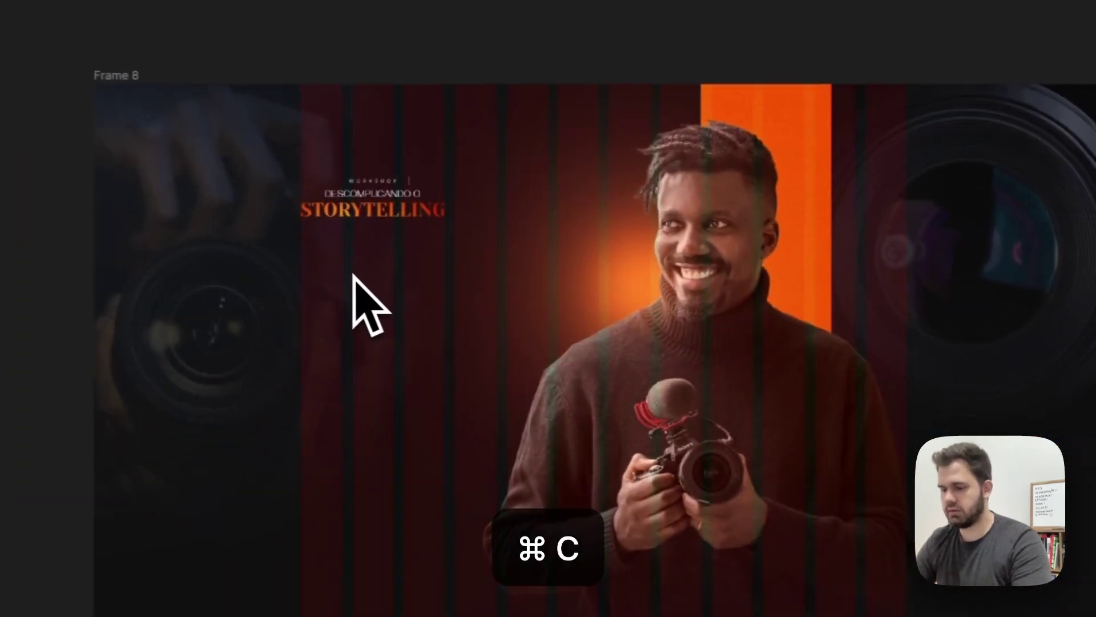
key("t")
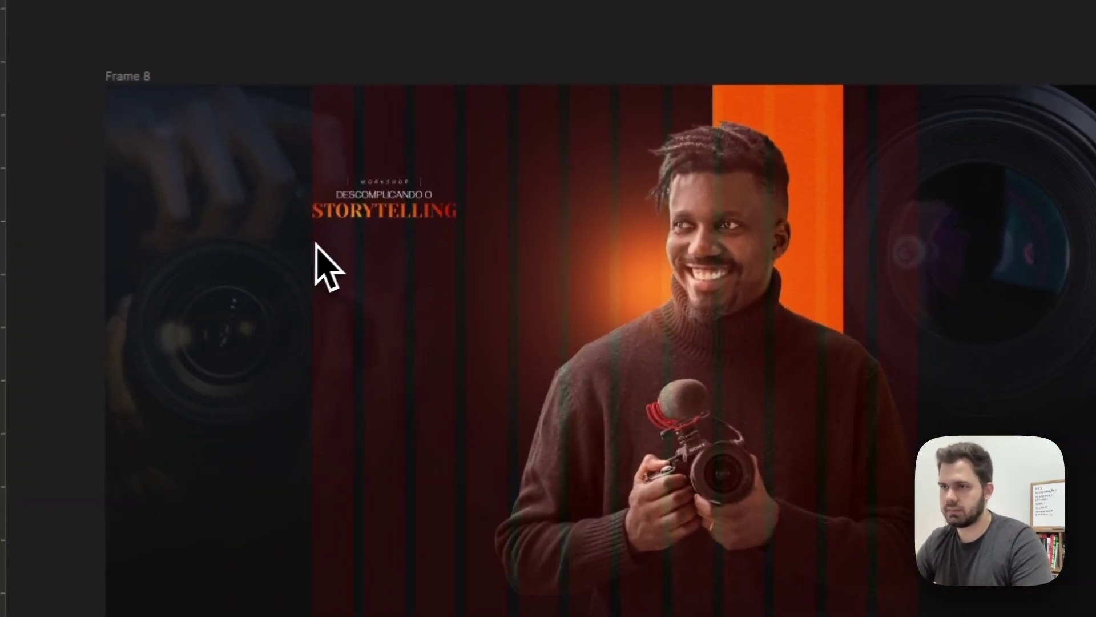
left_click_drag(312, 240, 520, 371)
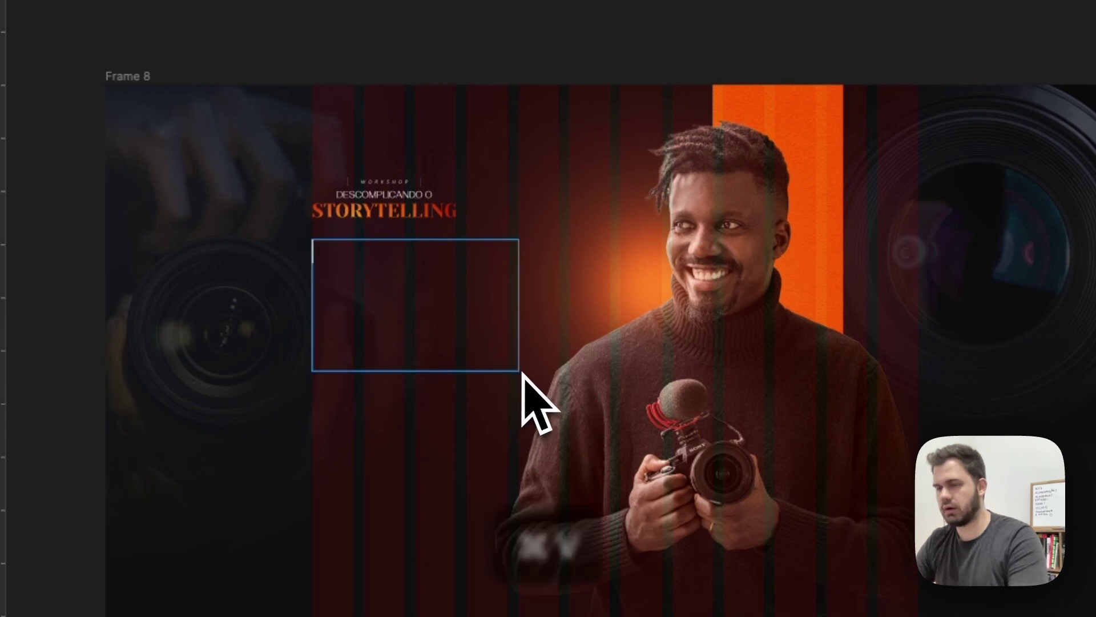
key("super+v")
key("super+a")
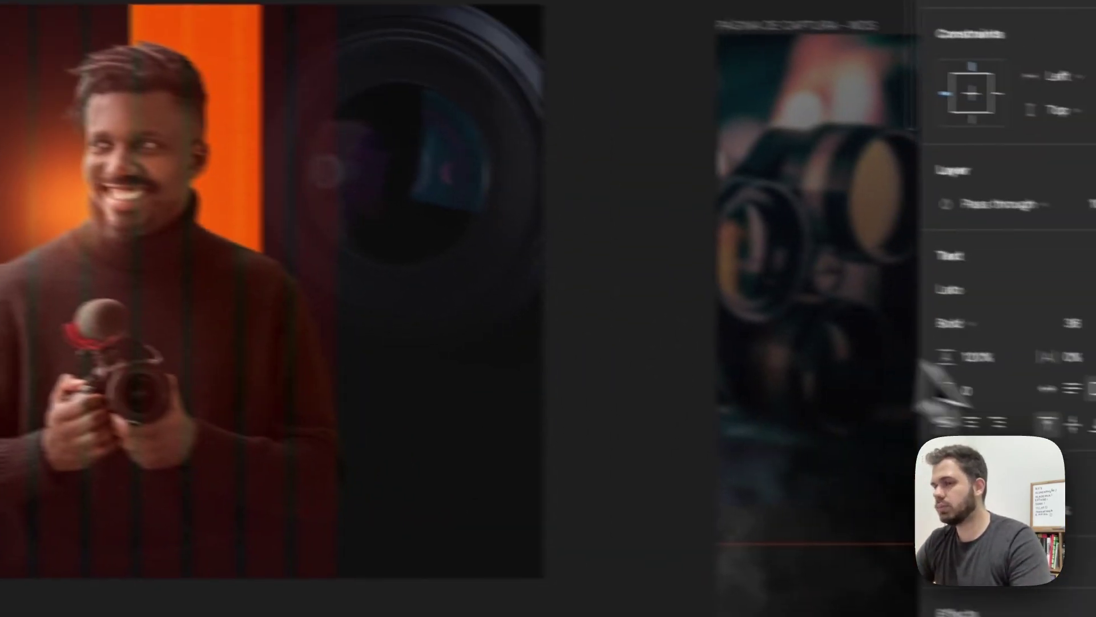
key("Escape")
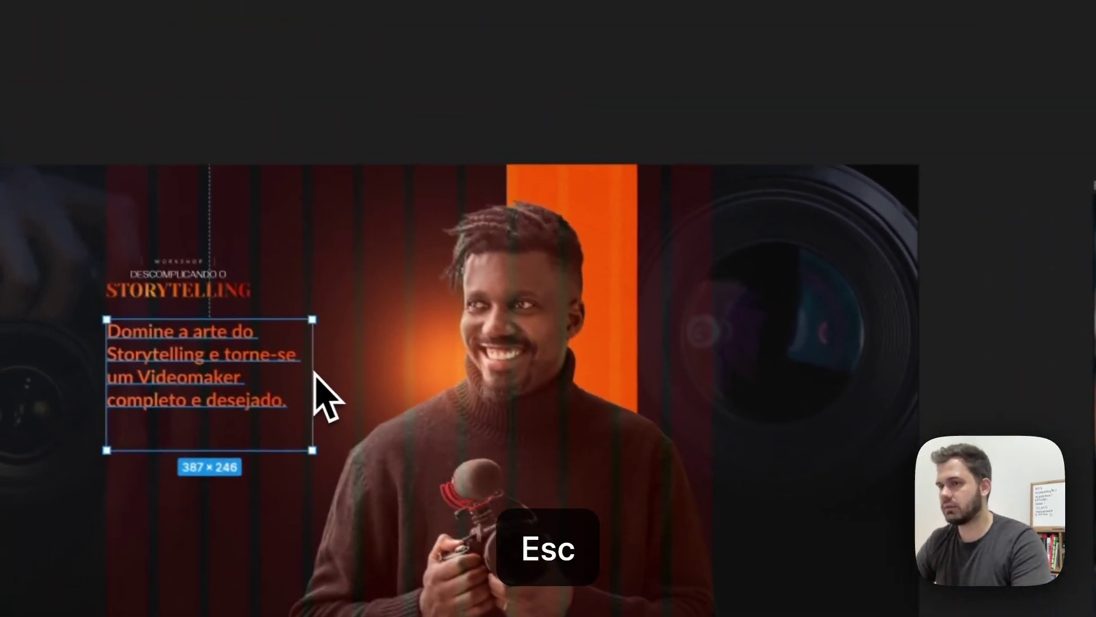
Step: Resize Frame 8's headline text box to about 483 × 129 so the text wraps onto three lines, and deselect it
left_click_drag(316, 378, 370, 404)
left_click_drag(320, 455, 308, 394)
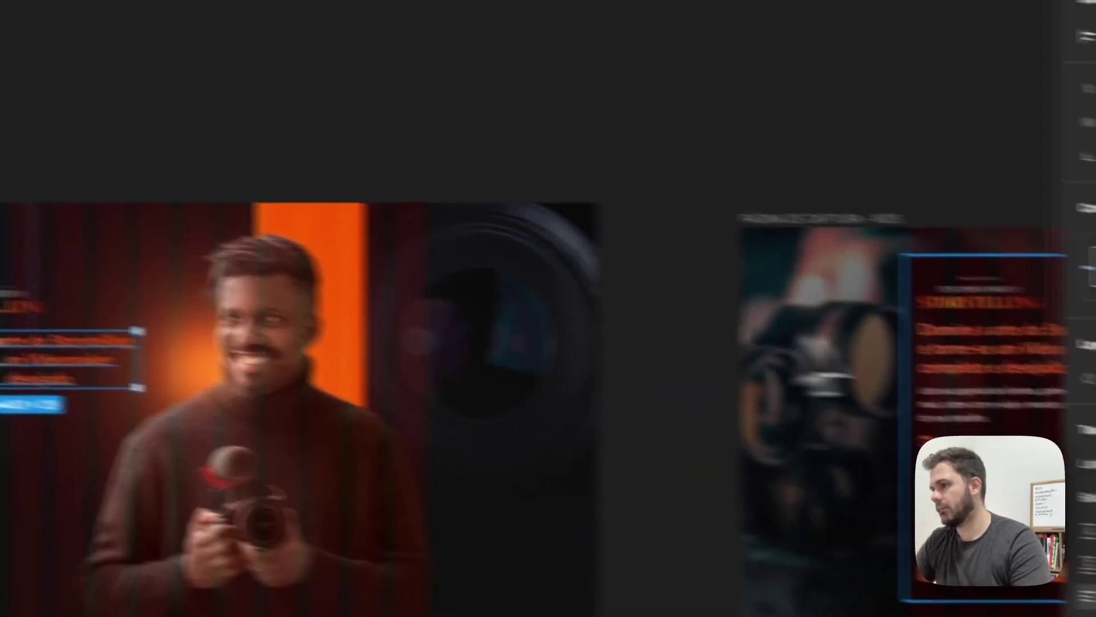
double_click(814, 321)
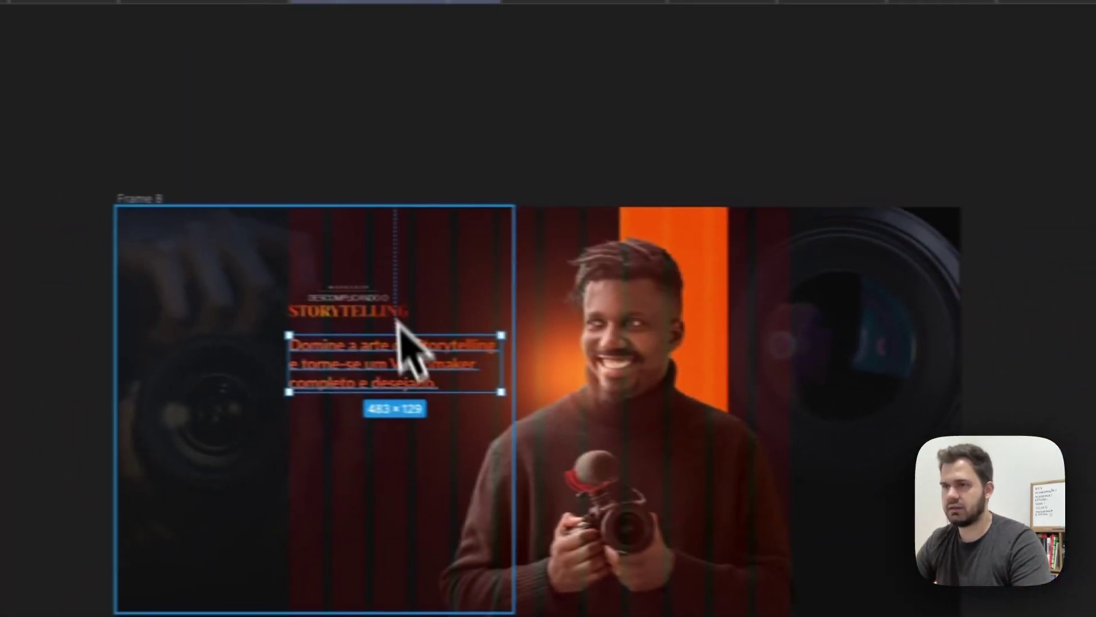
left_click(404, 194)
scroll(328, 280, "down", 2)
Step: Copy the "Lote sua agenda de clientes" paragraph text from the capture page's form card
key("t")
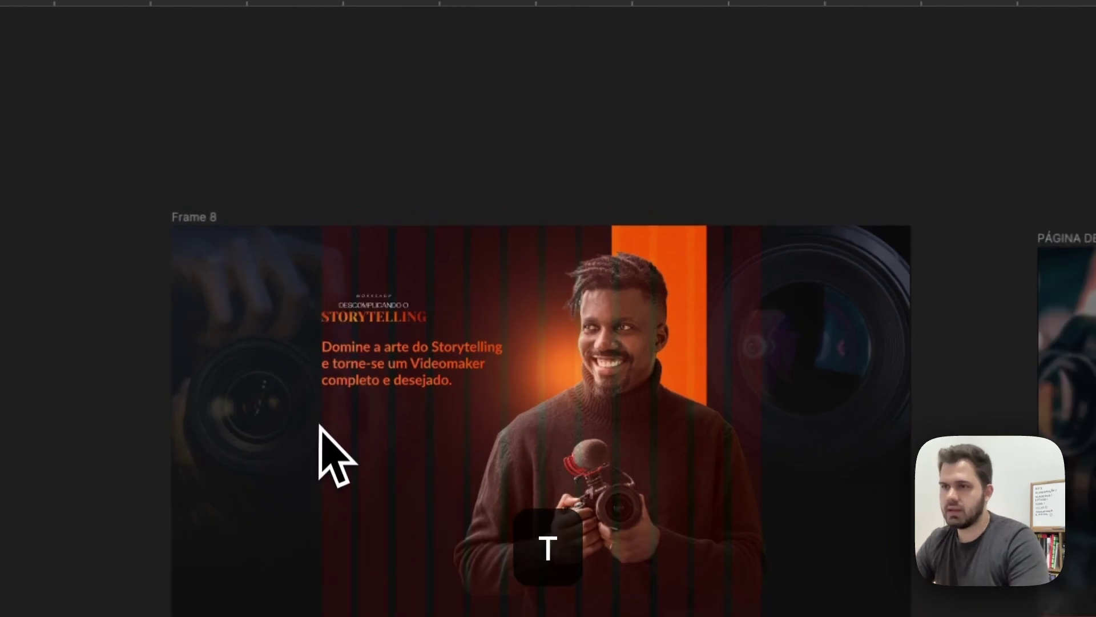
left_click_drag(323, 405, 470, 466)
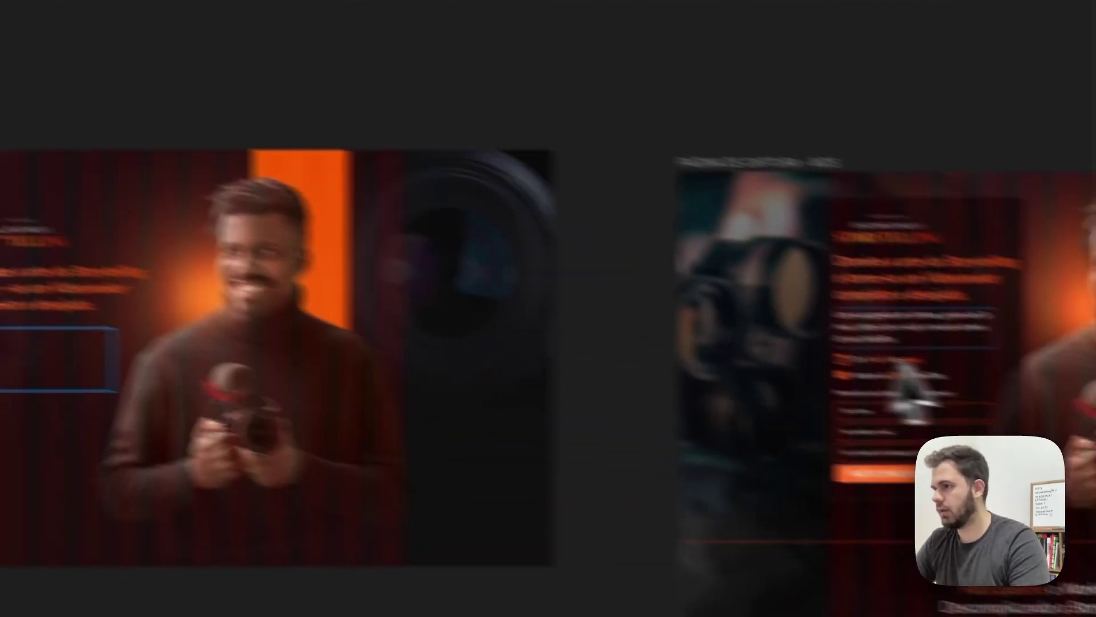
key("super+a")
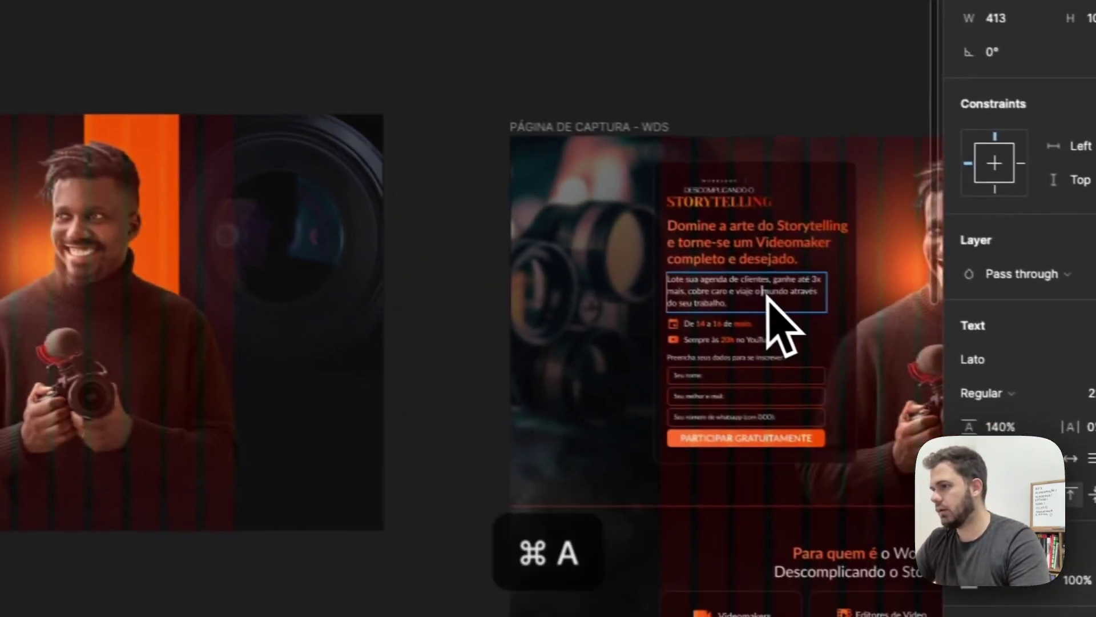
key("super+c")
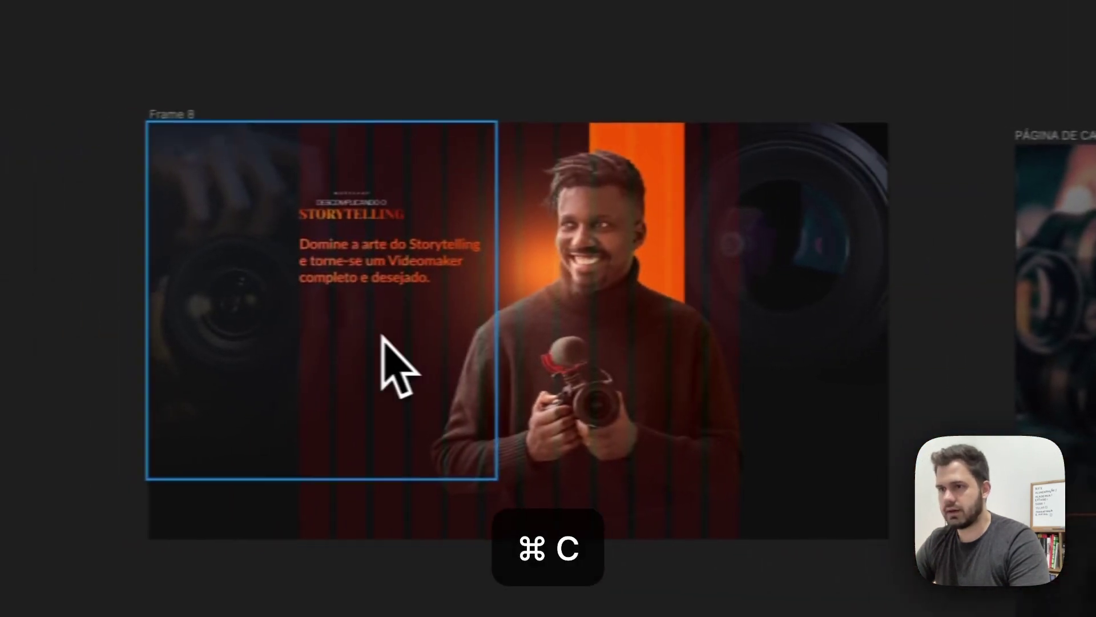
Step: Paste the copied paragraph into a new text box about 430 × 156 below the headline in Frame 8
left_click(360, 331)
key("t")
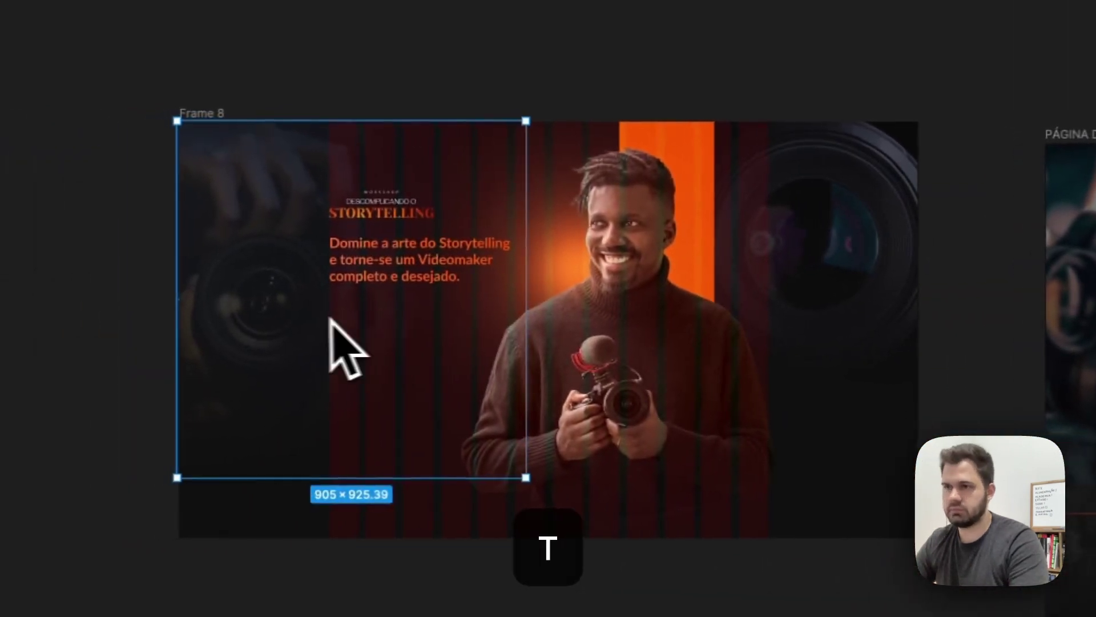
left_click_drag(328, 296, 496, 355)
key("super+v")
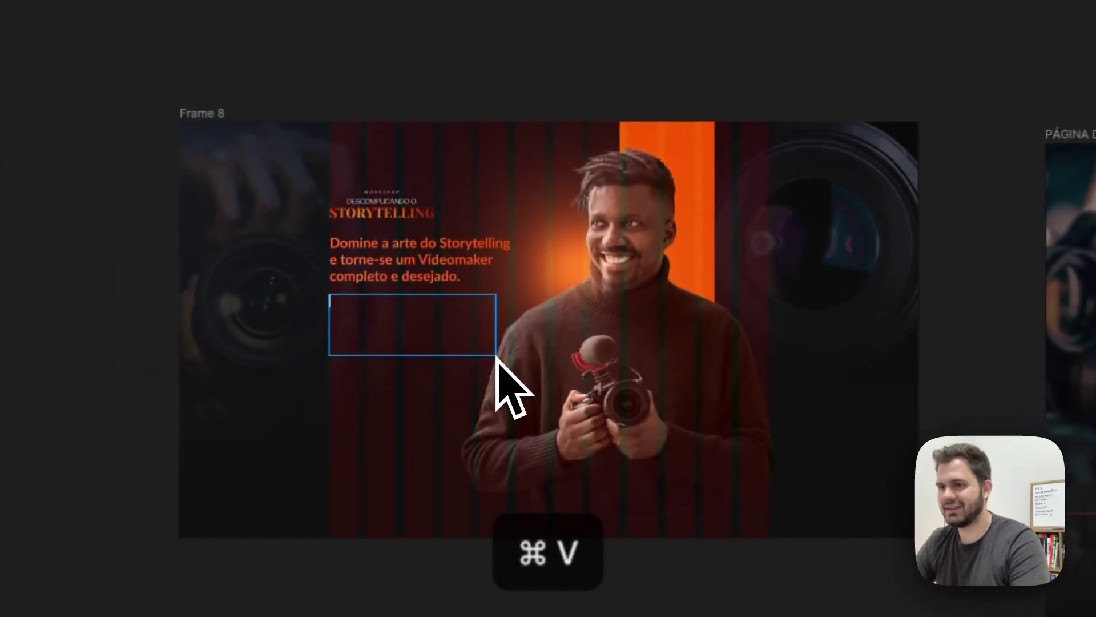
key("super+a")
key("Escape")
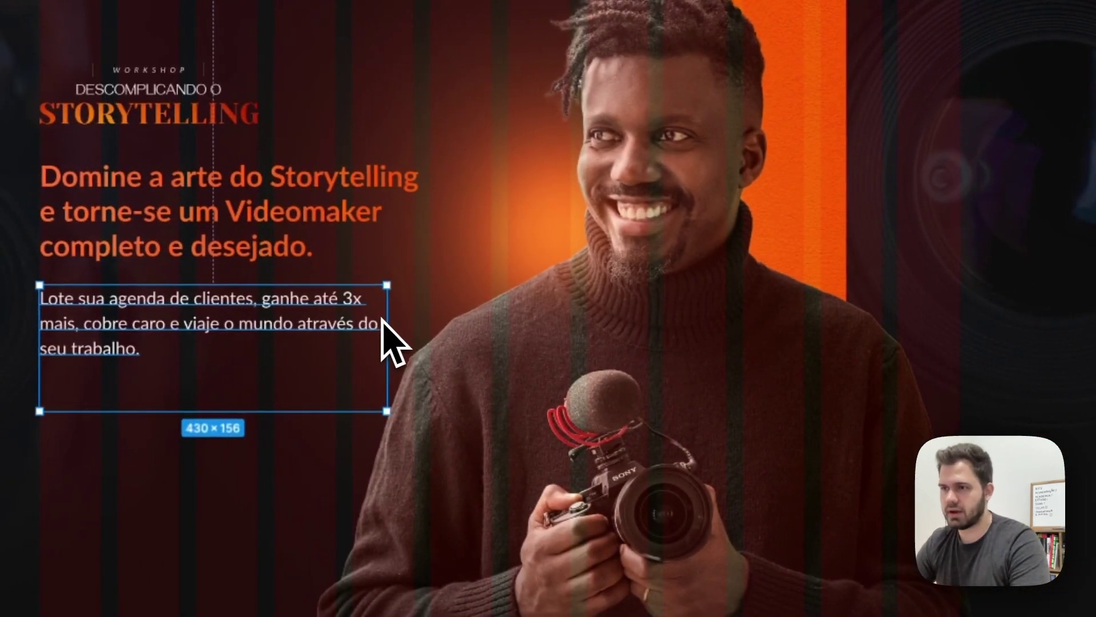
Step: Narrow the pasted paragraph's text box to about 408, shorten it to fit its lines, and delete it
left_click_drag(311, 327, 295, 327)
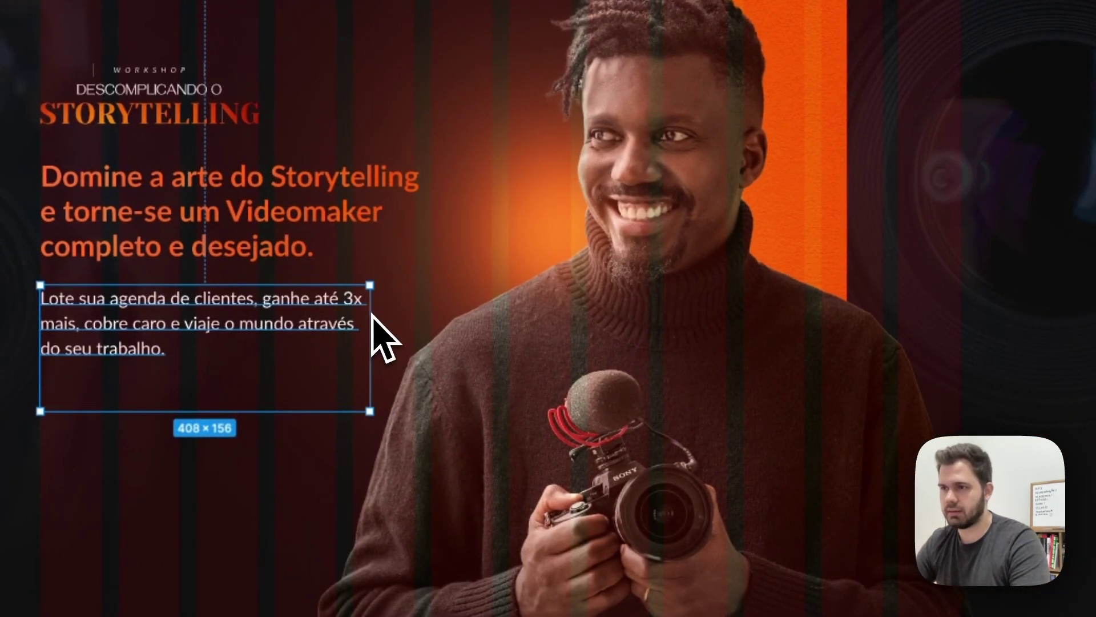
left_click_drag(297, 411, 297, 355)
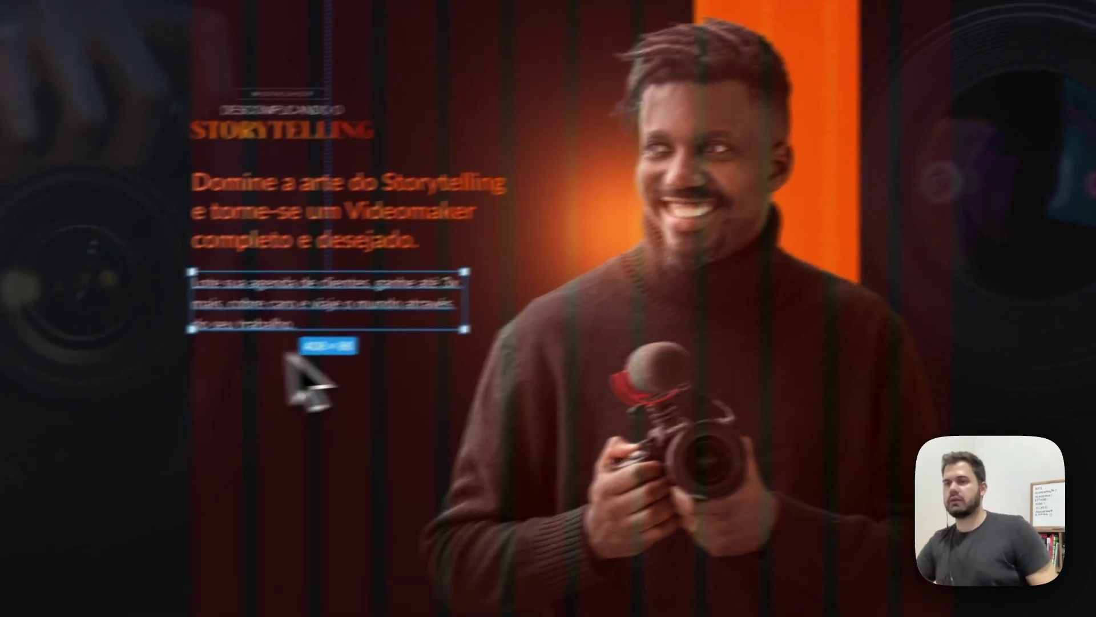
key("BackSpace")
Step: Draw a new text box about 387 × 163 below Frame 8's headline and paste the "Lote sua agenda de clientes" paragraph into it
scroll(556, 400, "down", 5)
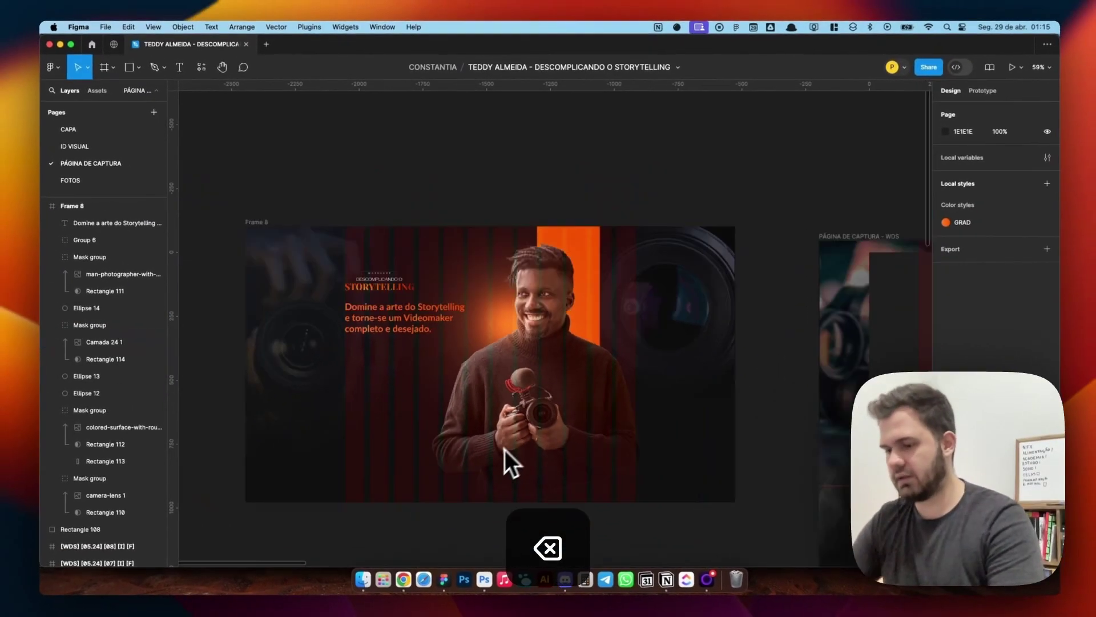
scroll(505, 463, "up", 2)
key("t")
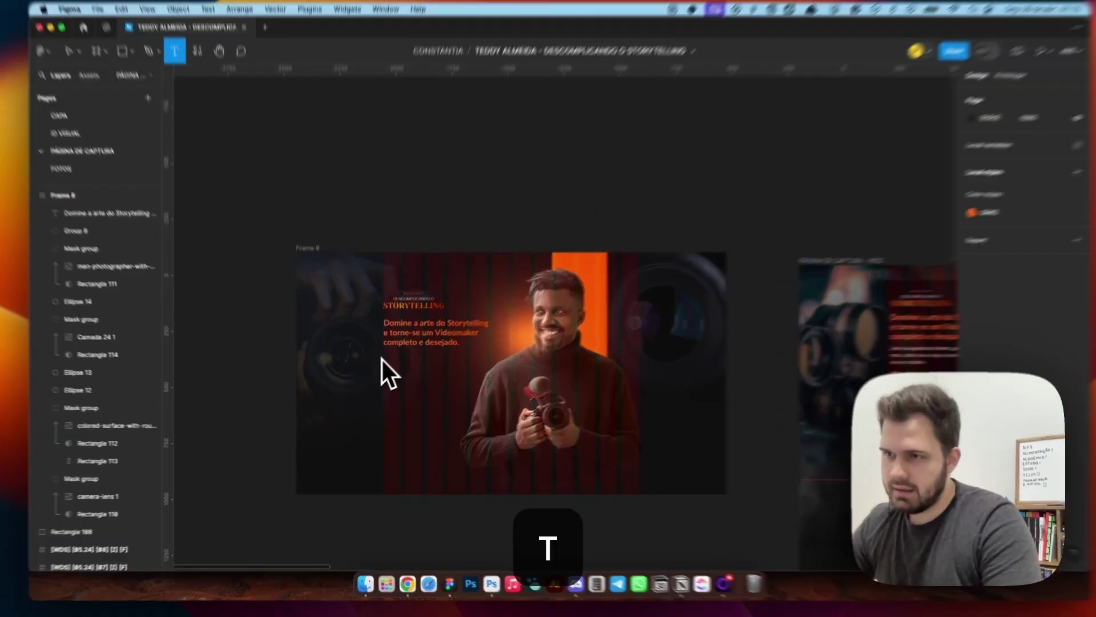
left_click_drag(380, 361, 460, 396)
left_click_drag(620, 341, 621, 341)
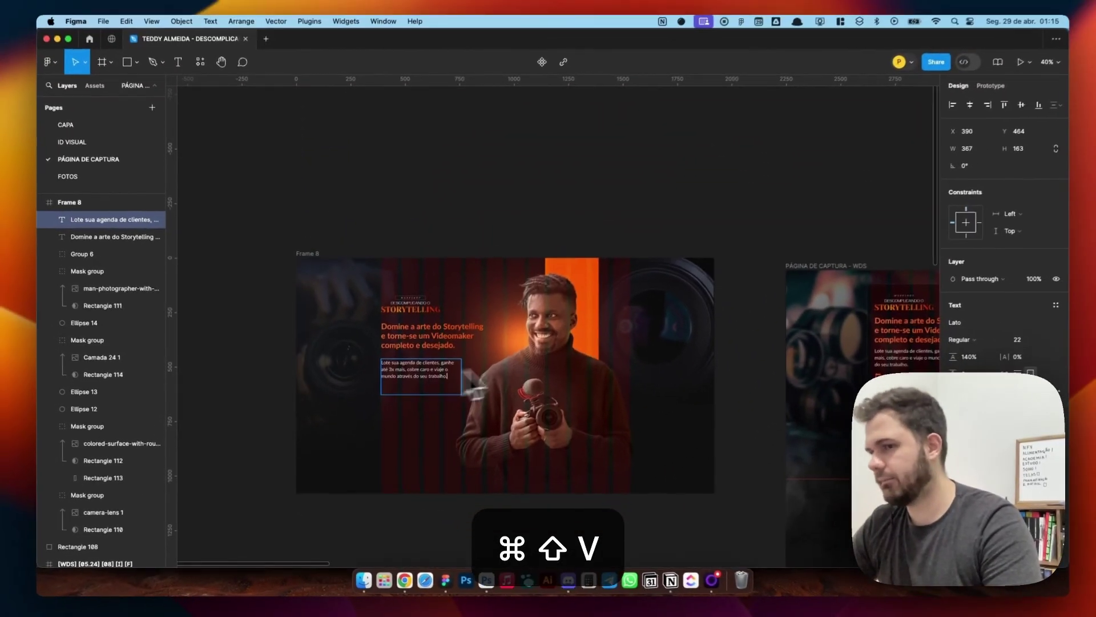
key("cmd+z")
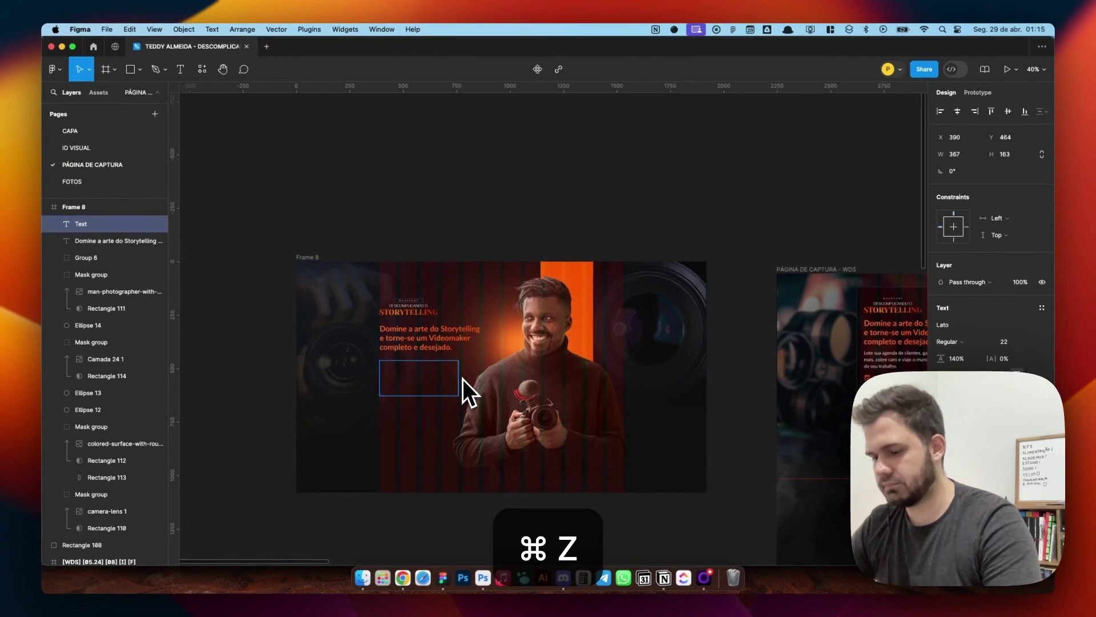
key("cmd+v")
Step: Set the font size of Frame 8's paragraph to 16
left_click(1007, 342)
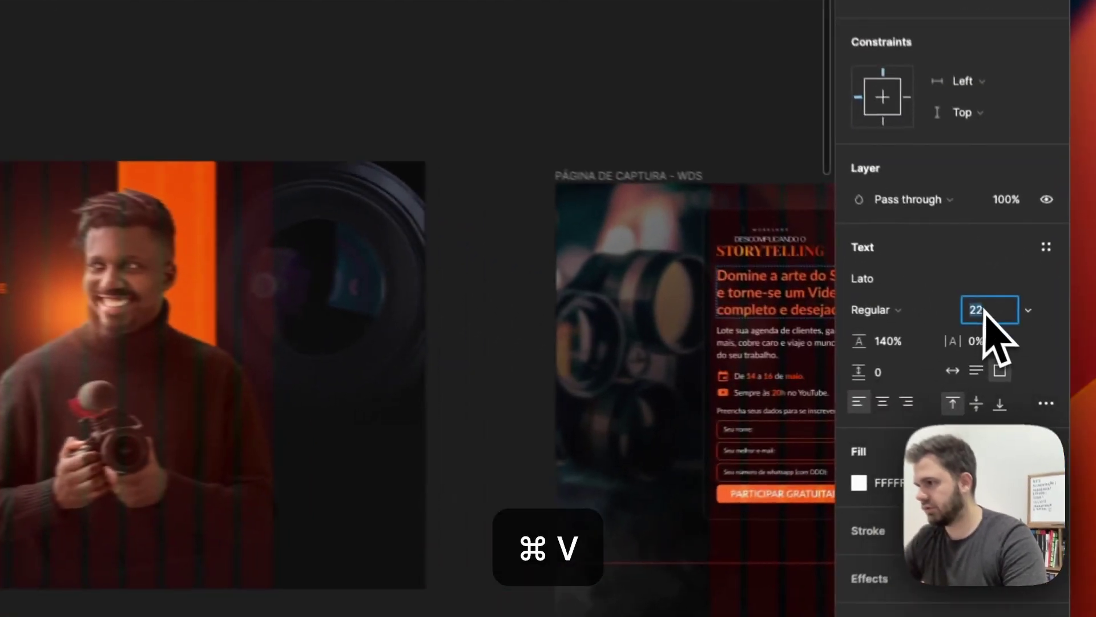
type("16")
key("Return")
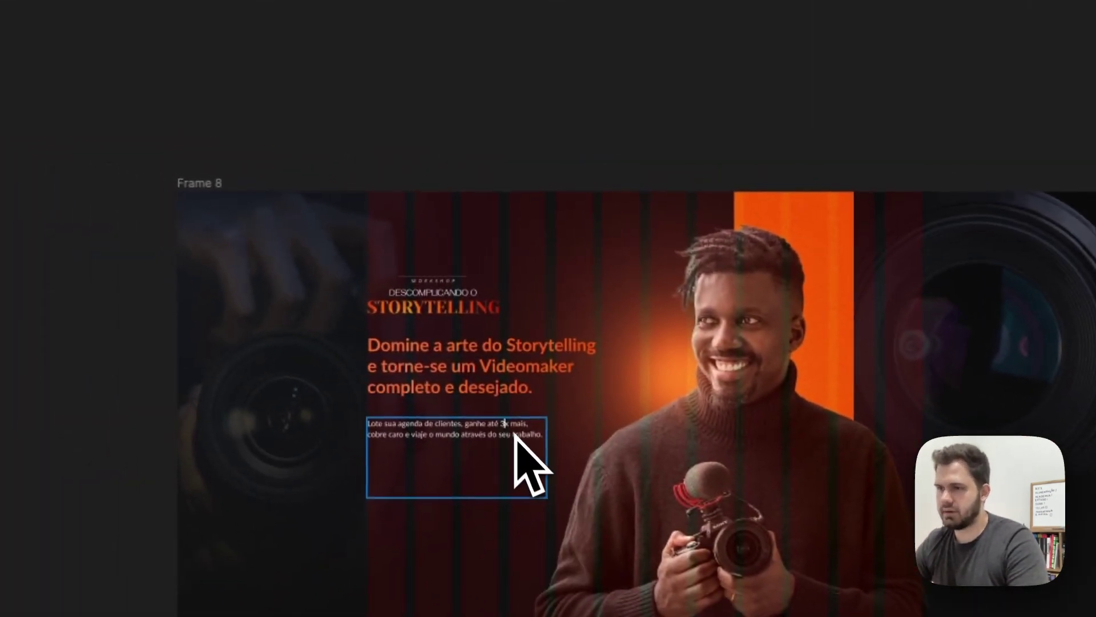
left_click(451, 454)
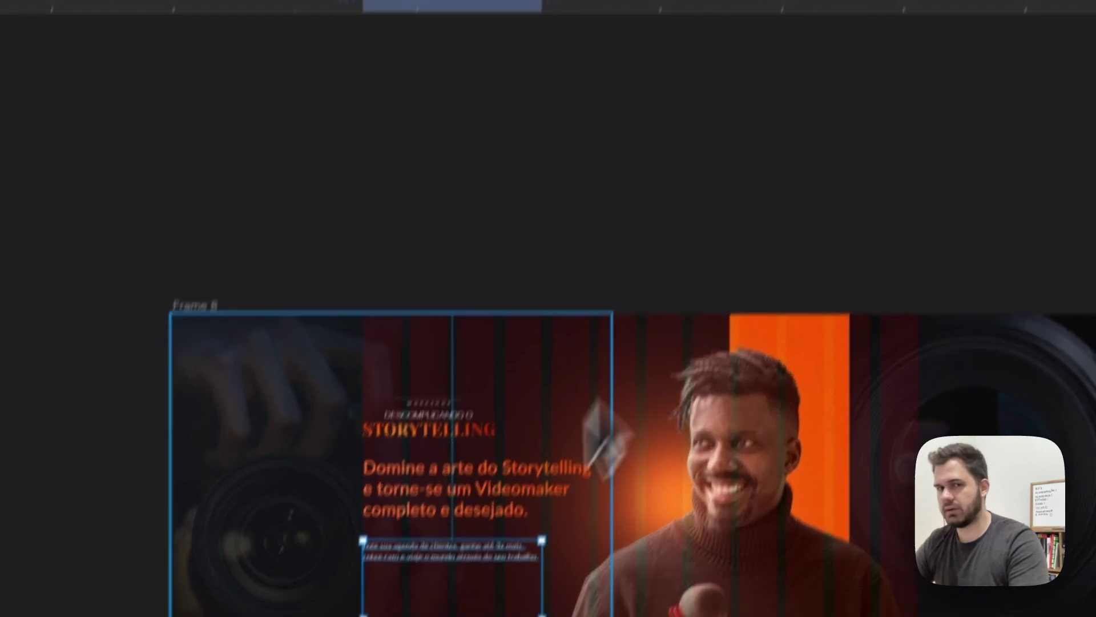
Step: Select all the text of Frame 8's paragraph and set its font size to 22
key("t")
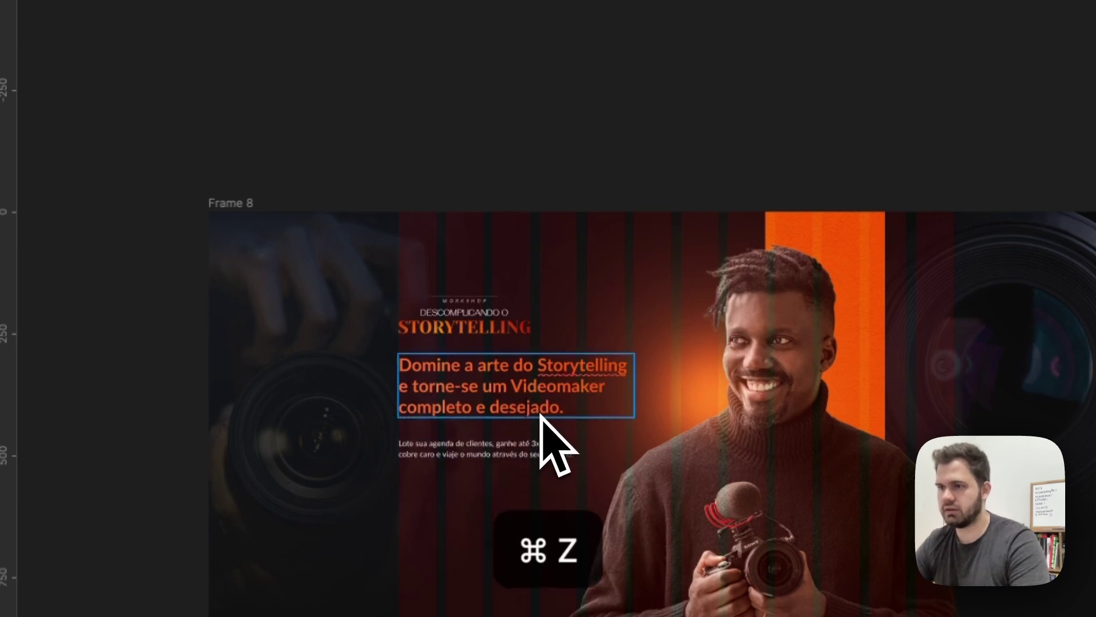
key("super+a")
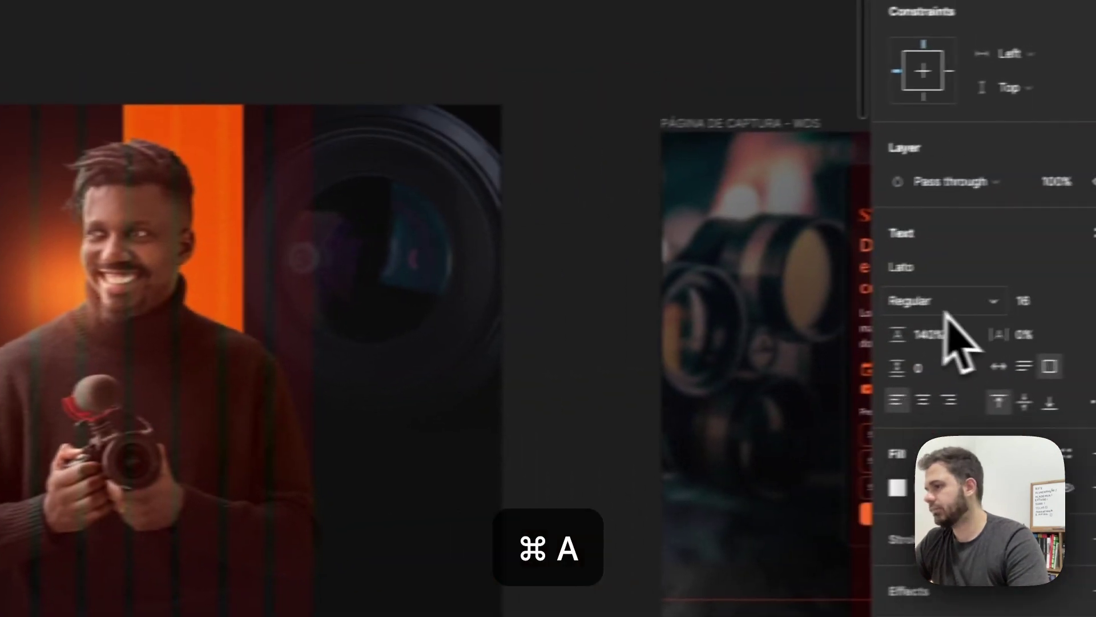
left_click(991, 305)
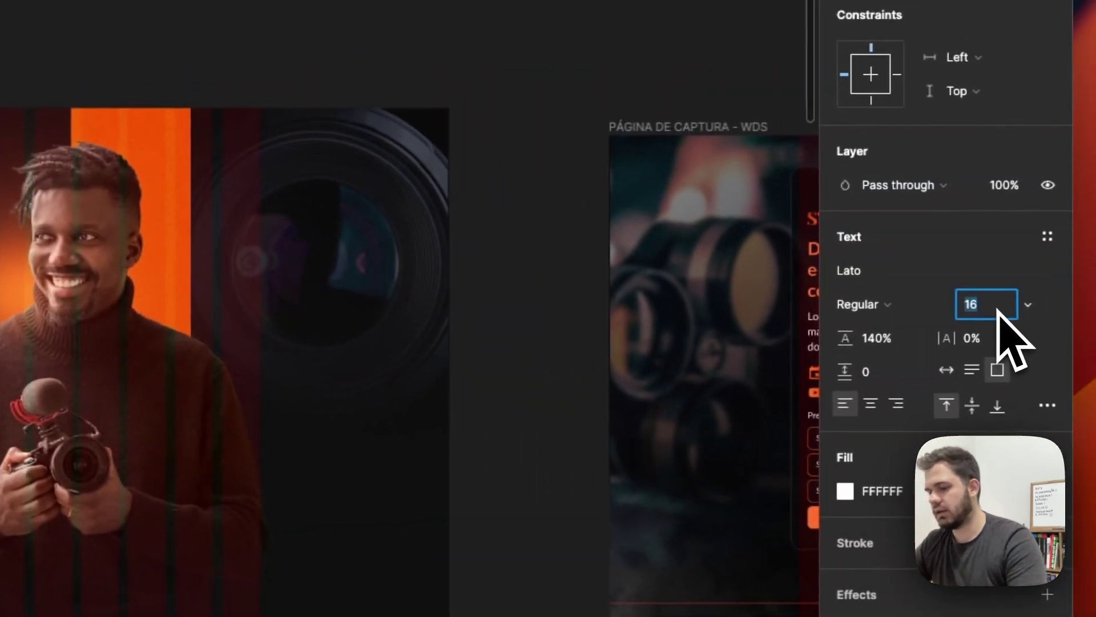
type("222")
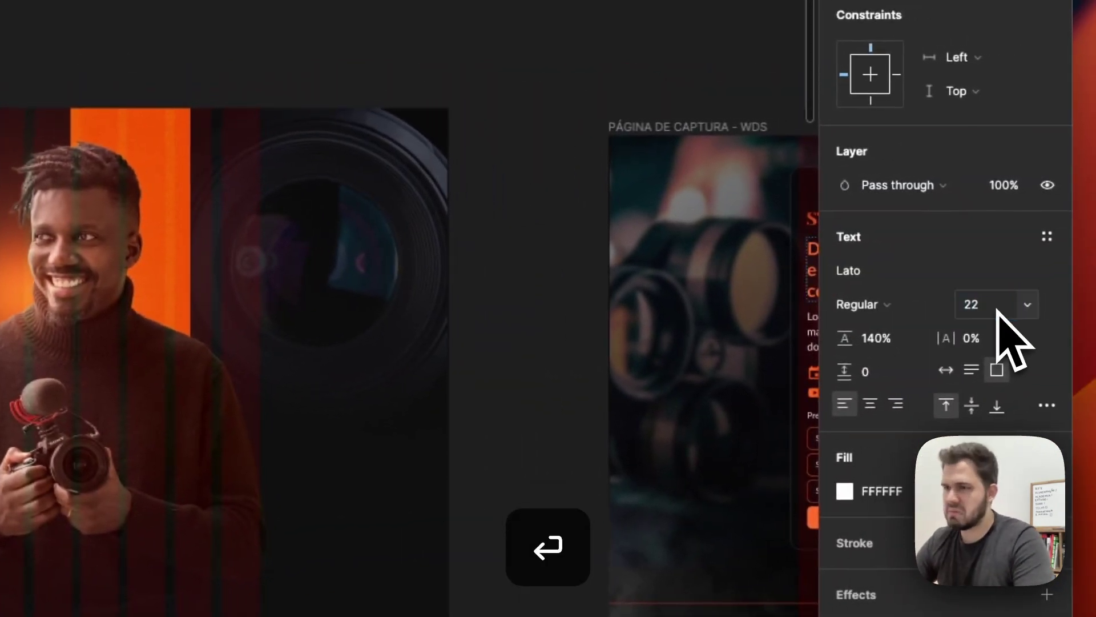
key("Escape")
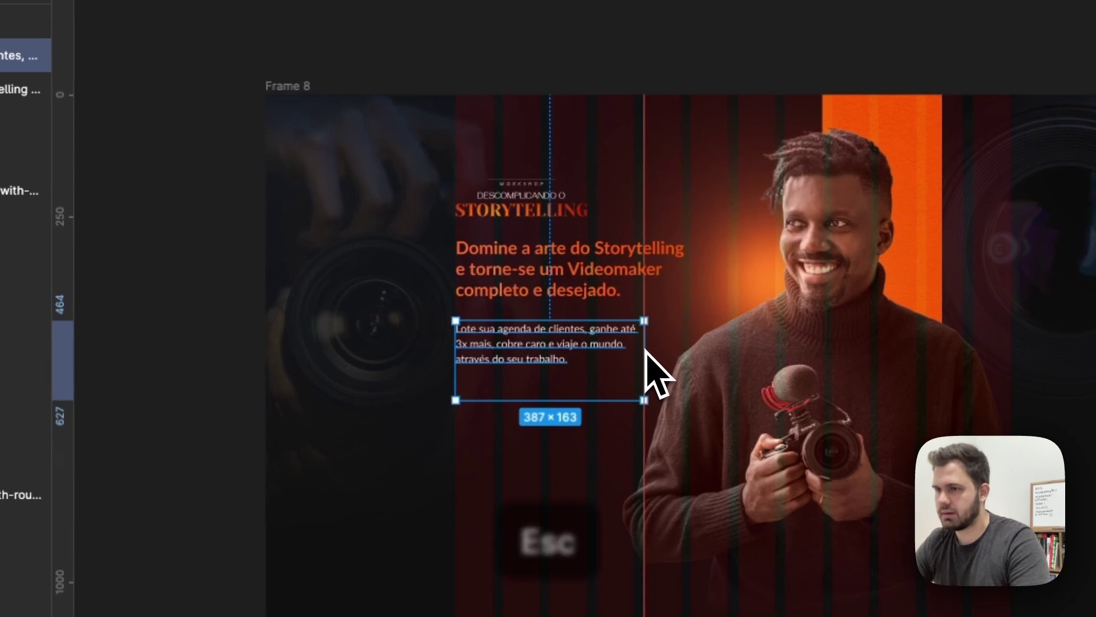
Step: Tighten the paragraph's text box around its three lines and scale it up to about 387 × 103 directly below the headline
left_click_drag(645, 350, 644, 349)
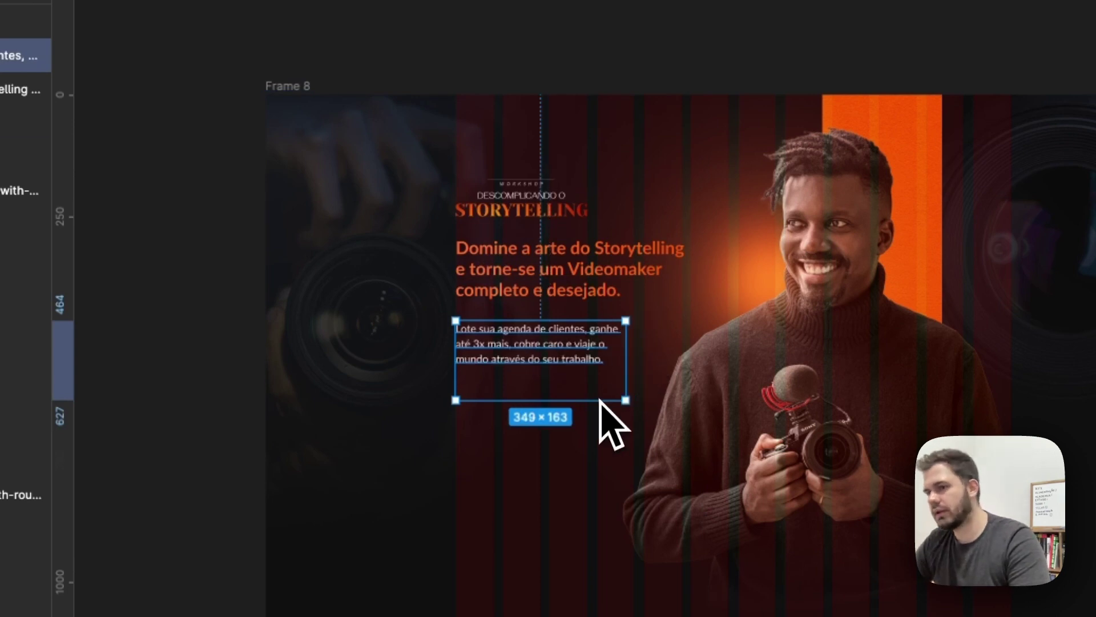
left_click_drag(600, 401, 644, 346)
key("k")
left_click_drag(548, 345, 549, 340)
Step: Compare the size and spacing of Frame 8's headline and paragraph with the text block on the original capture page
scroll(550, 341, "down", 5)
scroll(525, 367, "up", 5)
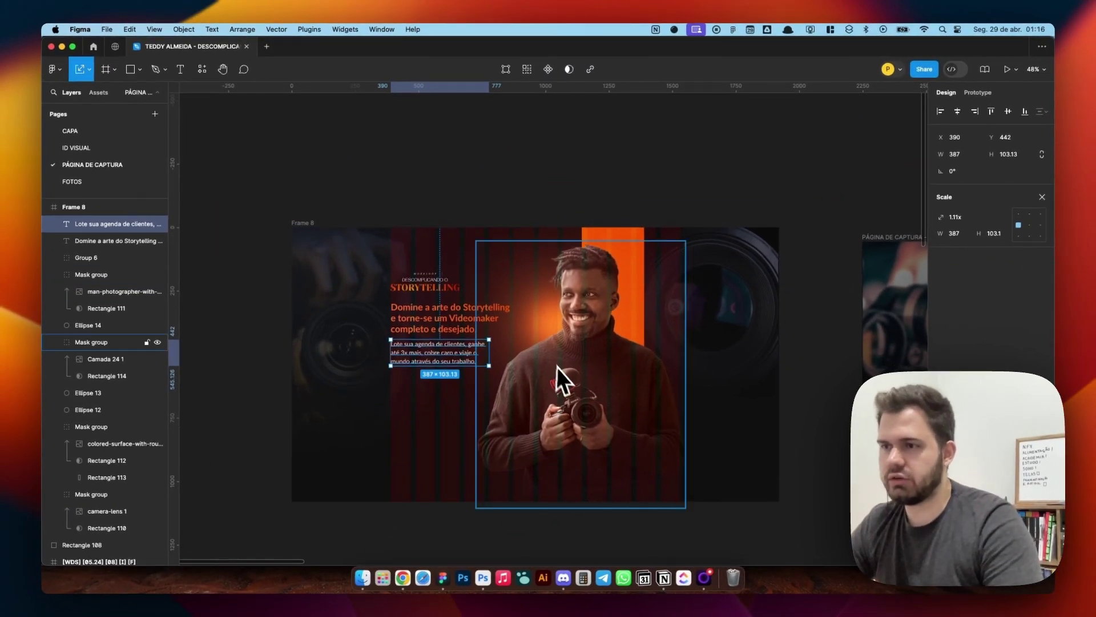
scroll(523, 388, "right", 5)
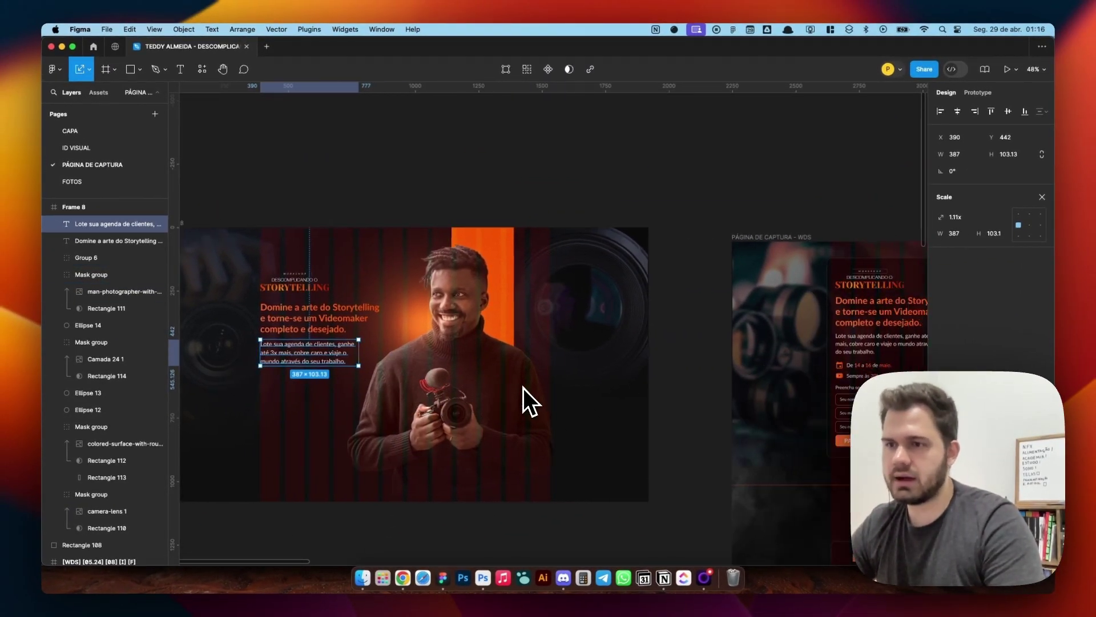
scroll(523, 388, "right", 5)
scroll(799, 352, "up", 2)
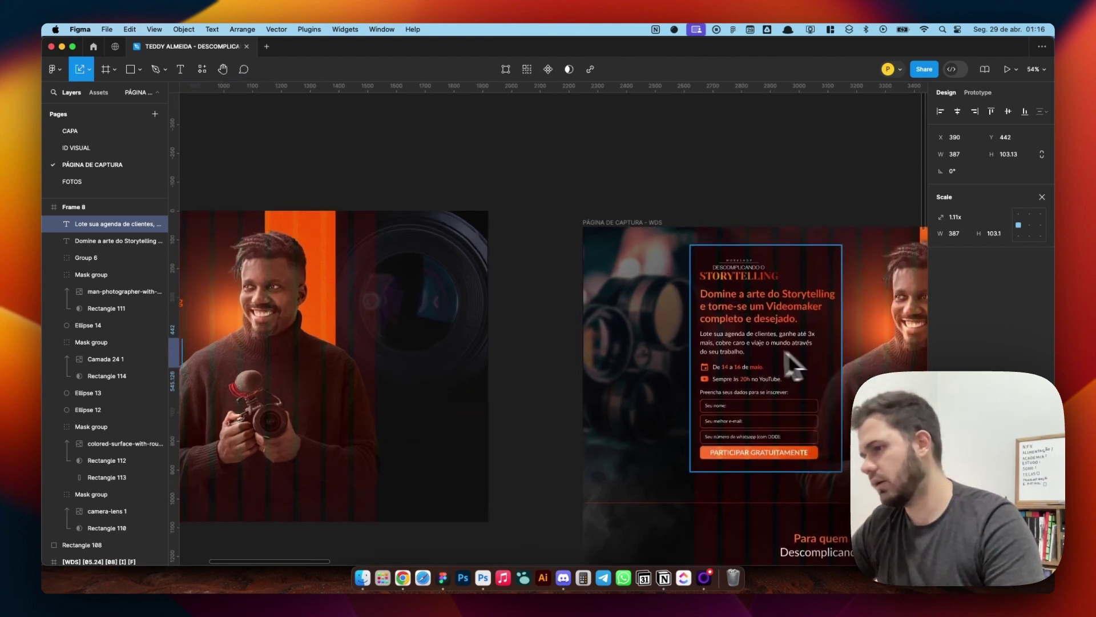
scroll(749, 376, "left", 10)
scroll(748, 384, "down", 3)
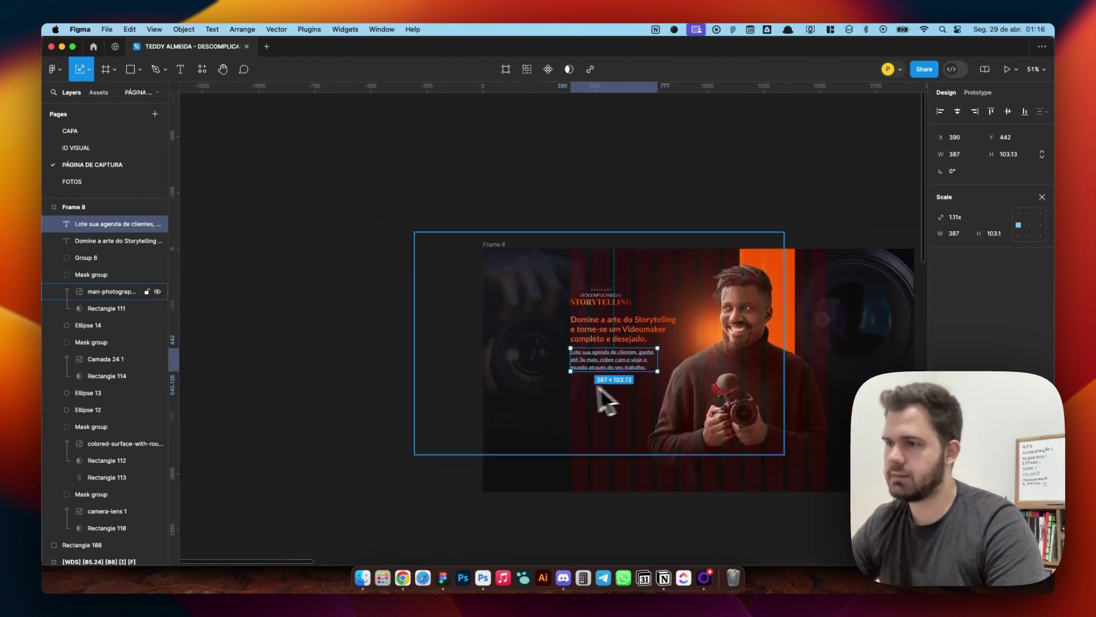
key("Escape")
scroll(638, 372, "up", 3)
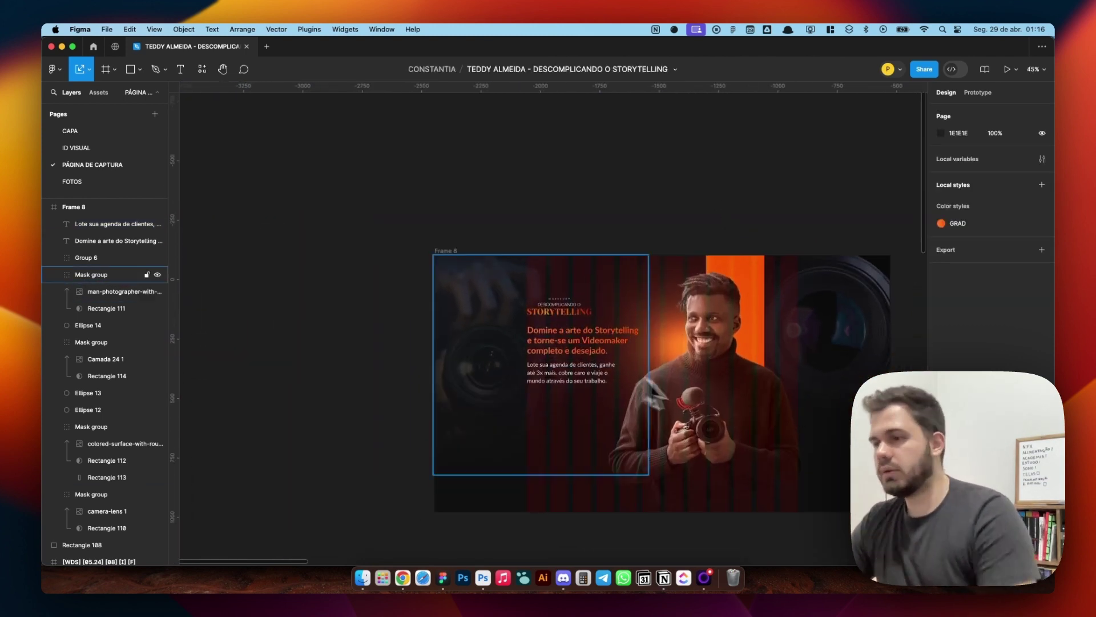
Step: Open the Iconify plugin and search its icons for "calendar"
scroll(568, 402, "right", 2)
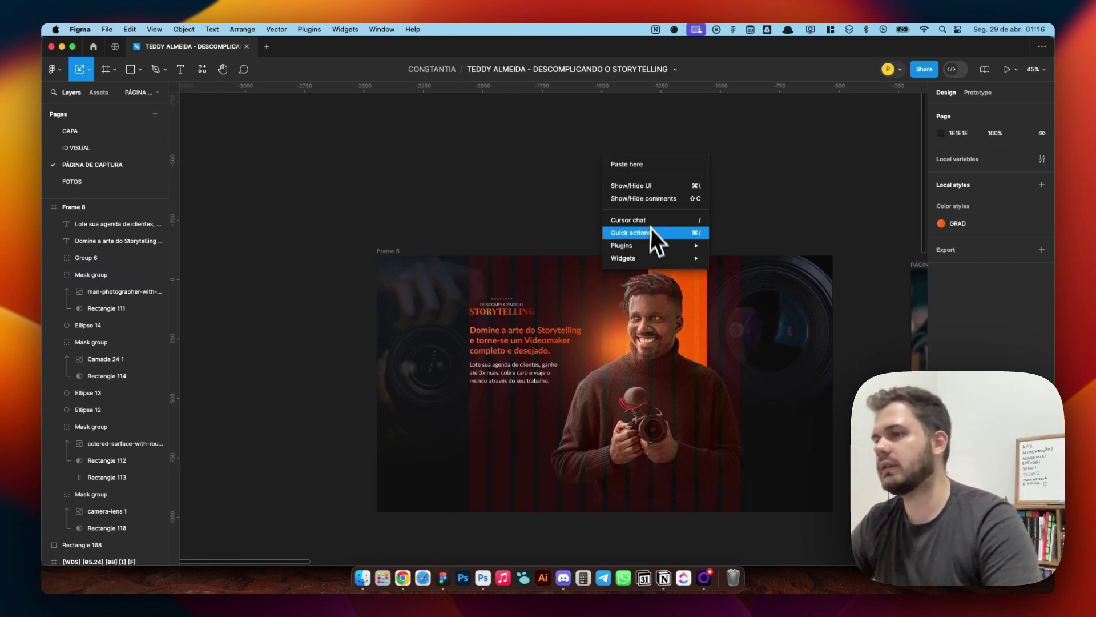
left_click(580, 143)
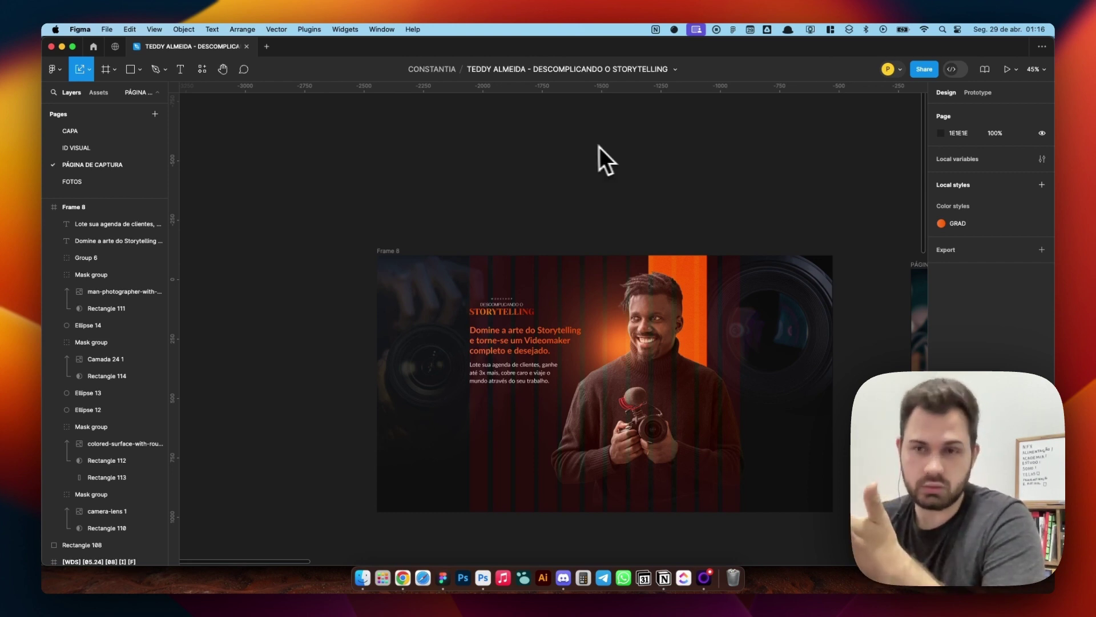
right_click(561, 146)
left_click(477, 159)
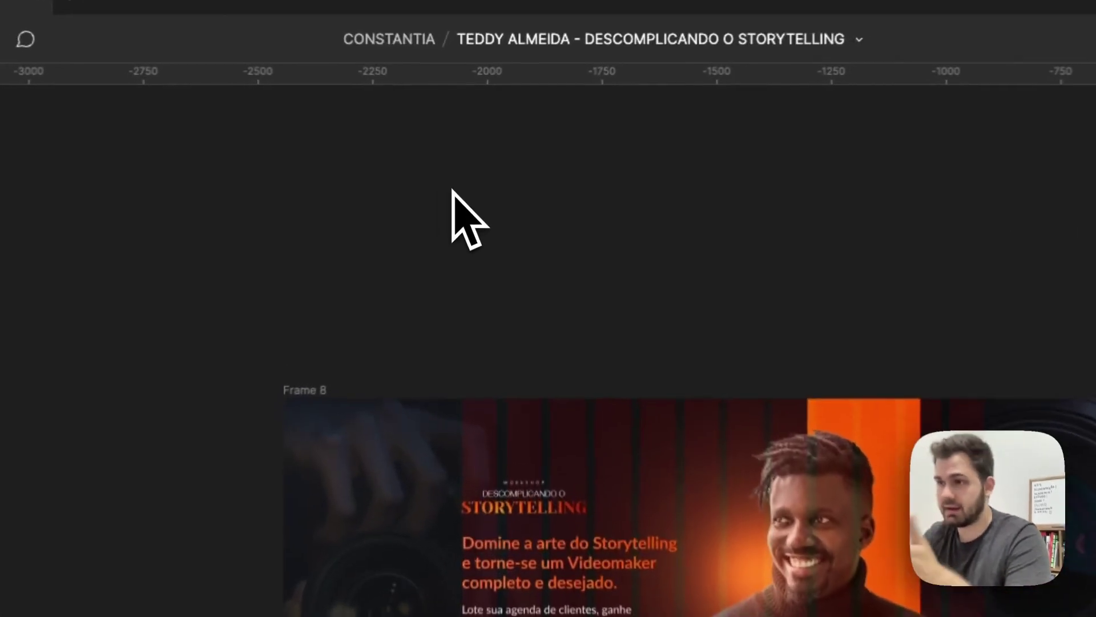
right_click(466, 146)
mouse_move(500, 235)
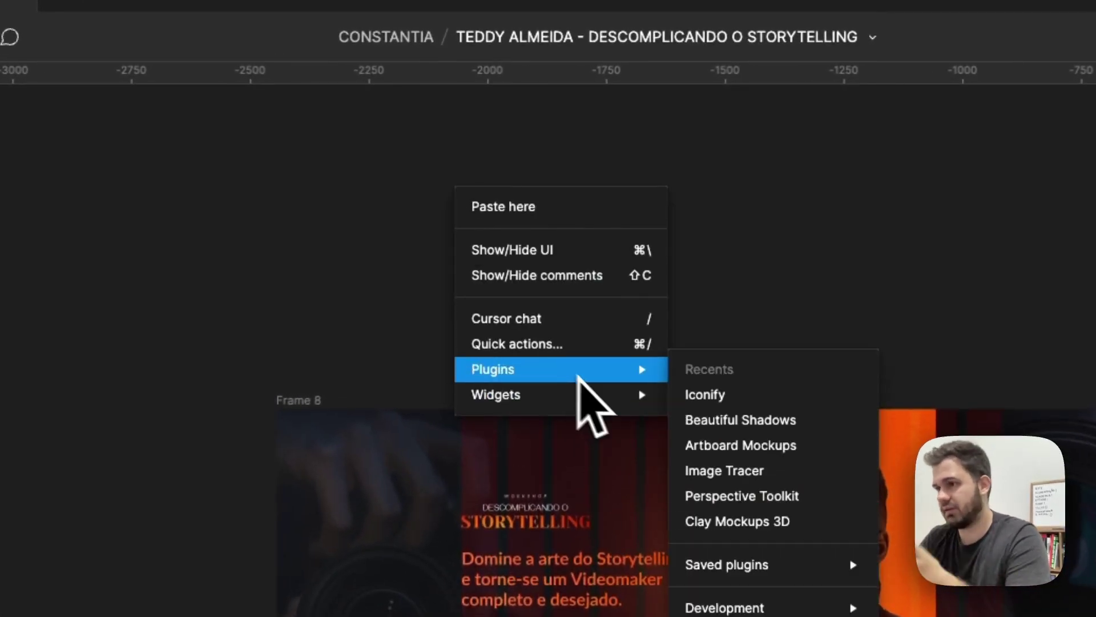
left_click(690, 391)
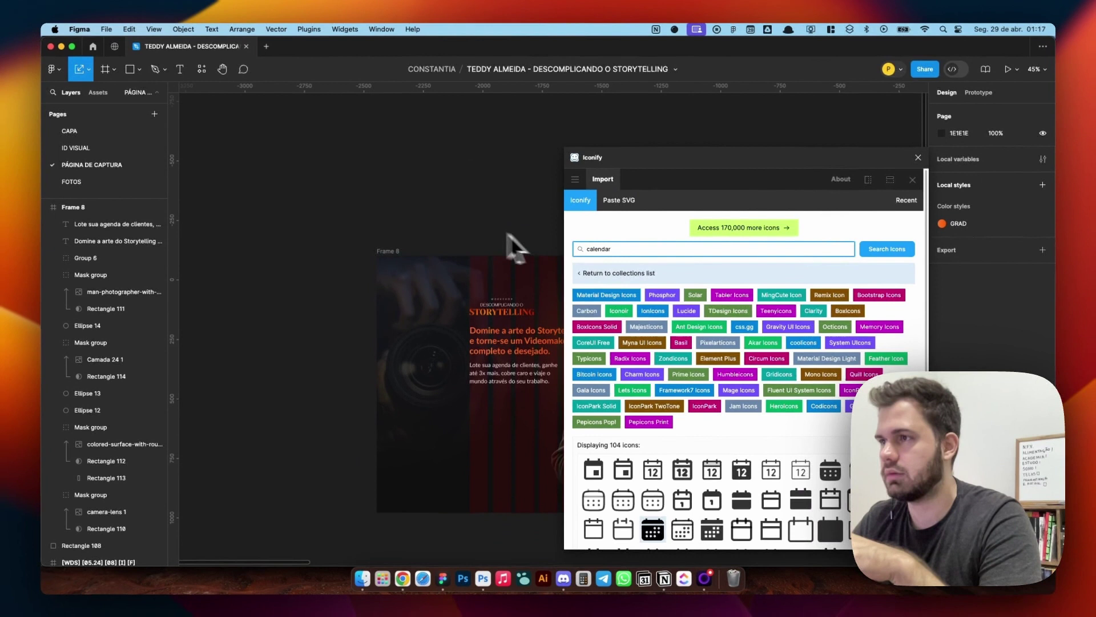
Step: Choose the mingcute:calendar-fill icon from the calendar results and import it into the design
left_click(507, 234)
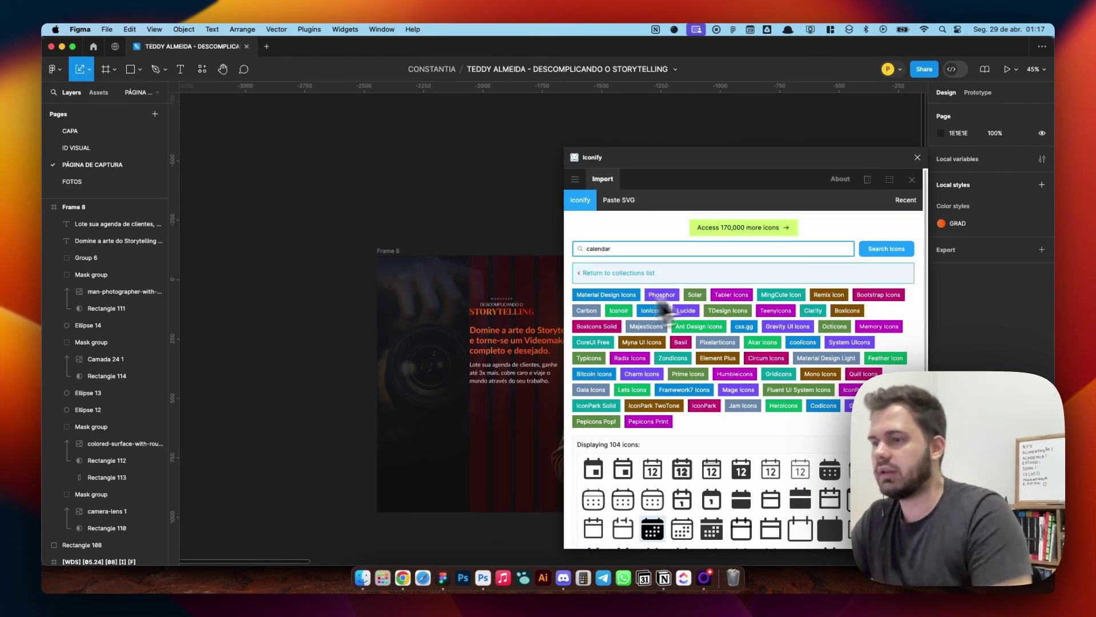
scroll(761, 418, "down", 4)
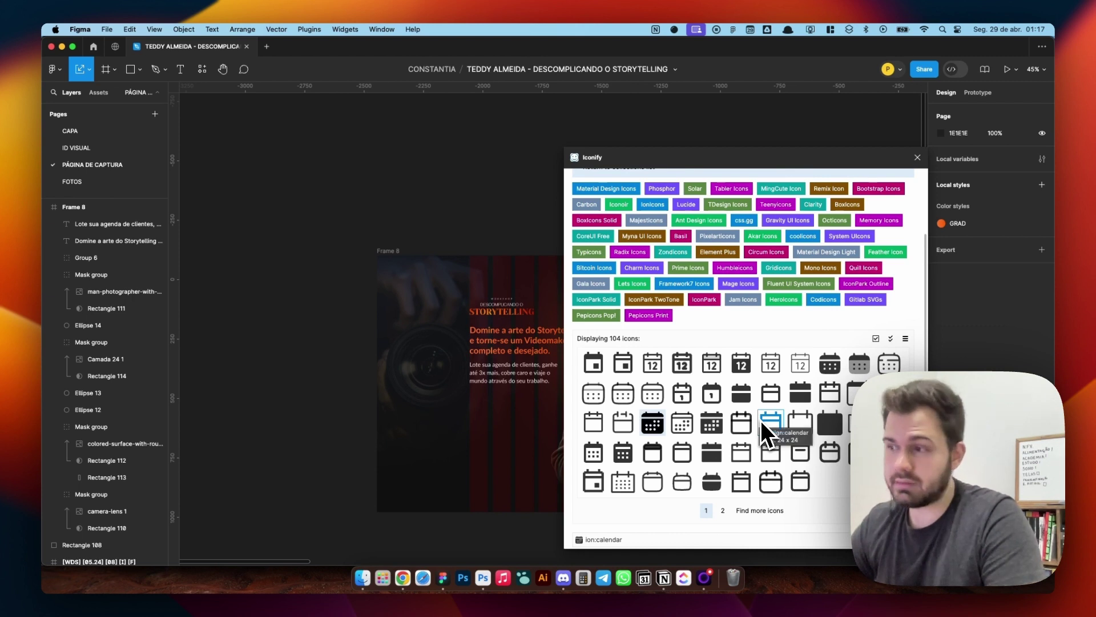
left_click(741, 394)
left_click(727, 469)
left_click(681, 511)
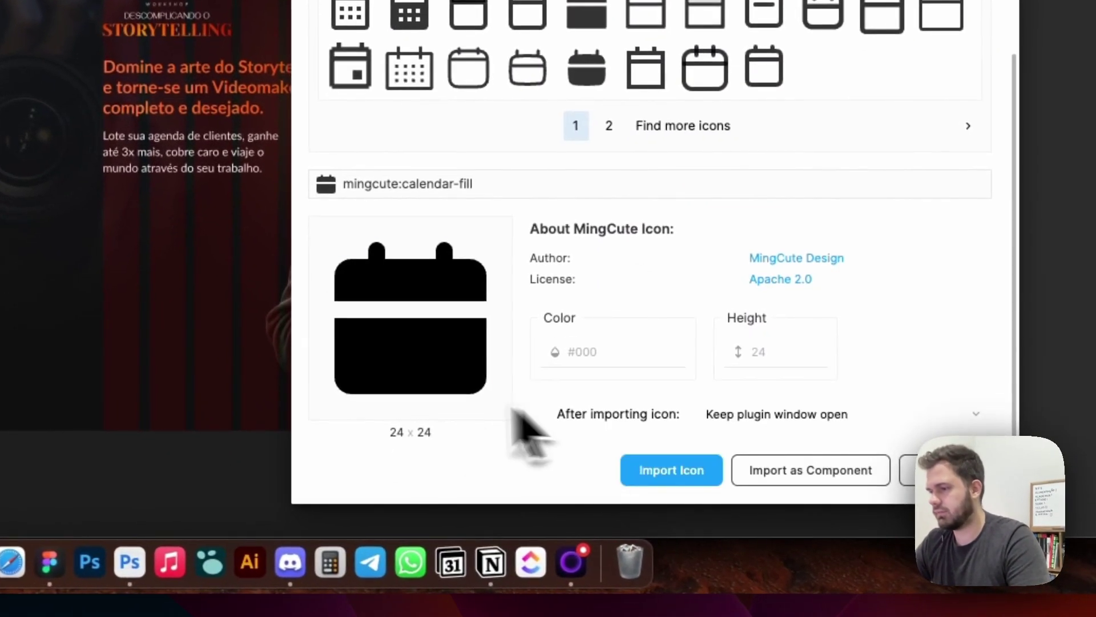
left_click(662, 474)
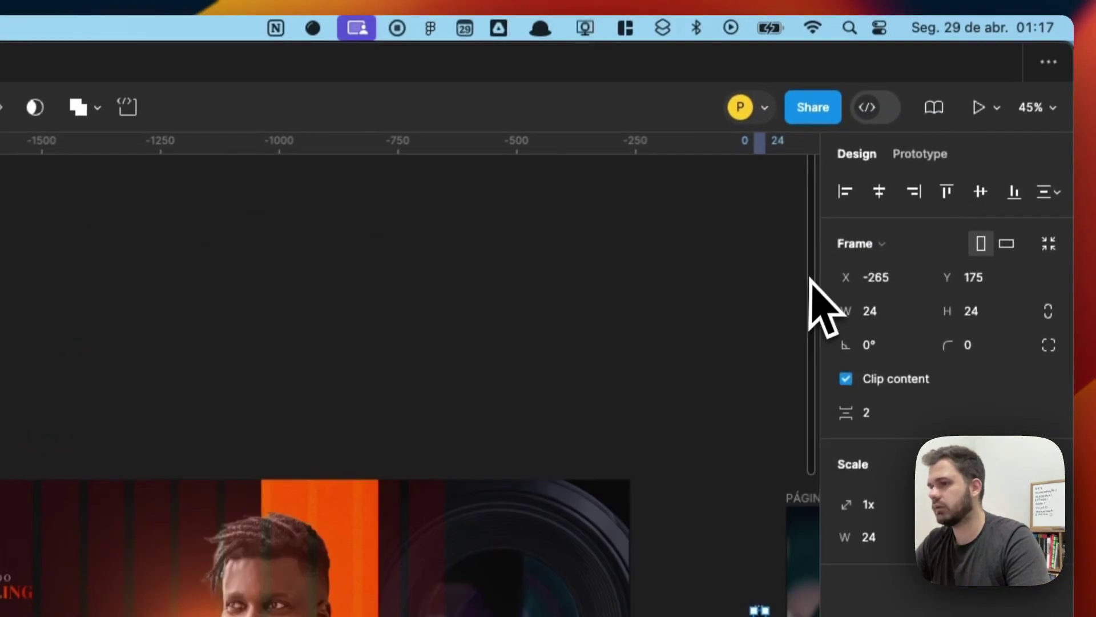
Step: Move the imported calendar icon into Frame 8, below the supporting paragraph, at about X 414, Y 598
scroll(768, 611, "up", 3)
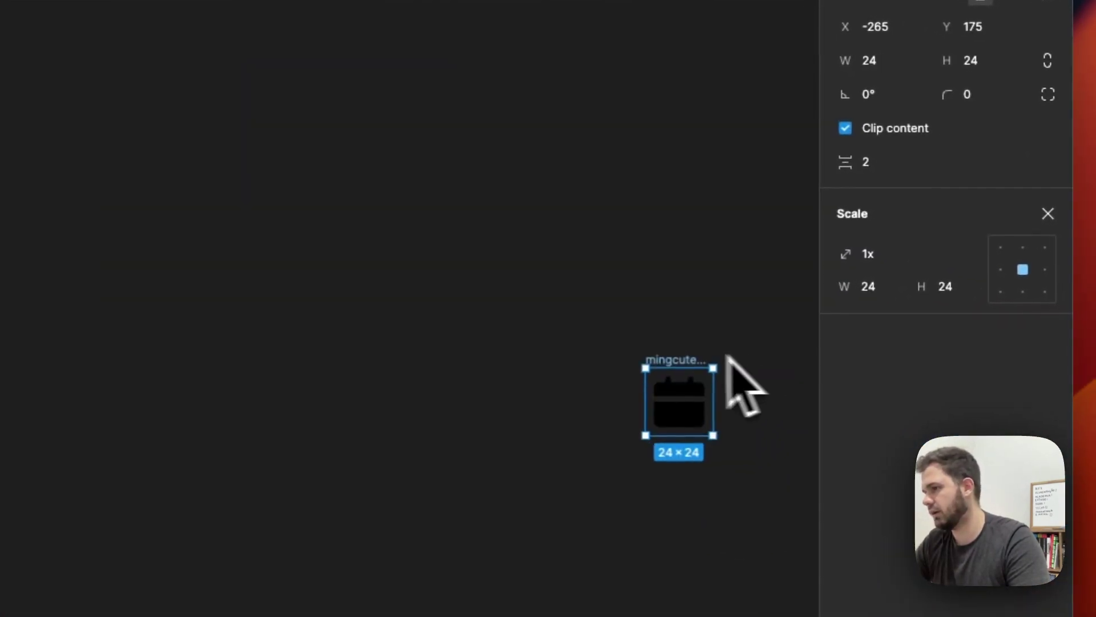
scroll(508, 353, "down", 5)
left_click_drag(588, 355, 755, 547)
scroll(377, 371, "up", 5)
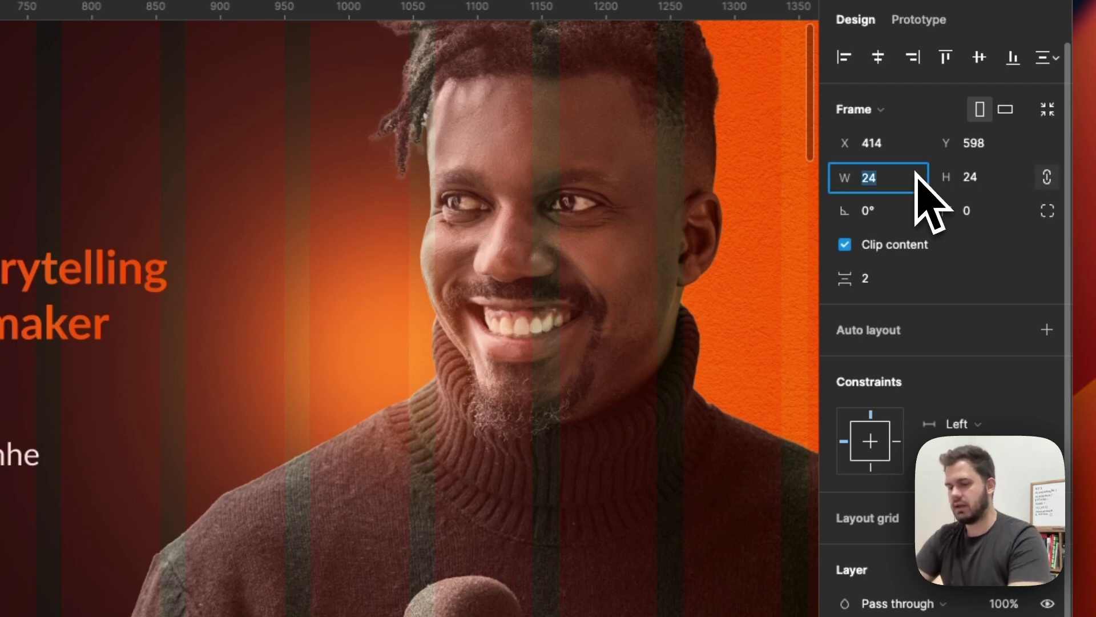
Step: Try a width of 500 on the calendar icon with and without constrained proportions, undoing each resize
type("00")
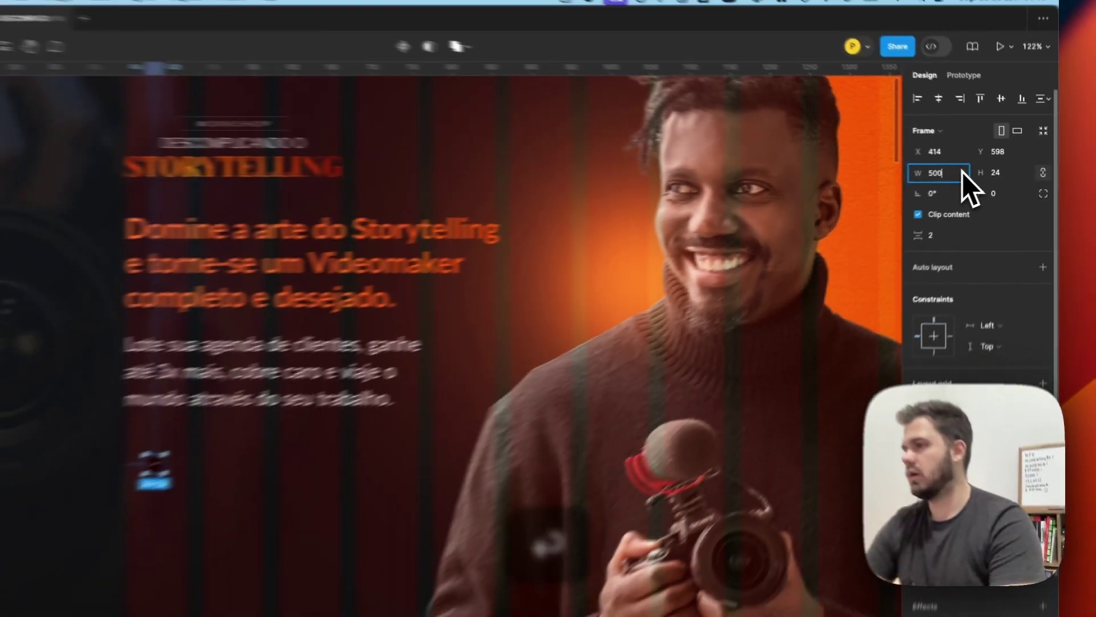
key("Return")
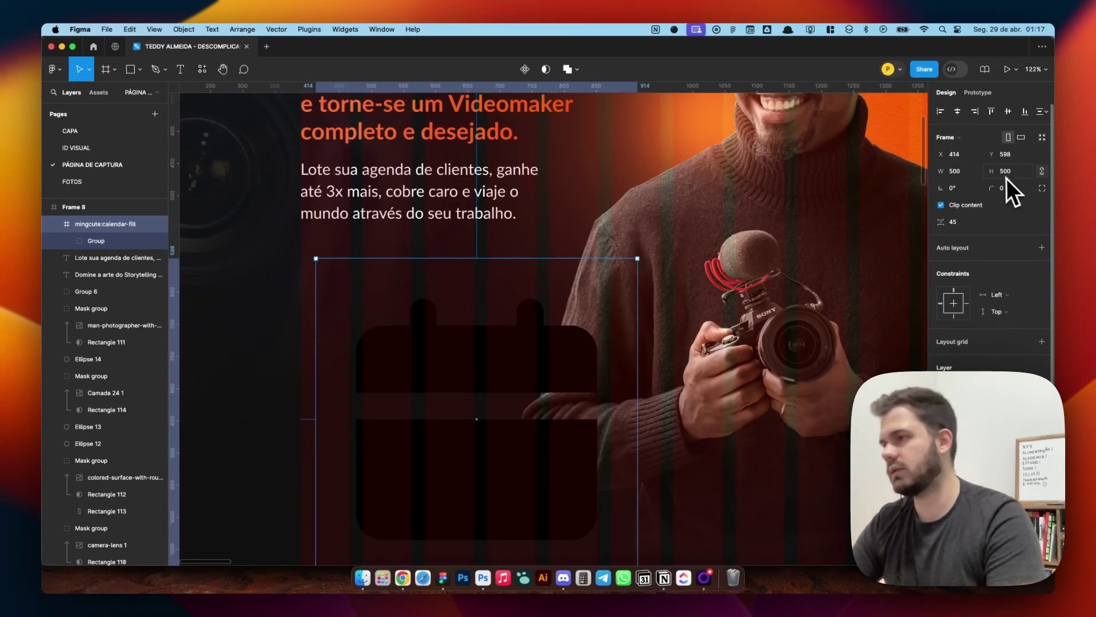
key("super+z")
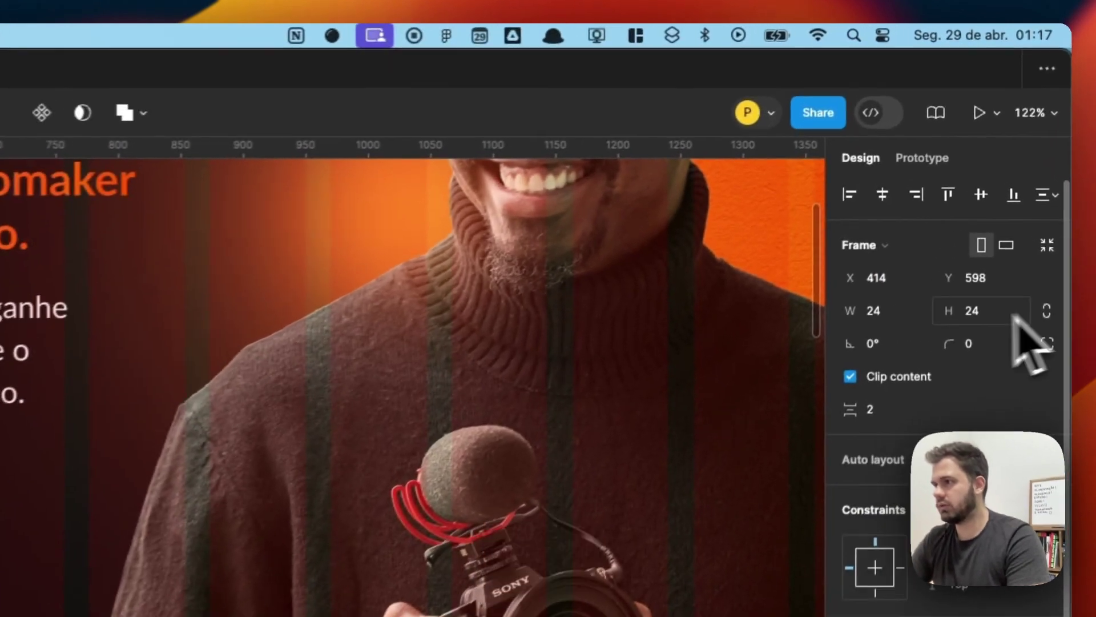
left_click(961, 174)
double_click(886, 331)
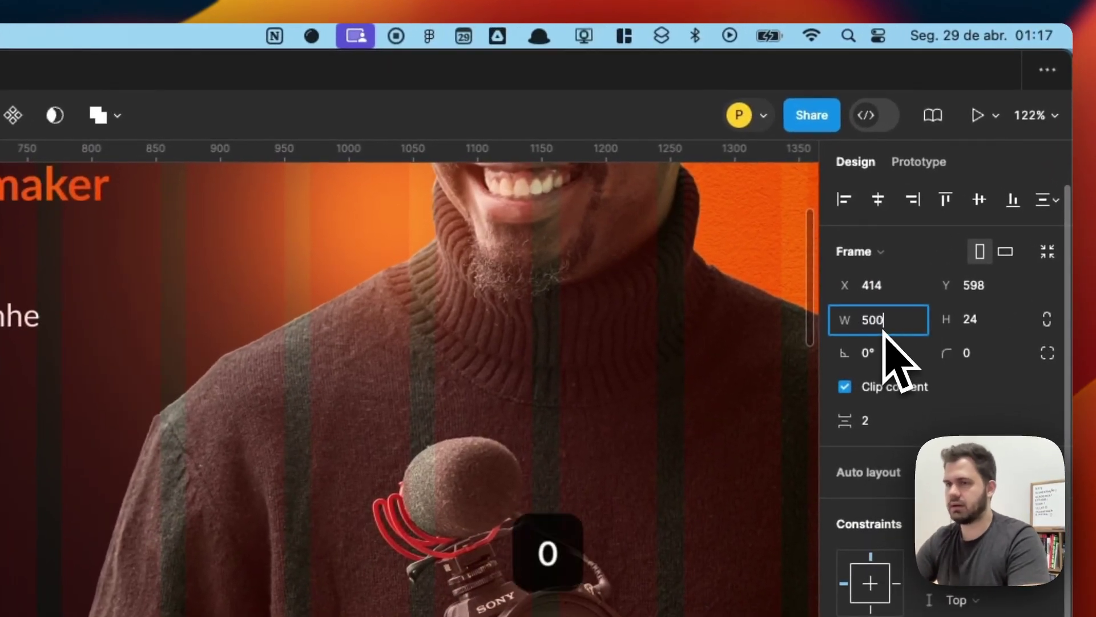
key("Return")
key("super+z")
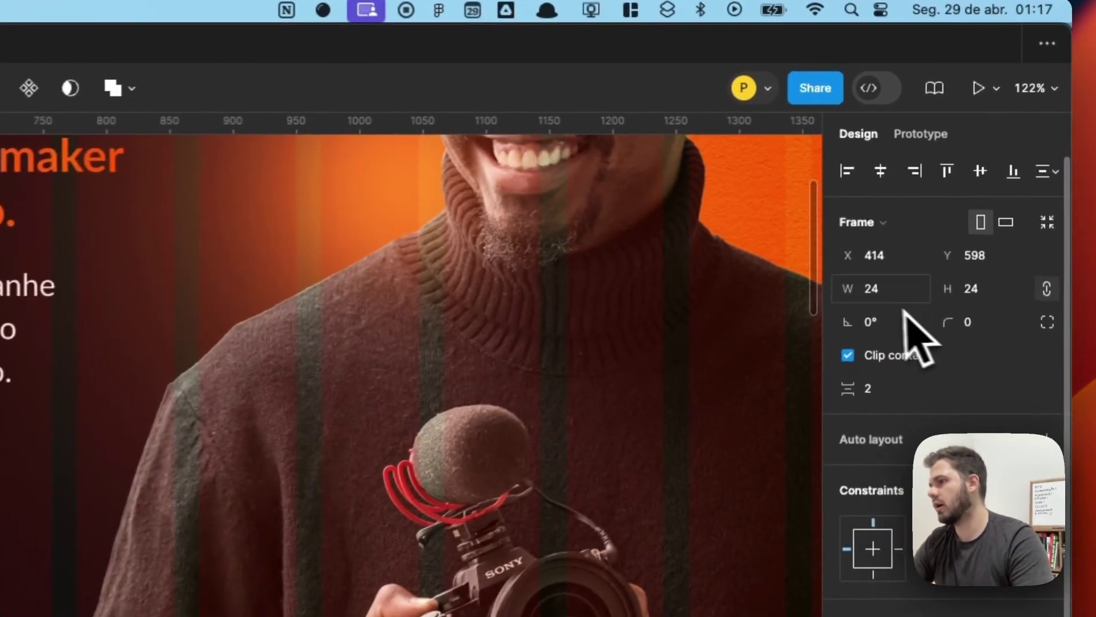
Step: Resize the calendar icon proportionally to 32 × 32 and line it up with the paragraph's left edge, just below the text
double_click(968, 176)
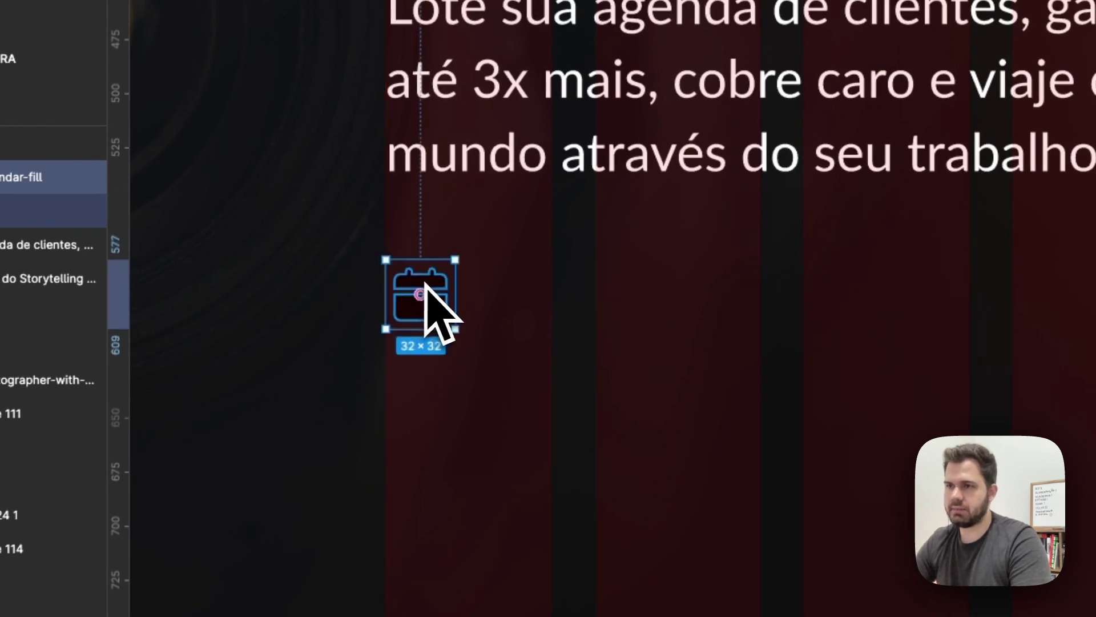
scroll(434, 308, "down", 5)
scroll(514, 365, "up", 3)
left_click(465, 379)
scroll(465, 379, "down", 5)
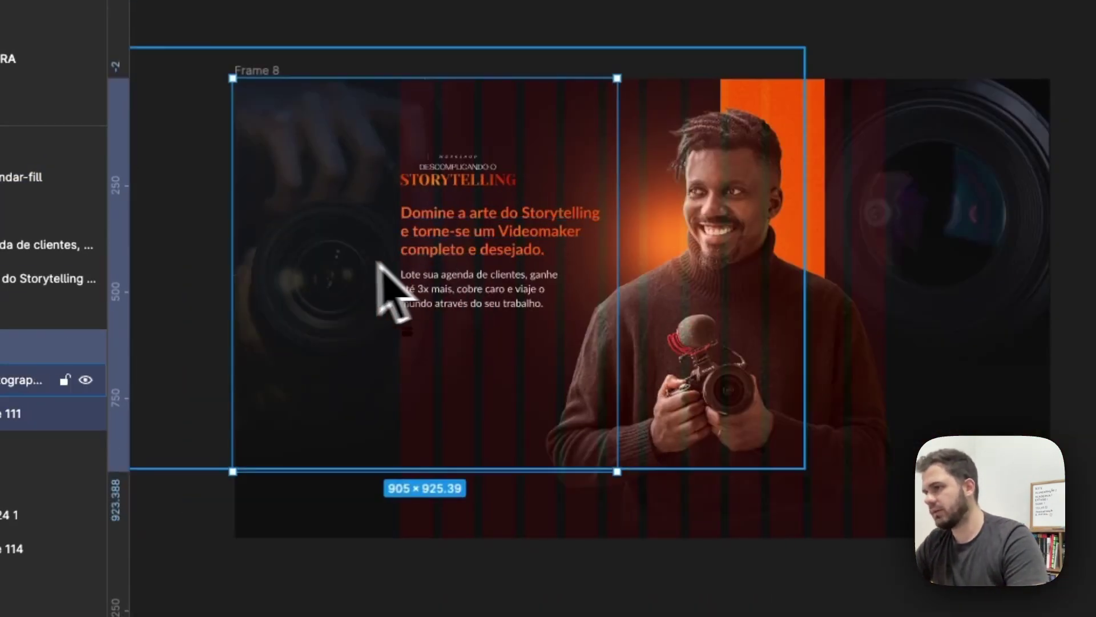
Step: Add a text layer reading "De 14 a 16 de maior" beside the calendar icon in Frame 8
scroll(312, 262, "up", 5)
left_click(635, 474)
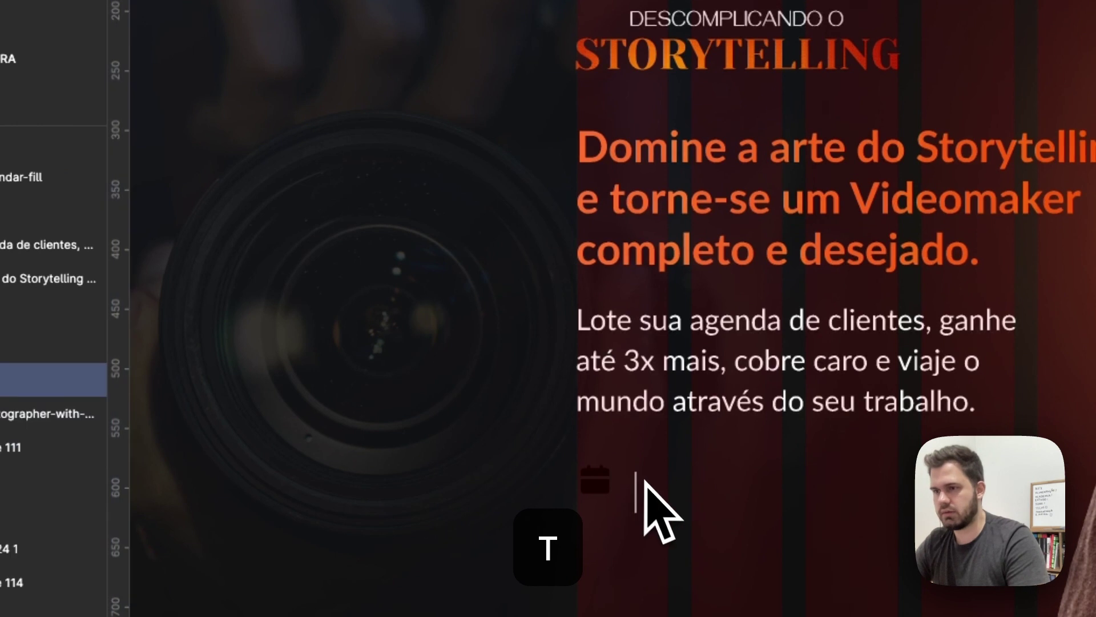
type("De 14 a 1")
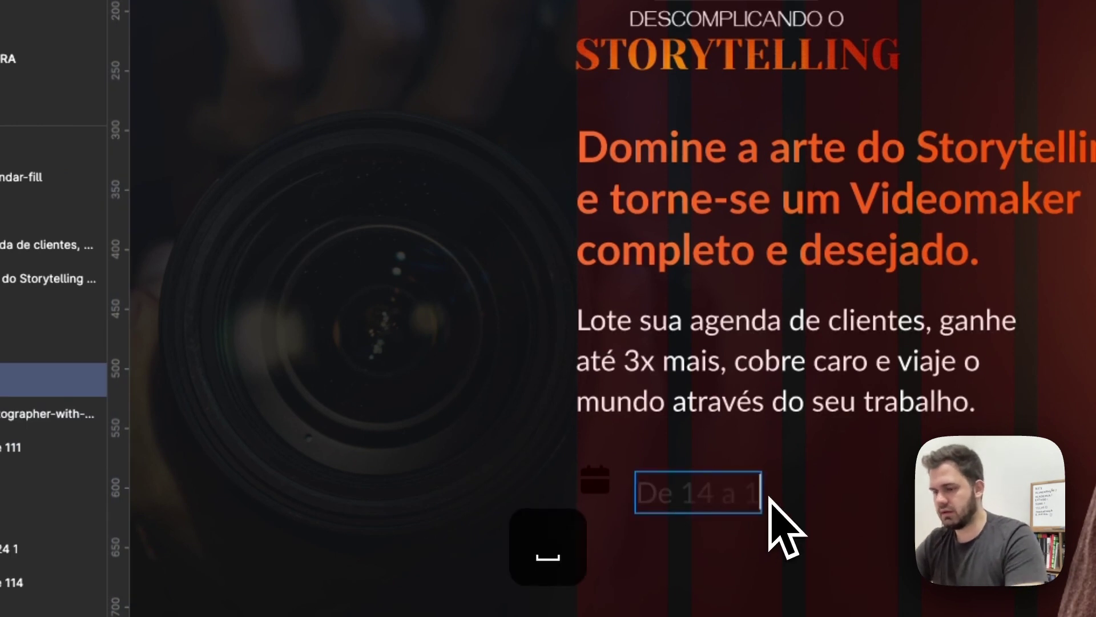
type("6 de maio")
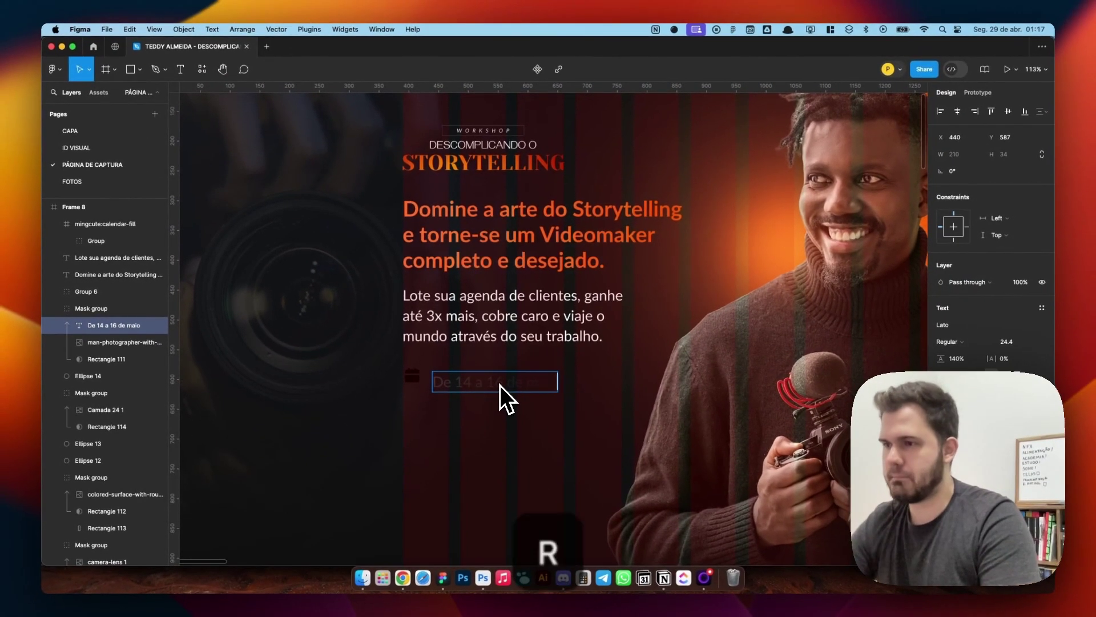
type("r")
key("Escape")
key("Escape")
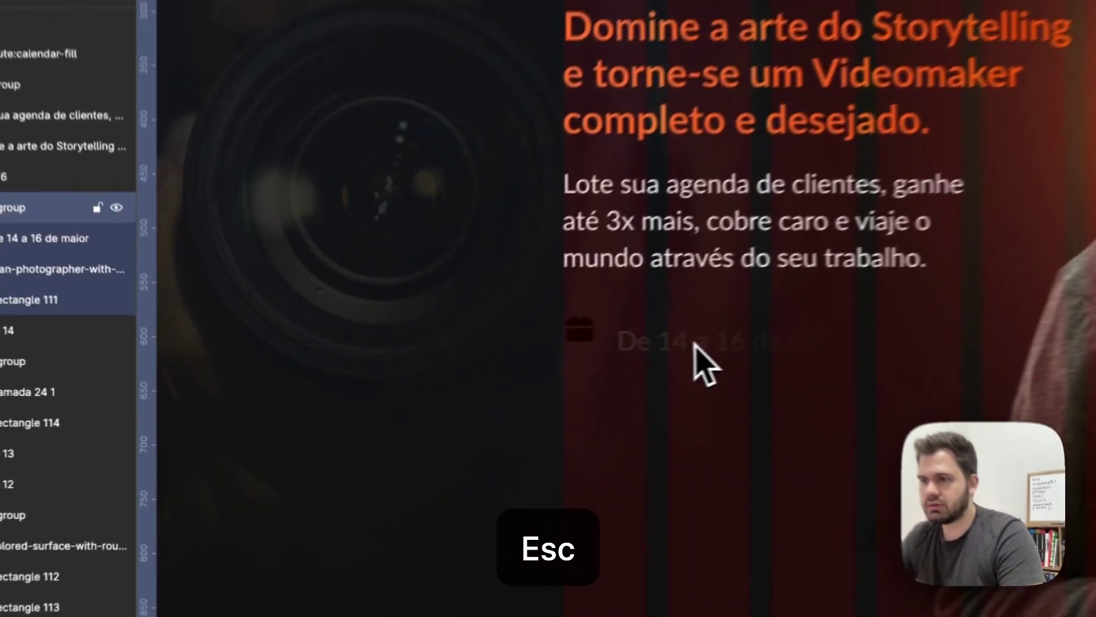
Step: Move the "De 14 a 16 de maior" text layer out of the photographer's mask group, placing it directly above that group
left_click(698, 345)
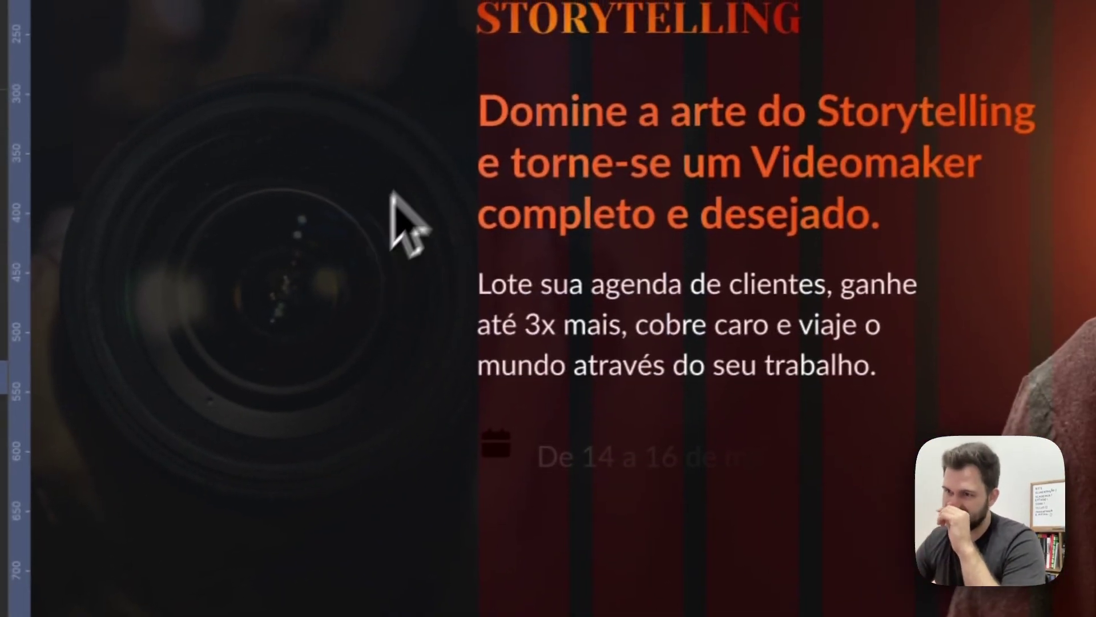
left_click(412, 119)
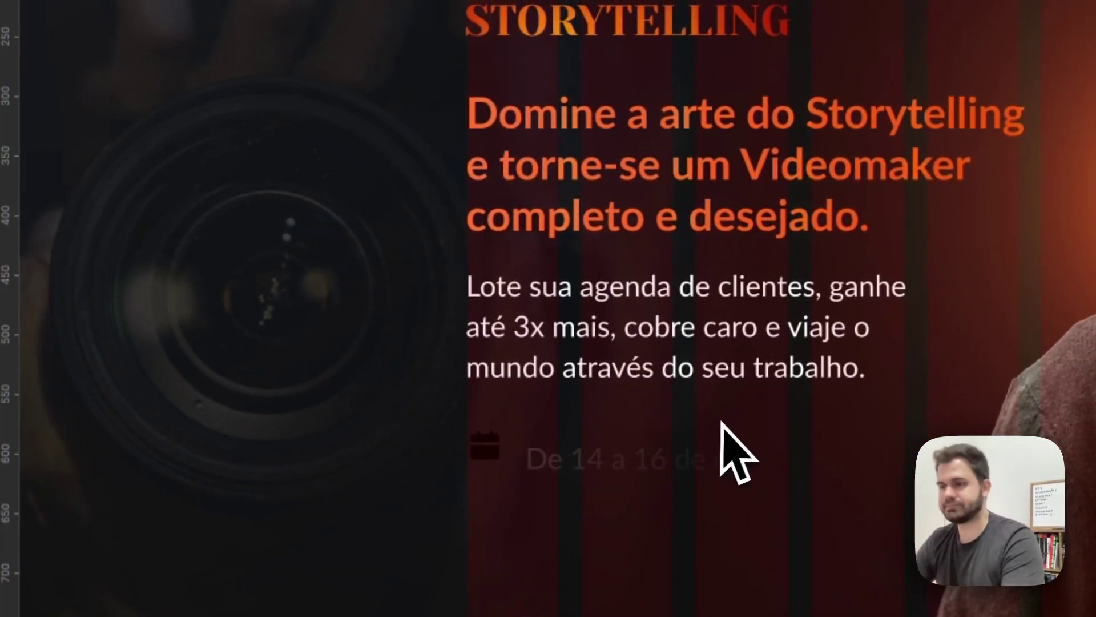
key("Escape")
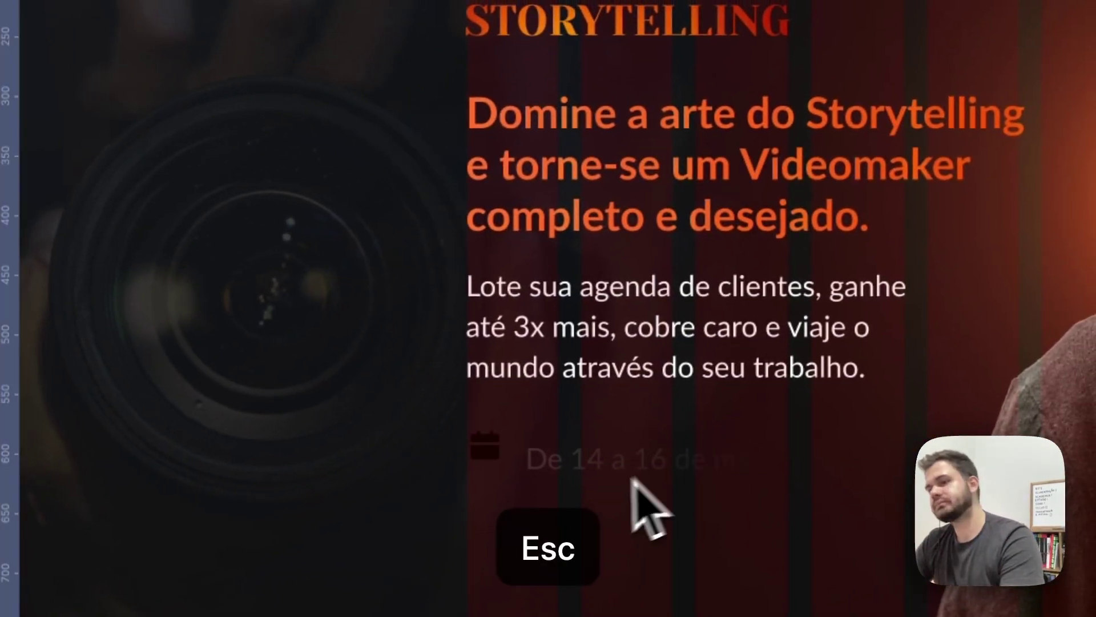
left_click(610, 458)
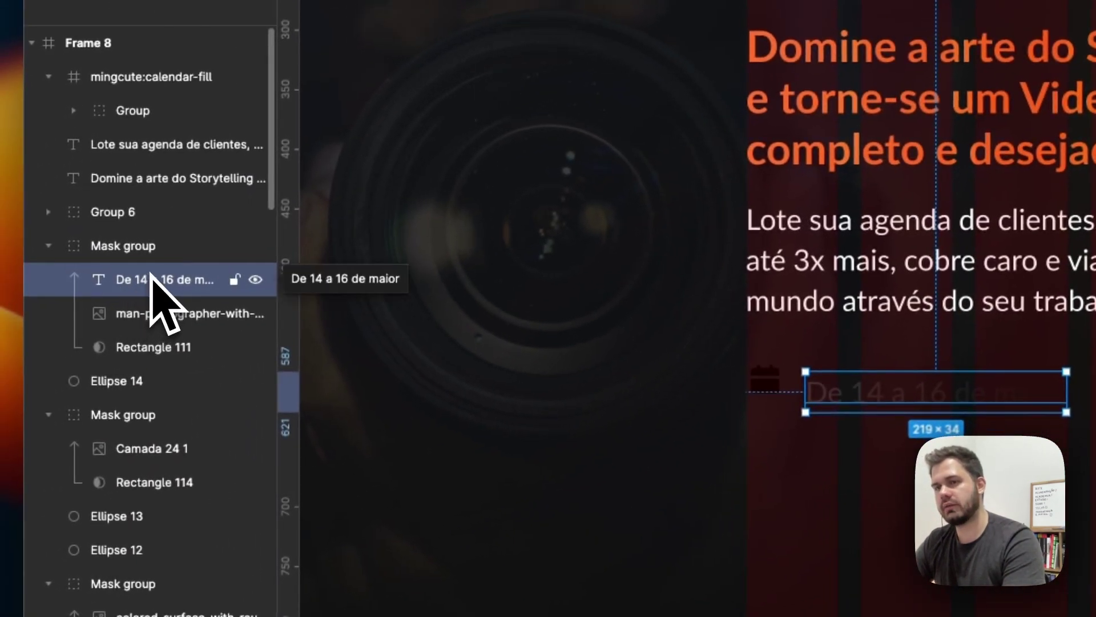
left_click(220, 250)
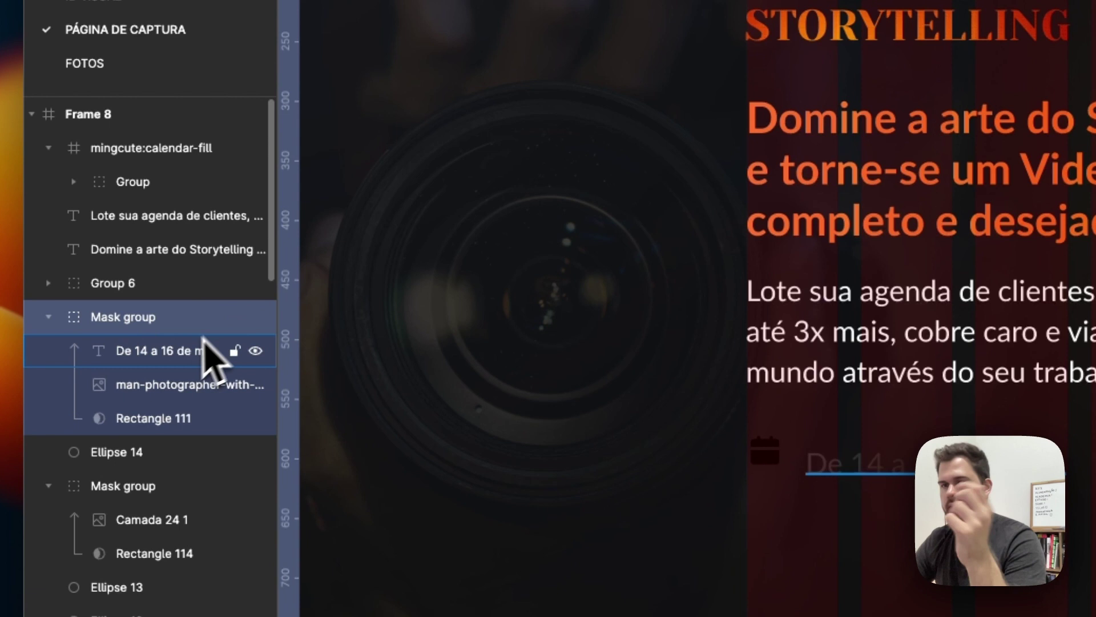
left_click_drag(212, 359, 182, 330)
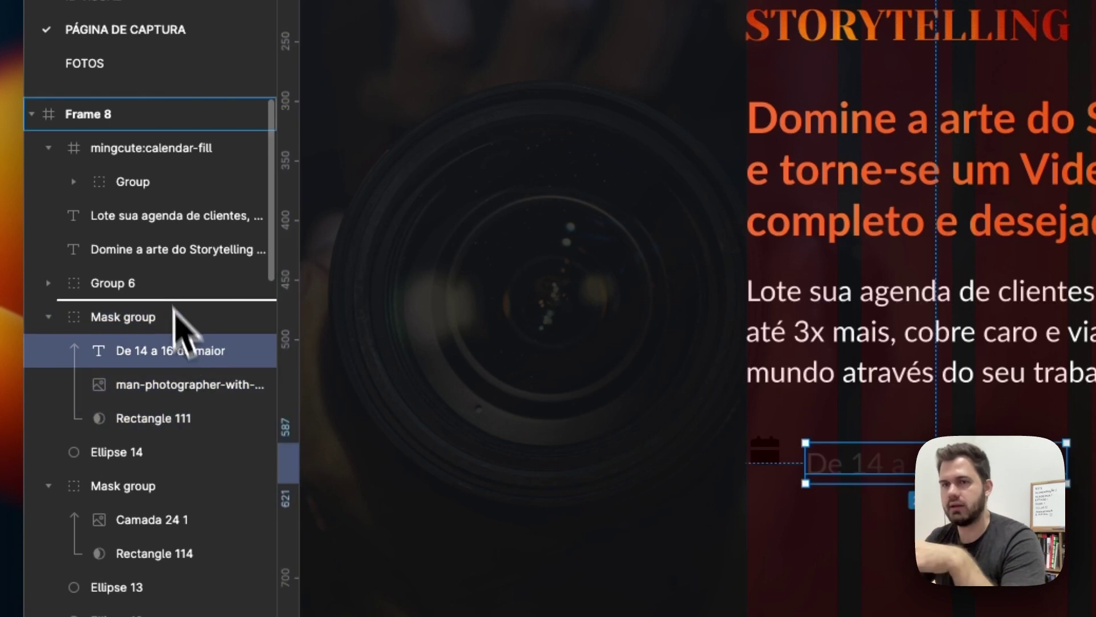
Step: Lock the mask groups containing the photographer, Camada 24 1 and the colored surface in Frame 8
left_click(217, 350)
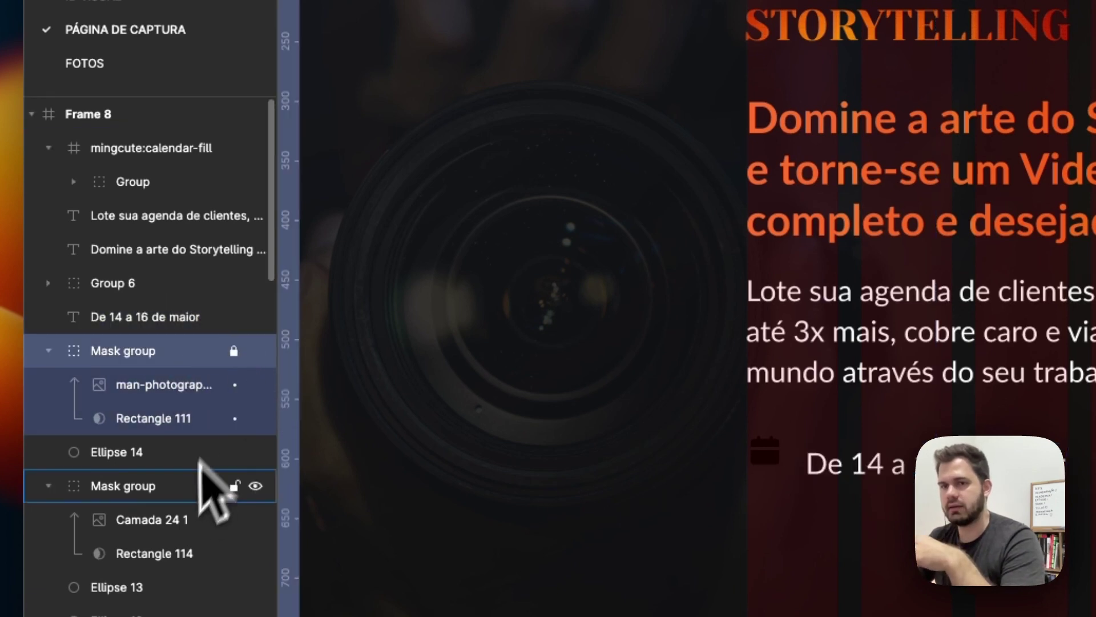
left_click(234, 486)
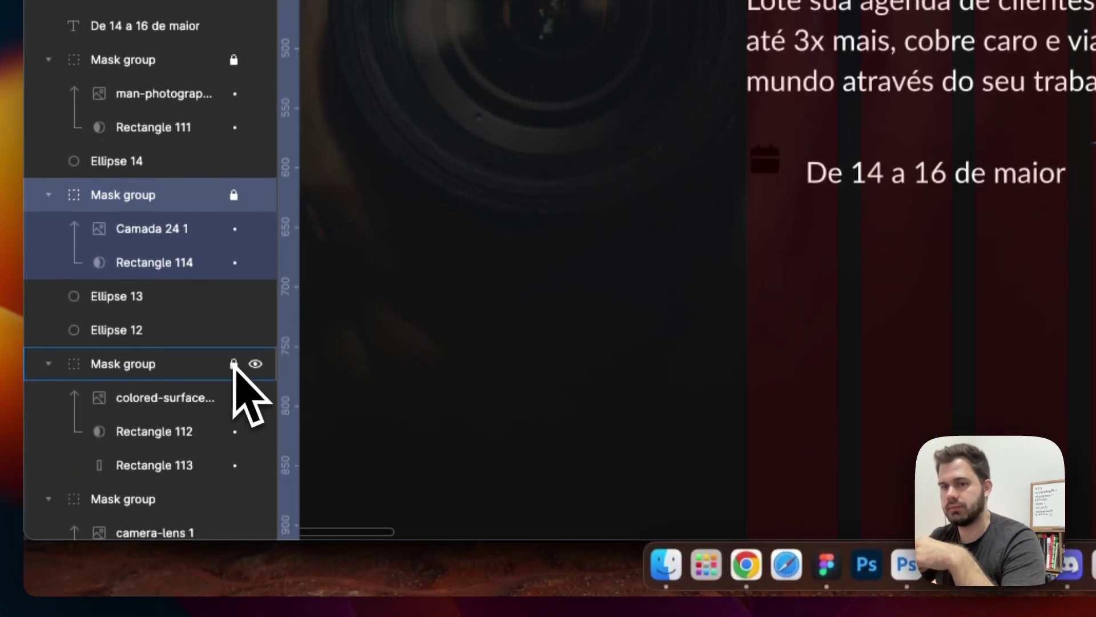
left_click(234, 364)
scroll(206, 425, "down", 1)
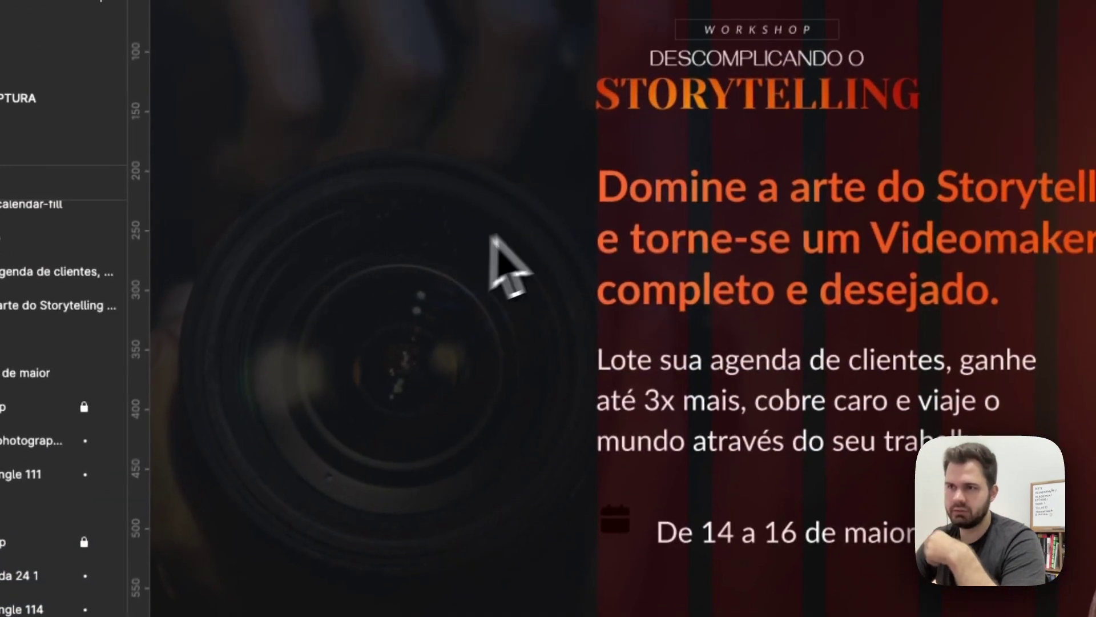
left_click_drag(516, 222, 407, 133)
left_click_drag(367, 171, 374, 187)
mouse_move(364, 115)
left_mouse_down()
mouse_move(443, 350)
mouse_move(375, 230)
left_mouse_up()
left_click_drag(490, 121, 491, 132)
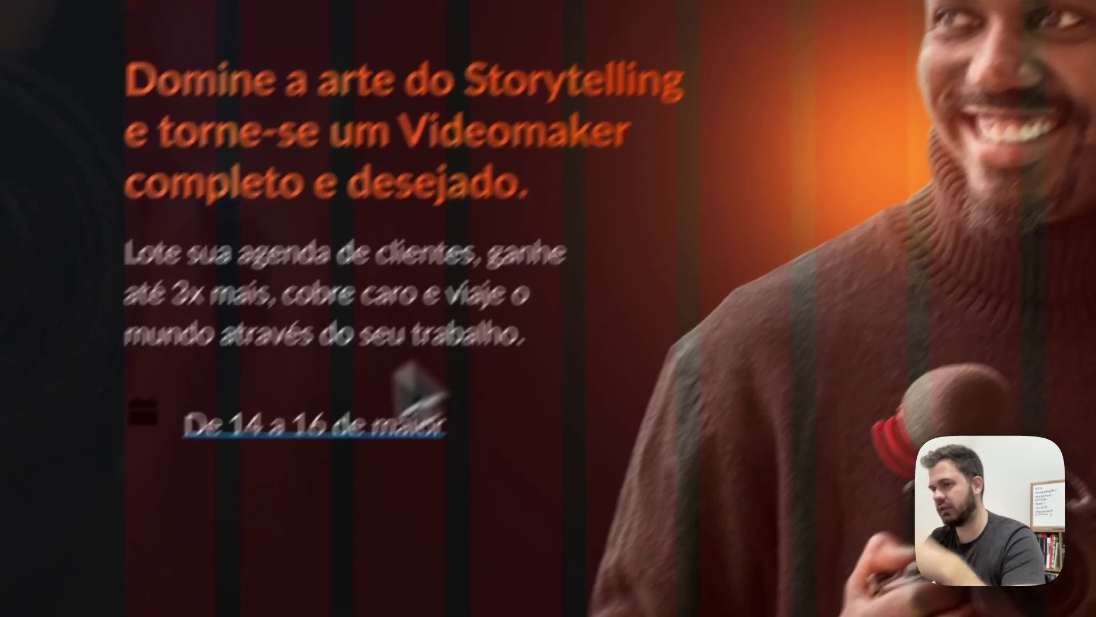
Step: Correct the date text to "De 14 a 16 de maio" and reduce its font size
left_click(858, 566)
double_click(462, 330)
key("End")
key("BackSpace")
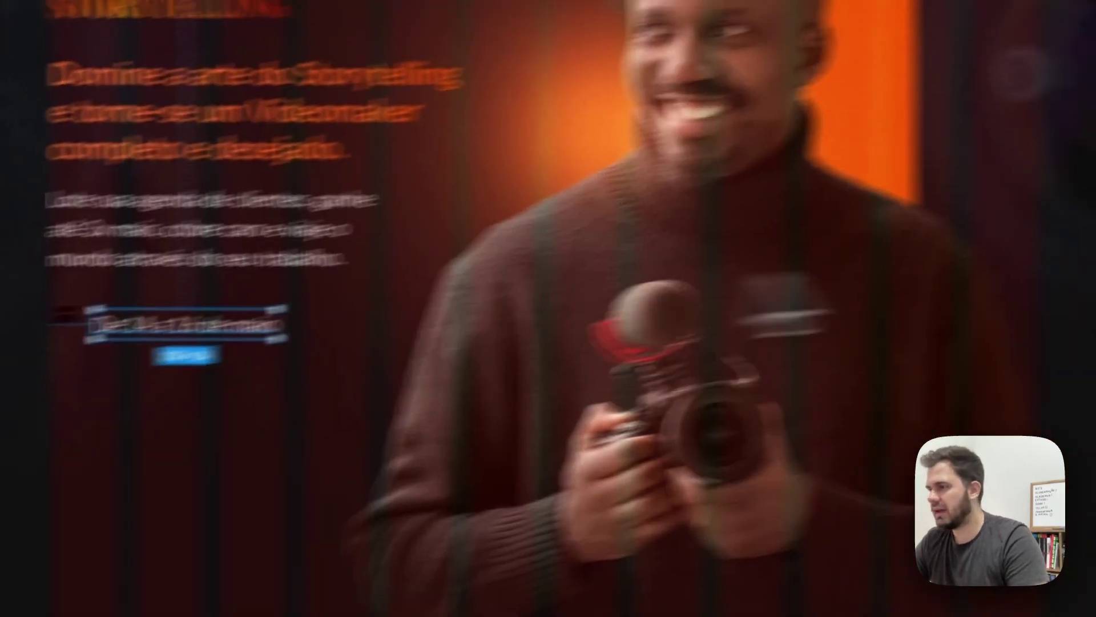
left_click(1008, 298)
type("20")
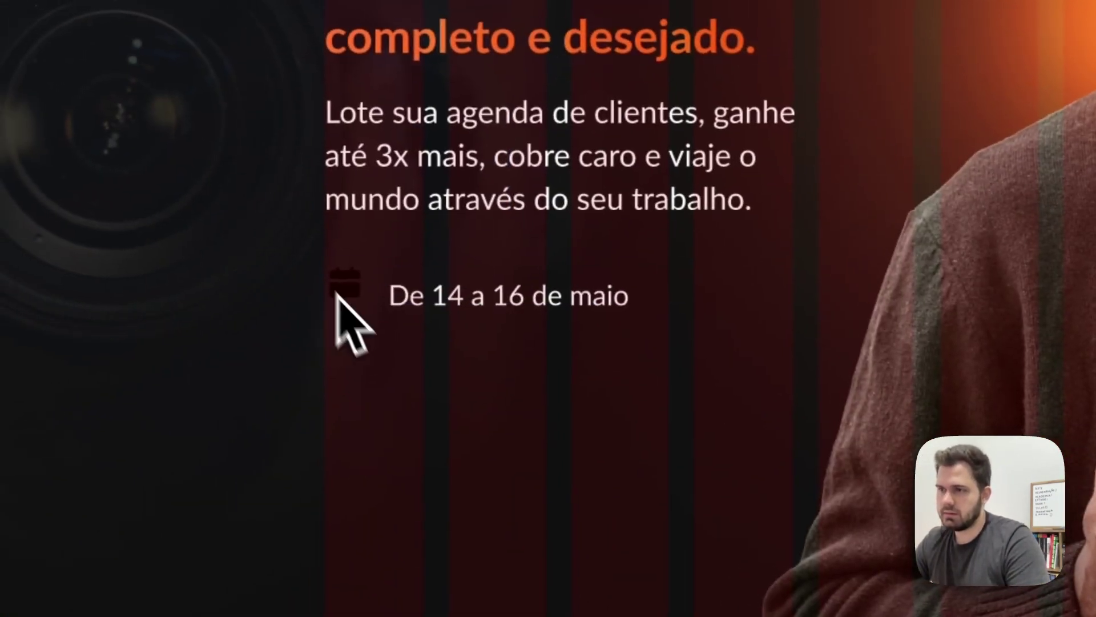
Step: Align the calendar icon with the date text and resize the icon to 36 × 36
left_click(415, 298, "shift")
left_click(1038, 189)
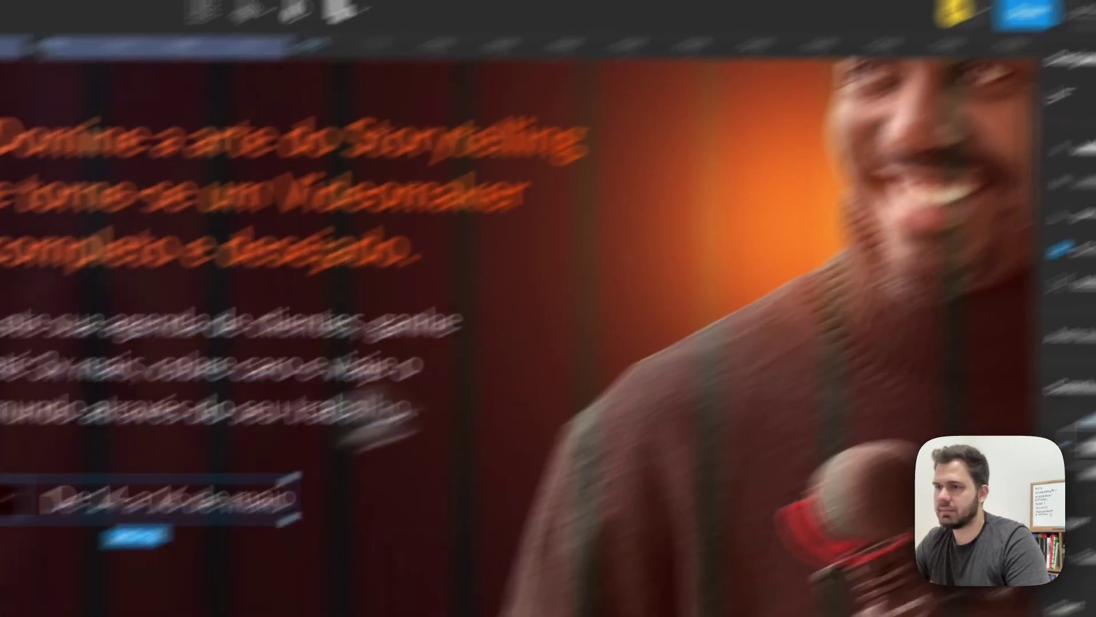
left_click(298, 372)
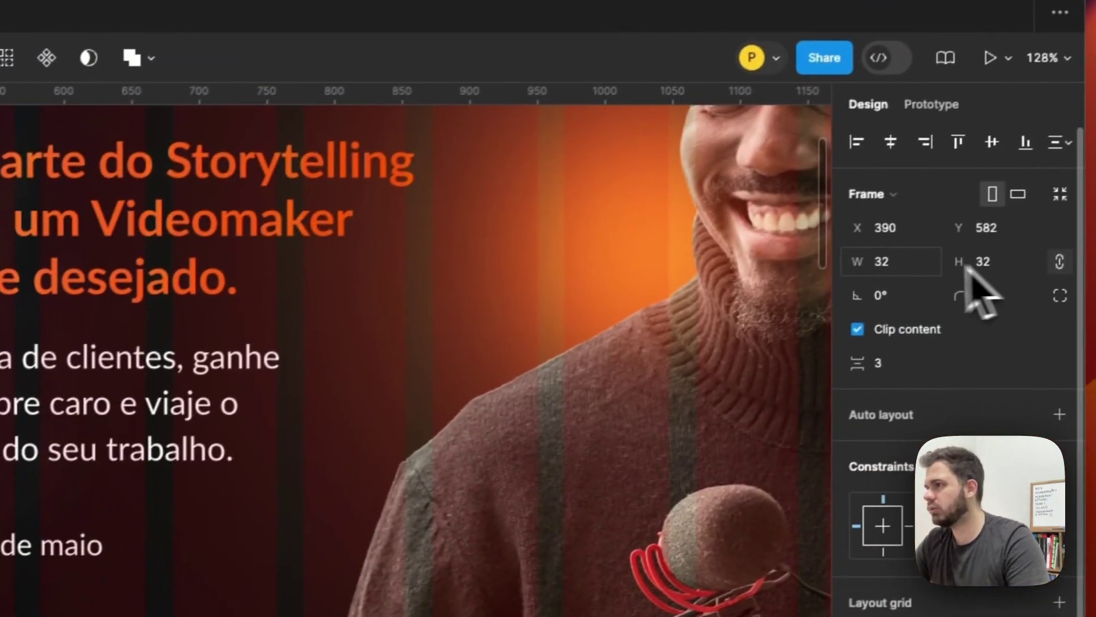
left_click(899, 269)
type("3")
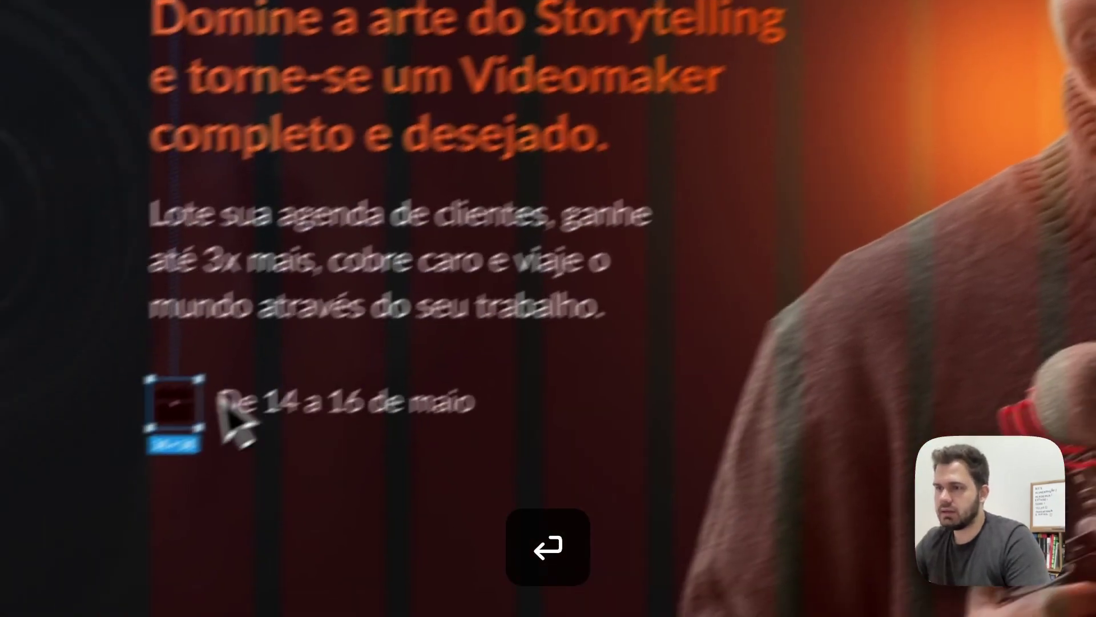
Step: Duplicate the date row's calendar icon and text together, placing the copy directly below the original row
left_click(45, 550, "shift")
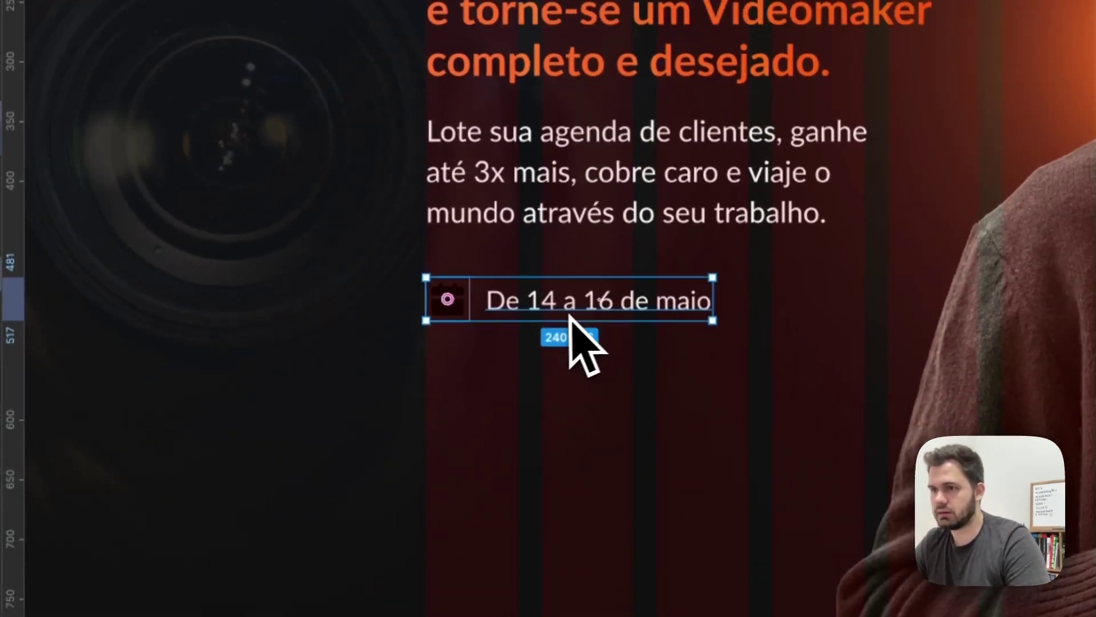
scroll(570, 315, "down", 3)
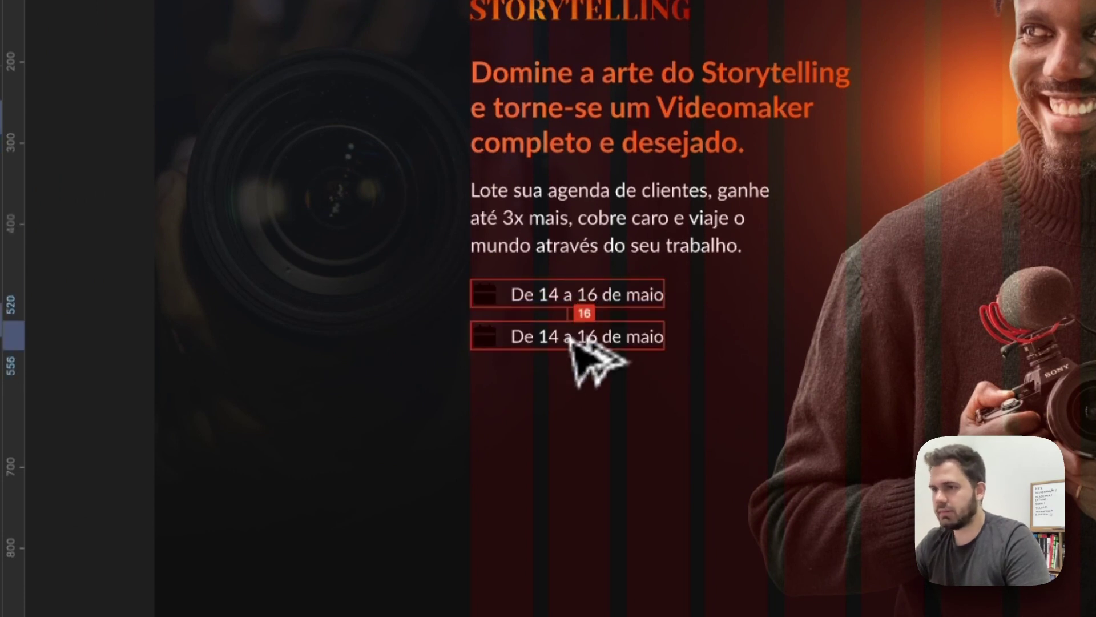
scroll(486, 352, "down", 5)
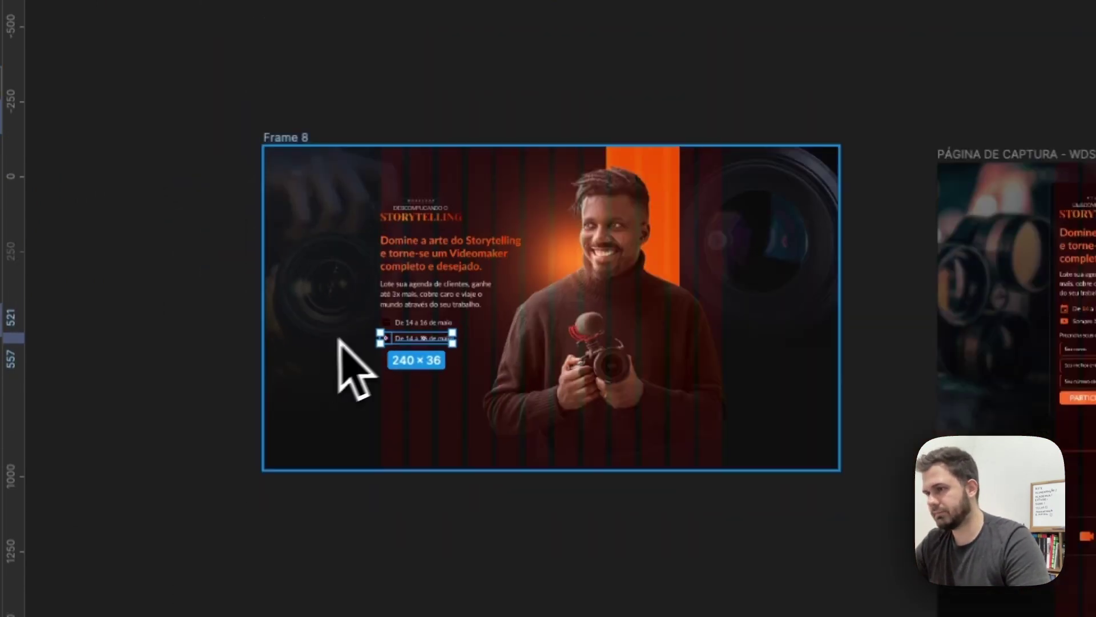
Step: Change the duplicated row's text to "Sempre às 20h no Youtube"
scroll(710, 342, "up", 5)
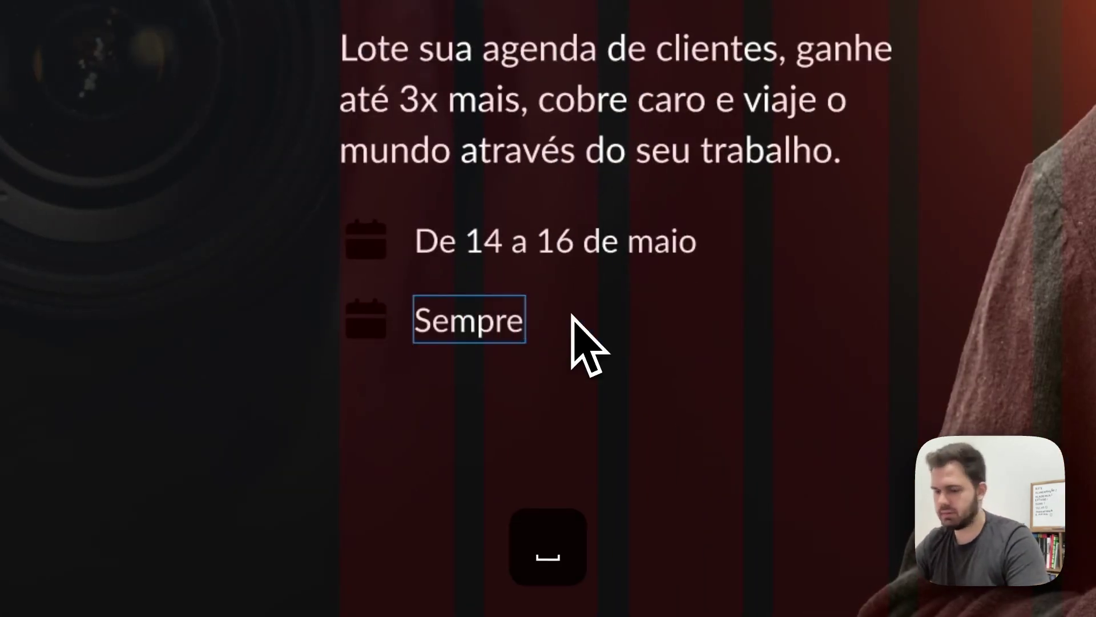
type("às 20")
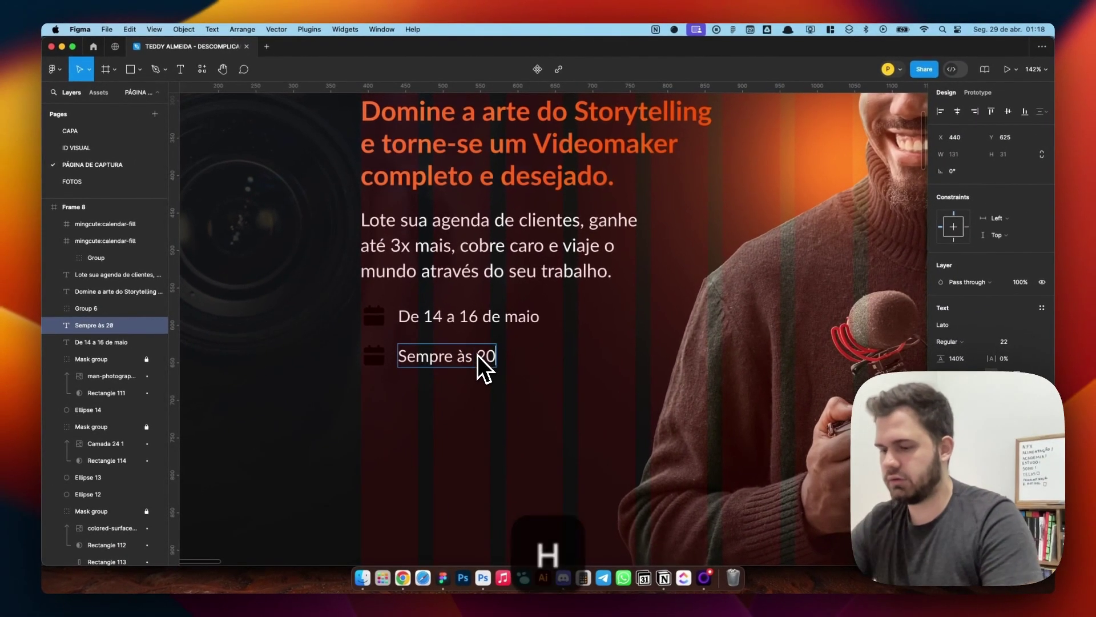
type("h no Youtube")
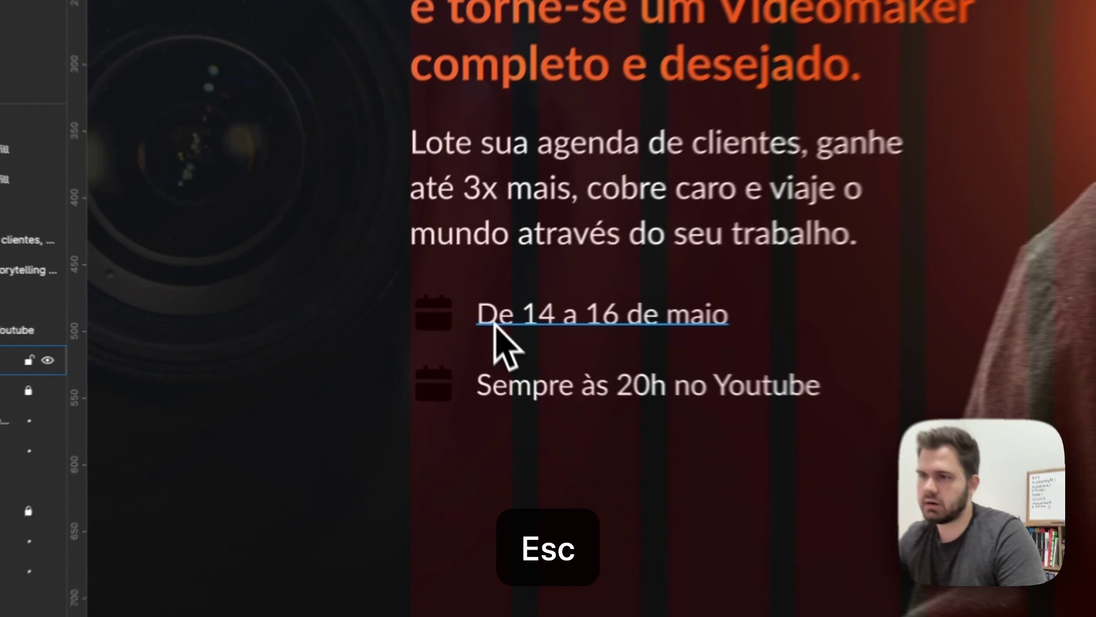
Step: Set the horizontal spacing between icon and text to 12 in both the date row and the "Sempre às 20h no Youtube" row
left_click(385, 313)
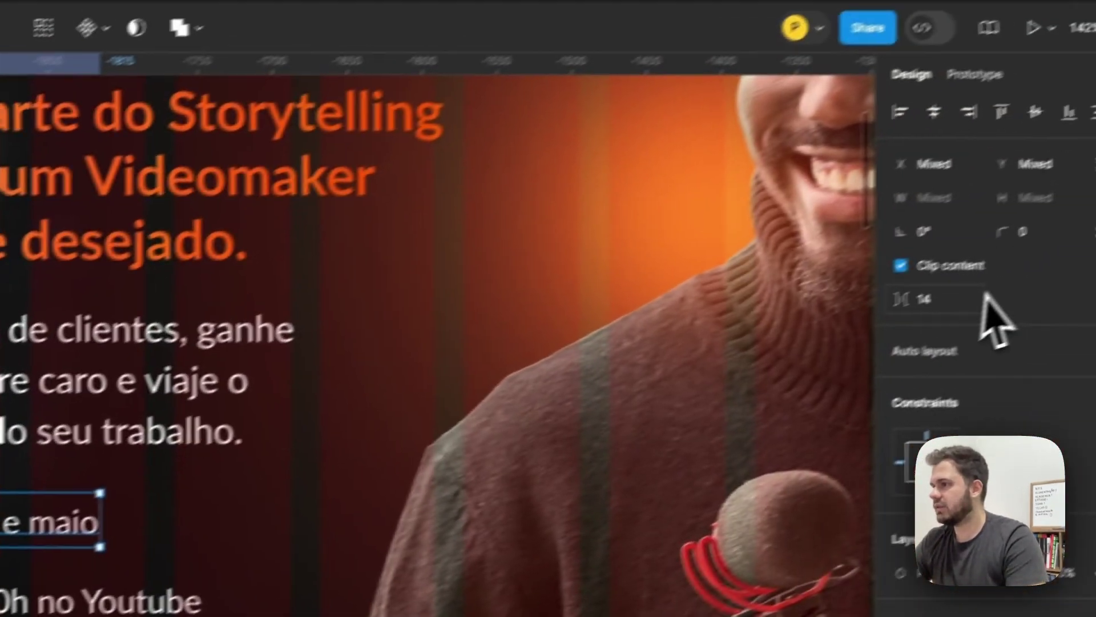
left_click(912, 323)
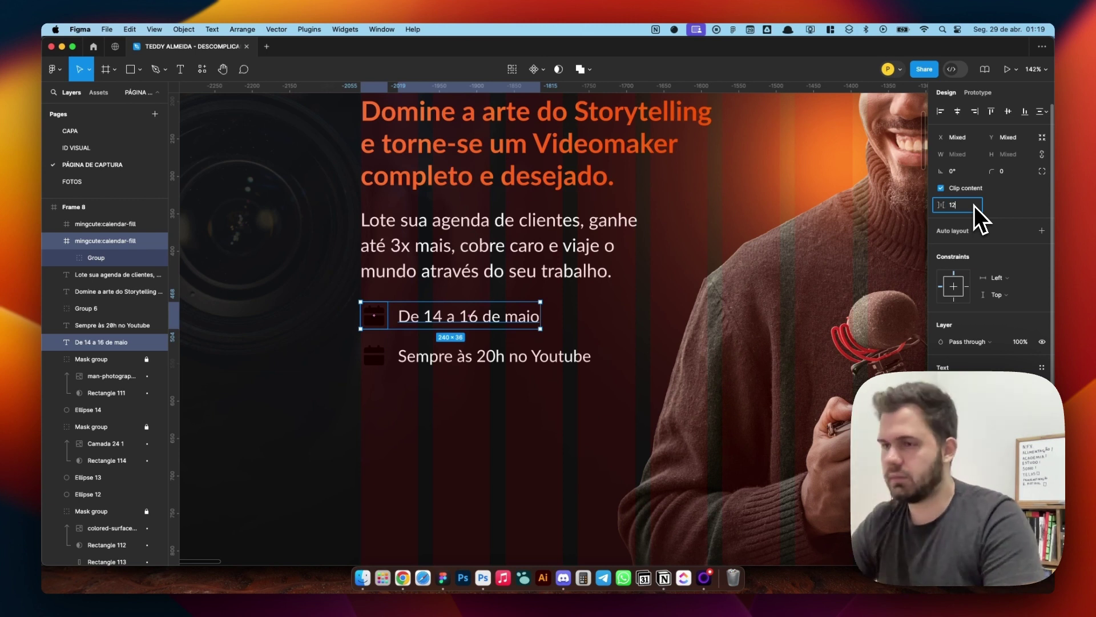
key("Return")
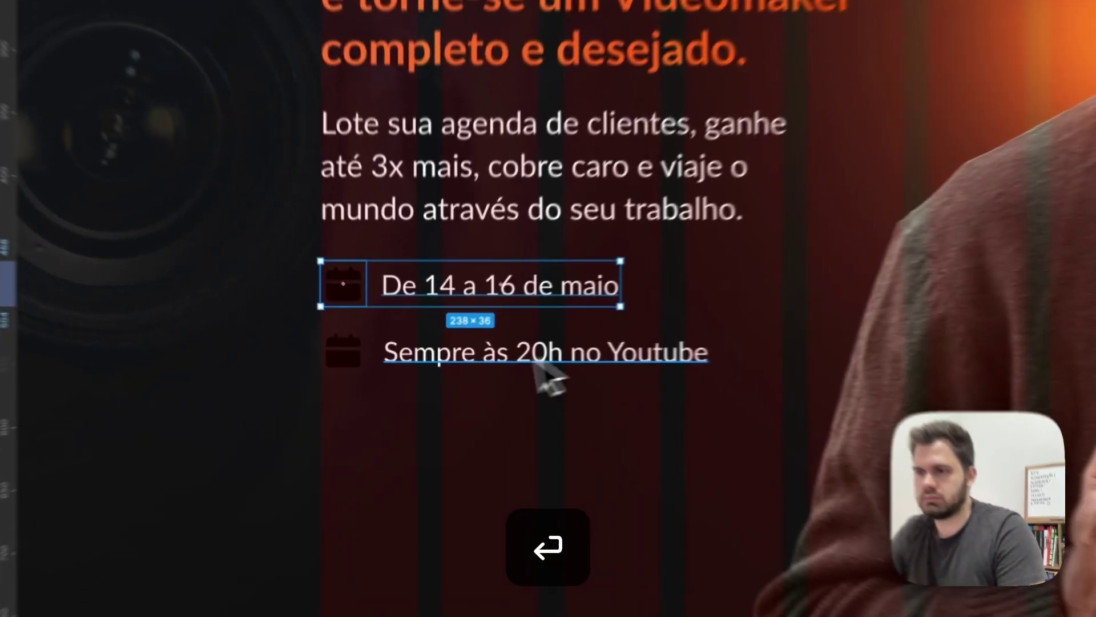
left_click(486, 358)
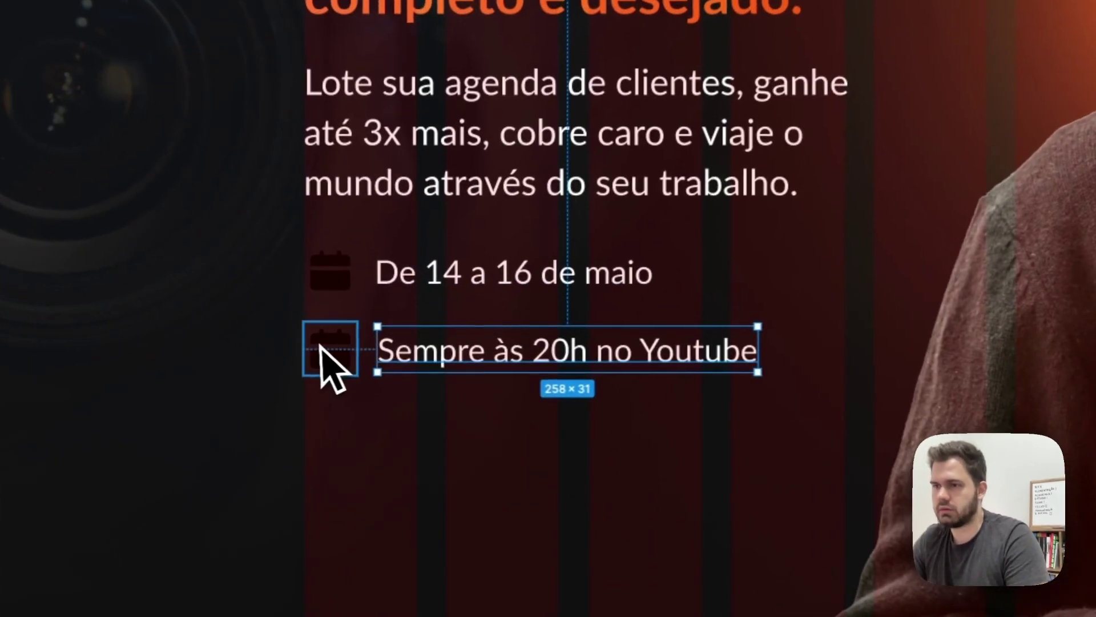
left_click(920, 196)
key("Return")
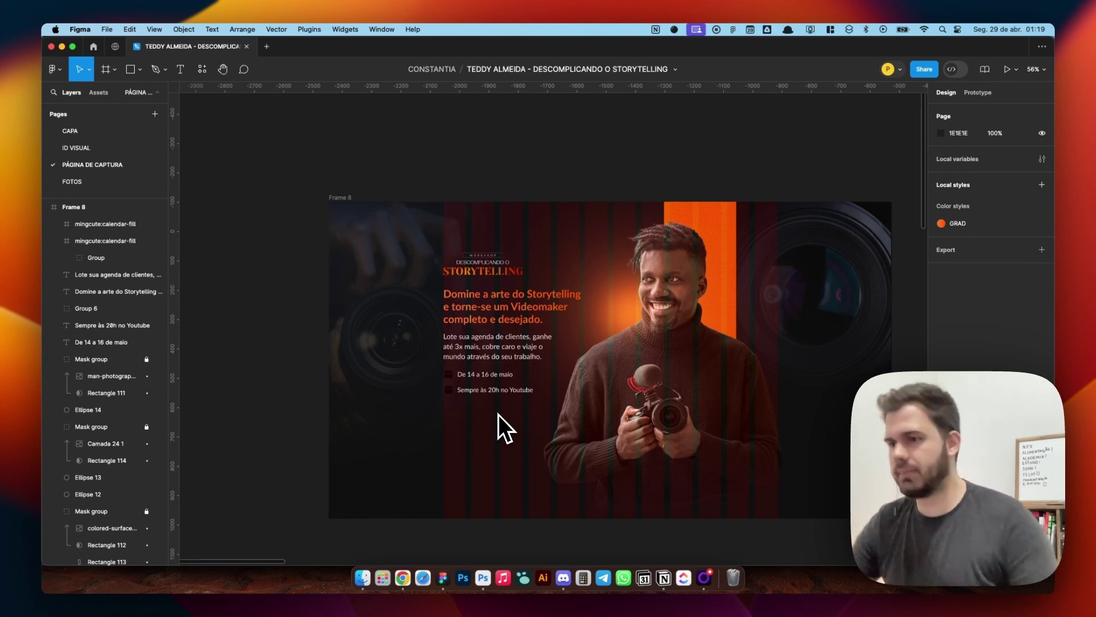
Step: Open the Iconify plugin and search its icons for "youtube"
scroll(497, 409, "up", 5)
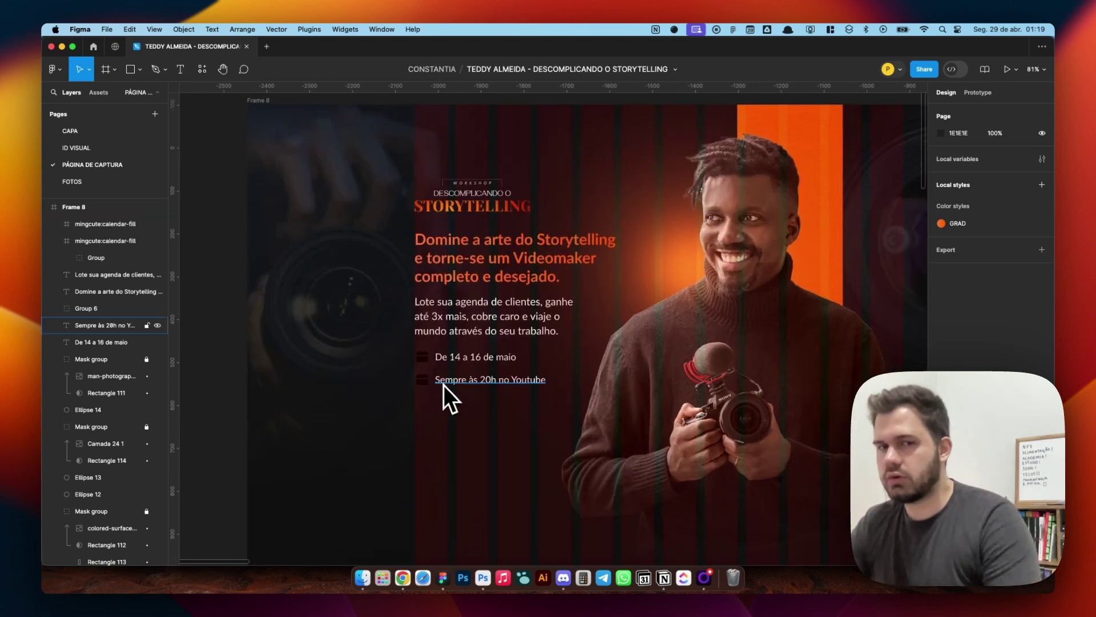
scroll(413, 423, "down", 4)
right_click(515, 144)
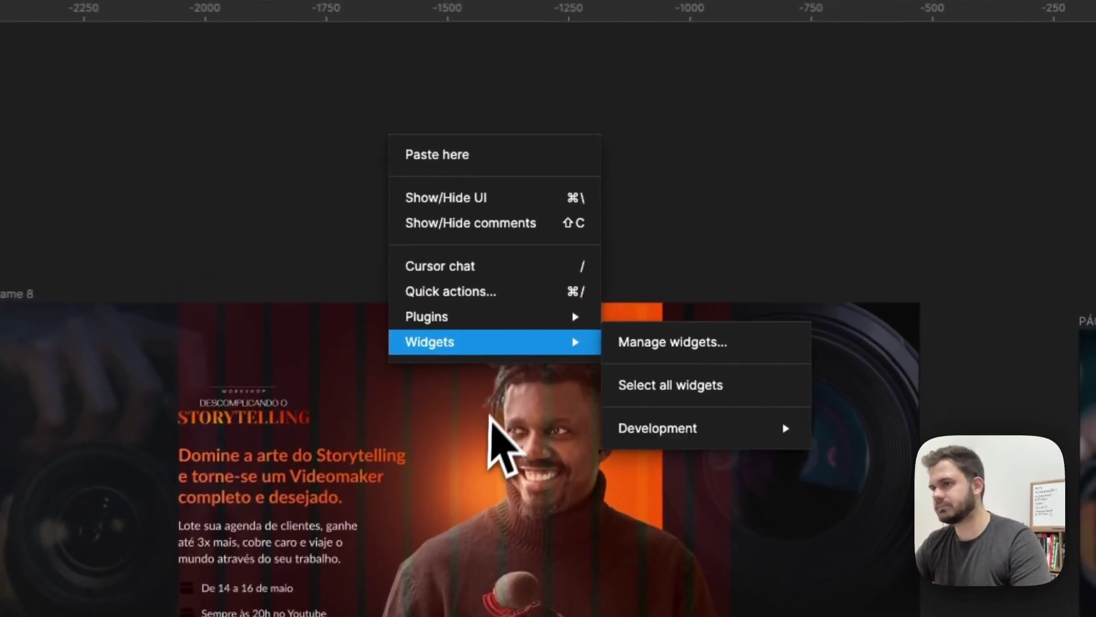
mouse_move(486, 328)
left_click(700, 338)
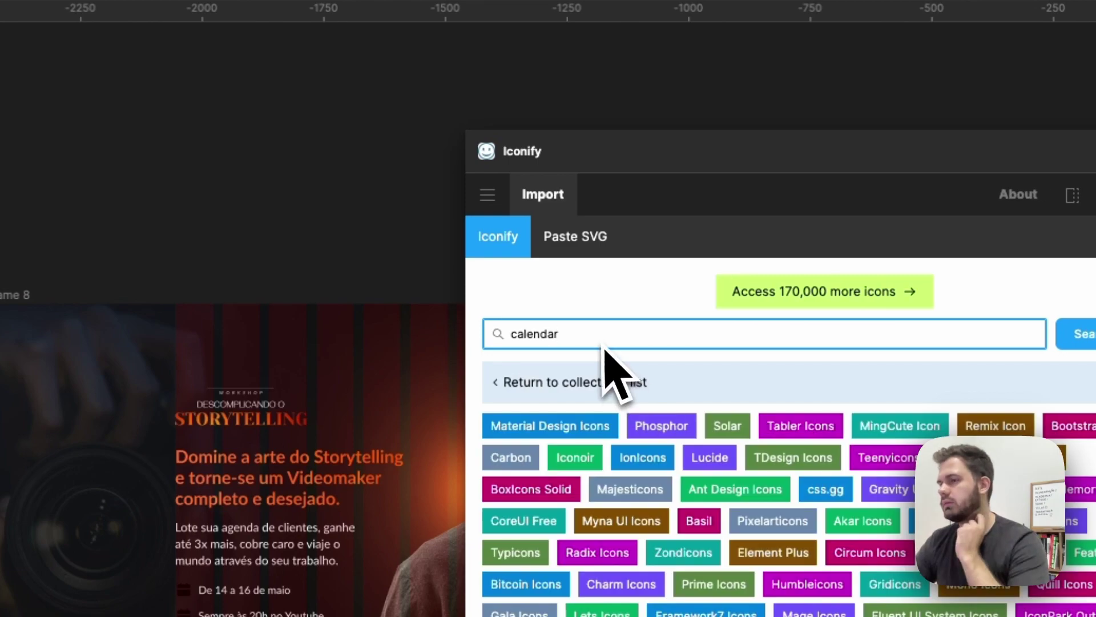
key("super+a")
type("youtube")
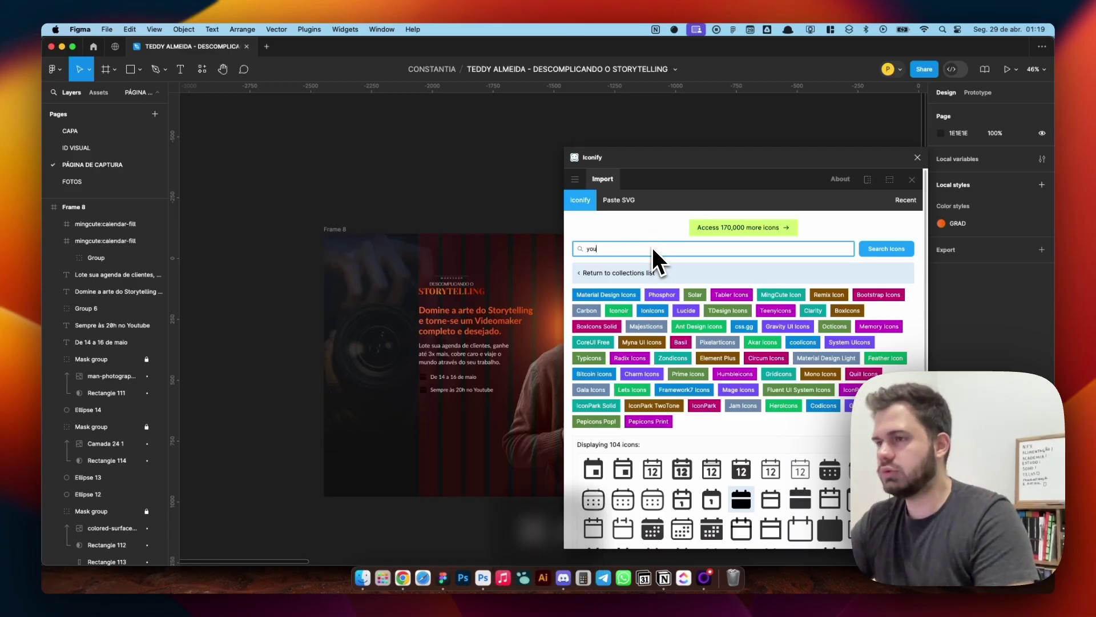
key("Return")
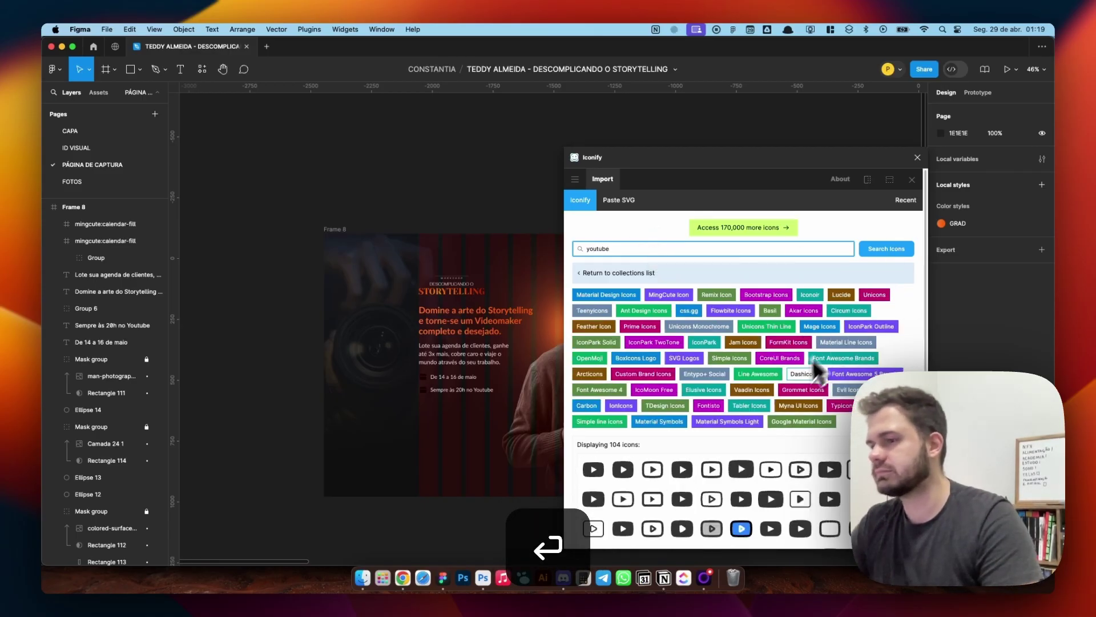
Step: Import the mdi:youtube icon from the Material Design Icons set onto the canvas
scroll(805, 368, "down", 1)
left_click(594, 449)
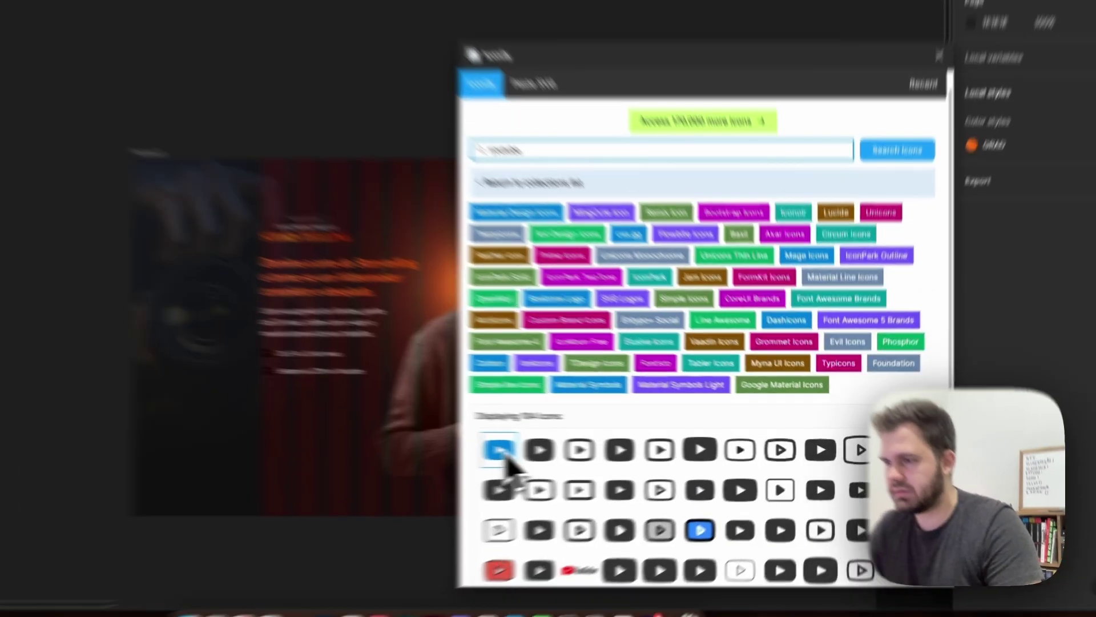
scroll(608, 514, "down", 10)
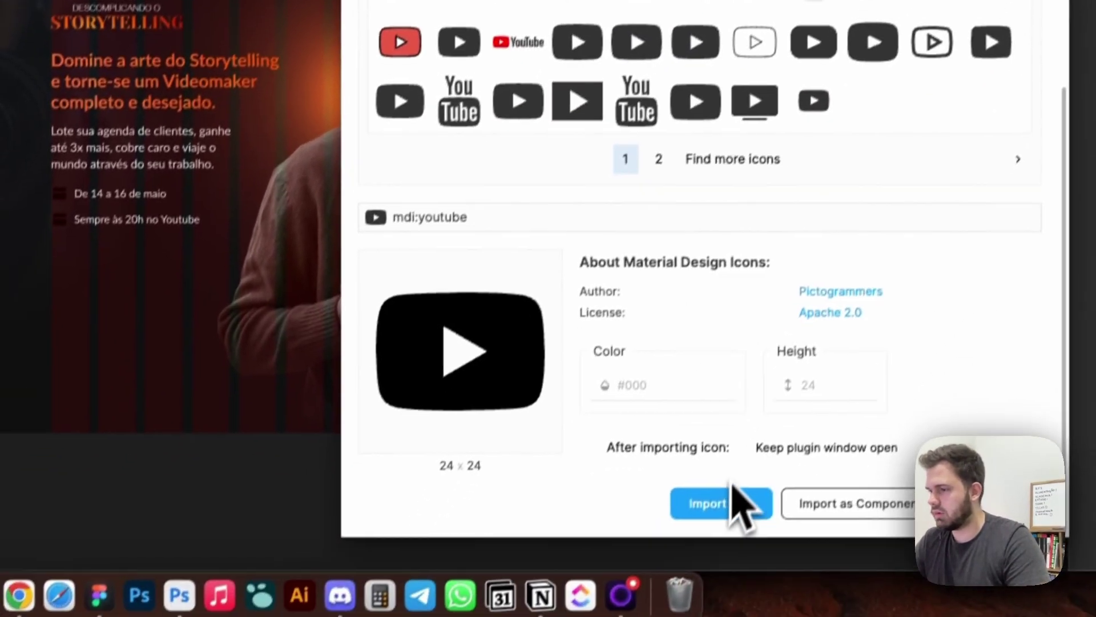
left_click(735, 492)
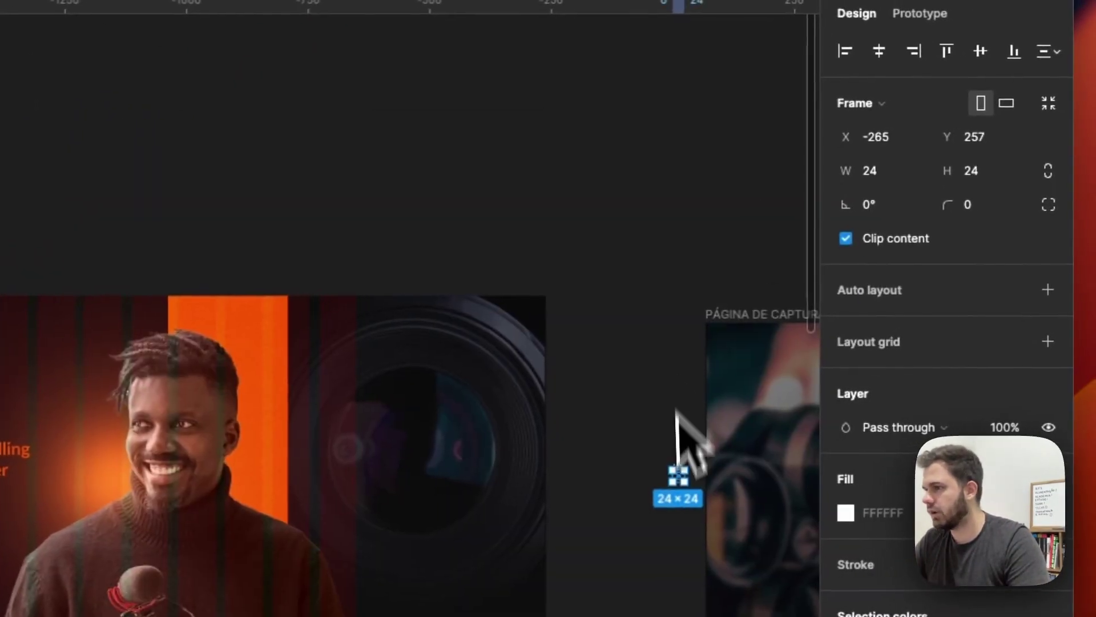
Step: Resize the YouTube icon to 36 × 36 and place it over the calendar icon beside "Sempre às 20h no Youtube"
scroll(688, 485, "up", 5)
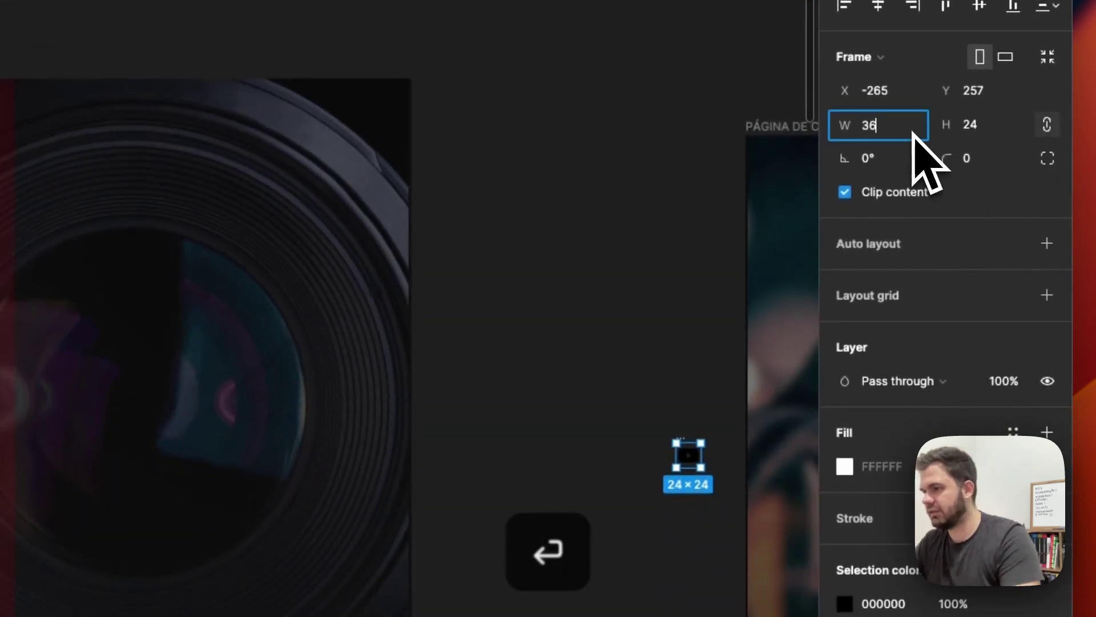
scroll(742, 485, "down", 2)
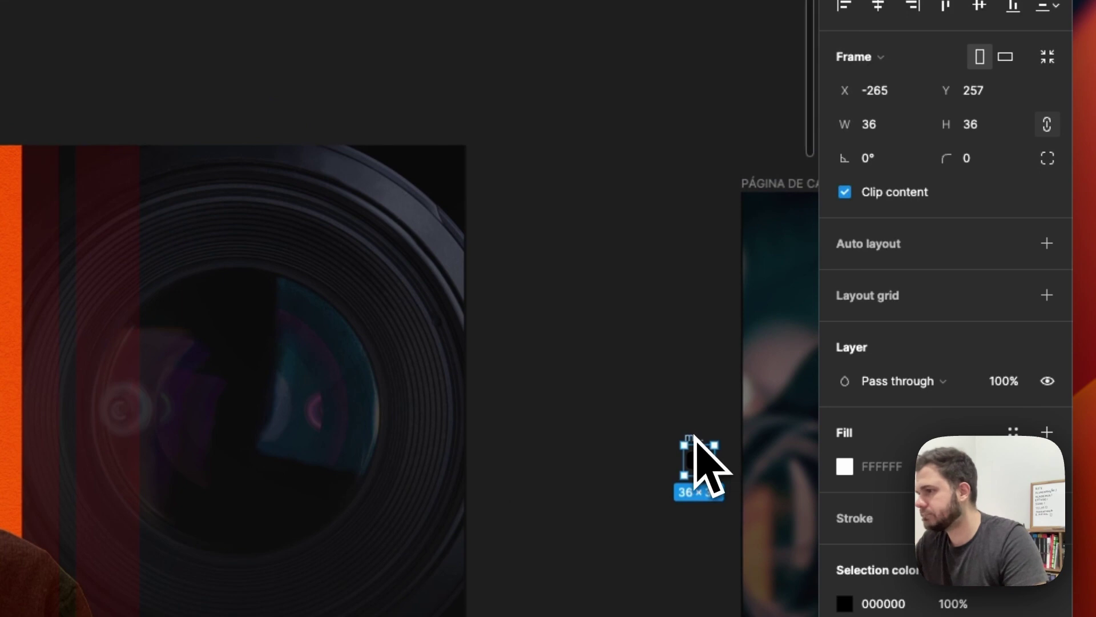
left_click_drag(694, 436, 380, 406)
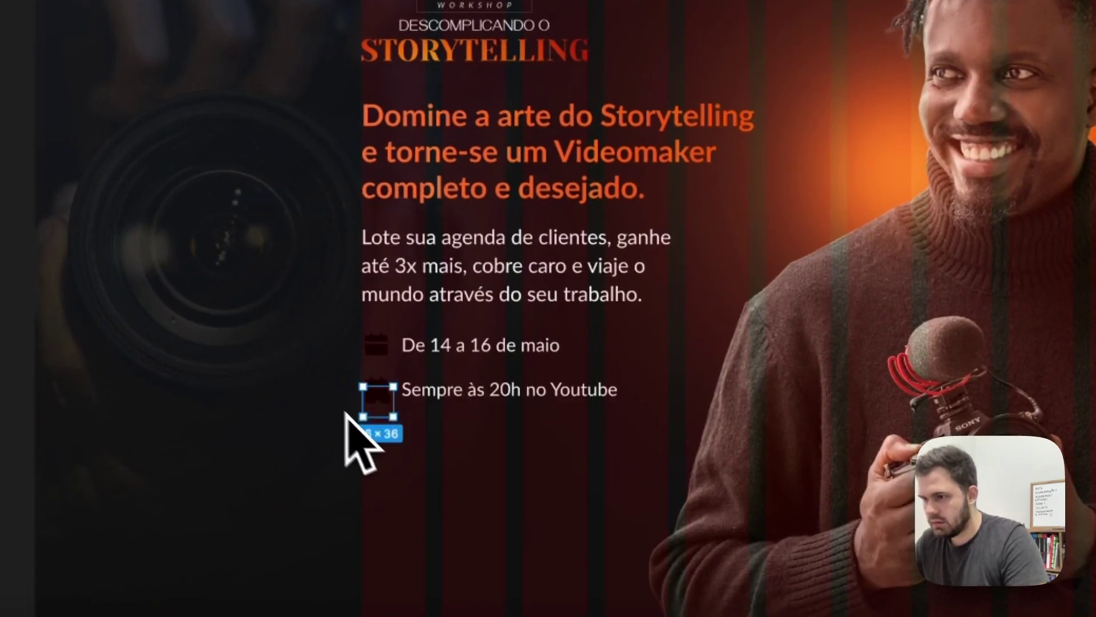
Step: Move the YouTube icon into the top of Frame 8's layer stack and delete the duplicate calendar icon beneath it
key("super+x")
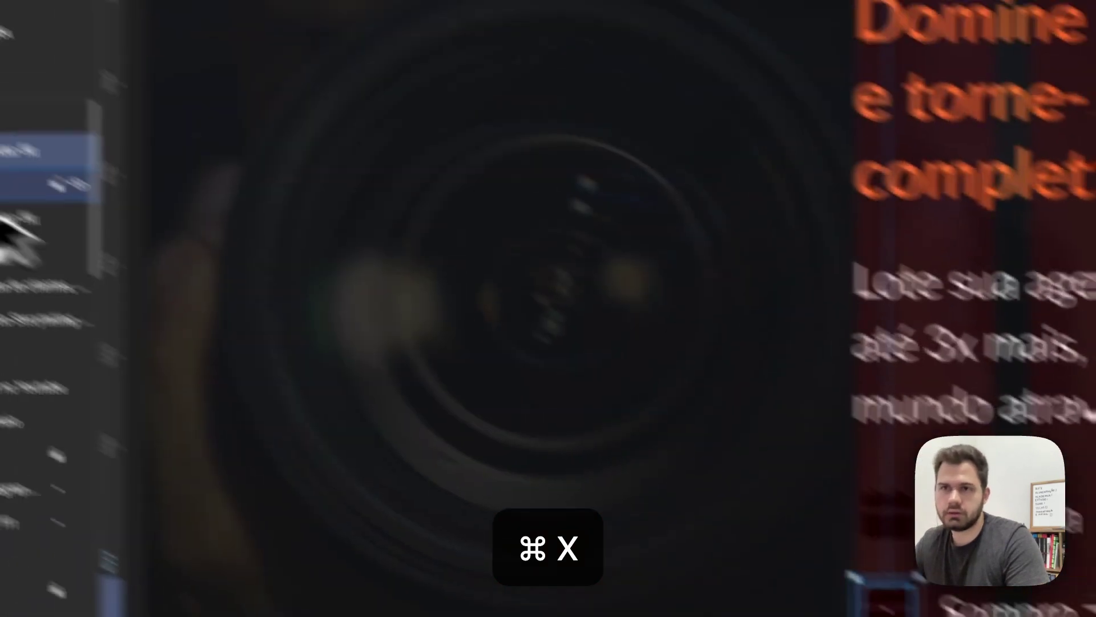
left_click(118, 264)
key("super+v")
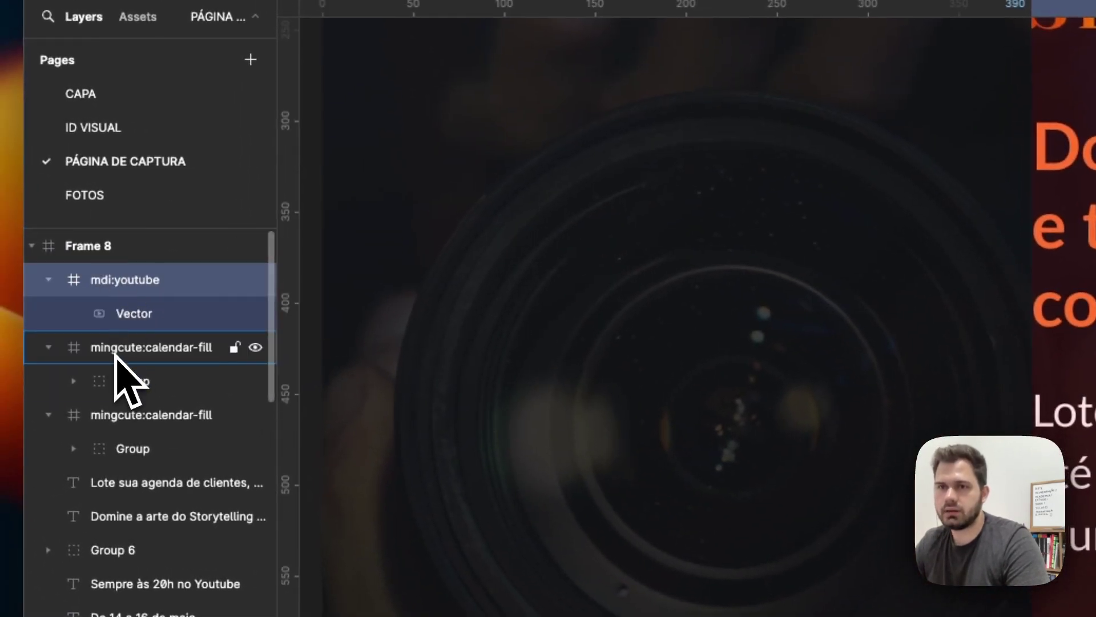
left_click(116, 354)
key("BackSpace")
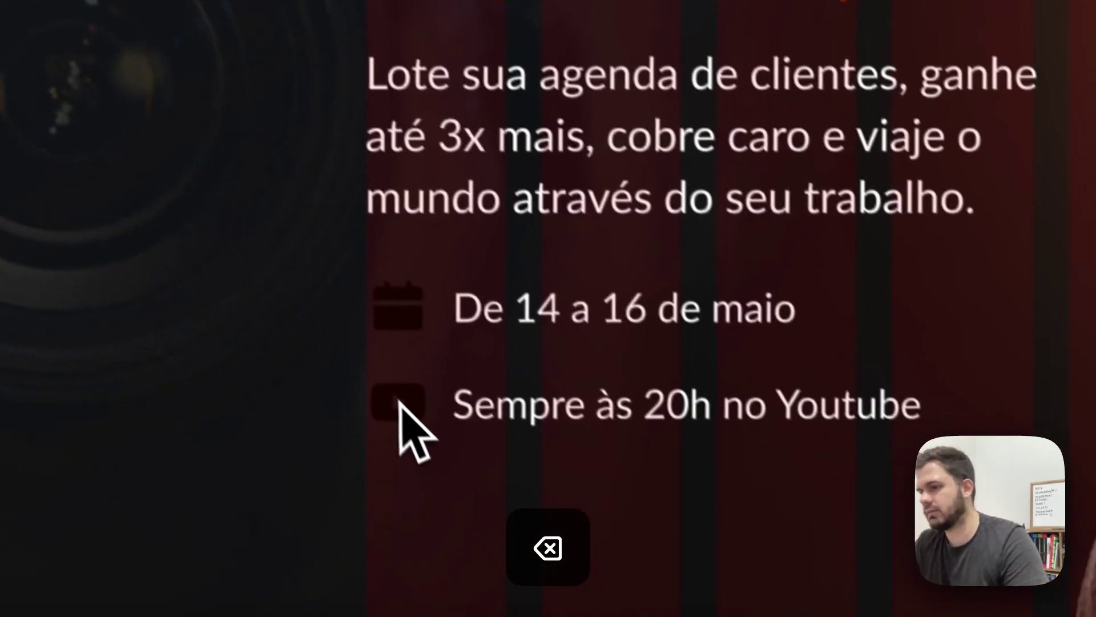
Step: Try to apply the GRAD color style to the fill of the calendar and YouTube icon frames
left_click(400, 403)
left_click(397, 308, "shift")
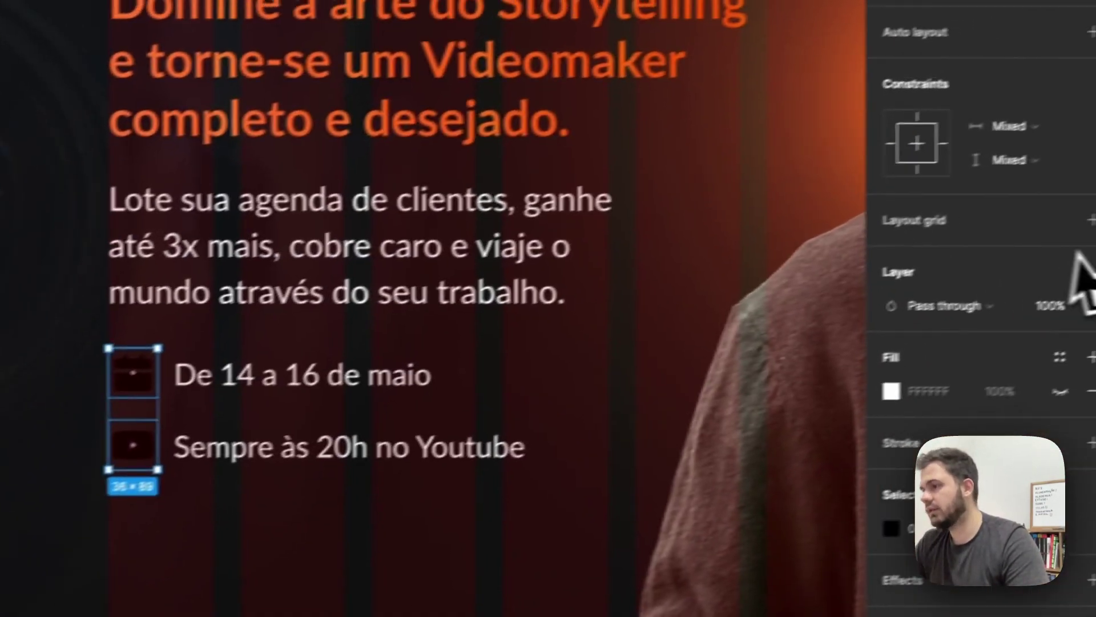
scroll(1075, 253, "down", 3)
left_click(1059, 199)
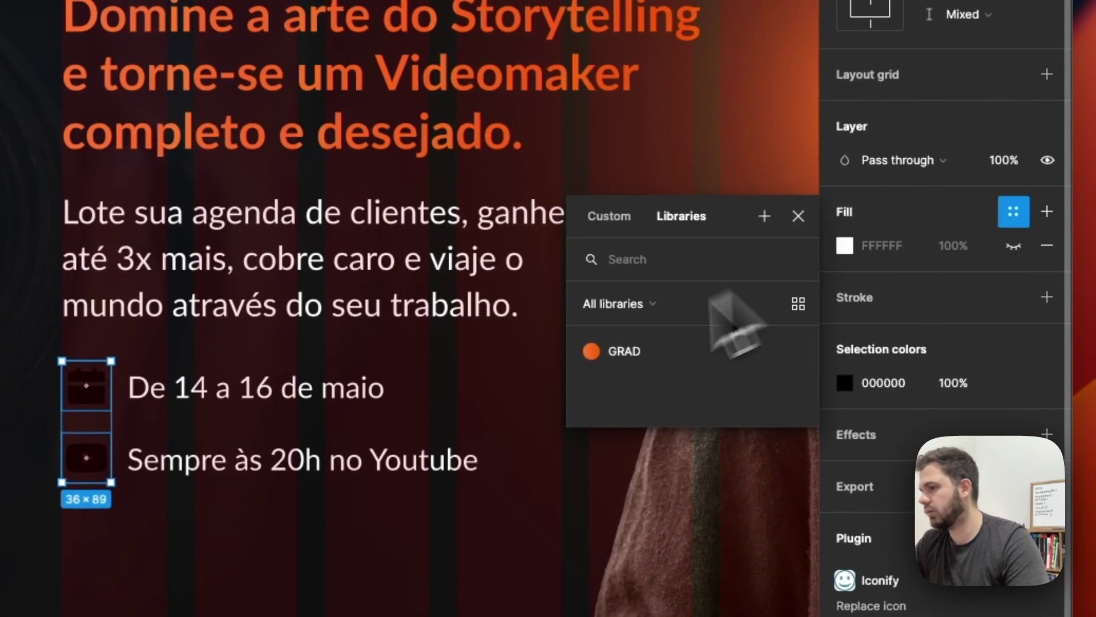
left_click(594, 351)
key("super+z")
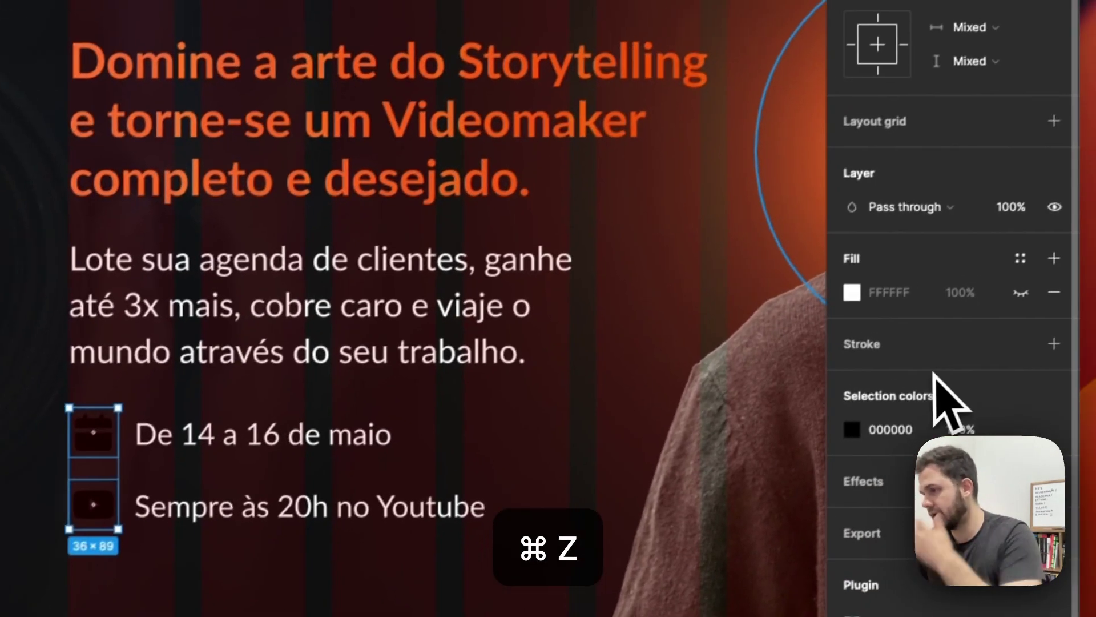
Step: Apply the GRAD color style to the fill of the vector shapes inside the calendar and YouTube icons
left_click(106, 425)
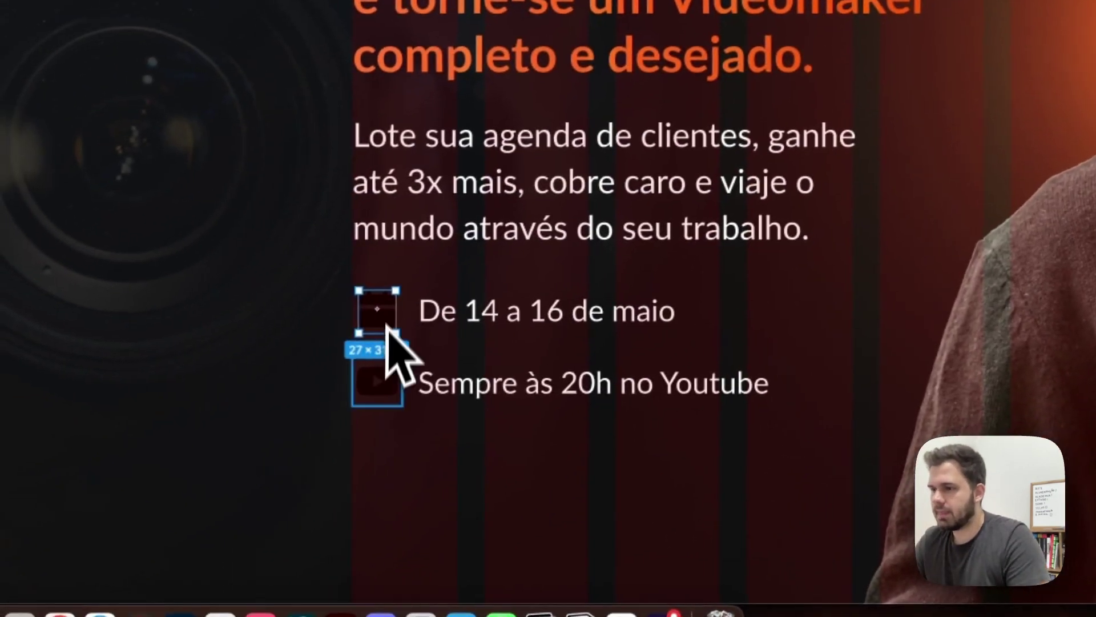
left_click(377, 391, "shift")
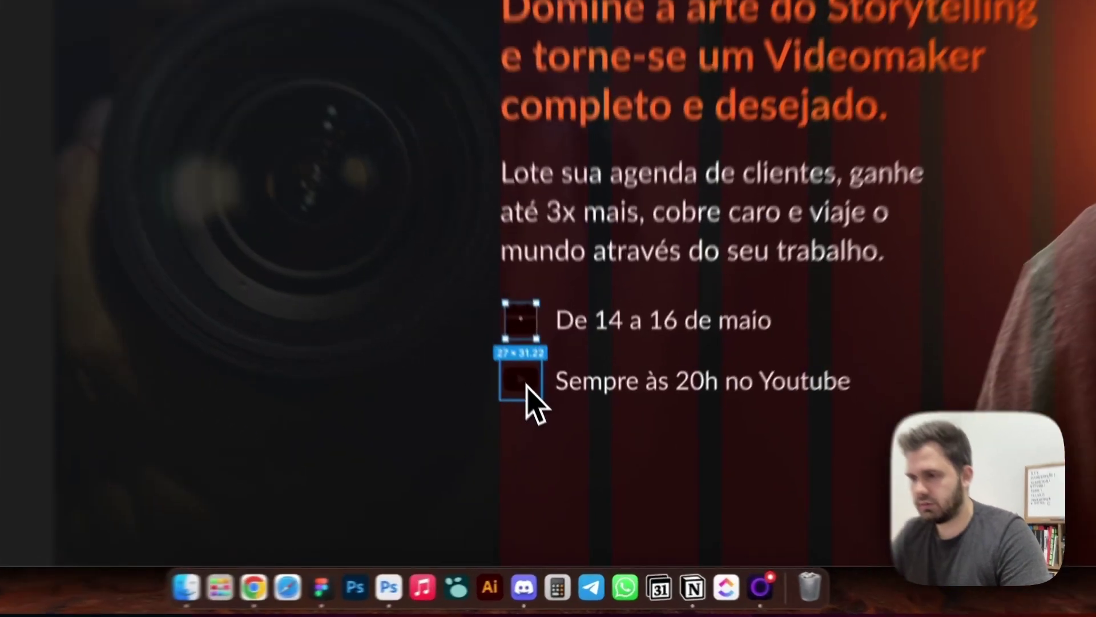
left_click(565, 457)
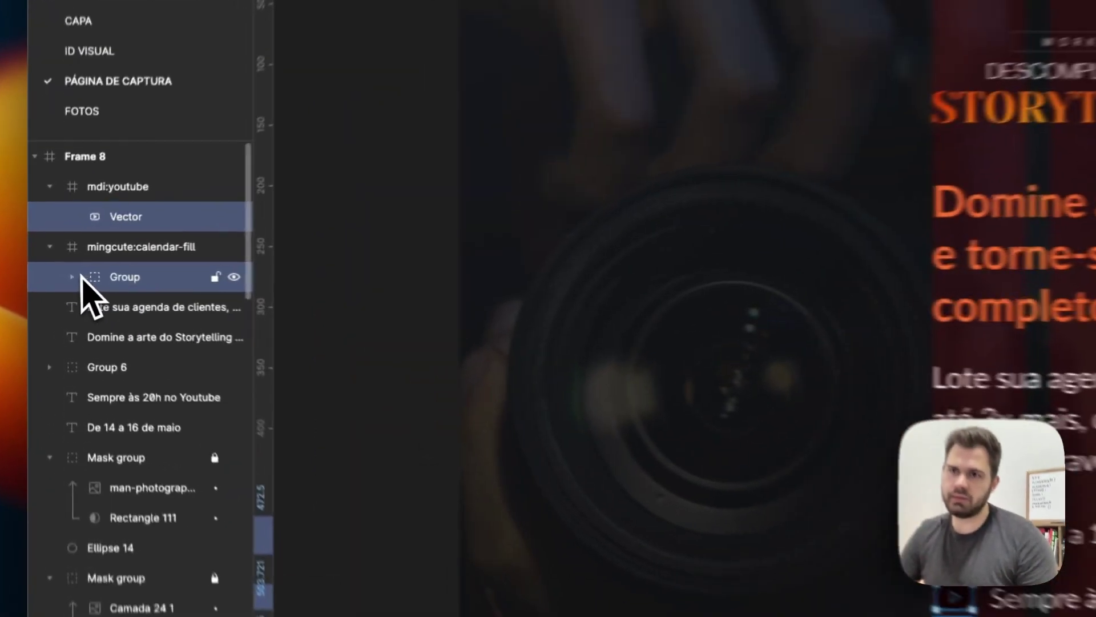
left_click(66, 275)
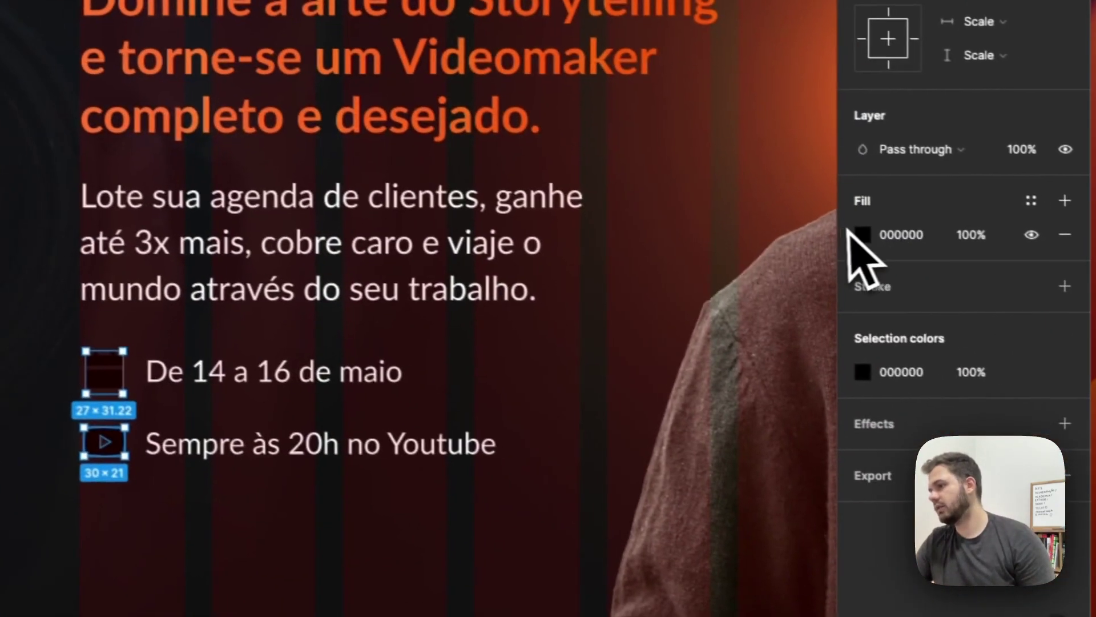
left_click(1015, 196)
left_click(609, 337)
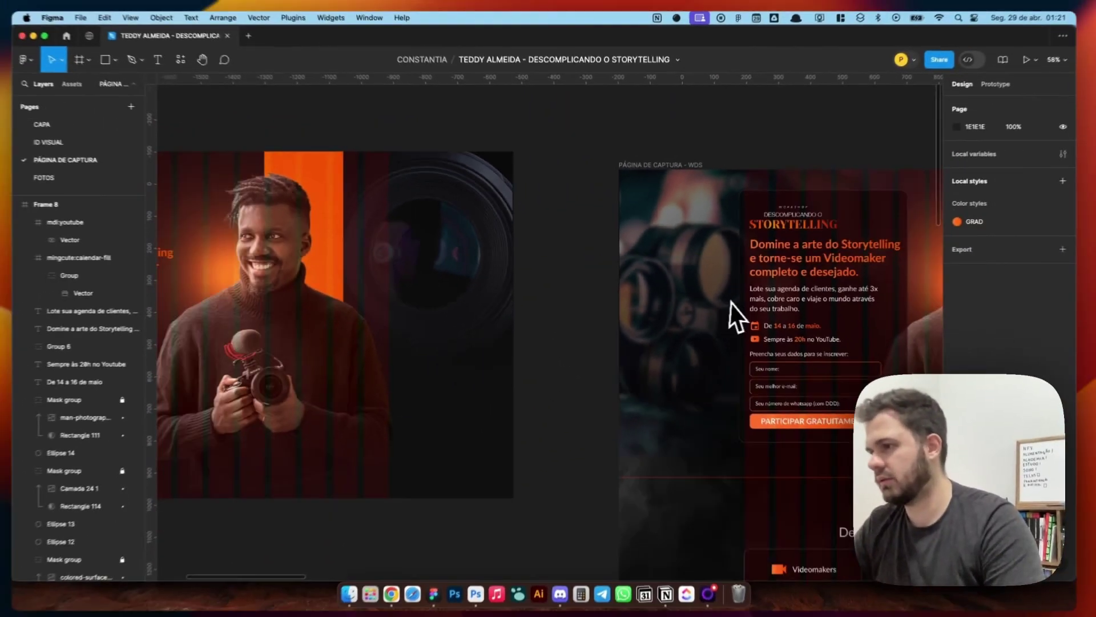
Step: Draw a 397 × 53 rectangle below the "Sempre às 20h no Youtube" row, flush with the paragraph's left edge
scroll(742, 337, "left", 1)
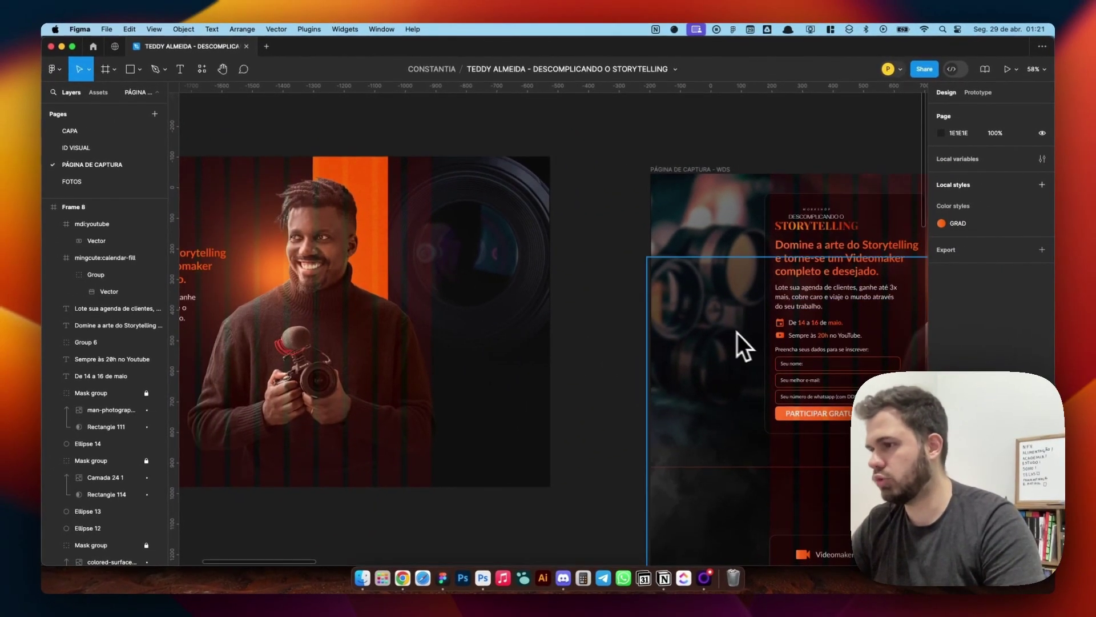
scroll(791, 374, "left", 10)
scroll(790, 375, "up", 5)
scroll(769, 372, "up", 2)
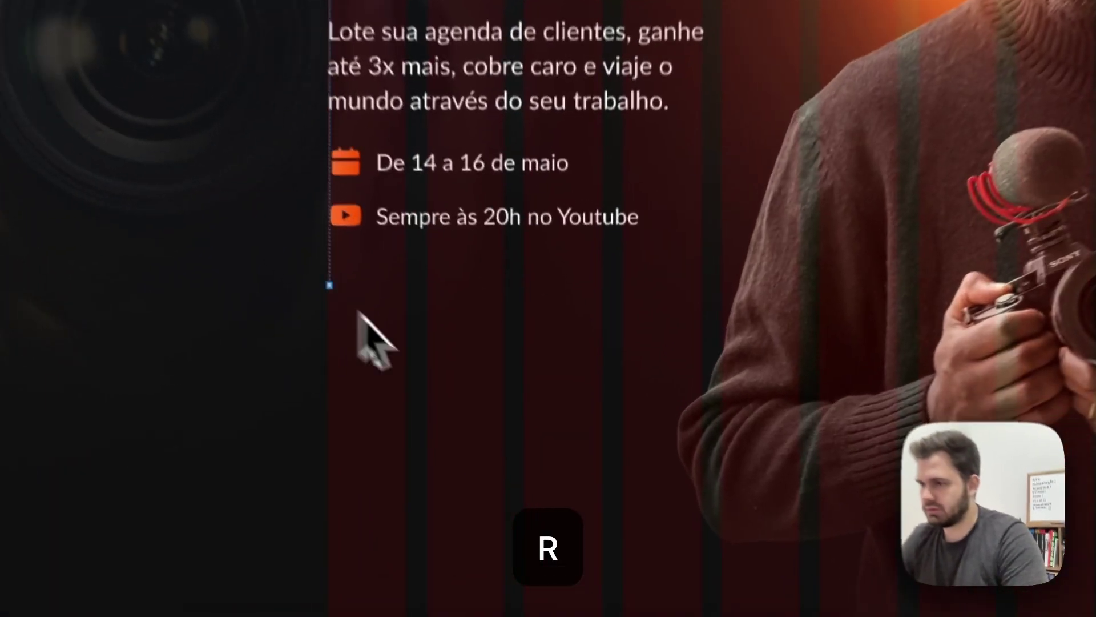
left_click_drag(444, 377, 686, 415)
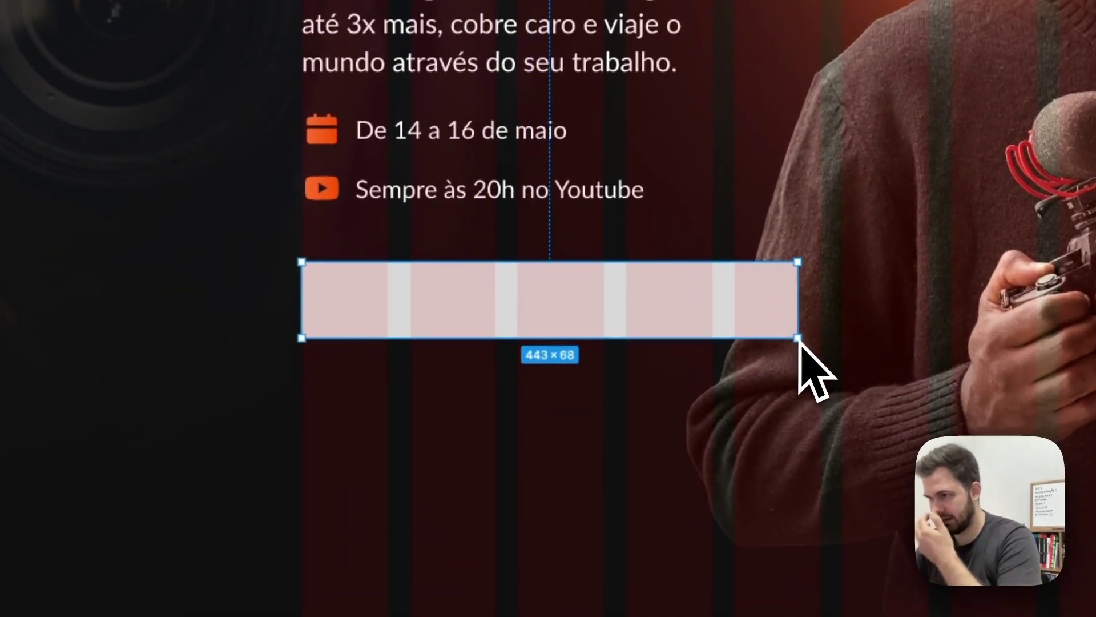
left_click_drag(798, 338, 744, 330)
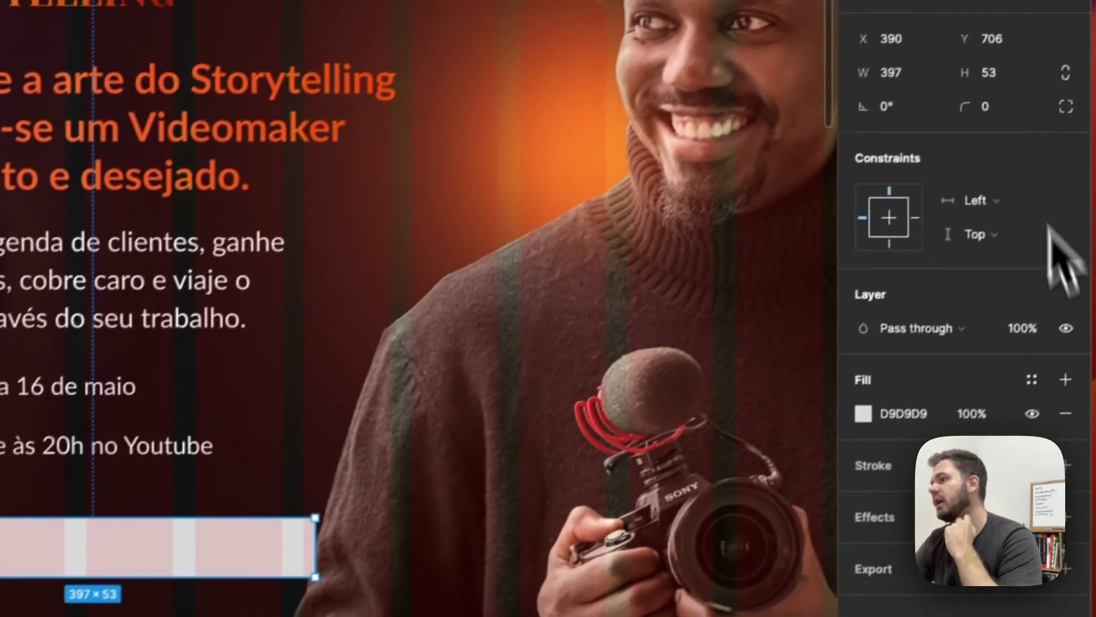
Step: Set the rectangle's corner radius to 10 and replace its fill with an inside stroke in the GRAD color style
left_click(998, 122)
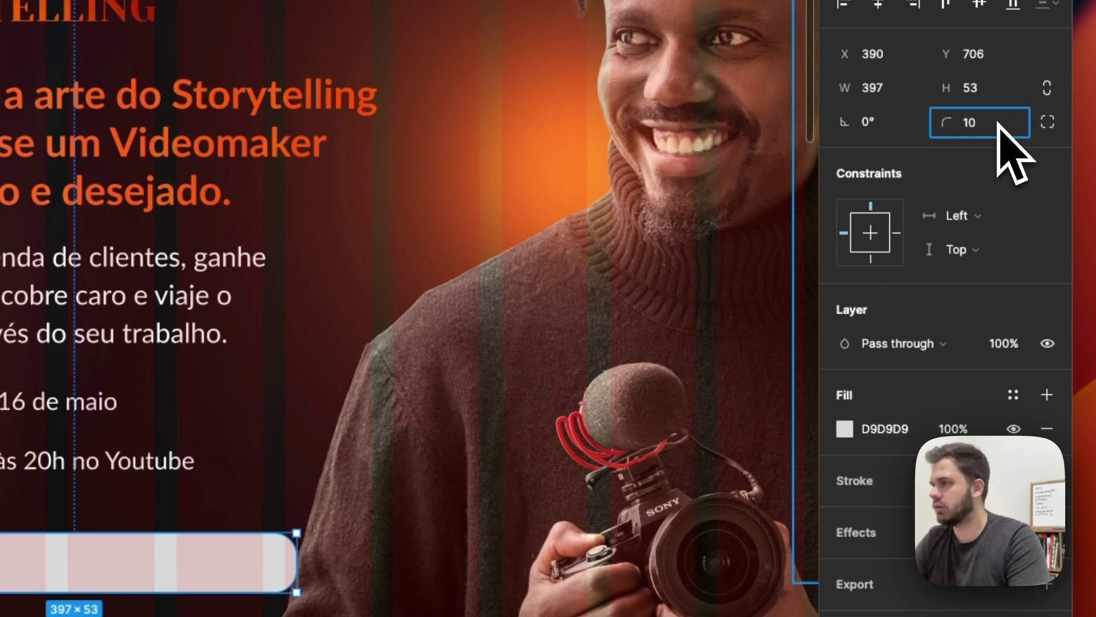
key("Return")
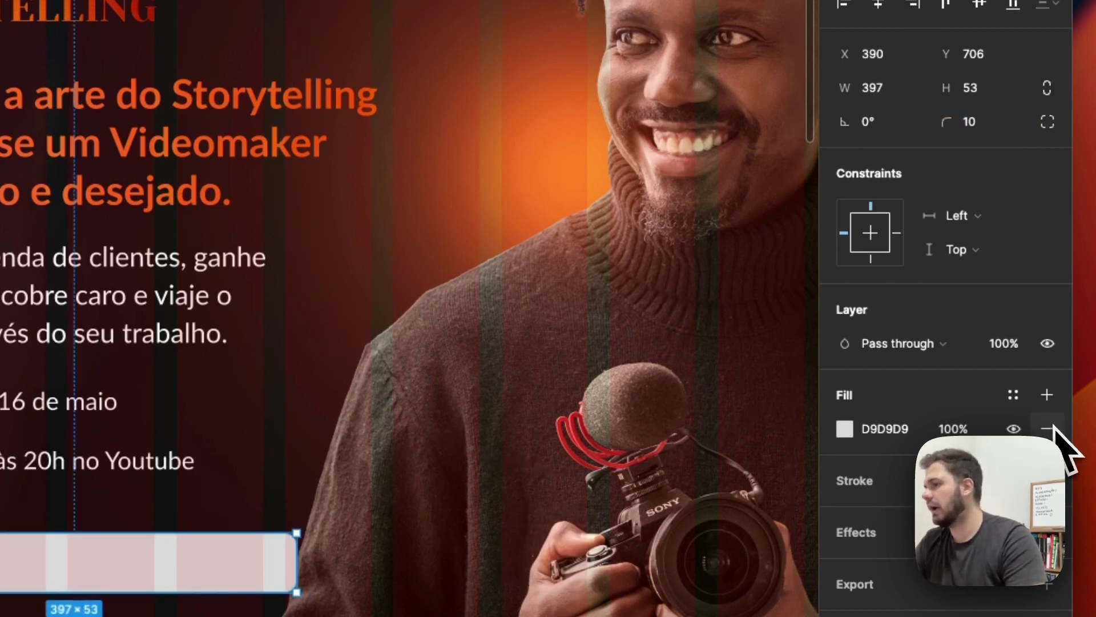
left_click(1053, 428)
left_click(986, 447)
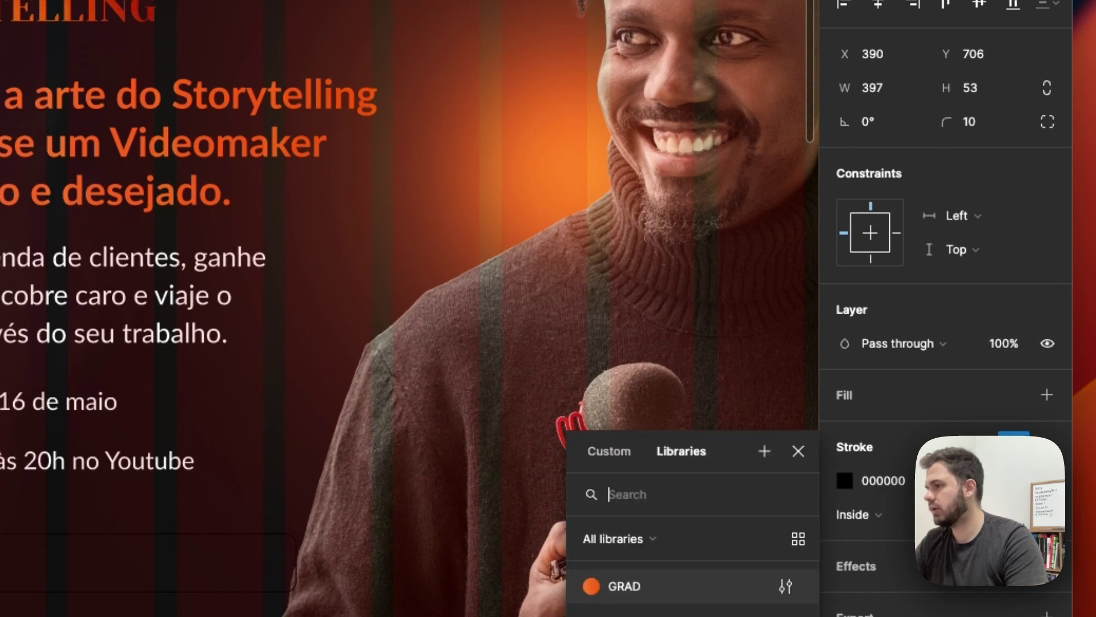
left_click(657, 404)
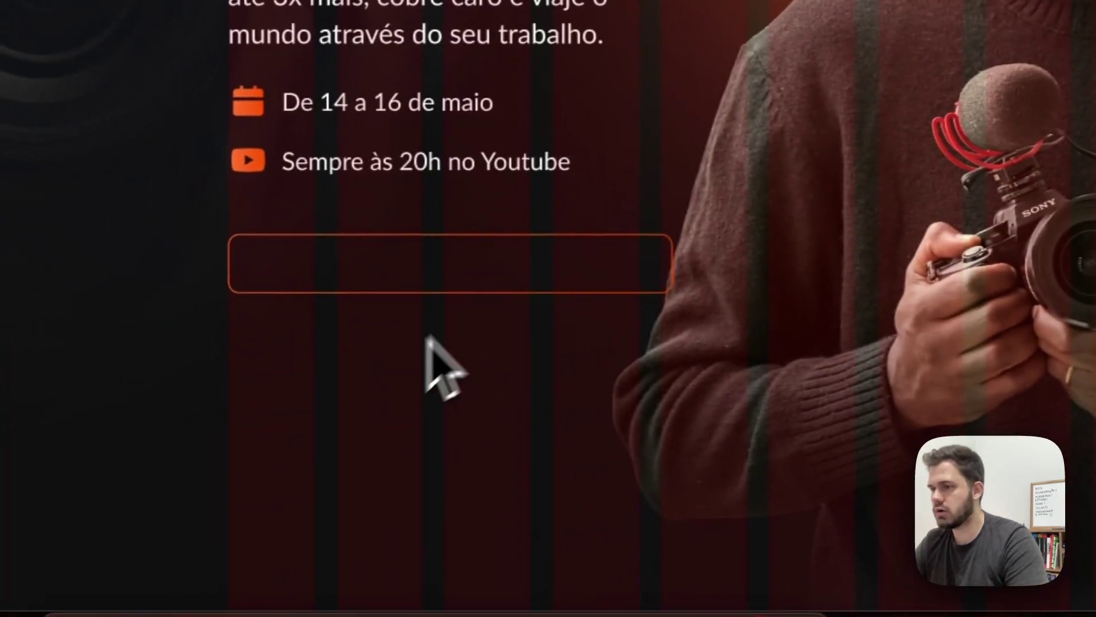
left_click(397, 301)
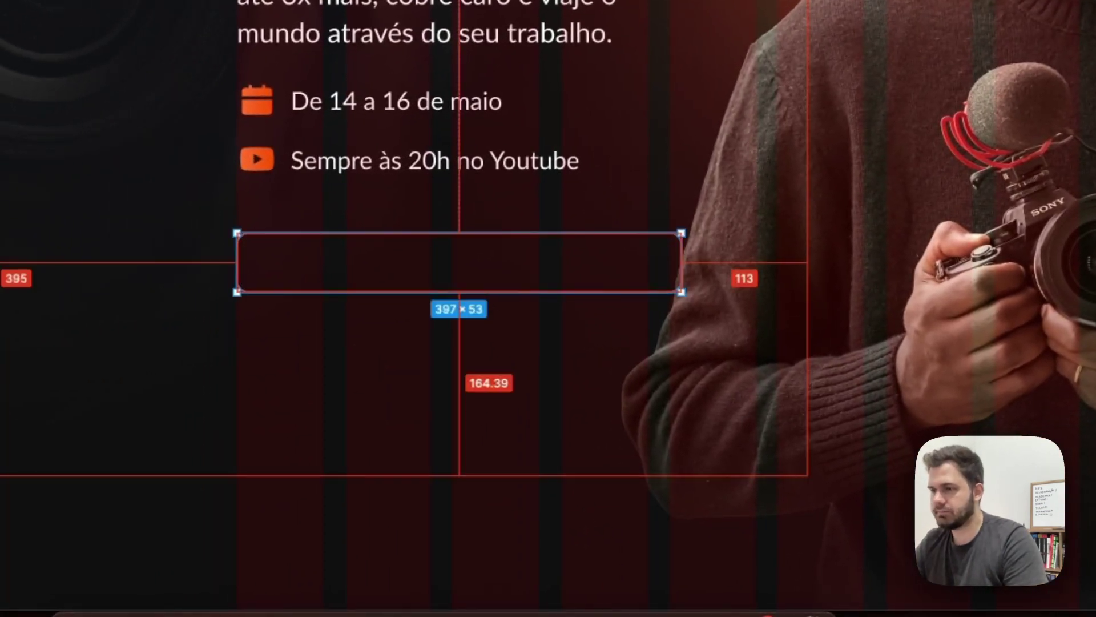
left_click_drag(502, 285, 502, 352)
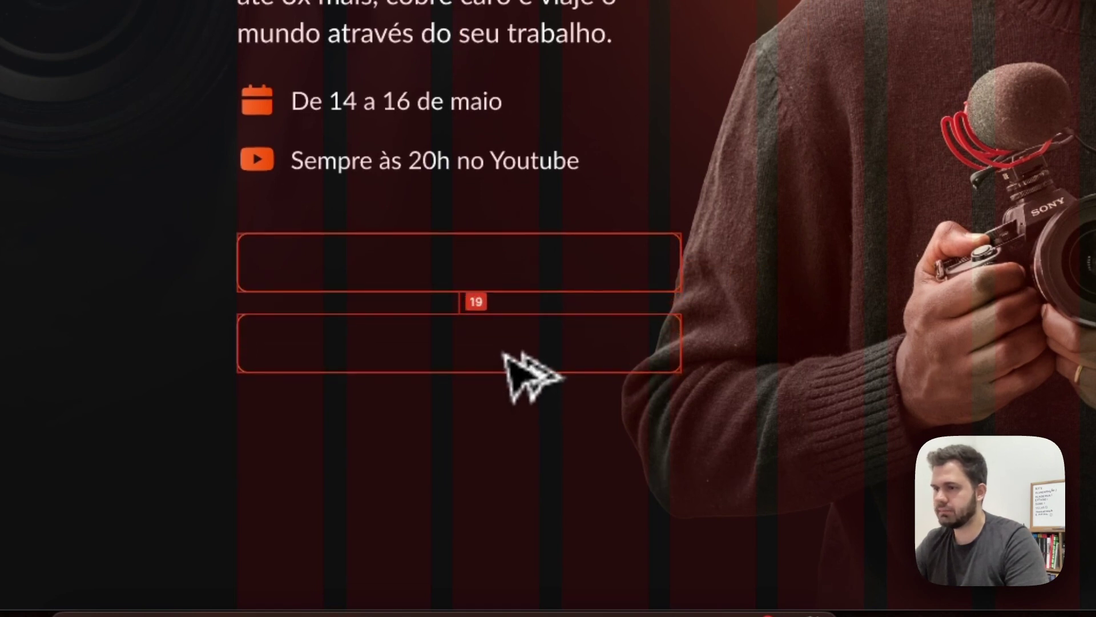
key("super+z")
Step: Add the text "Seu nome:" at font size 20 and place it inside the outlined field near its left end
key("t")
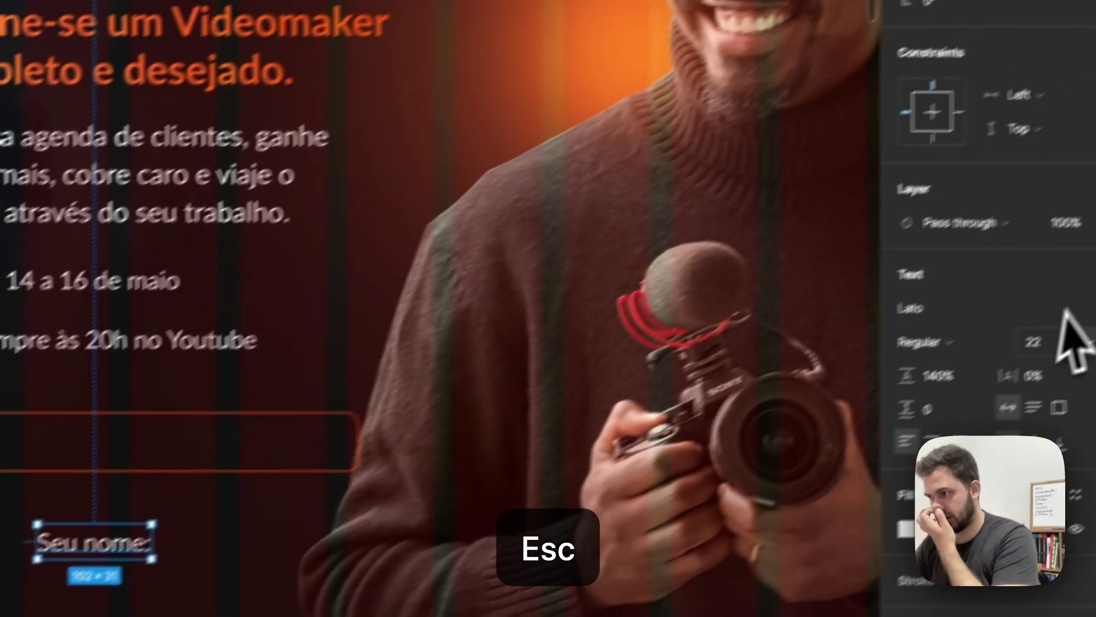
left_click(986, 376)
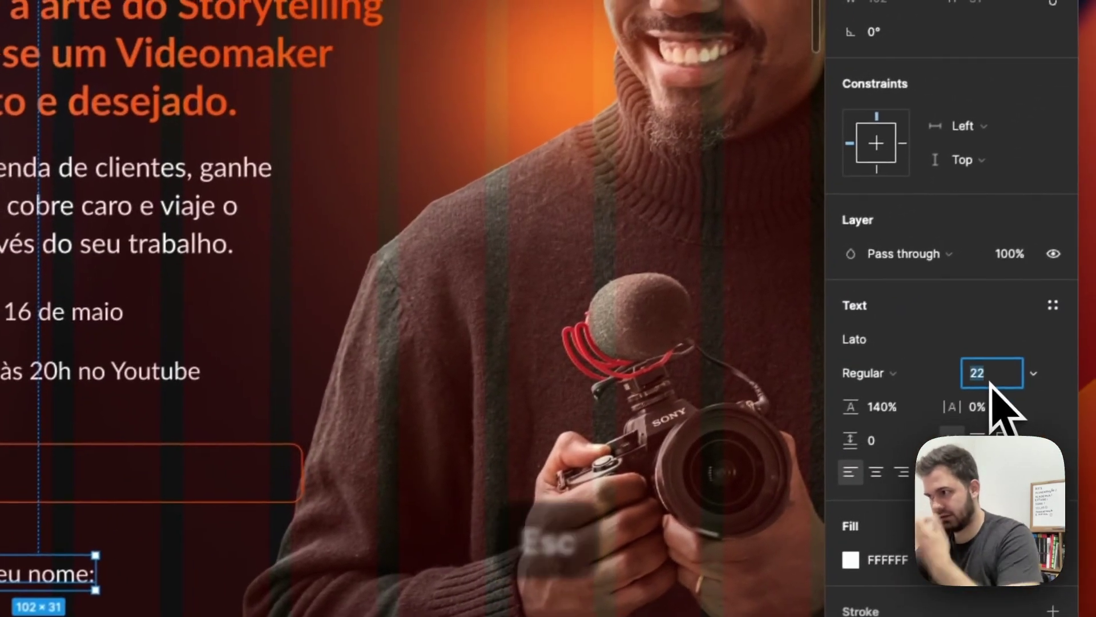
type("18")
key("Return")
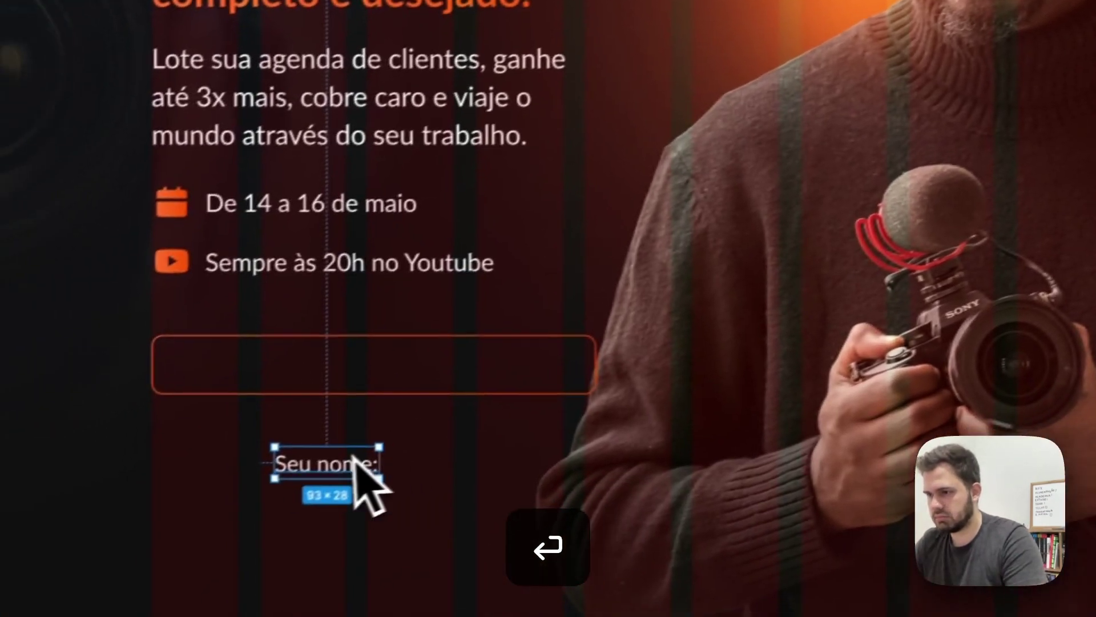
left_click_drag(62, 577, 306, 372)
left_click(330, 317)
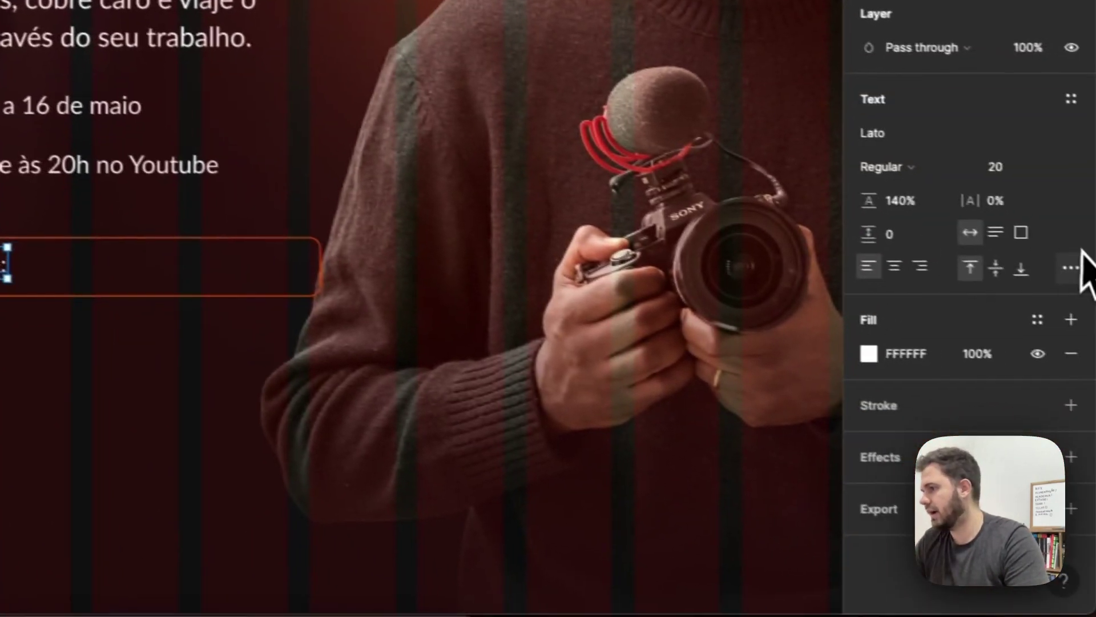
Step: Set the "Seu nome:" text's vertical trim to cap height to baseline and center it vertically in the field
left_click(1072, 266)
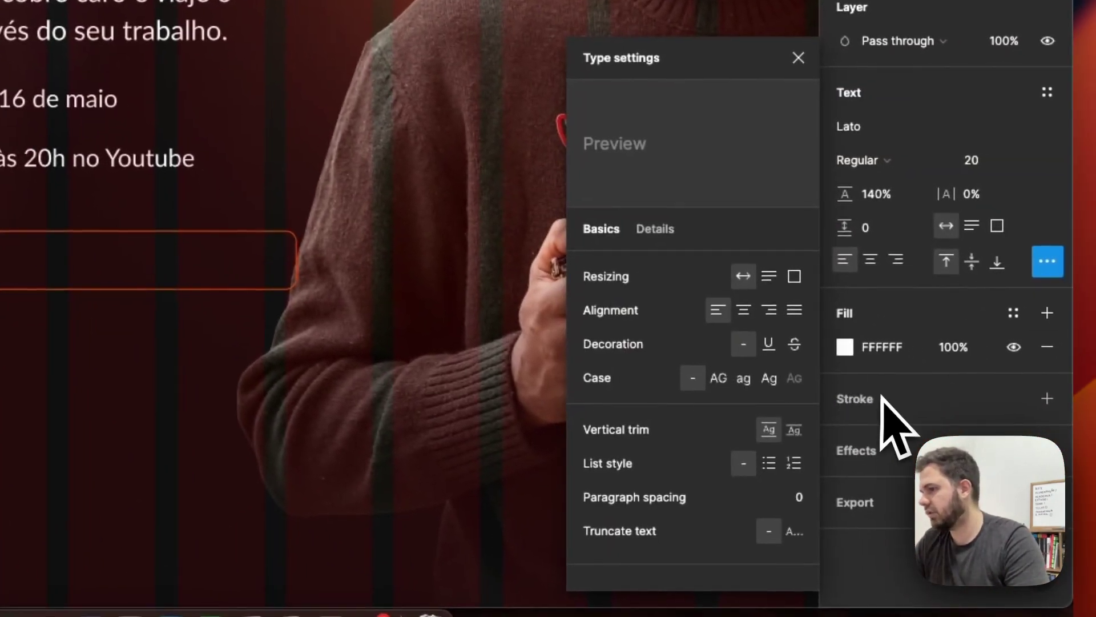
left_click(795, 429)
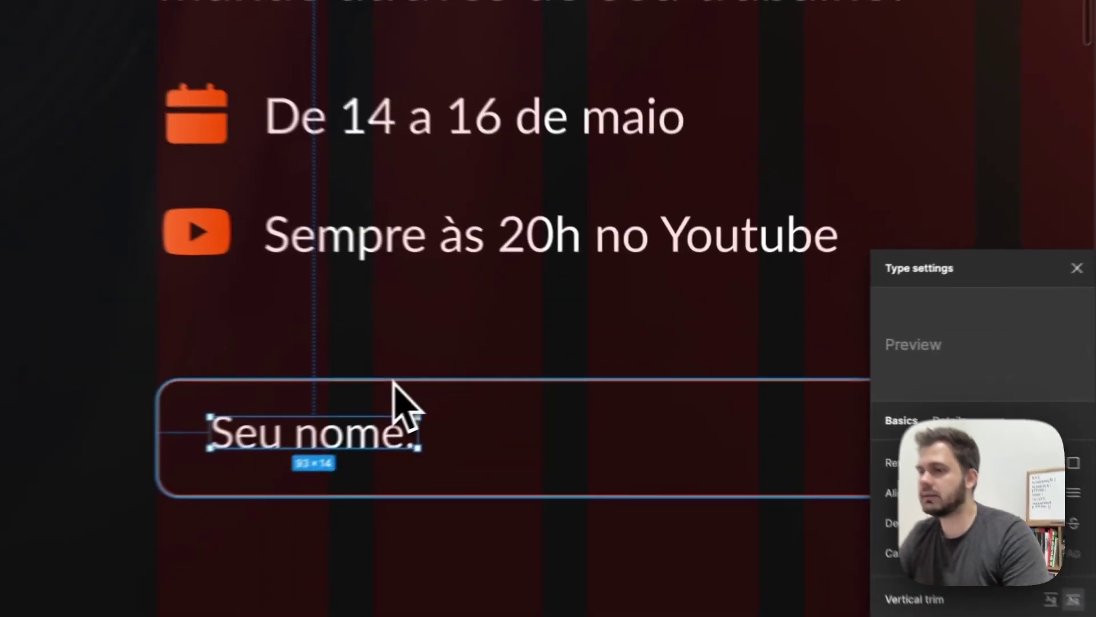
left_click(394, 385)
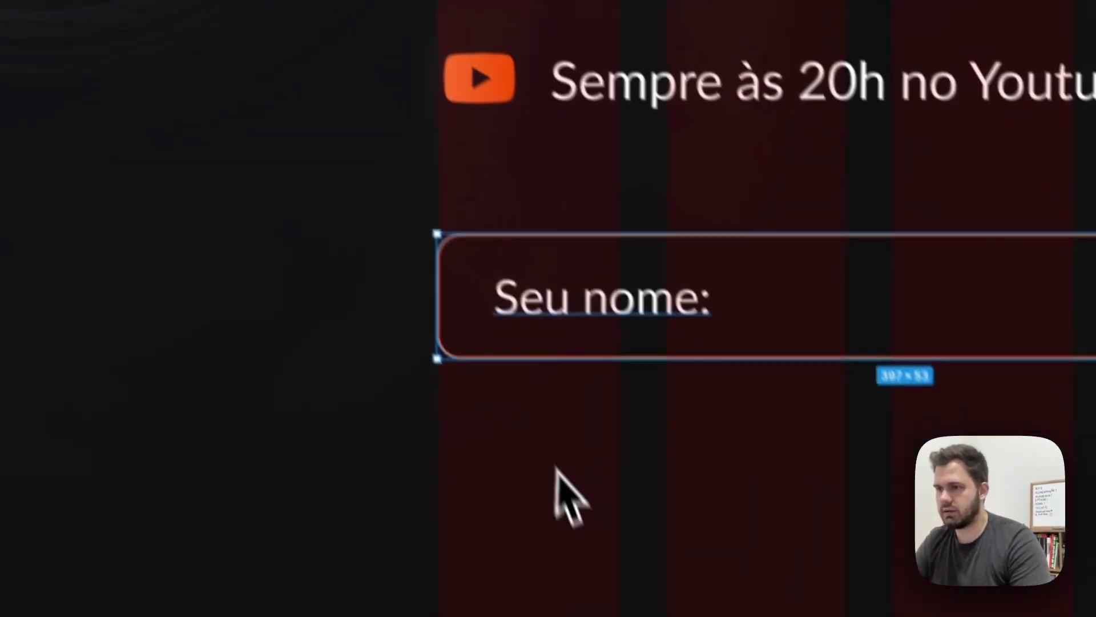
left_click(622, 294)
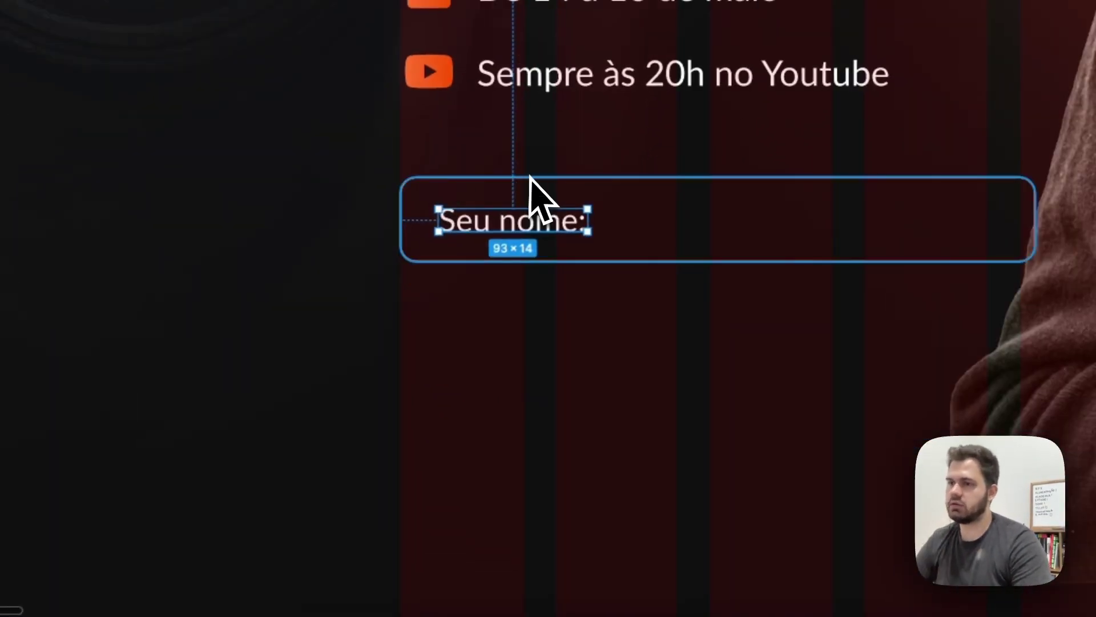
Step: Duplicate the outlined field with its "Seu nome:" label directly below, and group the original pair
left_click(617, 203)
left_click_drag(617, 204, 624, 312)
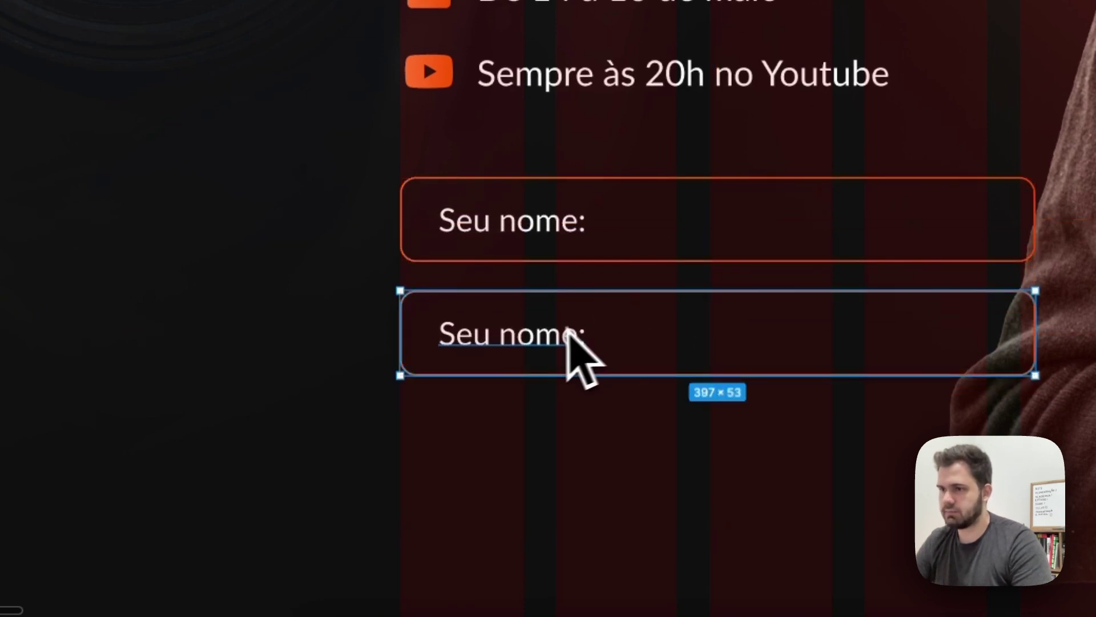
left_click(553, 236)
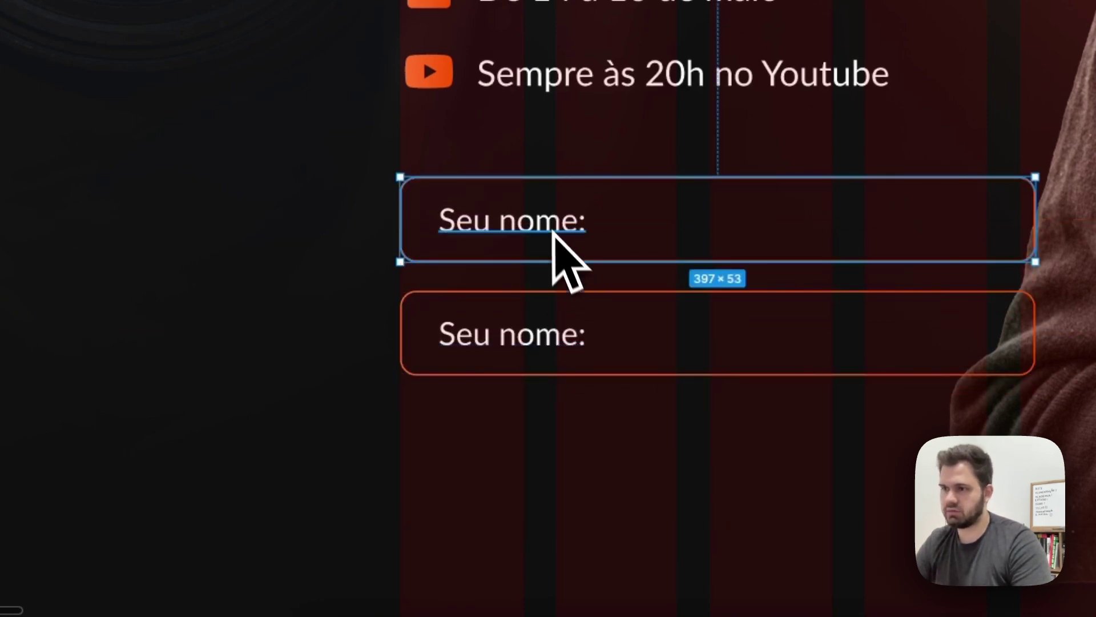
Step: Change the second field's label to "Seu melhor e-mail:" and group it with its outline
double_click(562, 332)
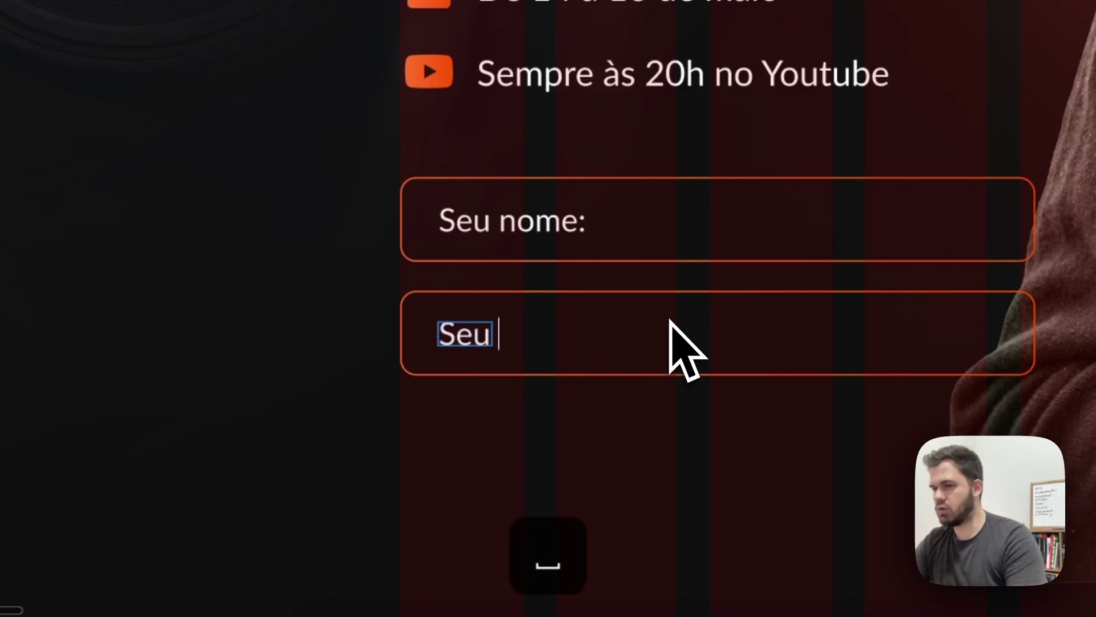
type("Seu melho")
type("r e-mail")
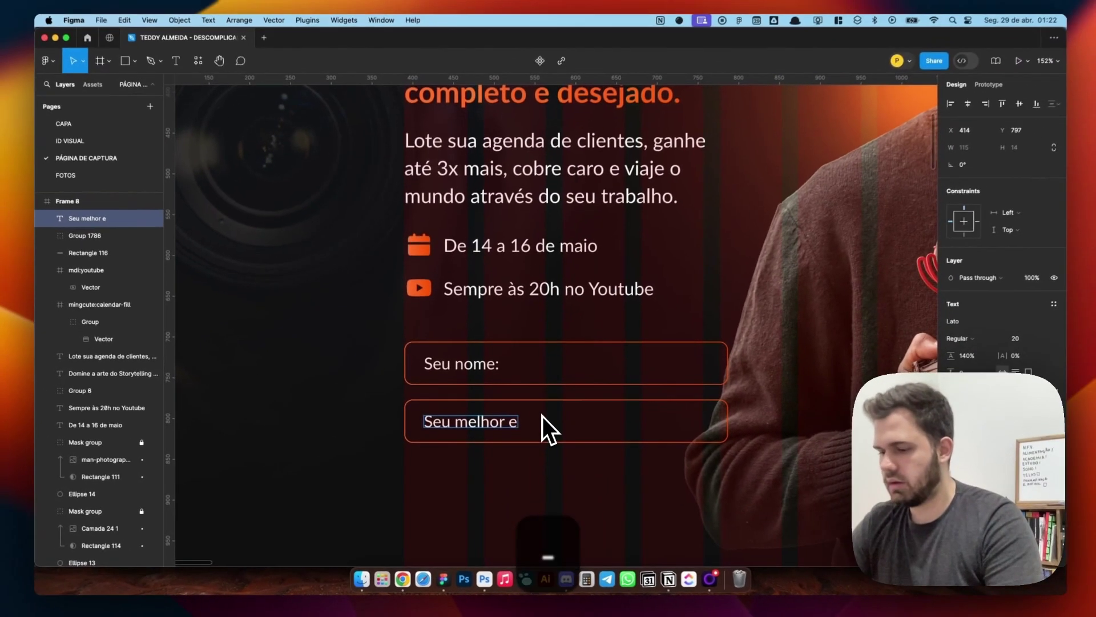
type(":")
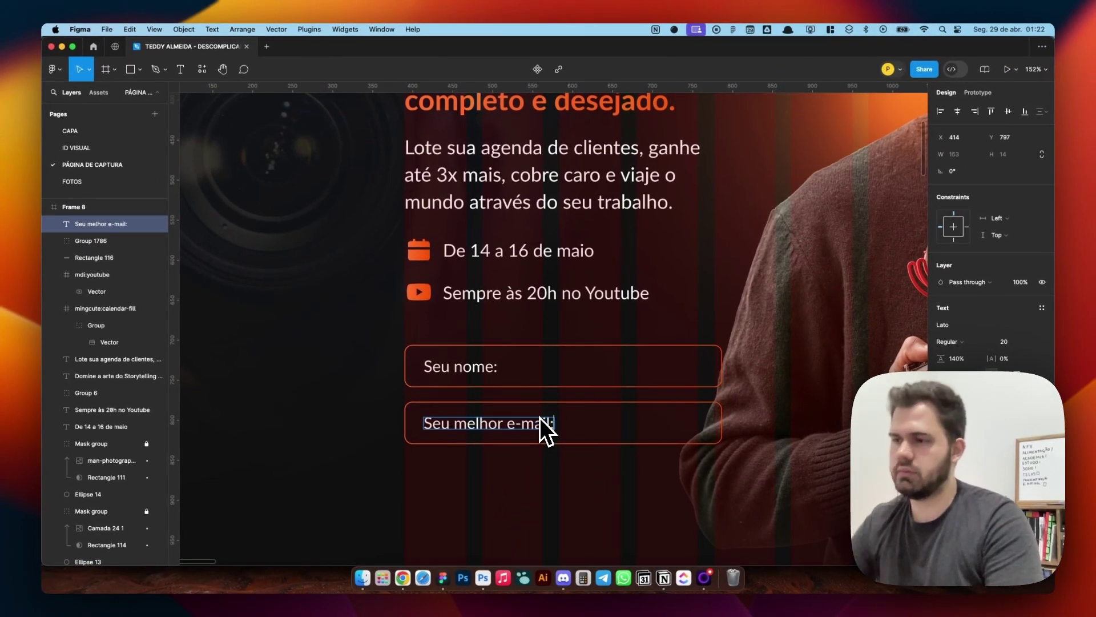
key("Escape")
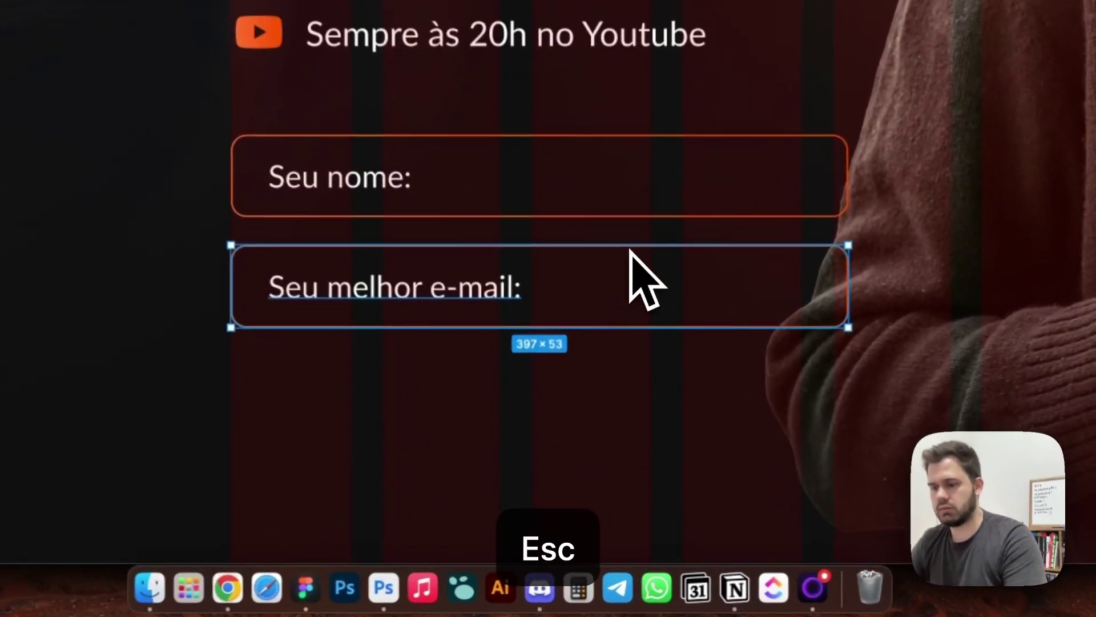
key("super+g")
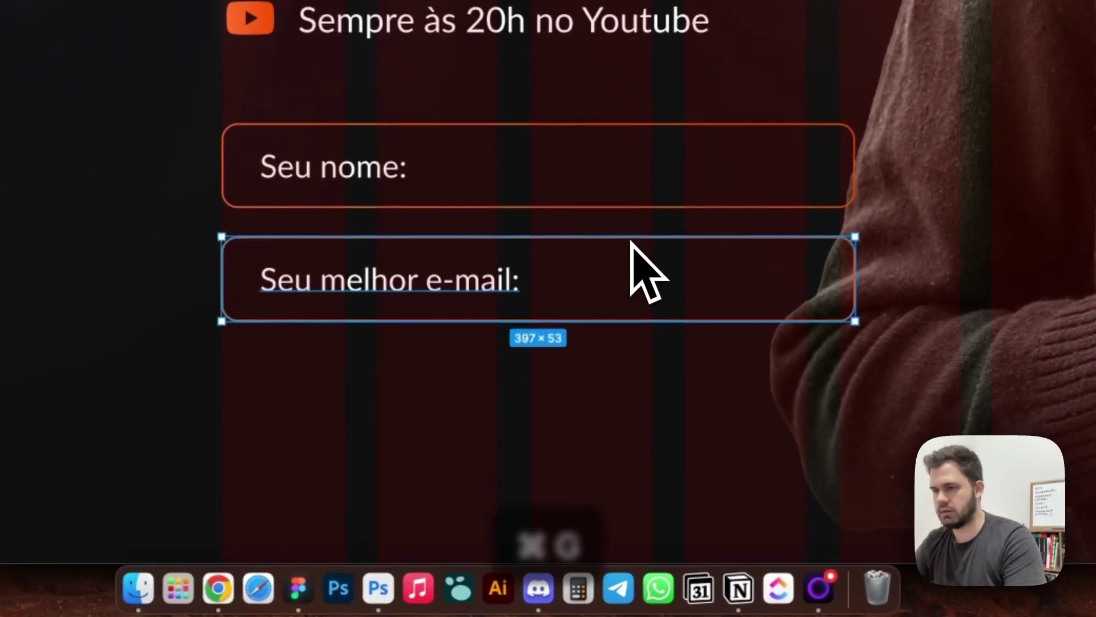
Step: Duplicate the e-mail field group directly below and change the copy's label to "Seu número de whatsapp:"
left_click_drag(478, 334, 489, 404)
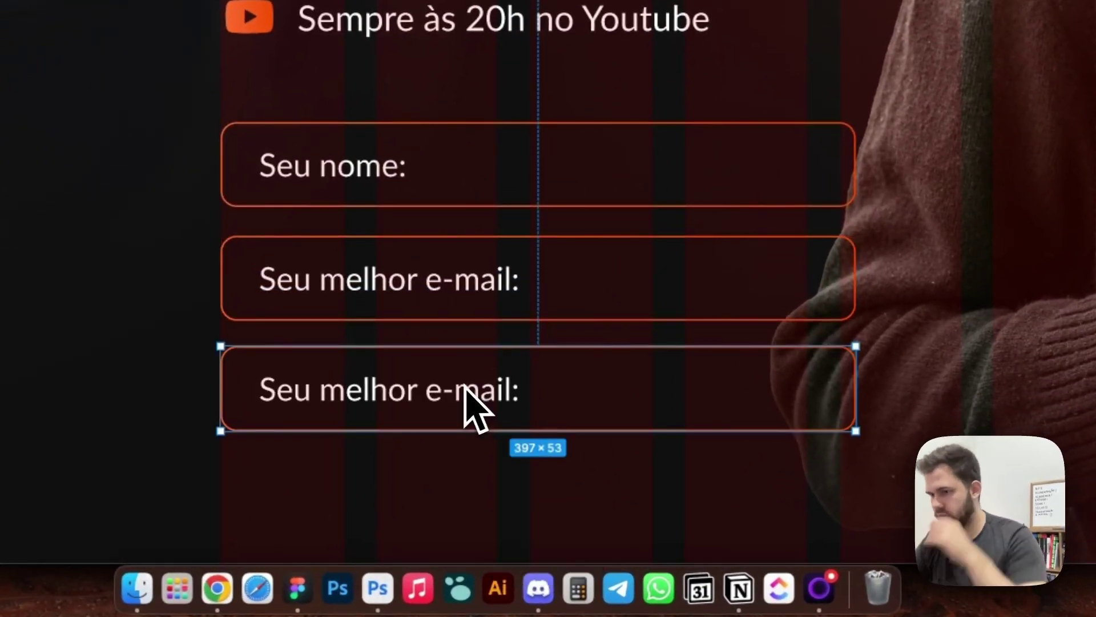
double_click(472, 404)
double_click(465, 394)
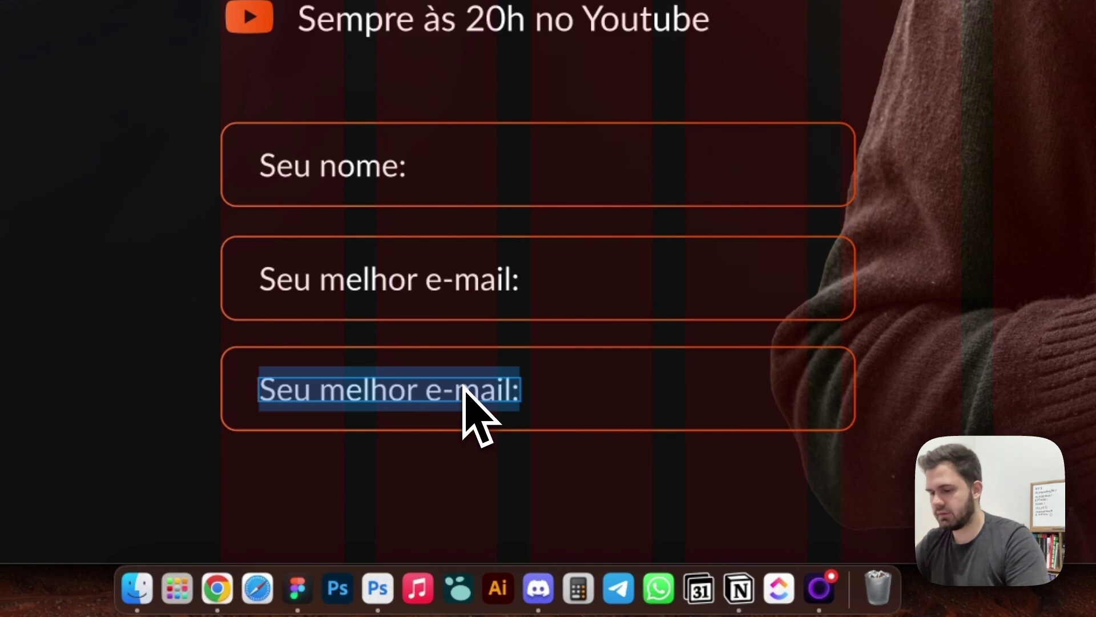
type("Seu número")
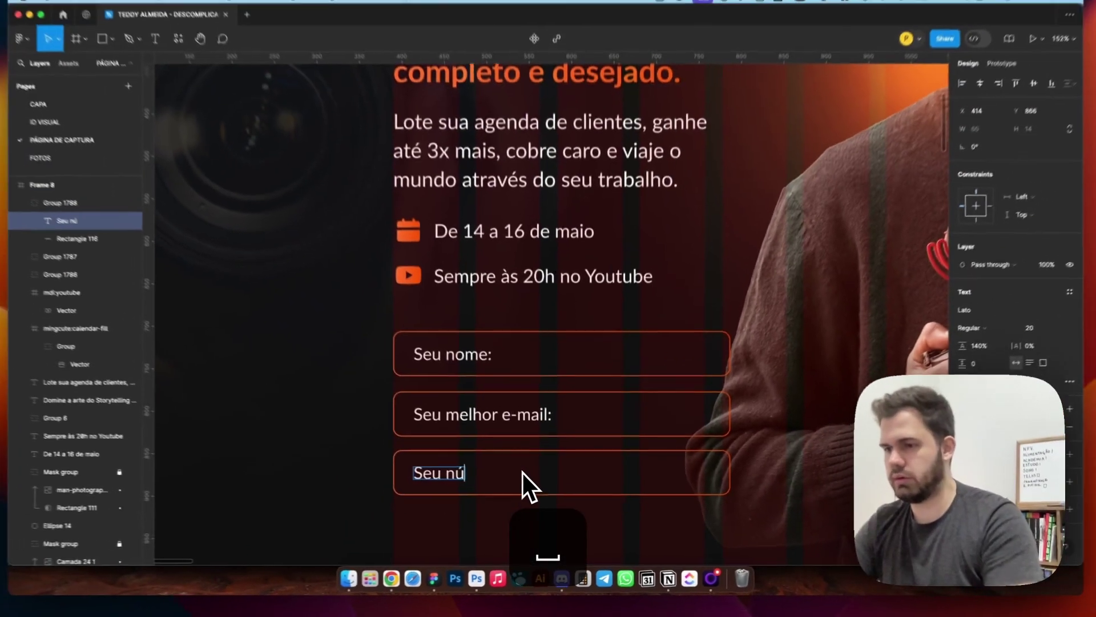
type(" de whatsapp")
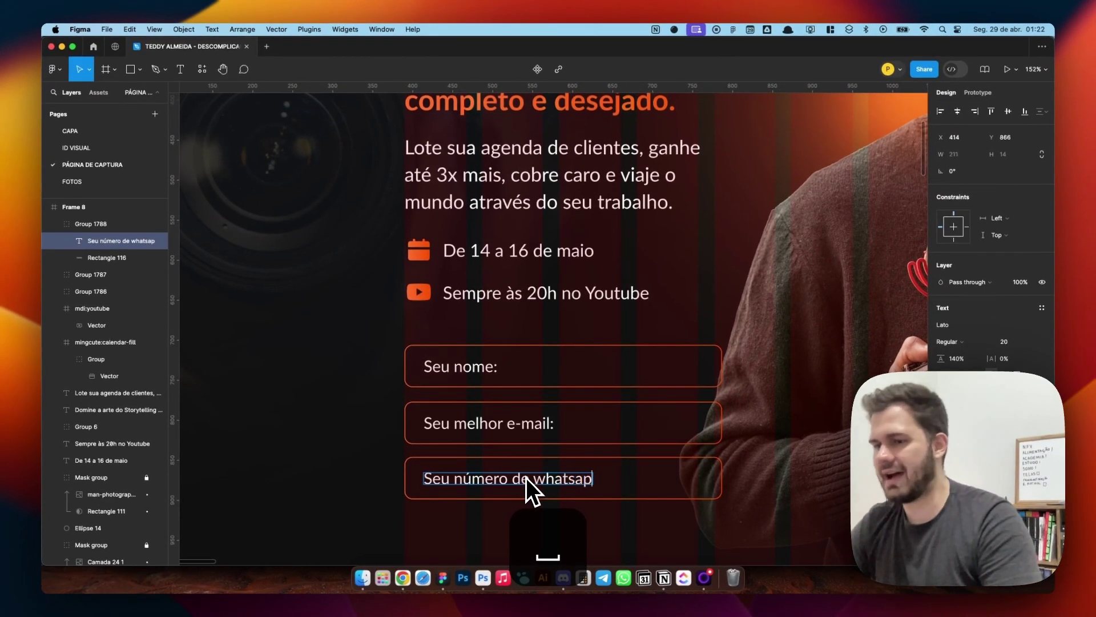
type(":")
key("Escape")
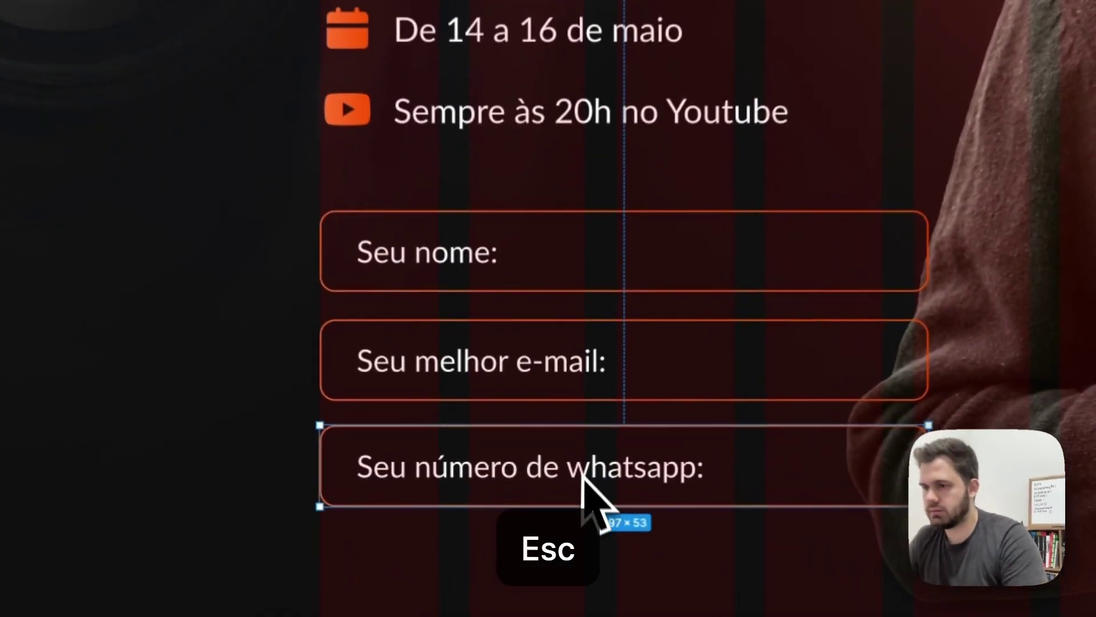
Step: Set the vertical spacing between the three form field groups to 12
left_click(477, 371, "shift")
left_click(477, 273, "shift")
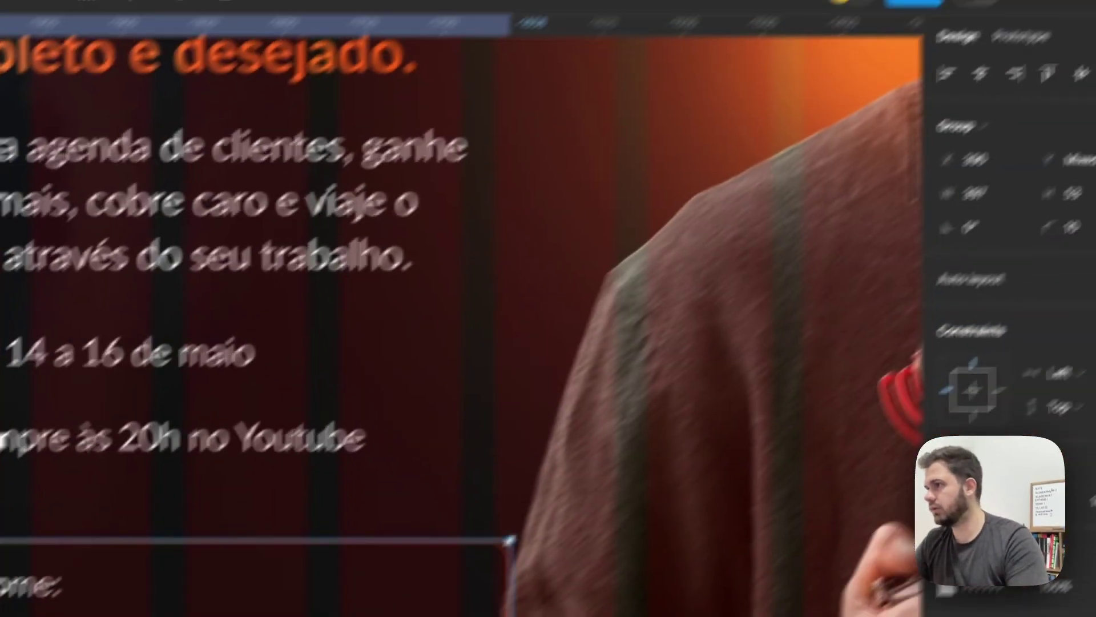
left_click(1056, 149)
left_click(1036, 186)
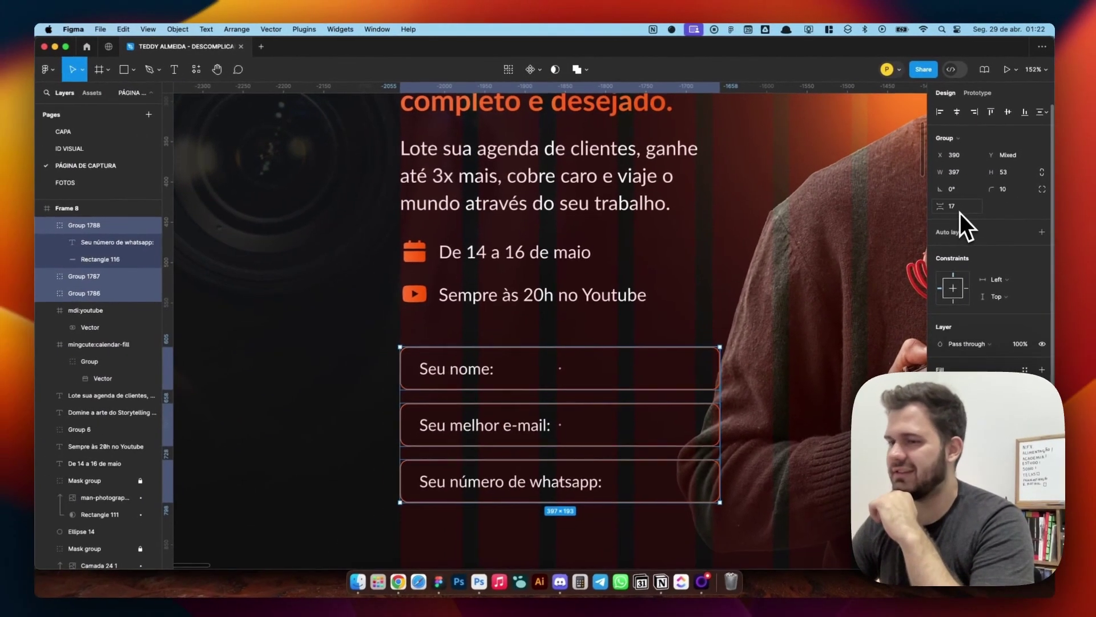
mouse_move(511, 419)
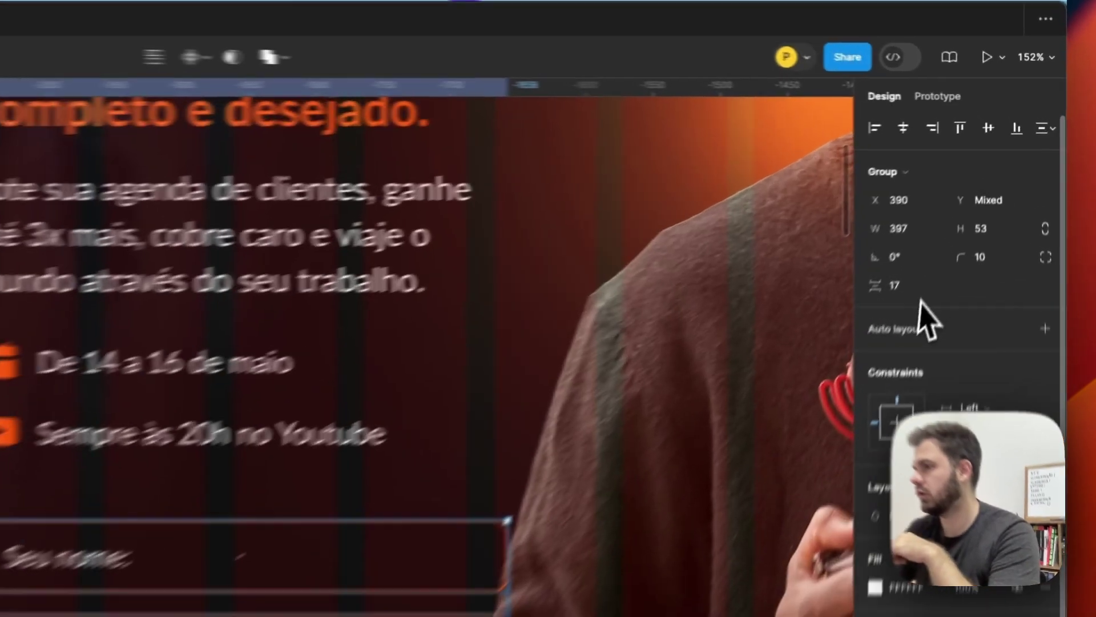
left_click(954, 204)
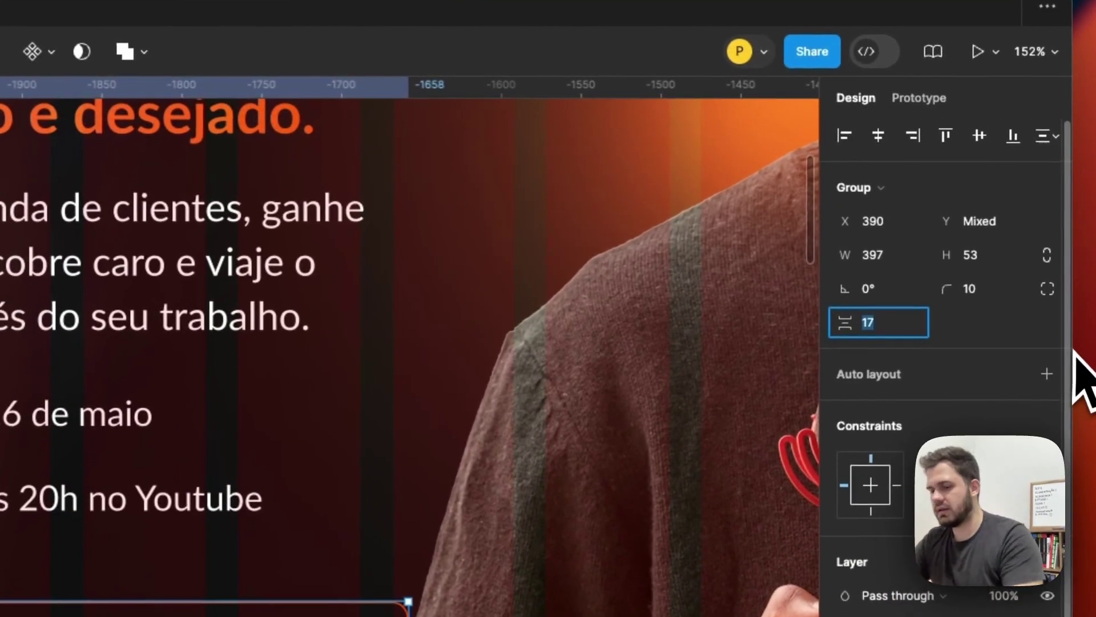
type("1")
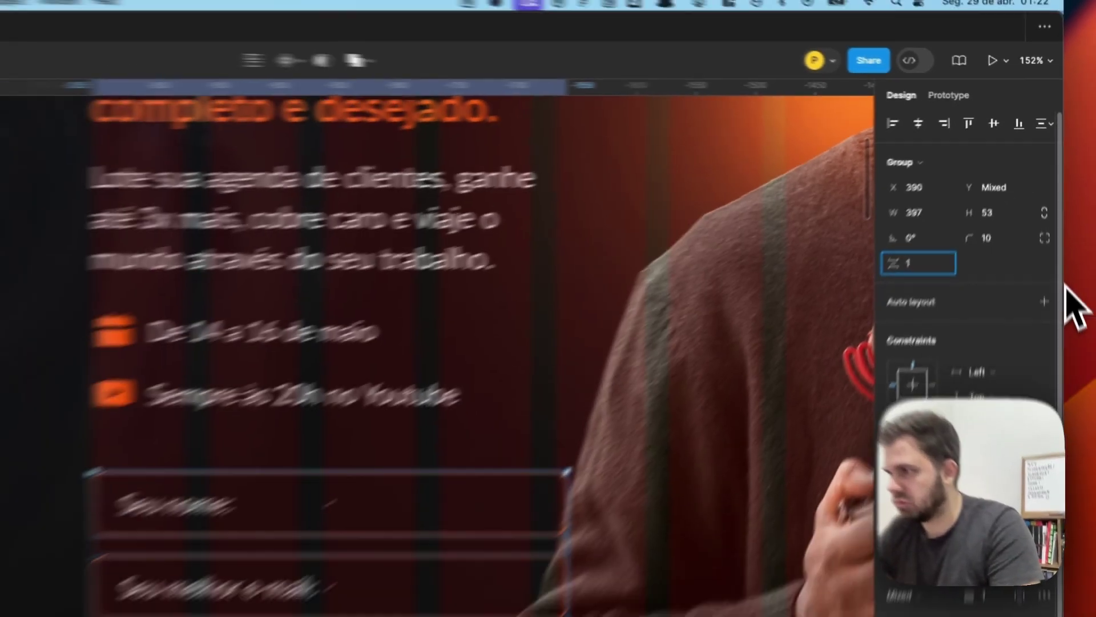
type("2")
key("Return")
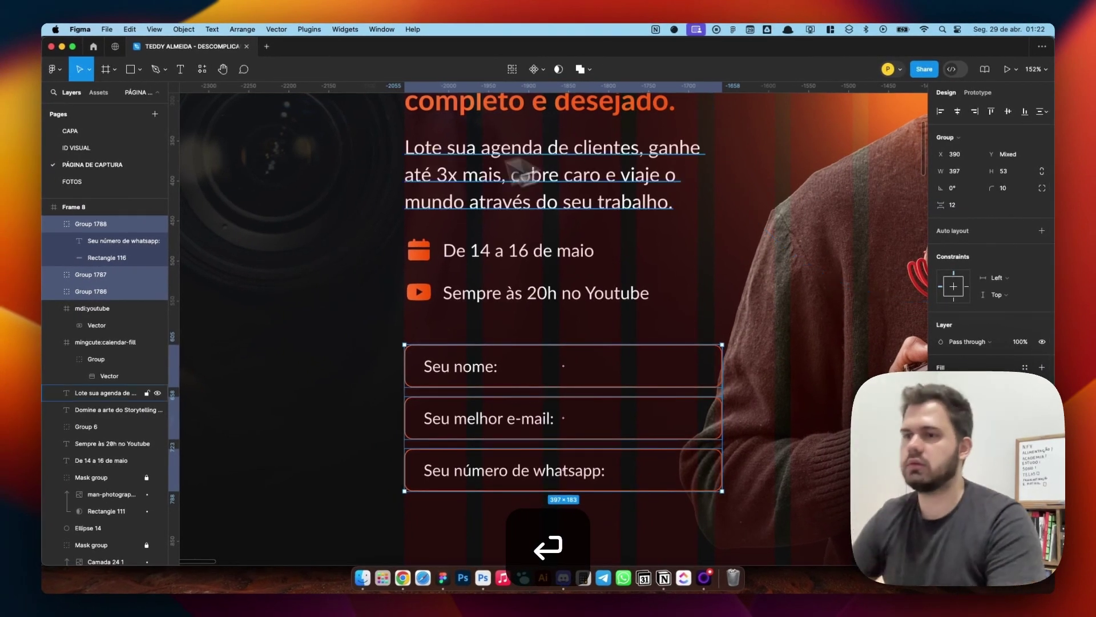
Step: Group the name, e-mail and WhatsApp fields together as one form
scroll(523, 294, "down", 3)
key("Escape")
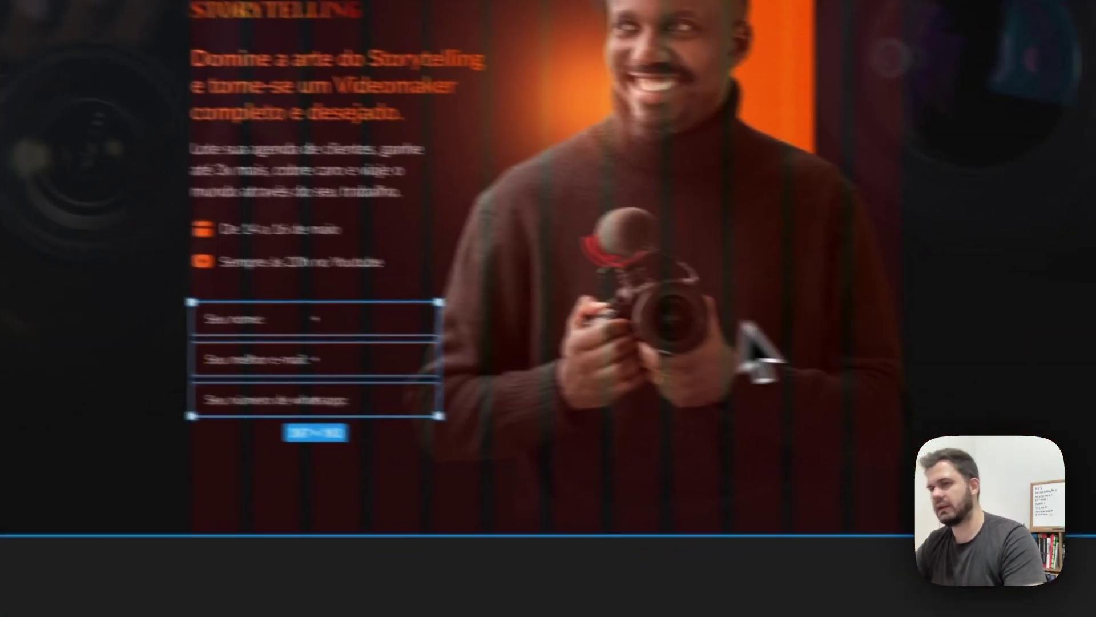
key("super+g")
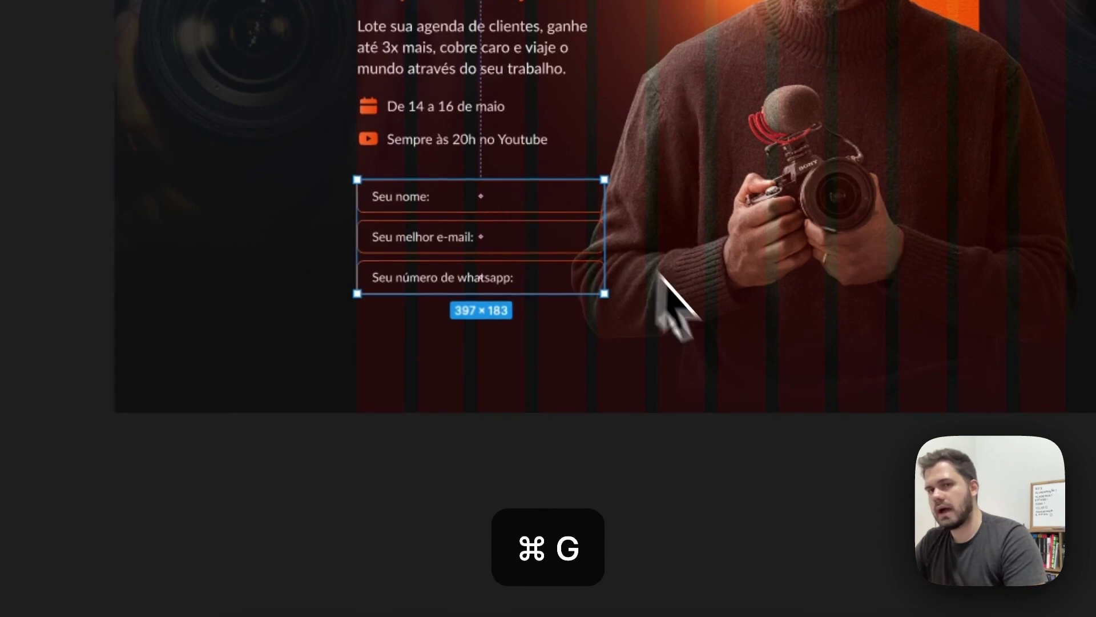
key("super+z")
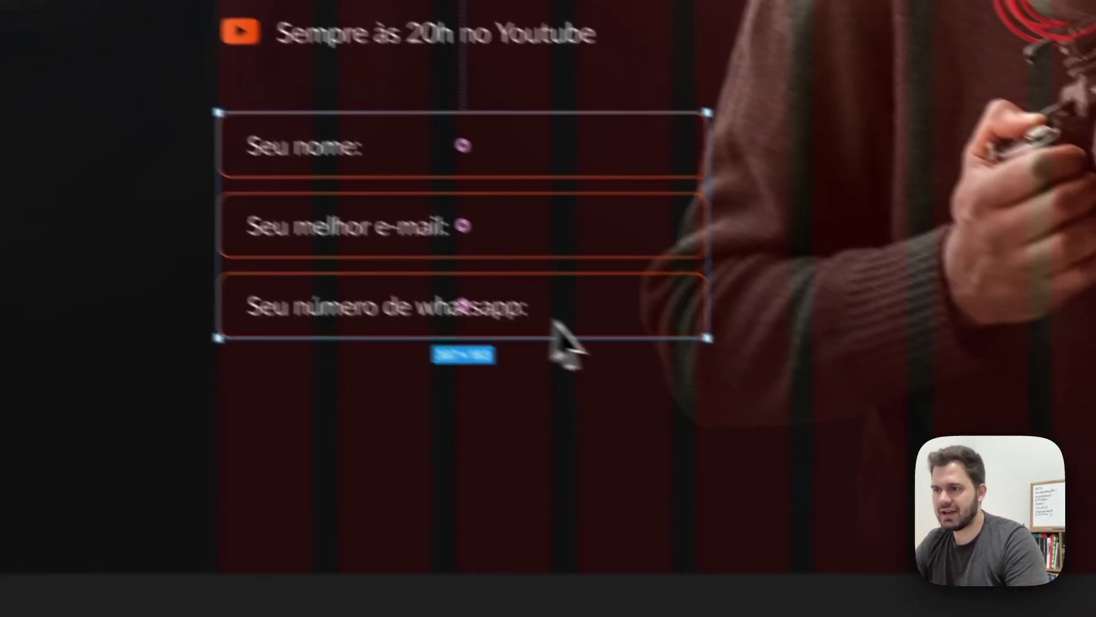
Step: Duplicate the WhatsApp field directly below inside the form group and change the copy's label to "PARTICIPE GRATUITAMENTE"
left_click(942, 562)
left_click_drag(400, 301, 404, 344)
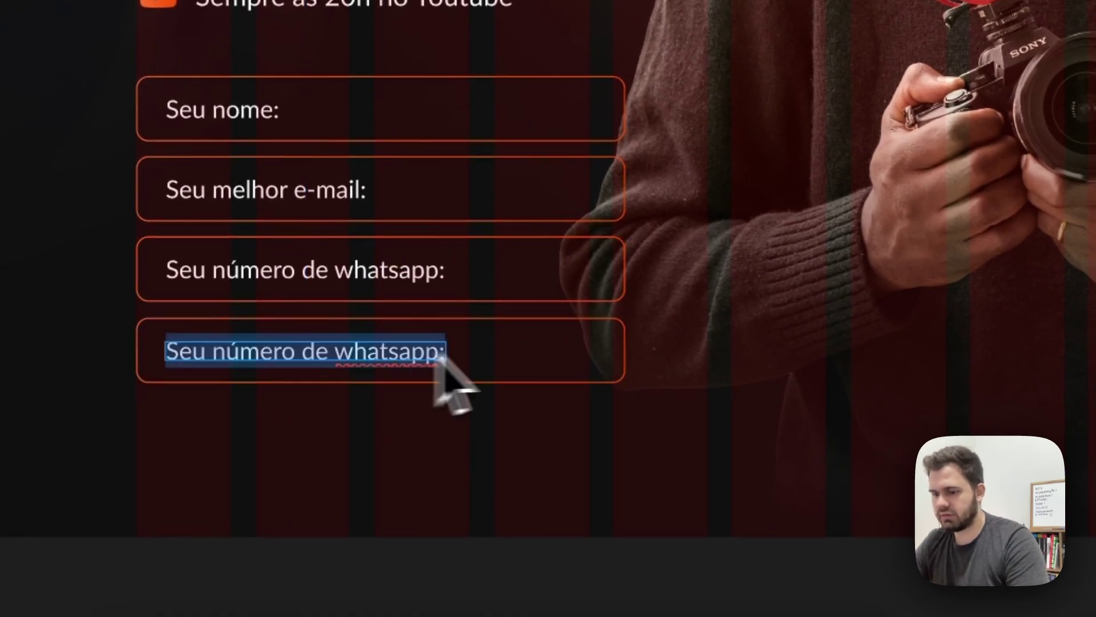
key("Caps_Lock")
type("PARTICI")
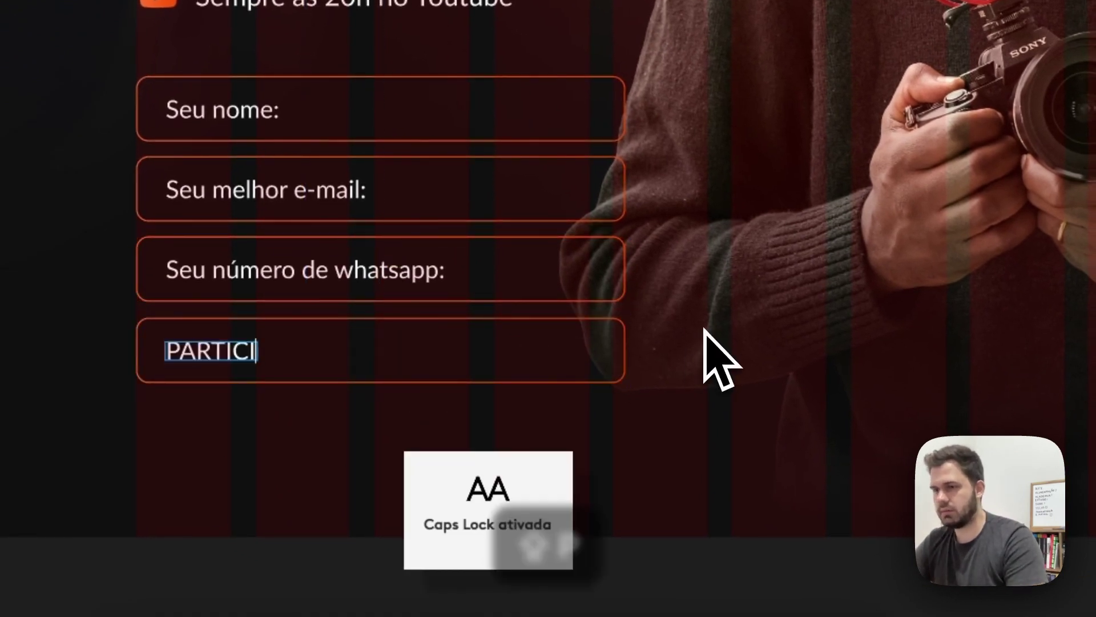
type("PE GRATUI")
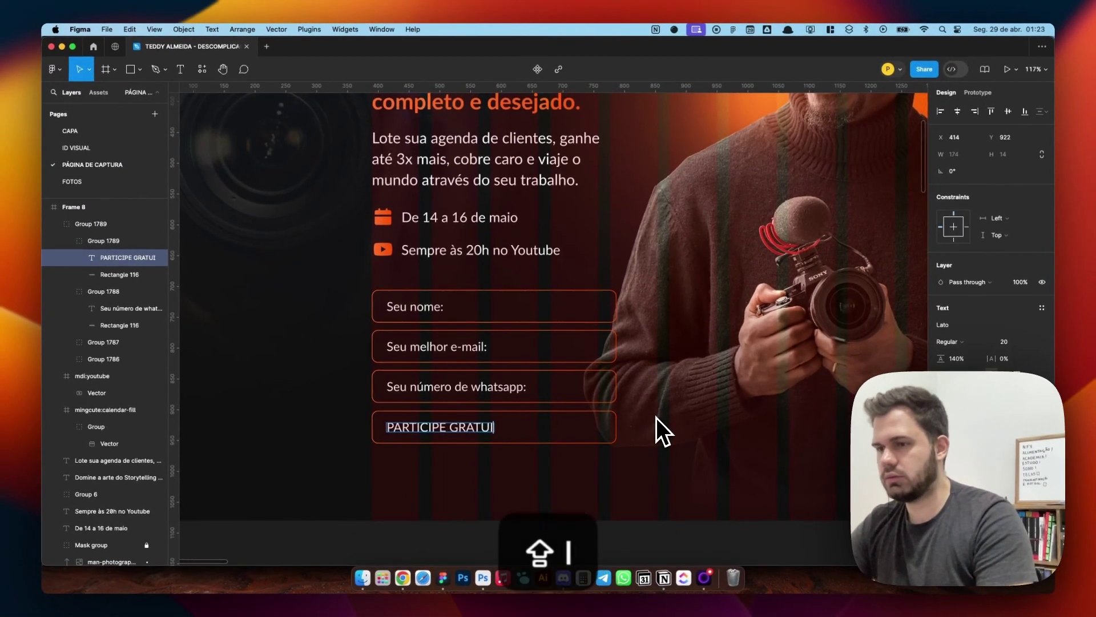
type("TAMENTE")
key("Escape")
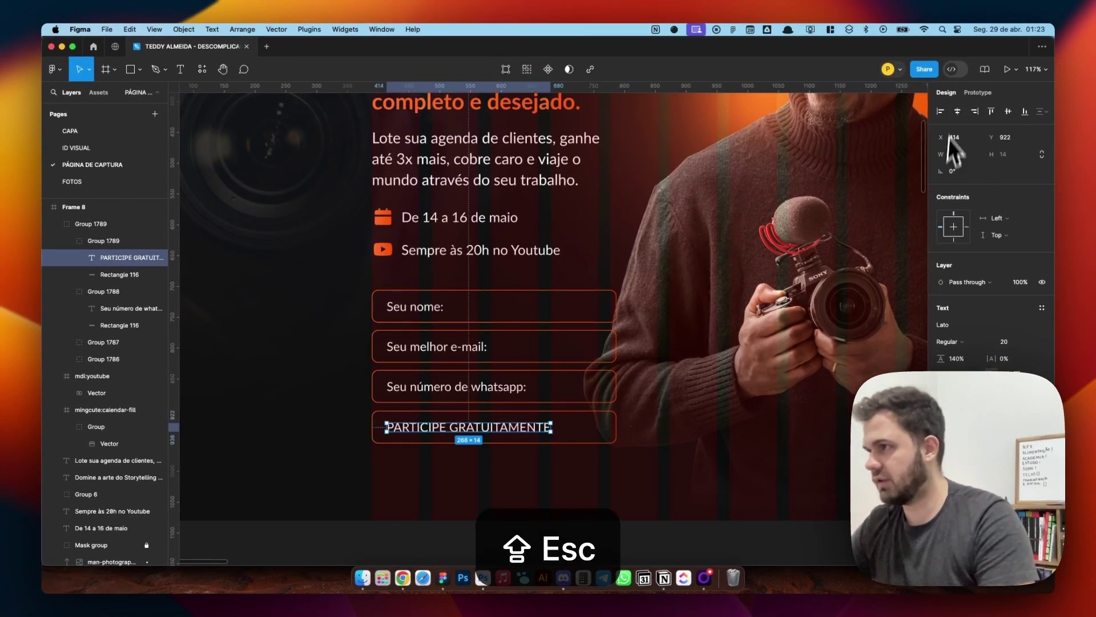
Step: Center the "PARTICIPE GRATUITAMENTE" label horizontally in its box, scaled up to about 338 px wide and set in Bold
left_click(958, 111)
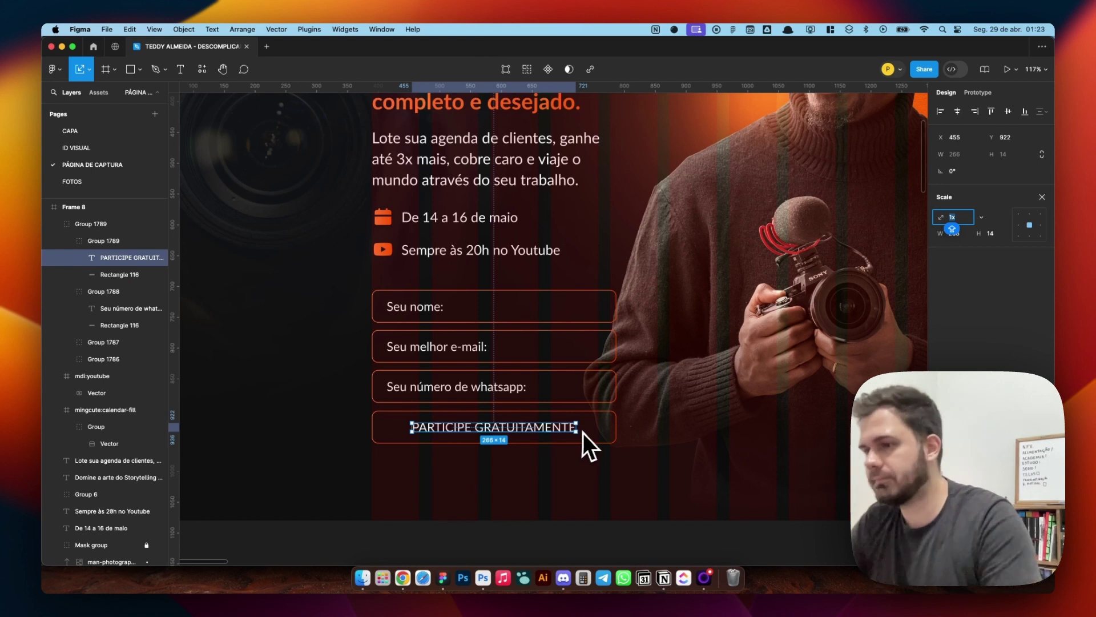
left_click_drag(581, 431, 599, 431)
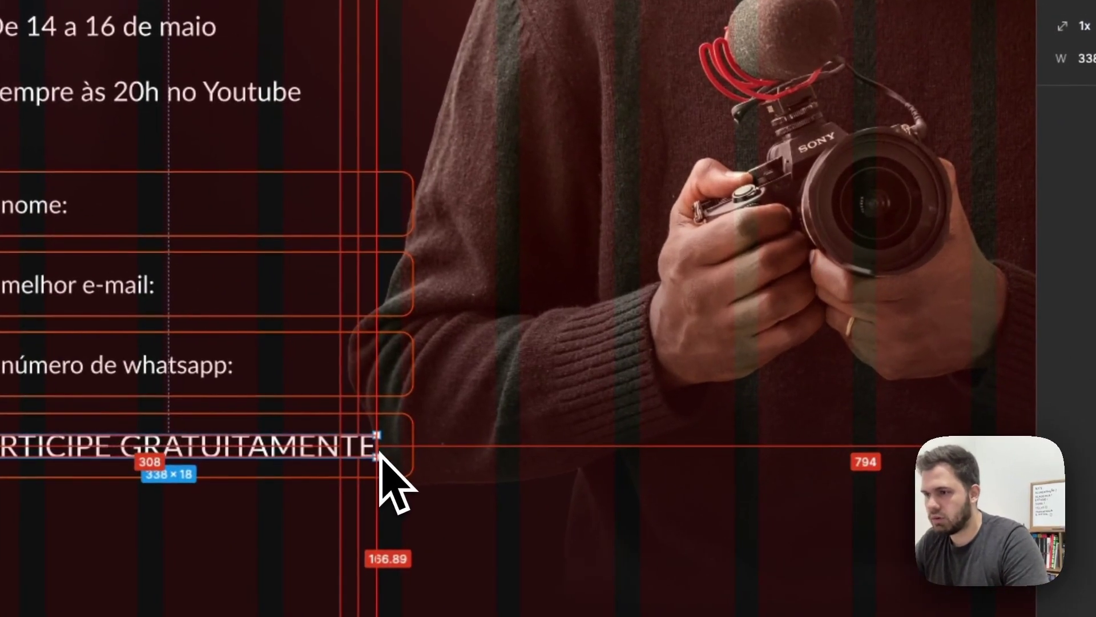
left_click_drag(380, 454, 380, 457)
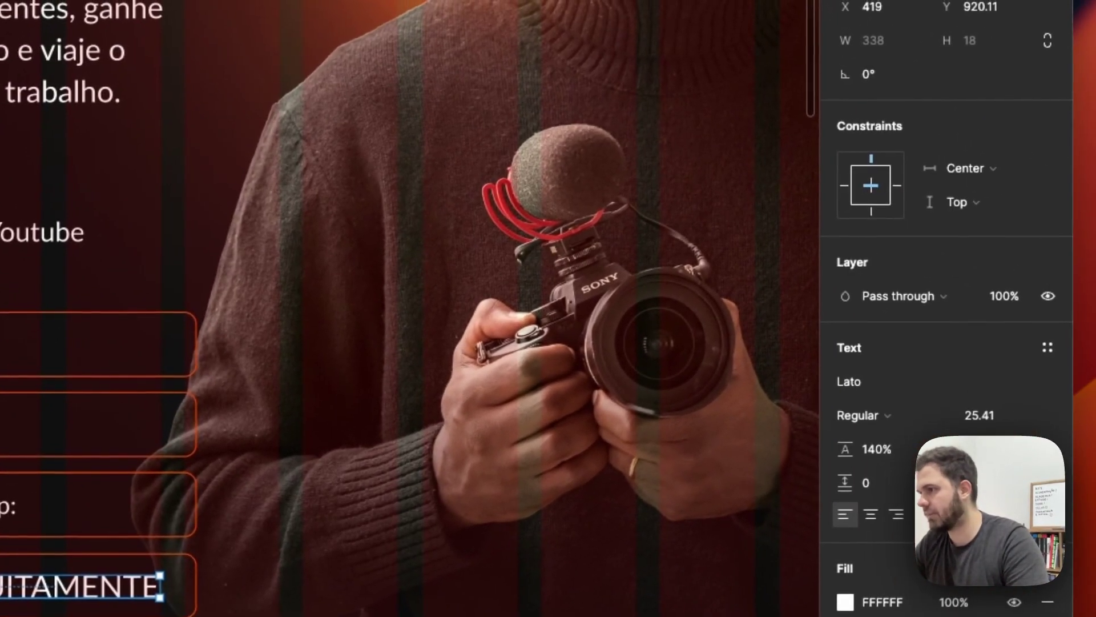
left_click(863, 415)
left_click(901, 492)
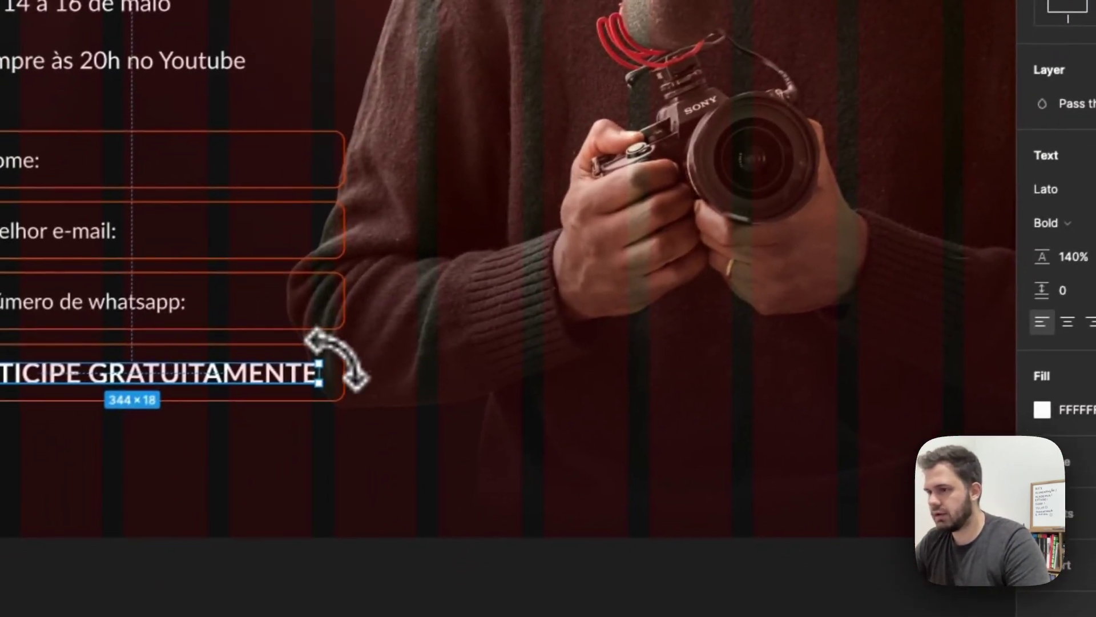
Step: Remove the outline from the "PARTICIPE GRATUITAMENTE" button rectangle and fill it with the saved orange gradient style
left_click(286, 394)
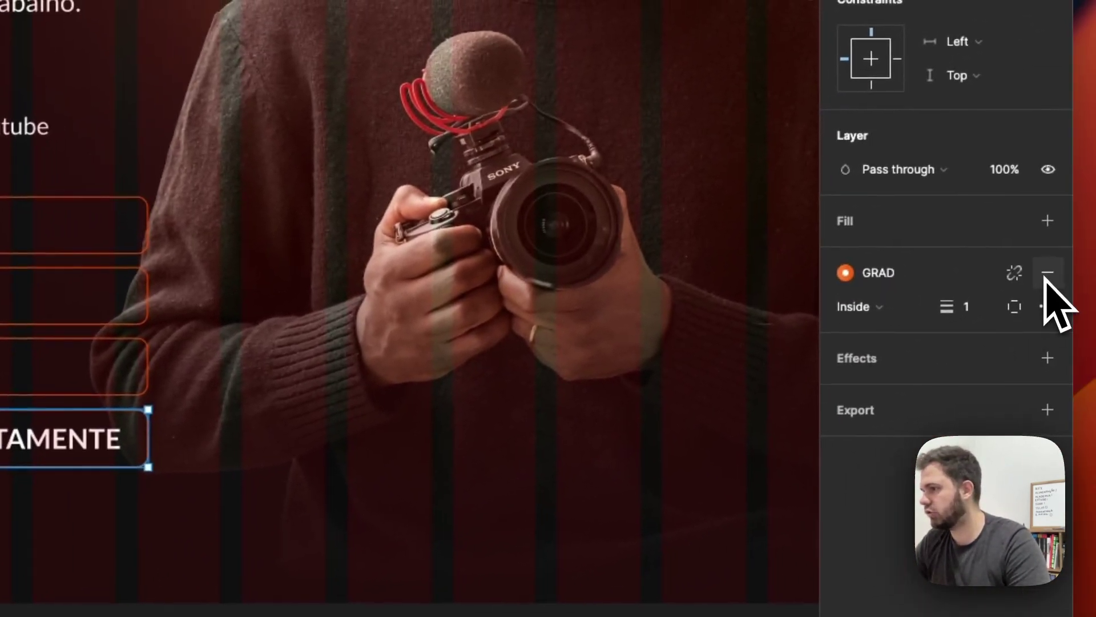
left_click(1046, 221)
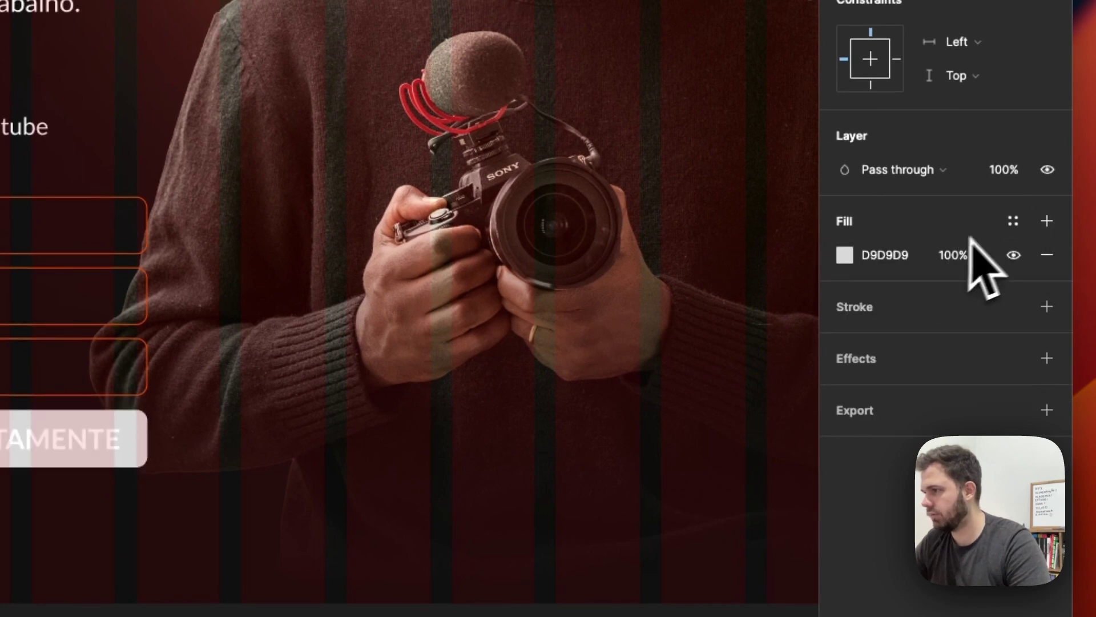
left_click(1013, 221)
left_click(624, 360)
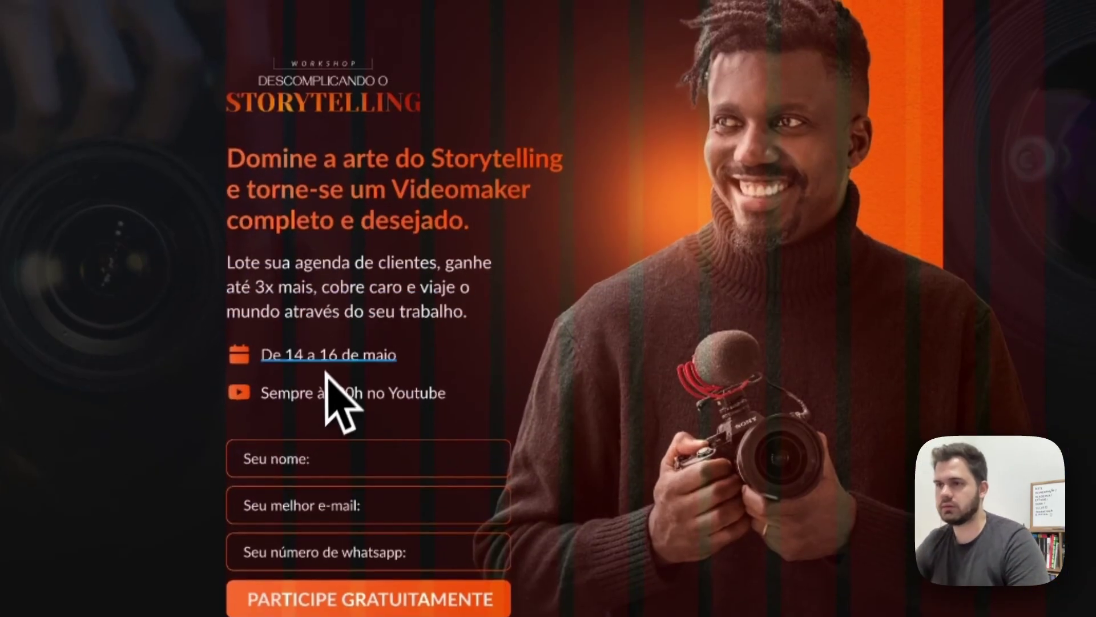
Step: Duplicate the description paragraph lower down and change the copy's text to "Preencha seus dados para se inscrever:"
left_click(485, 269)
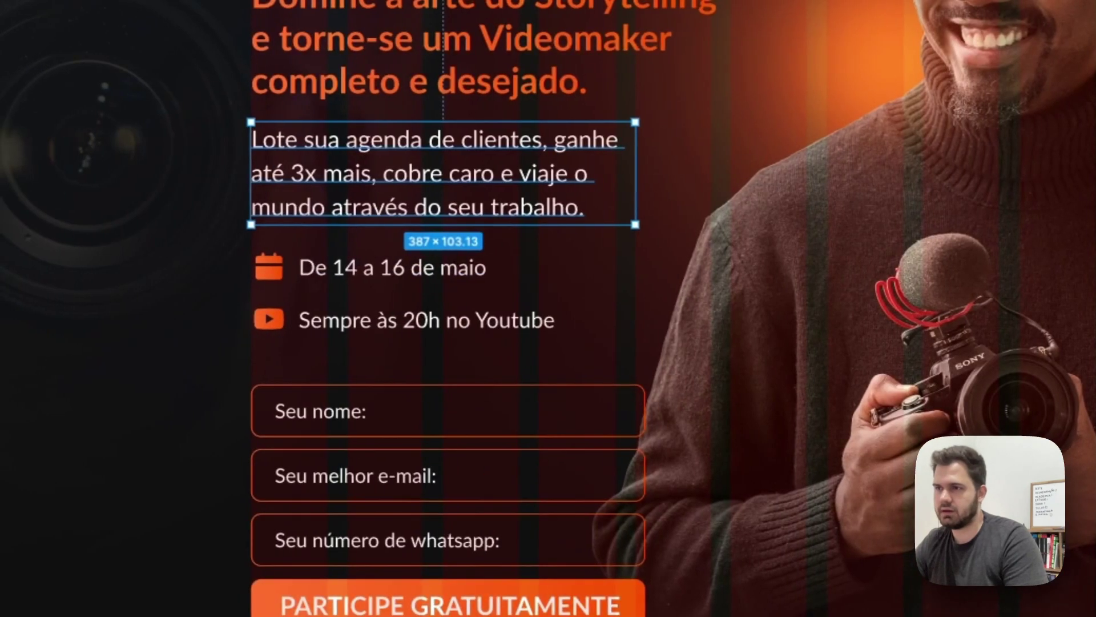
left_click_drag(420, 222, 419, 354)
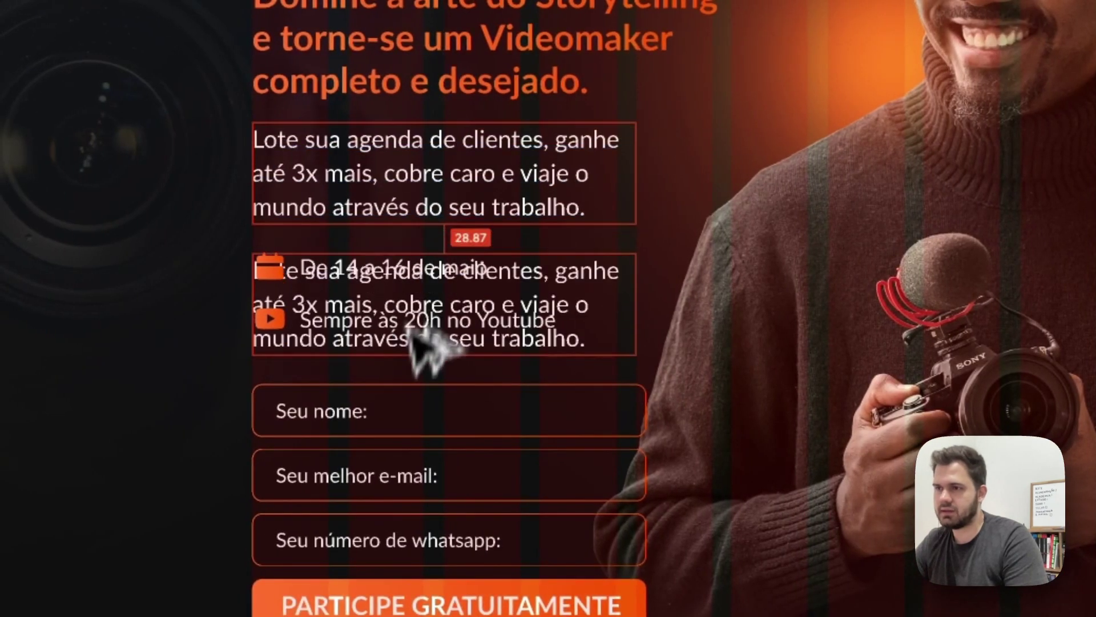
double_click(457, 358)
type("{")
key("BackSpace")
type("PRE")
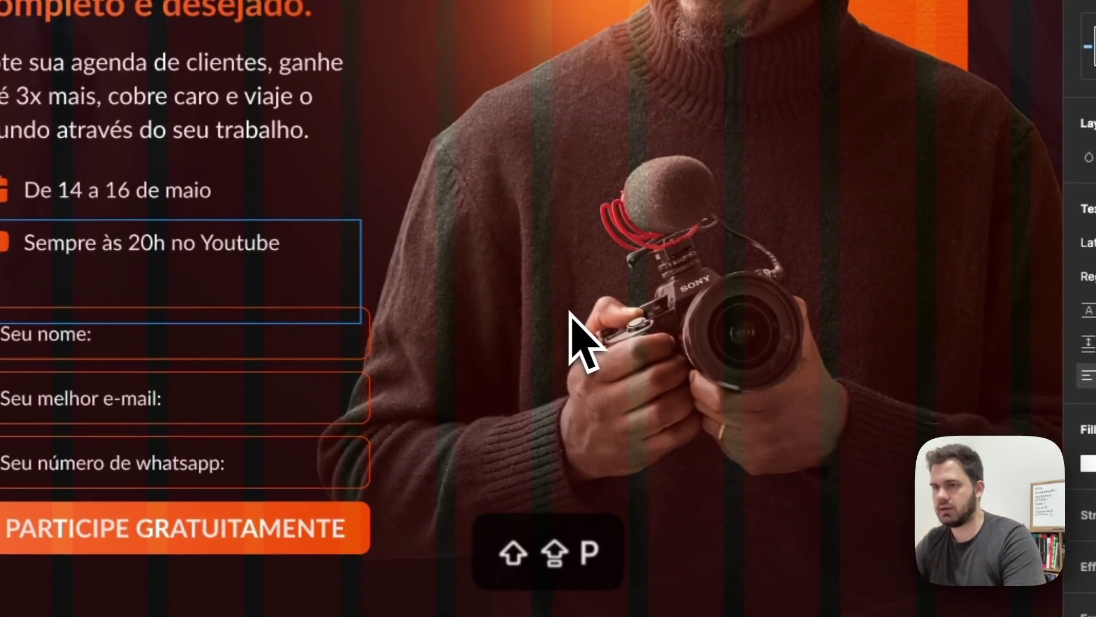
type("N")
key("shift+BackSpace")
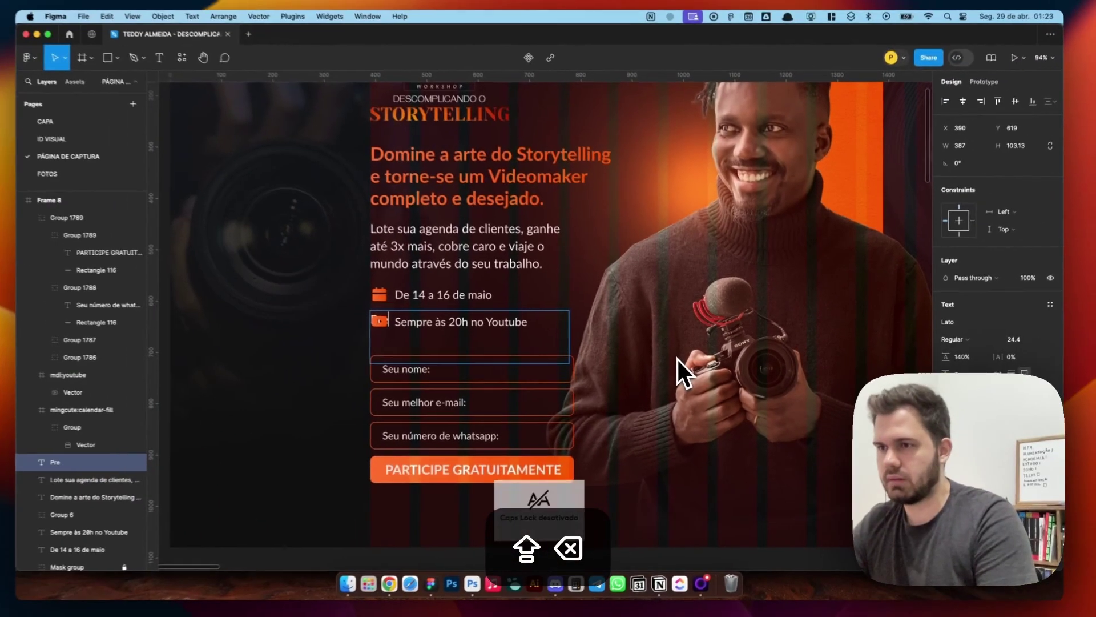
type("cha seus dados para se inscrever")
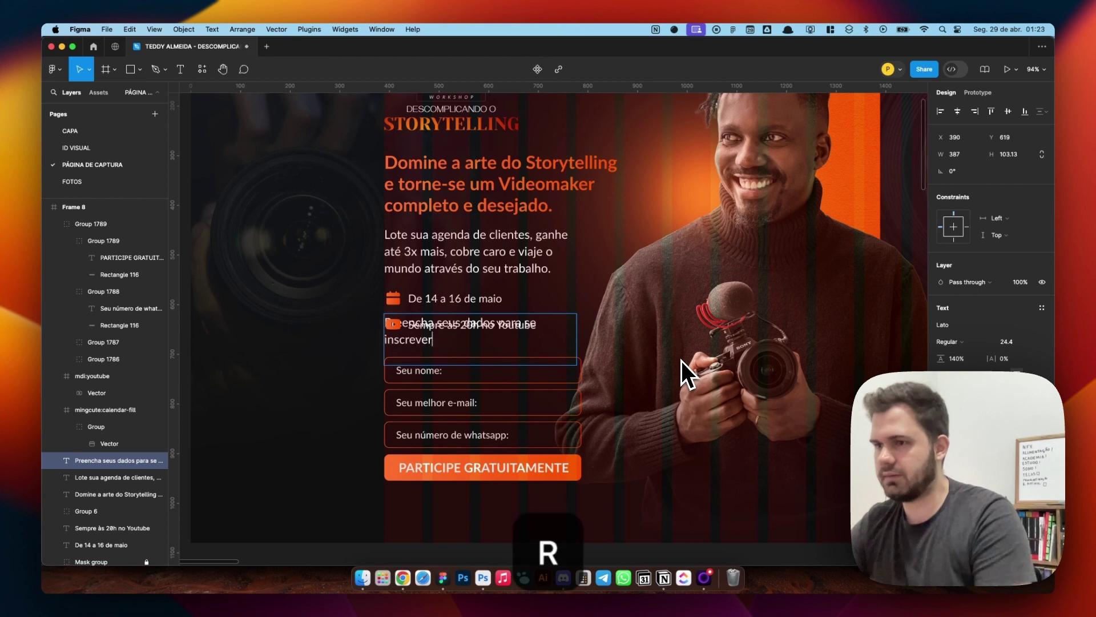
Step: Set the font size of the "Preencha seus dados para se inscrever:" text to 20
key("super+a")
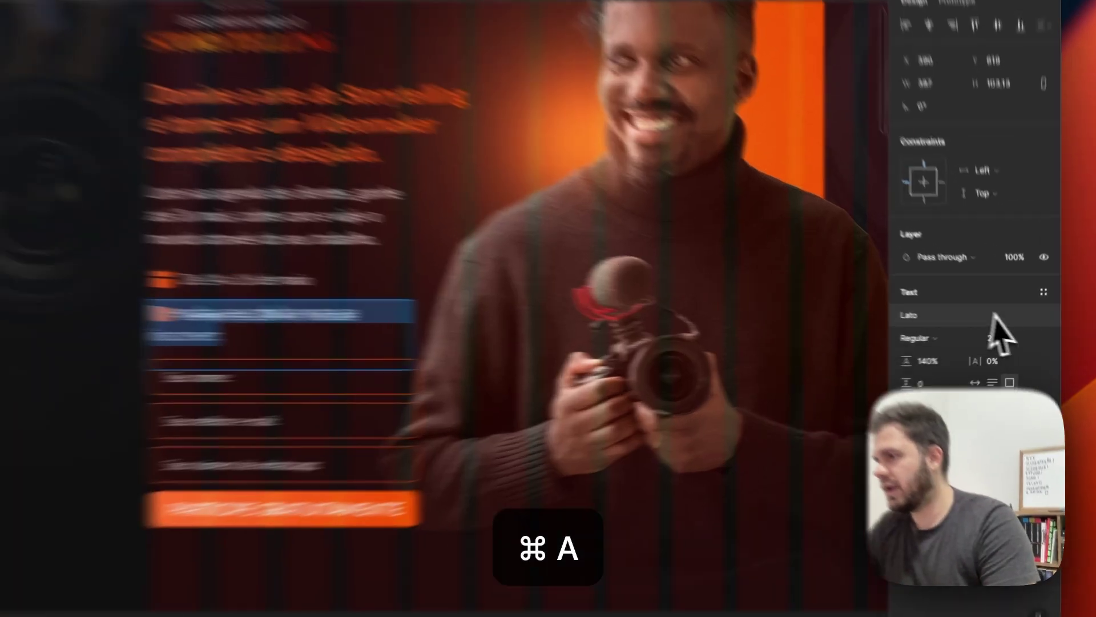
left_click(1019, 342)
type("18")
key("Return")
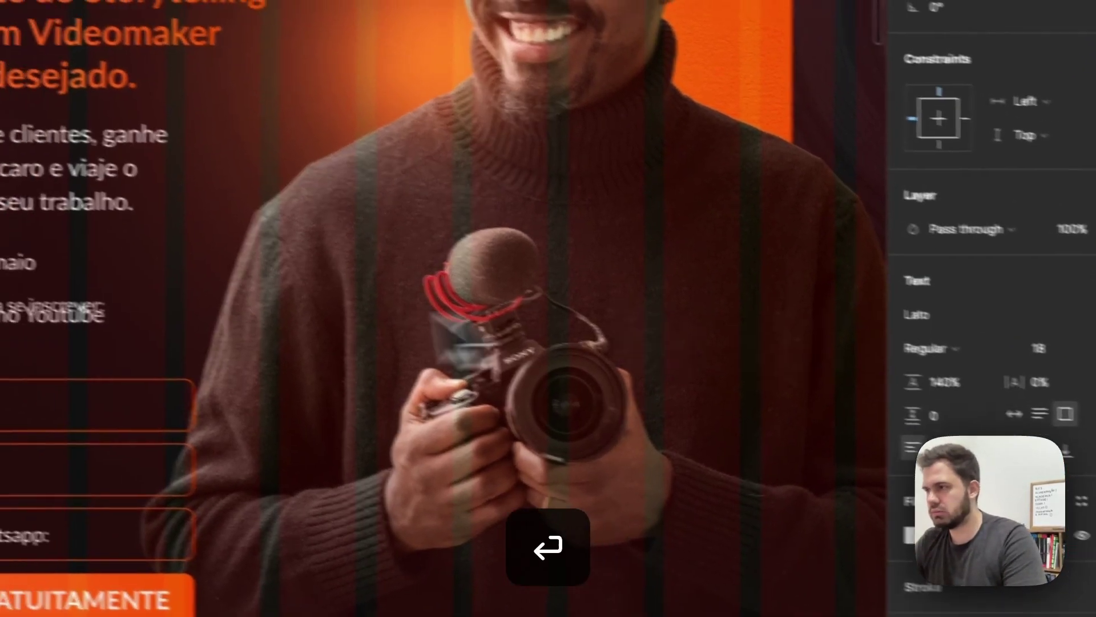
type("20")
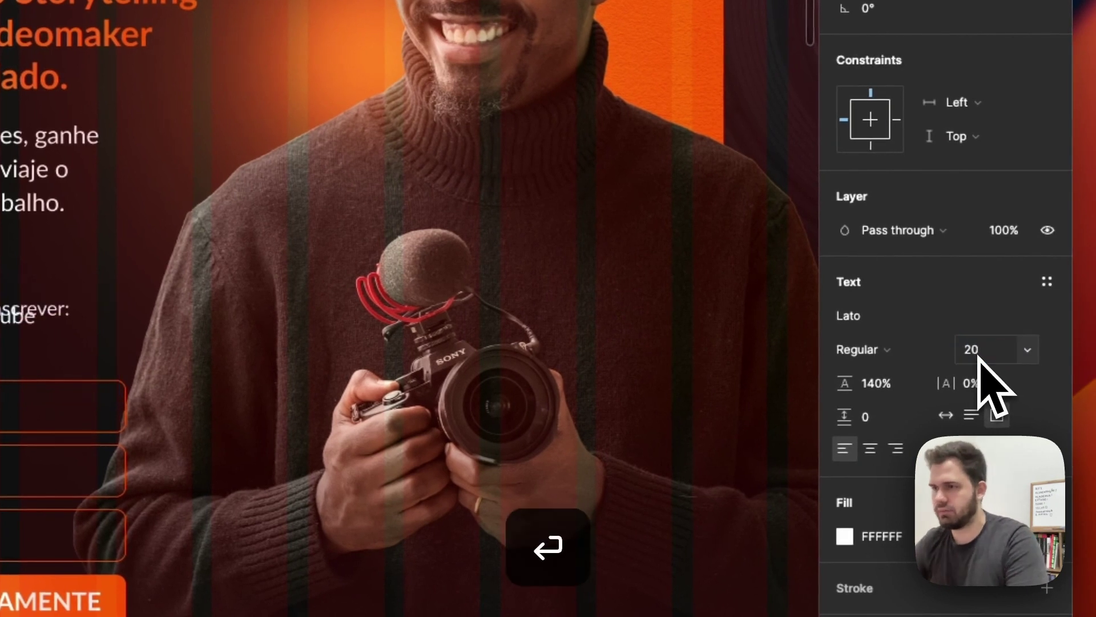
key("Escape")
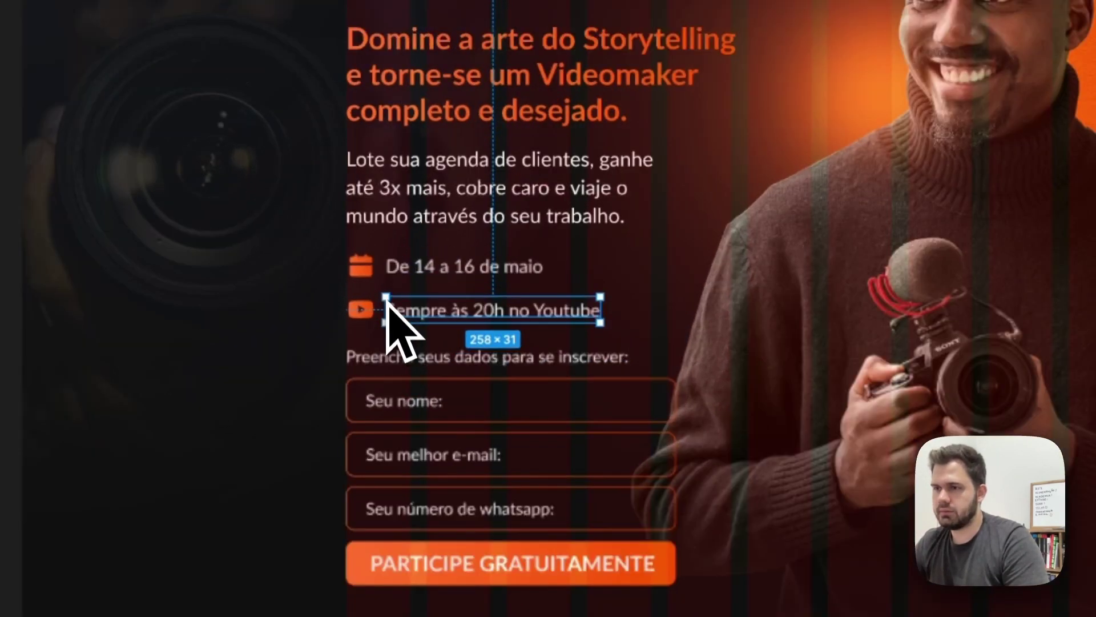
Step: Group the YouTube icon with its text and adjust the vertical spacing between the date and YouTube rows
left_click(373, 308, "shift")
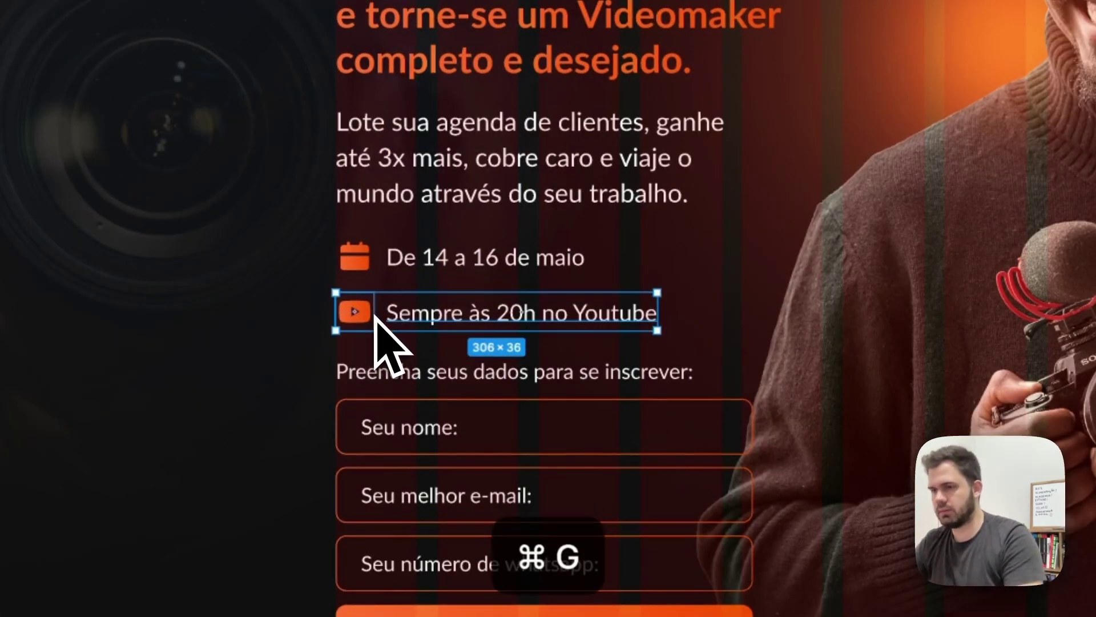
left_click(413, 313, "shift")
left_click(890, 283)
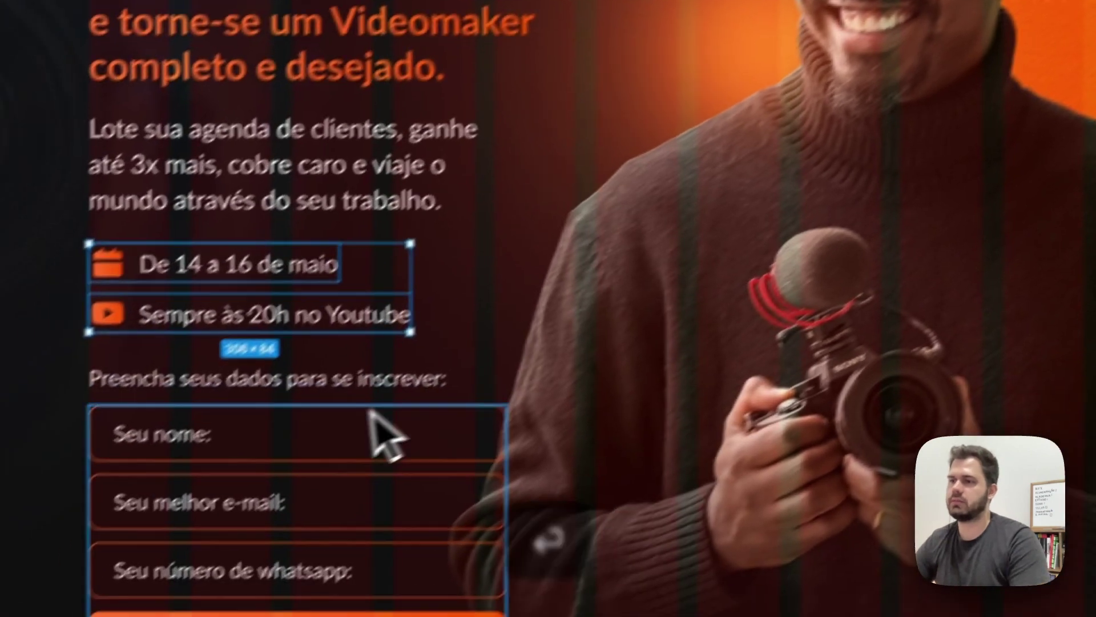
Step: Set the vertical spacing between the event detail rows and the sign-up form section to 24
left_click(368, 345)
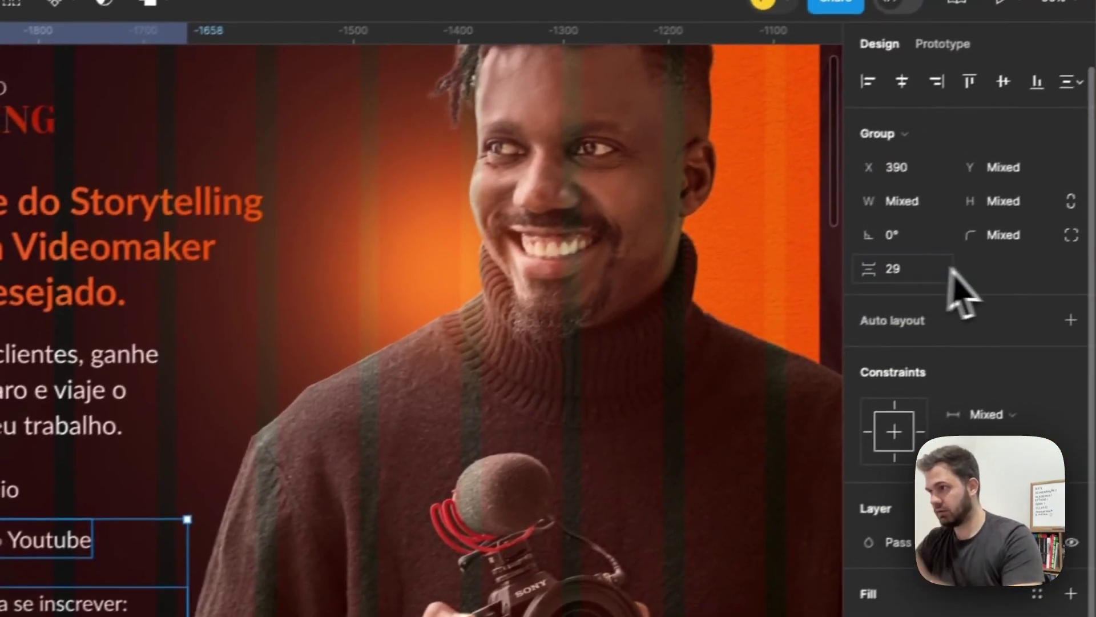
left_click(936, 268)
type("24")
key("Return")
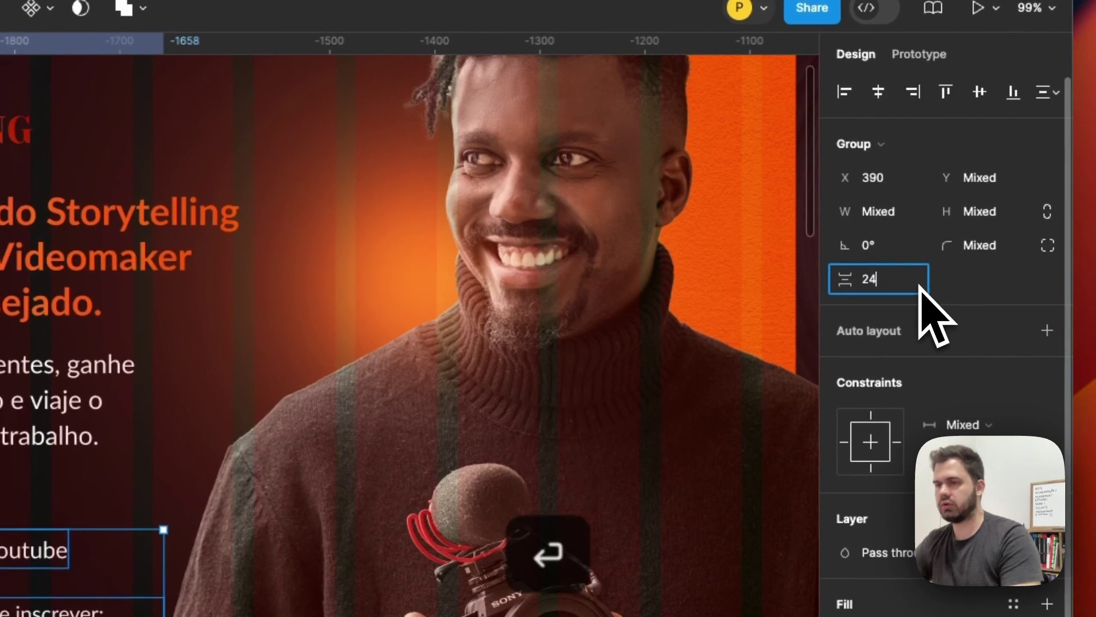
Step: Adjust the vertical spacing between the headline, description paragraph, event detail rows and sign-up form, using 24 between the description and the event rows
left_click(0, 502)
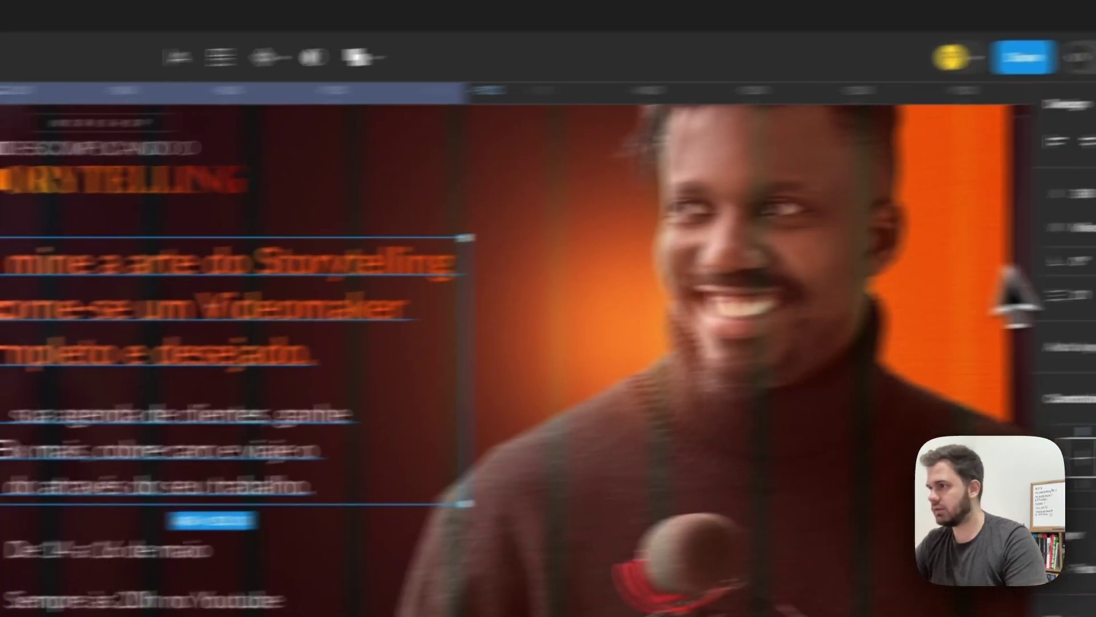
left_click(890, 309)
type("1")
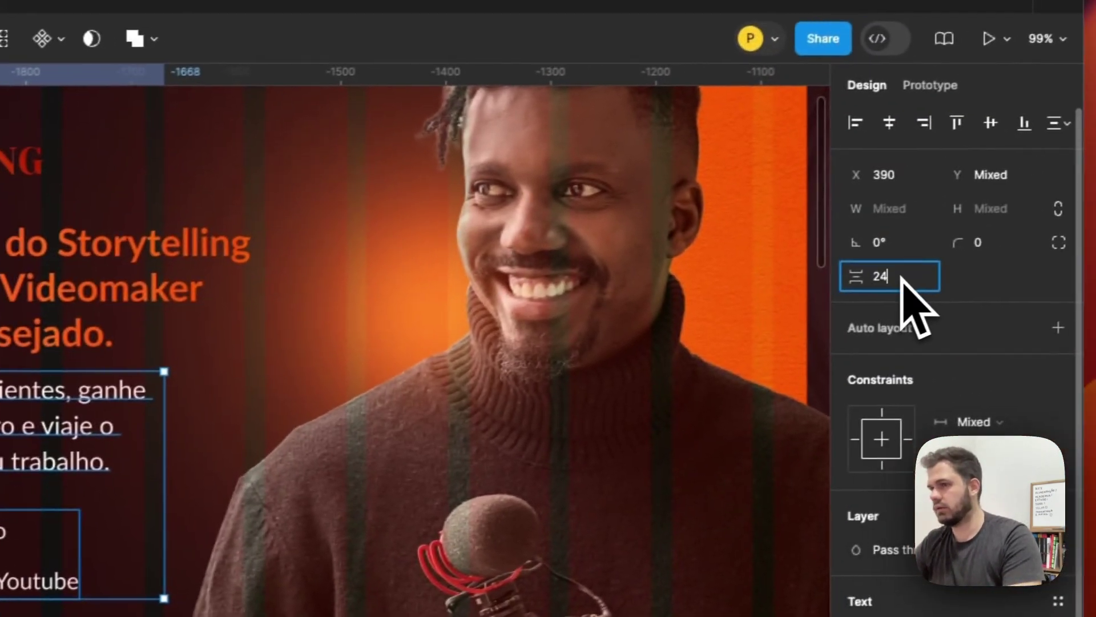
key("Return")
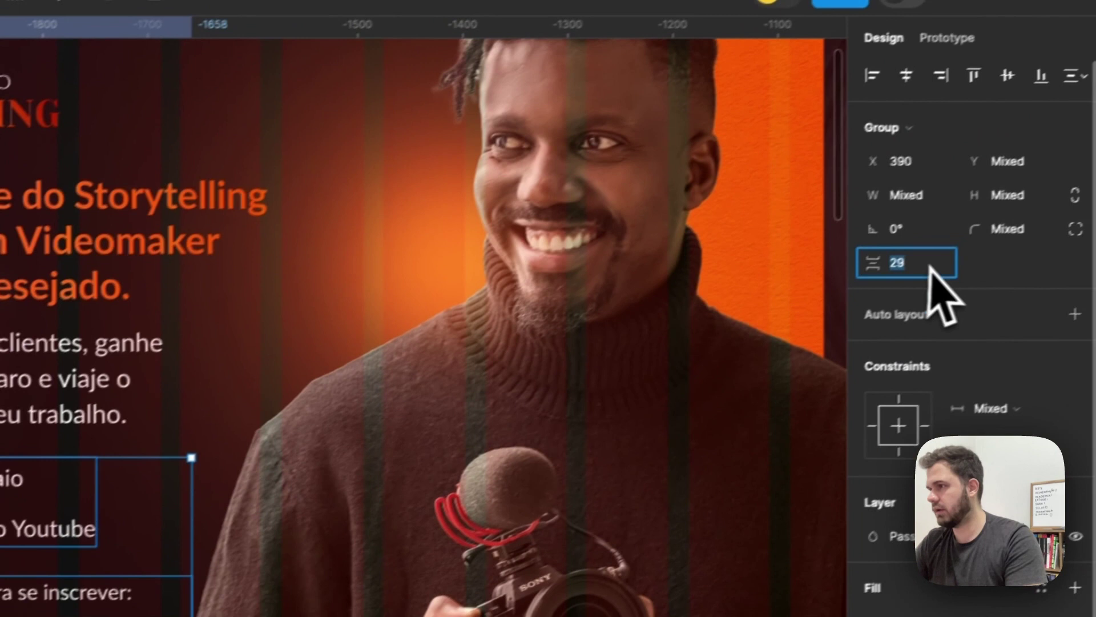
key("Return")
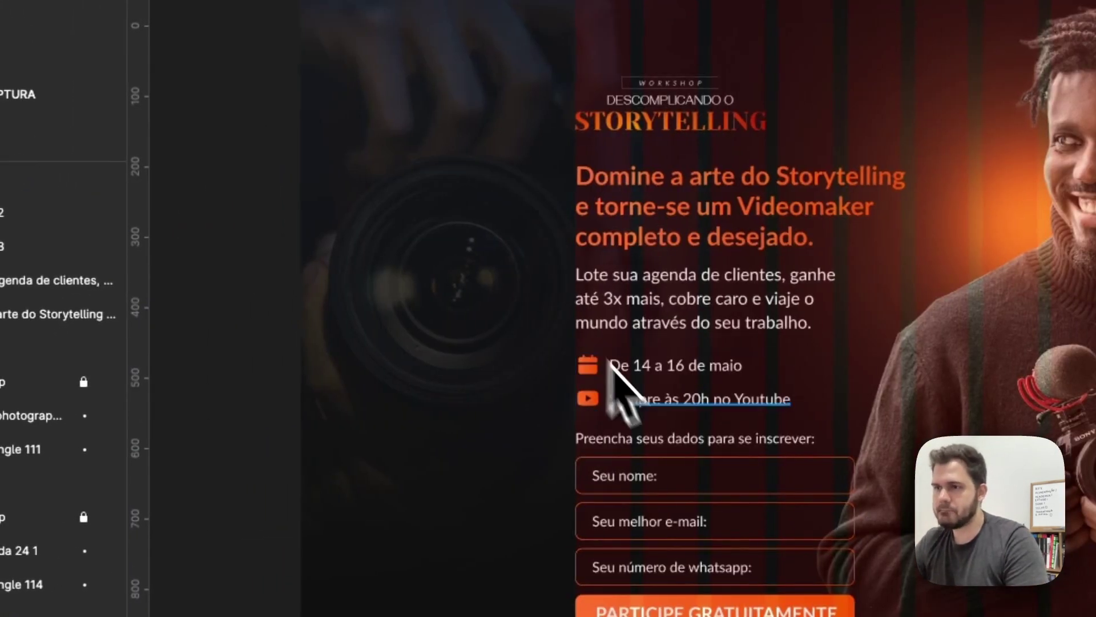
Step: Draw a background rectangle of about 547 × 887 around Frame 8's text column and place it behind the text and form layers
scroll(526, 258, "up", 2)
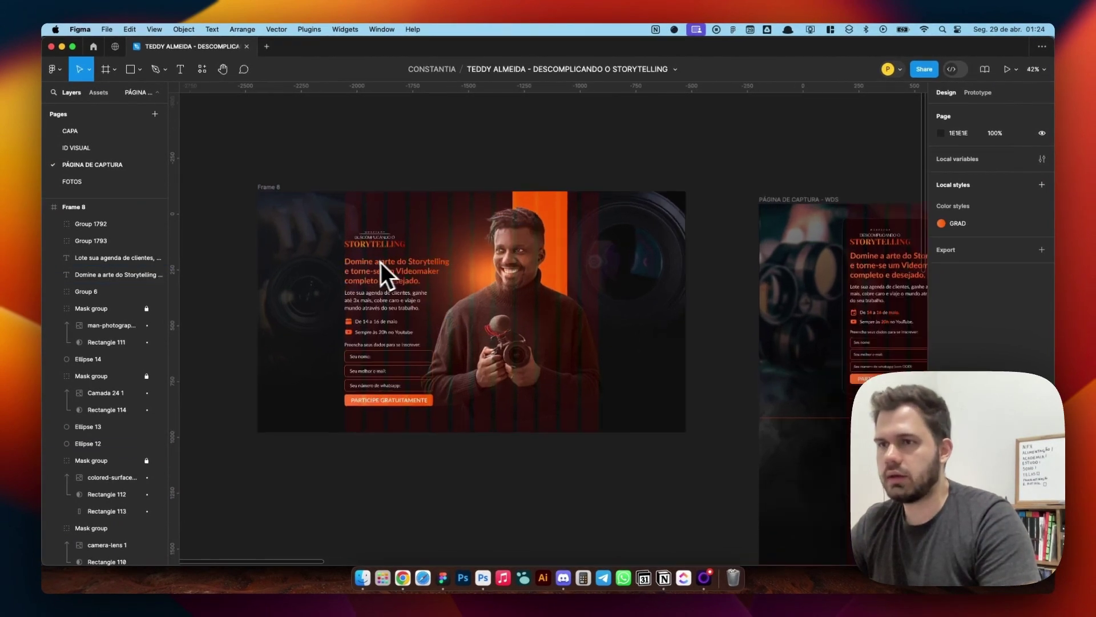
scroll(496, 259, "down", 2)
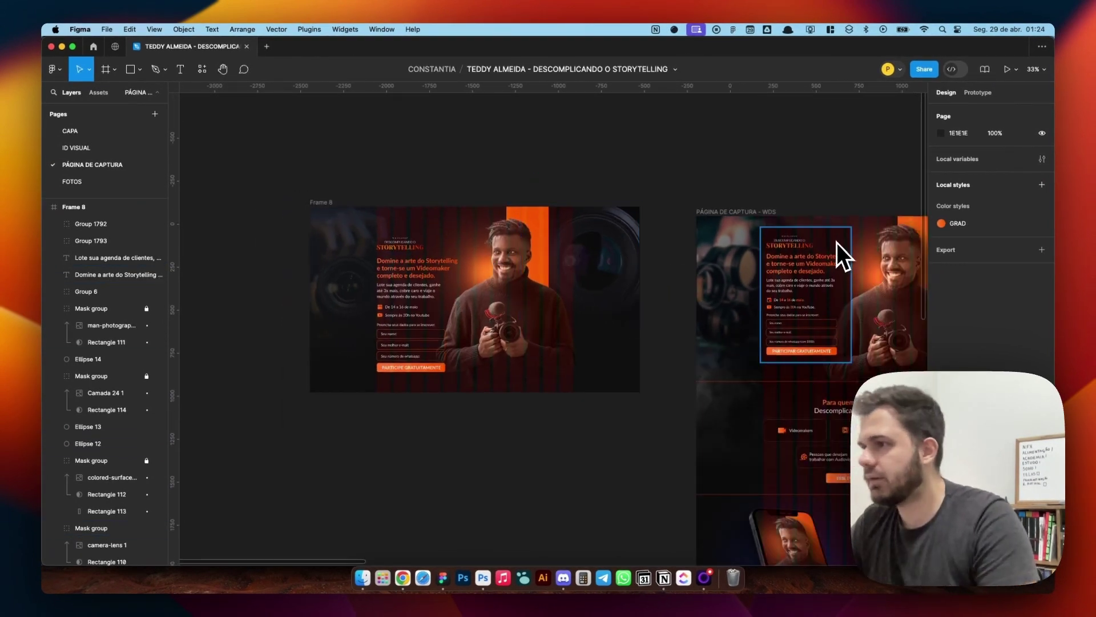
scroll(388, 239, "up", 3)
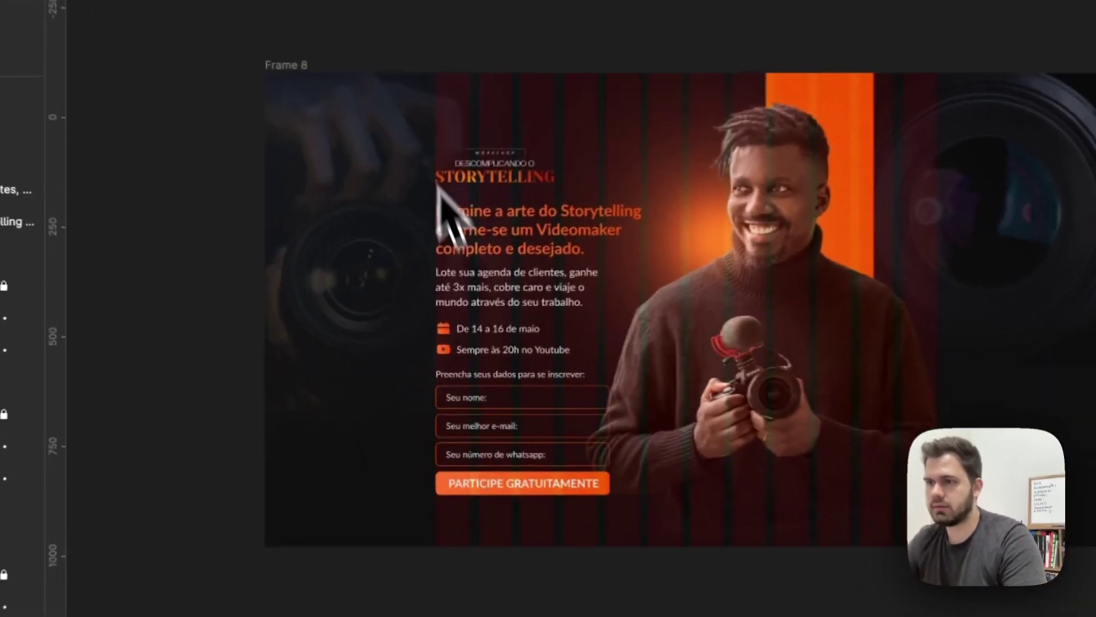
left_click_drag(365, 226, 487, 424)
mouse_move(685, 412)
left_mouse_down()
mouse_move(673, 424)
mouse_move(691, 424)
left_mouse_up()
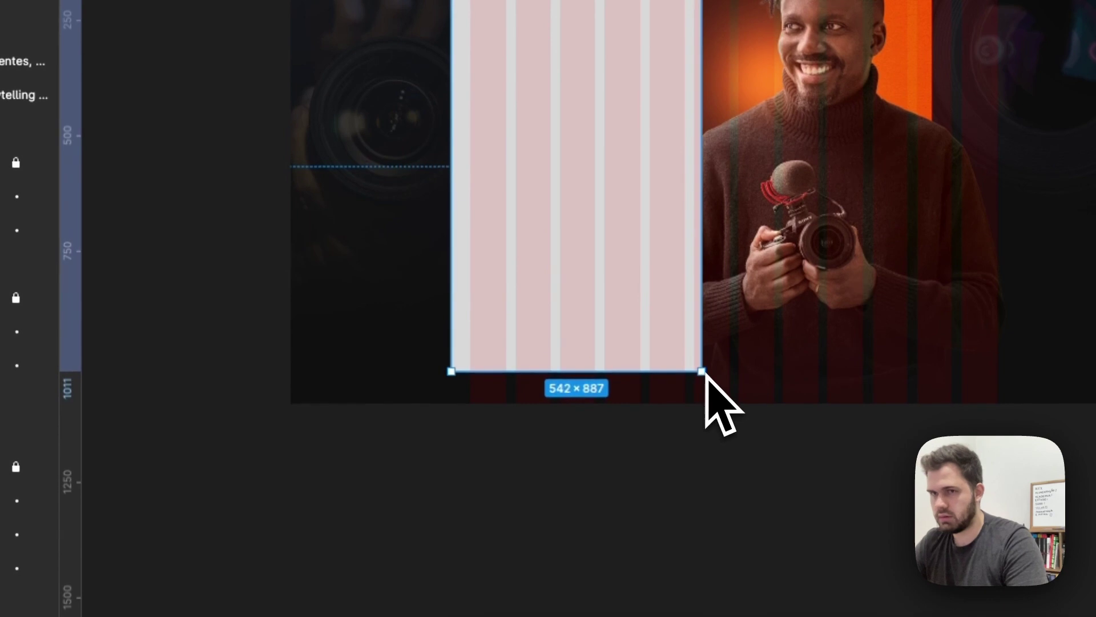
left_click_drag(706, 374, 708, 375)
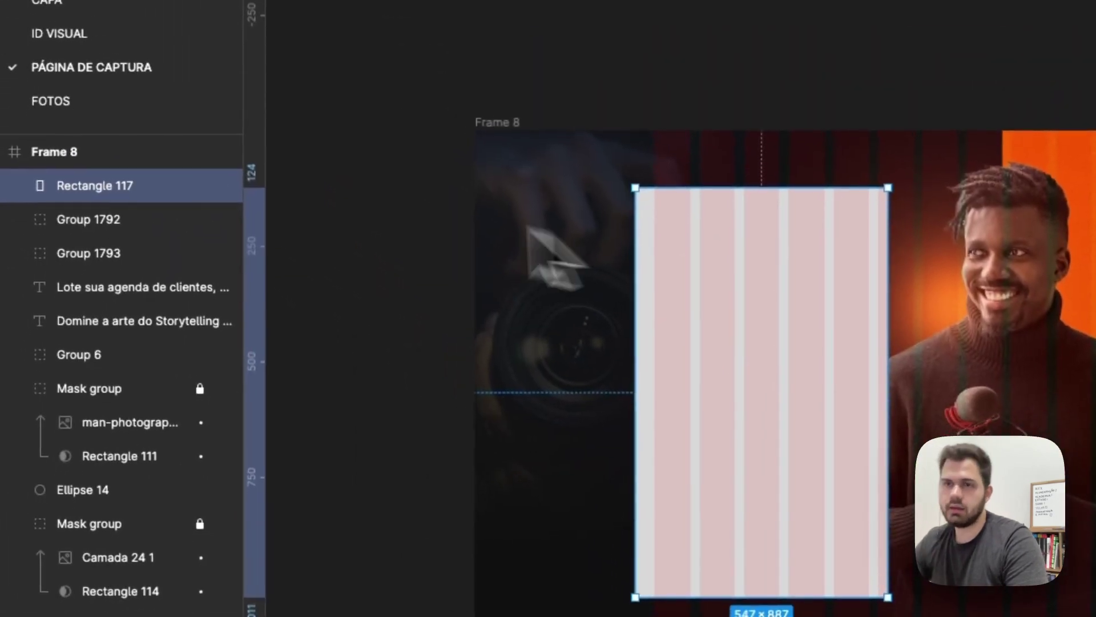
left_click_drag(30, 196, 51, 310)
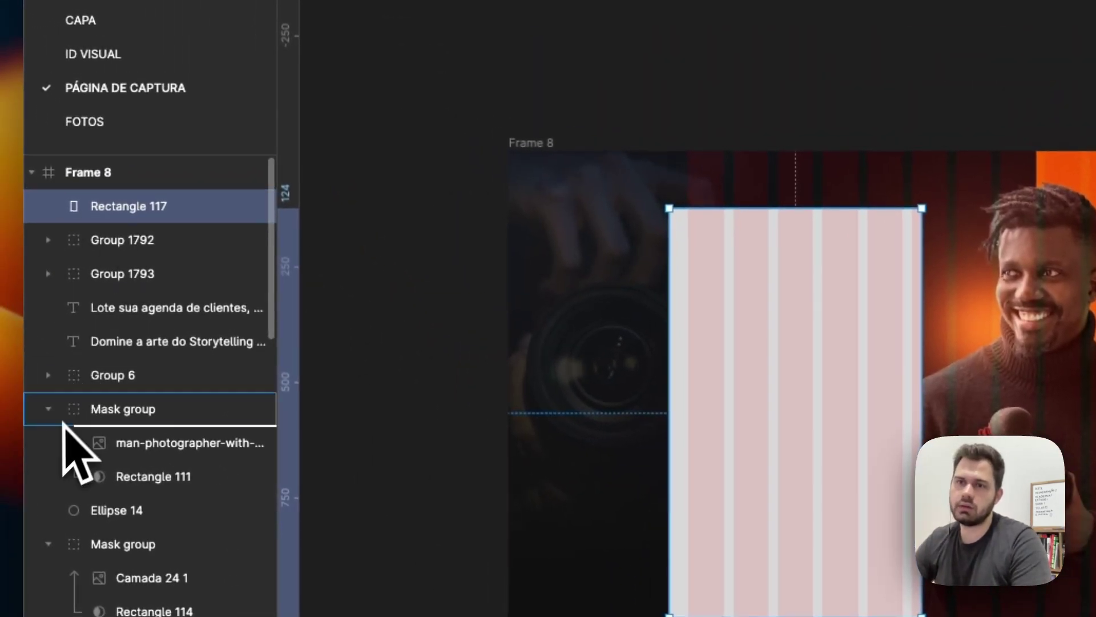
left_click_drag(65, 394, 65, 395)
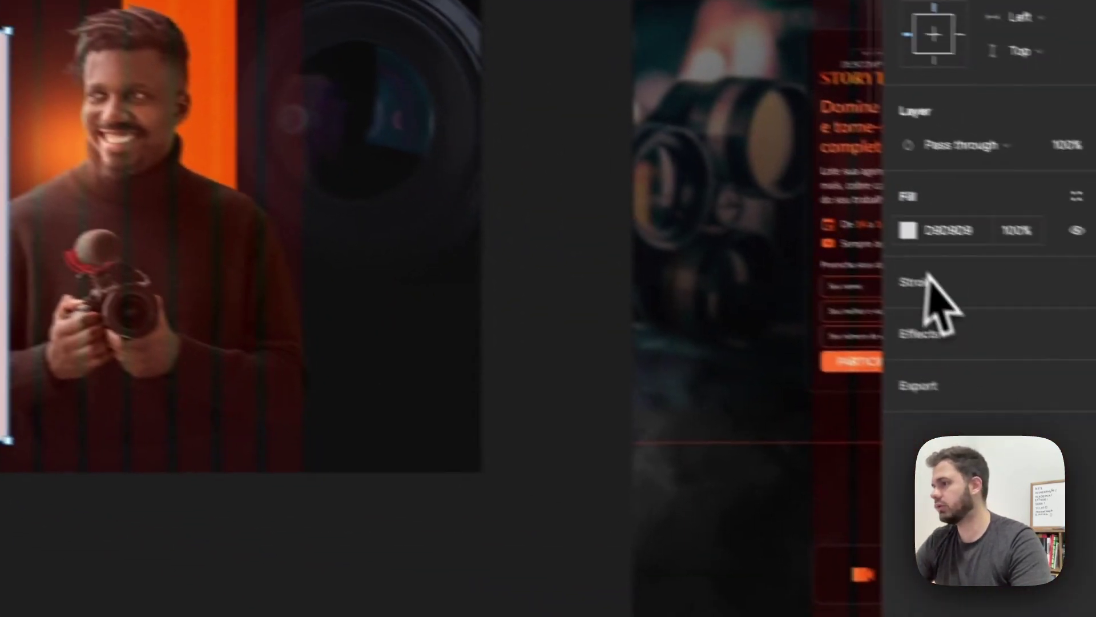
Step: Give the background rectangle a 111111 fill at 80% opacity and a background blur of 10
left_click(910, 230)
left_click(580, 375)
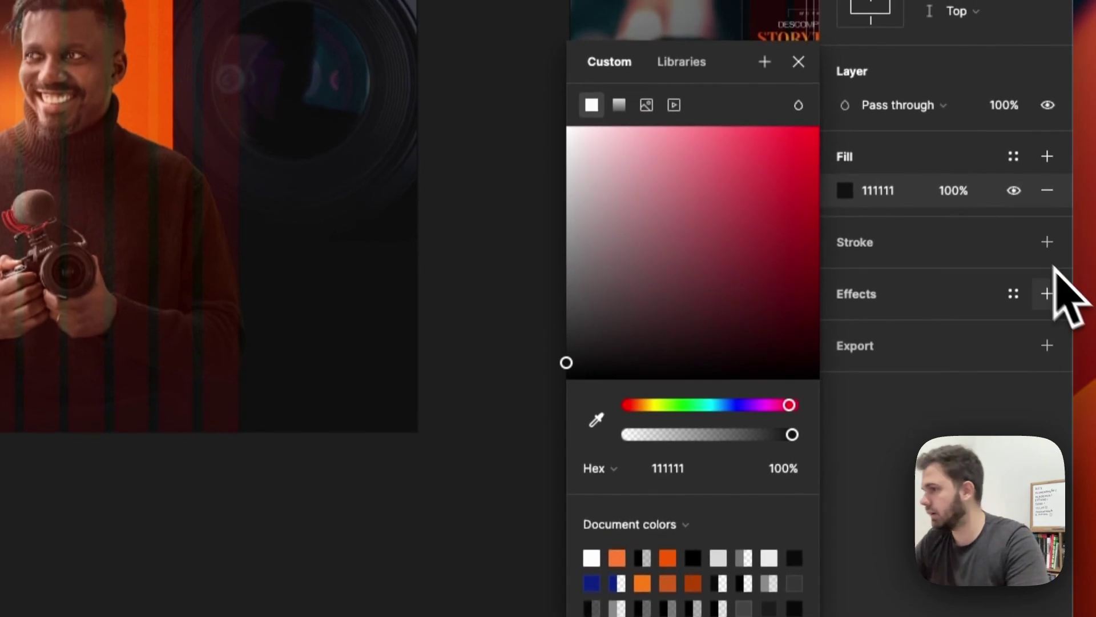
left_click(1047, 298)
left_click(922, 331)
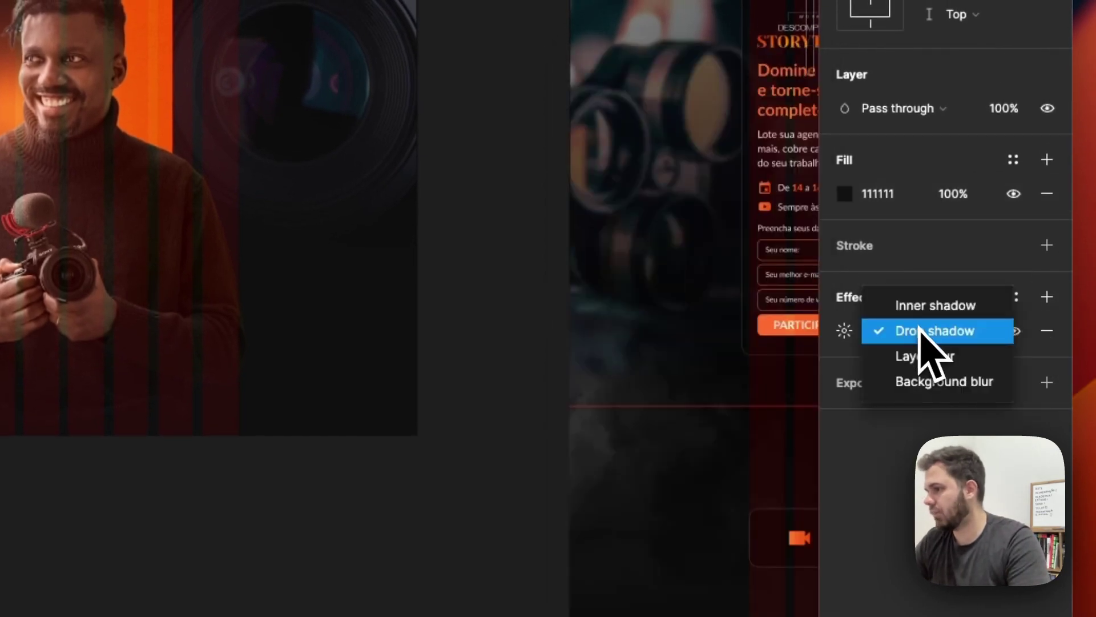
left_click(930, 382)
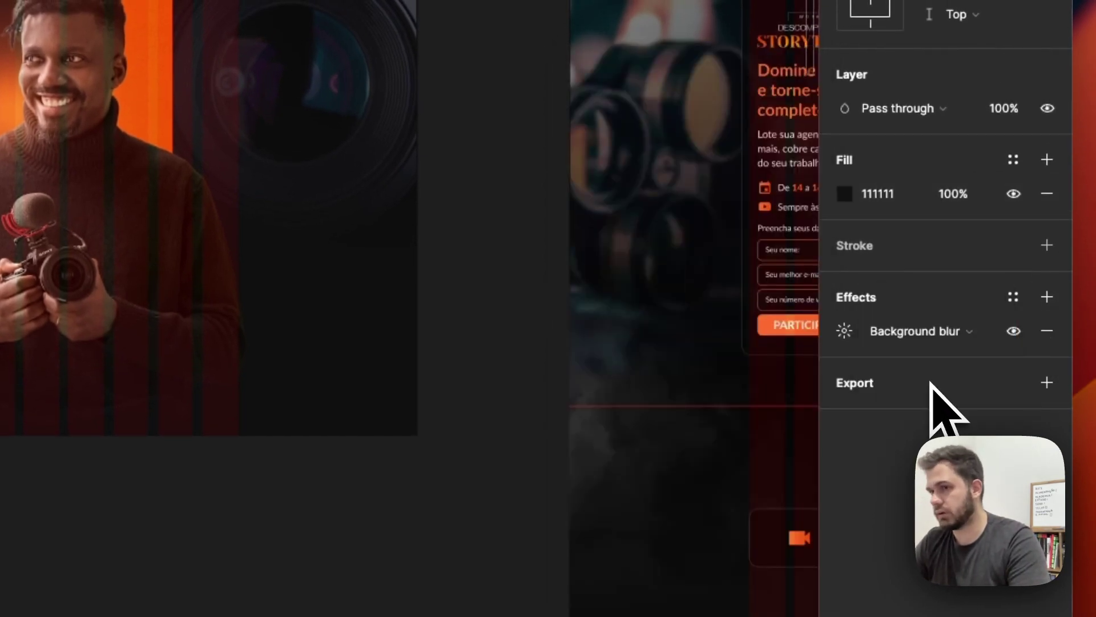
left_click(846, 331)
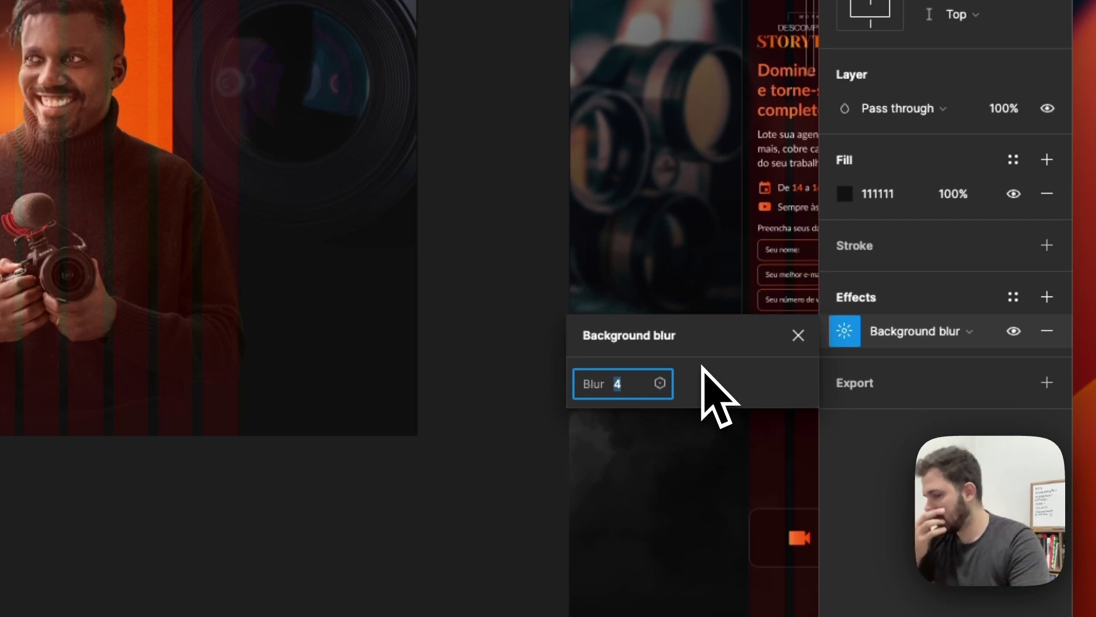
type("10")
key("Return")
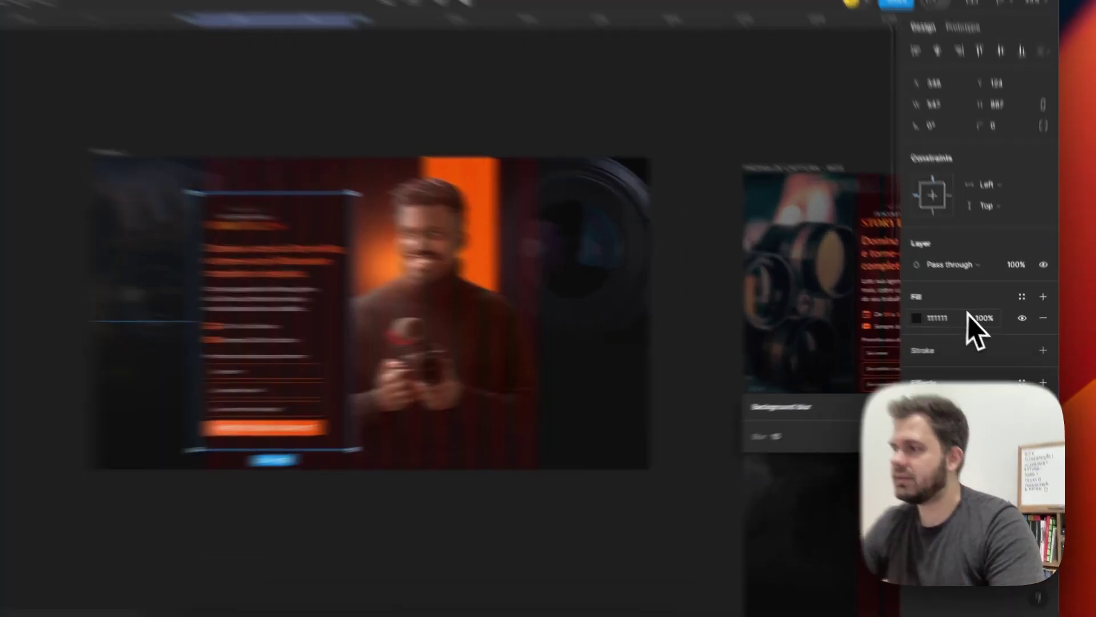
left_click(994, 325)
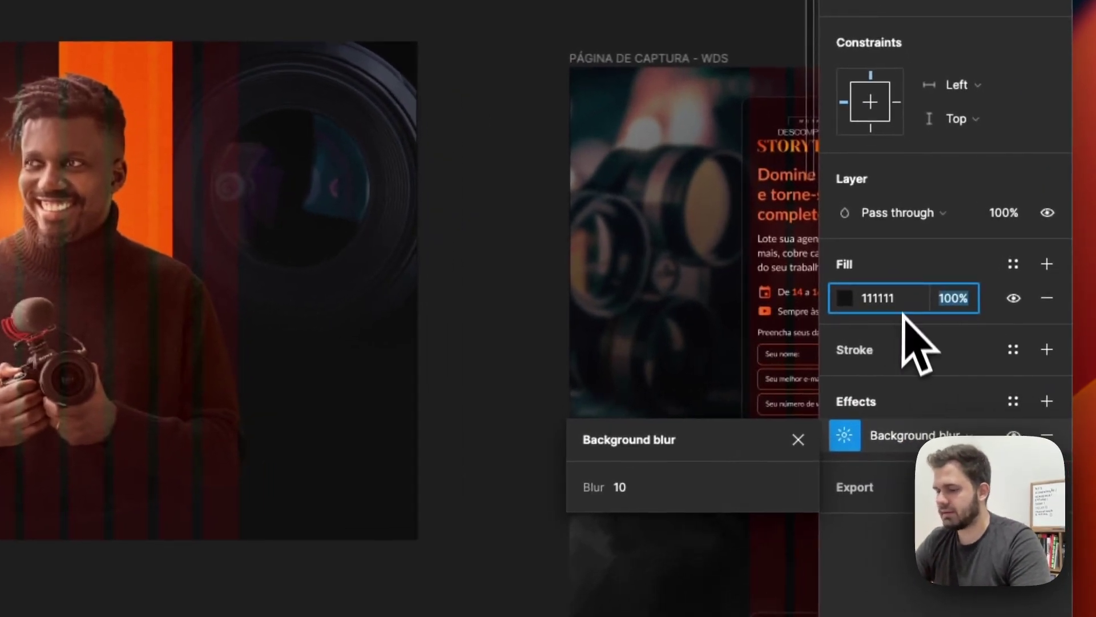
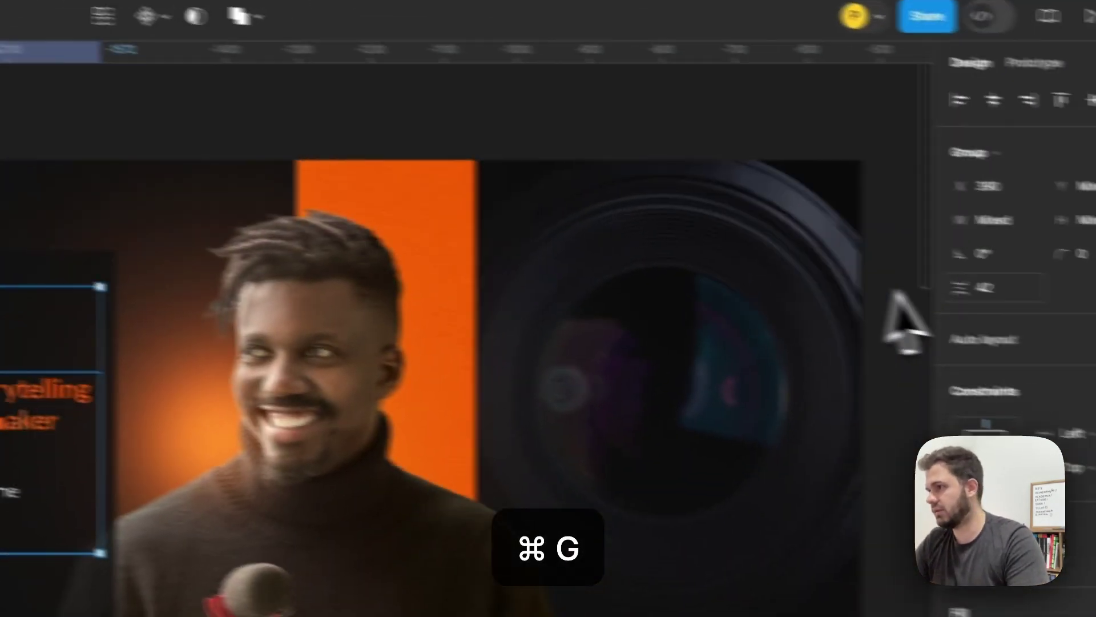
Step: Set the vertical spacing between the logo, headline block, event rows and form section to 24
left_click(986, 286)
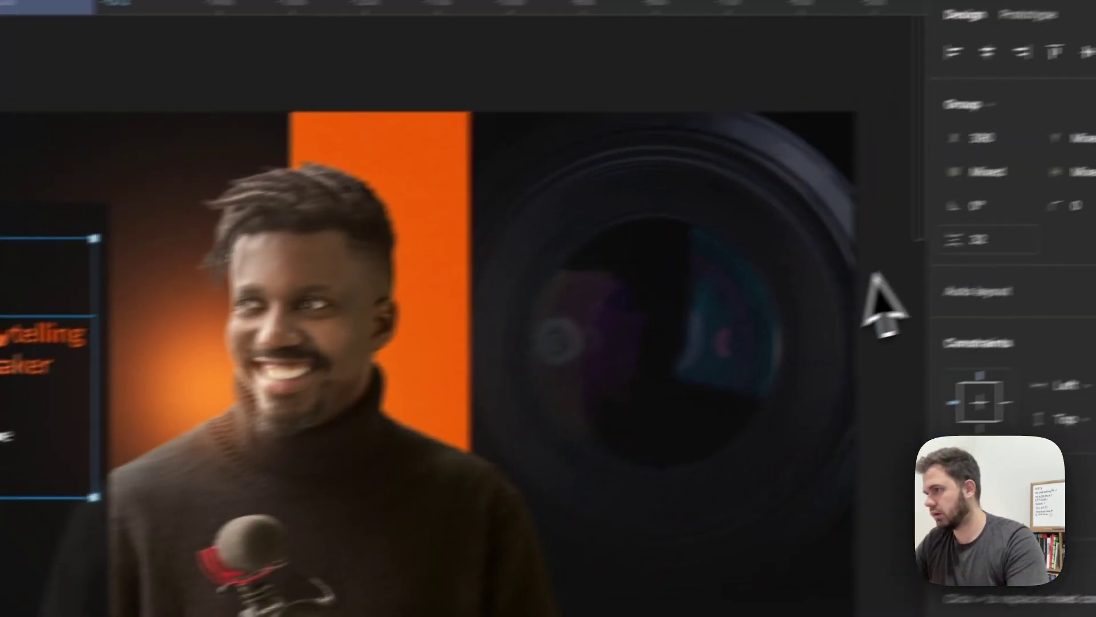
type("24")
key("Return")
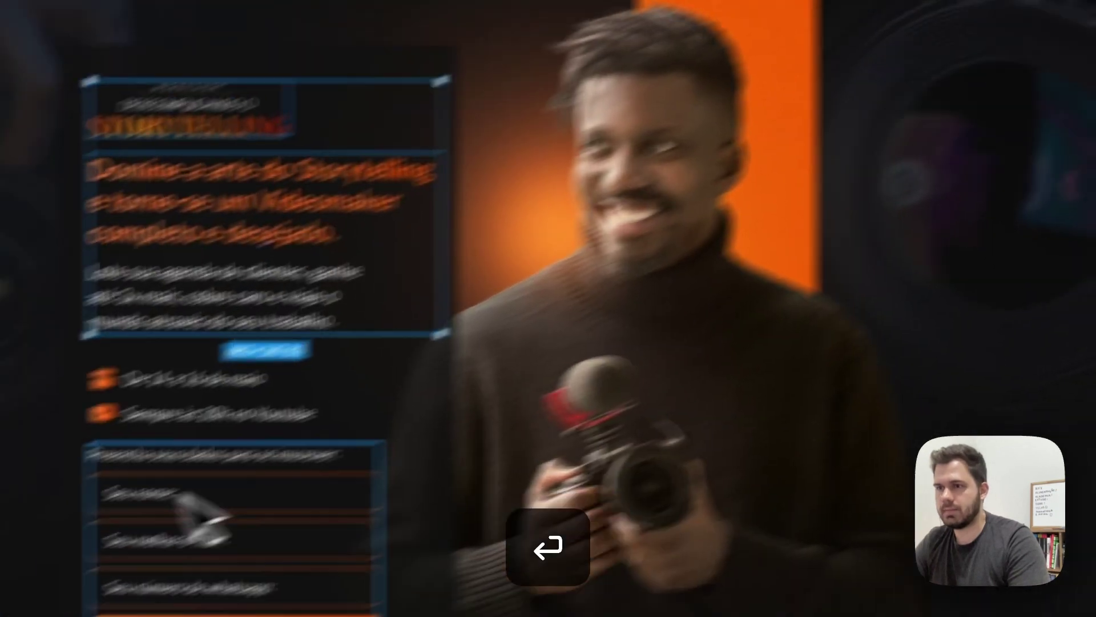
type("24")
key("Return")
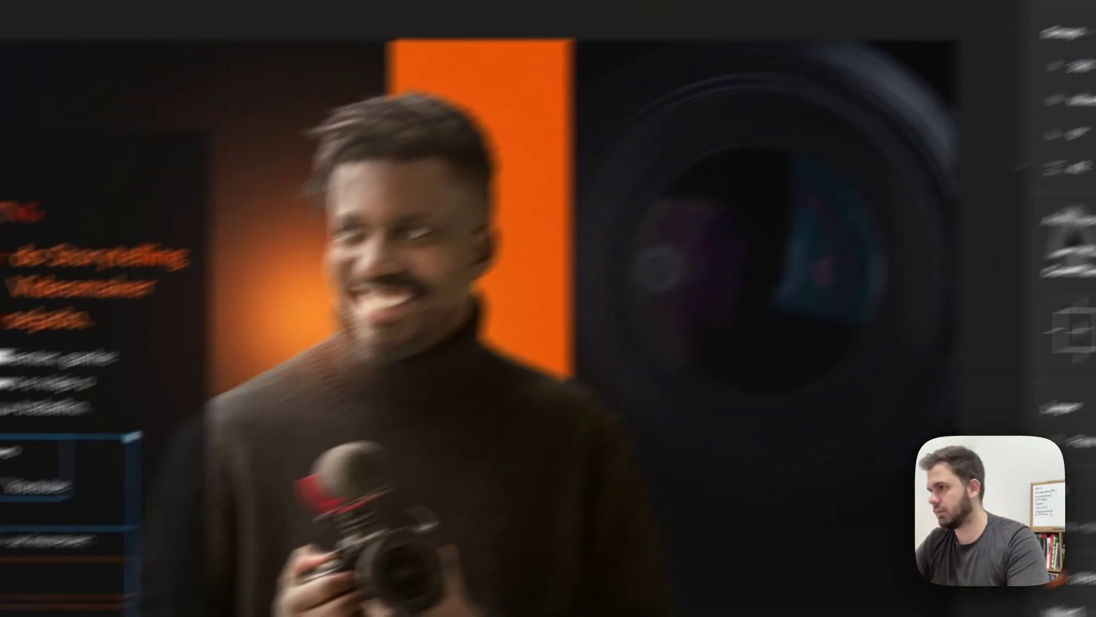
key("Return")
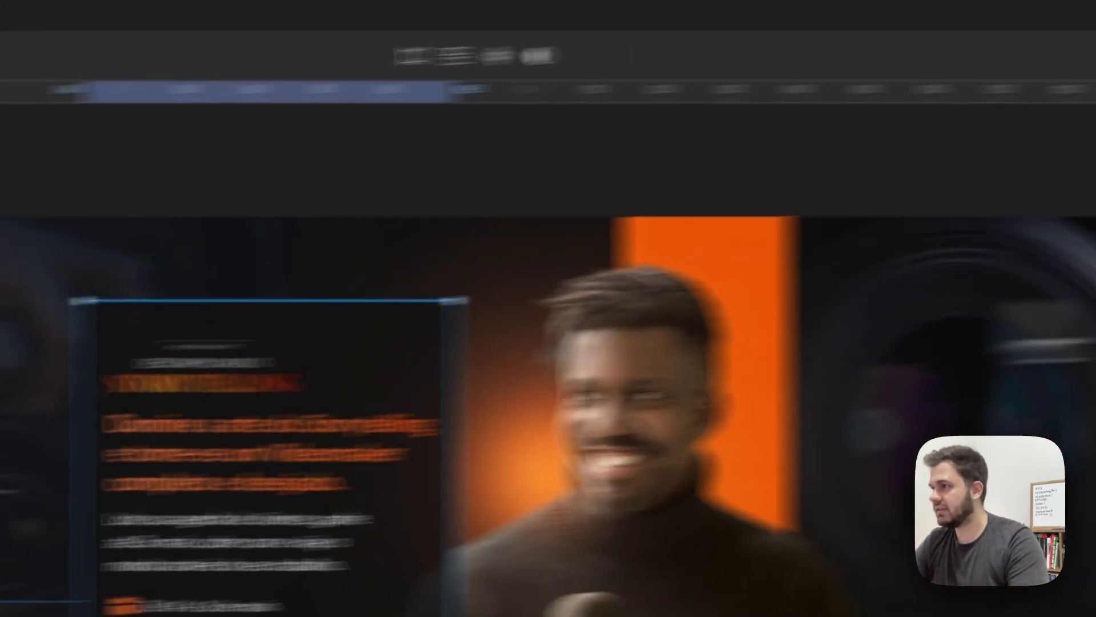
Step: Set the corner radius of the card's background rectangle to 20
left_click(1049, 292)
type("20")
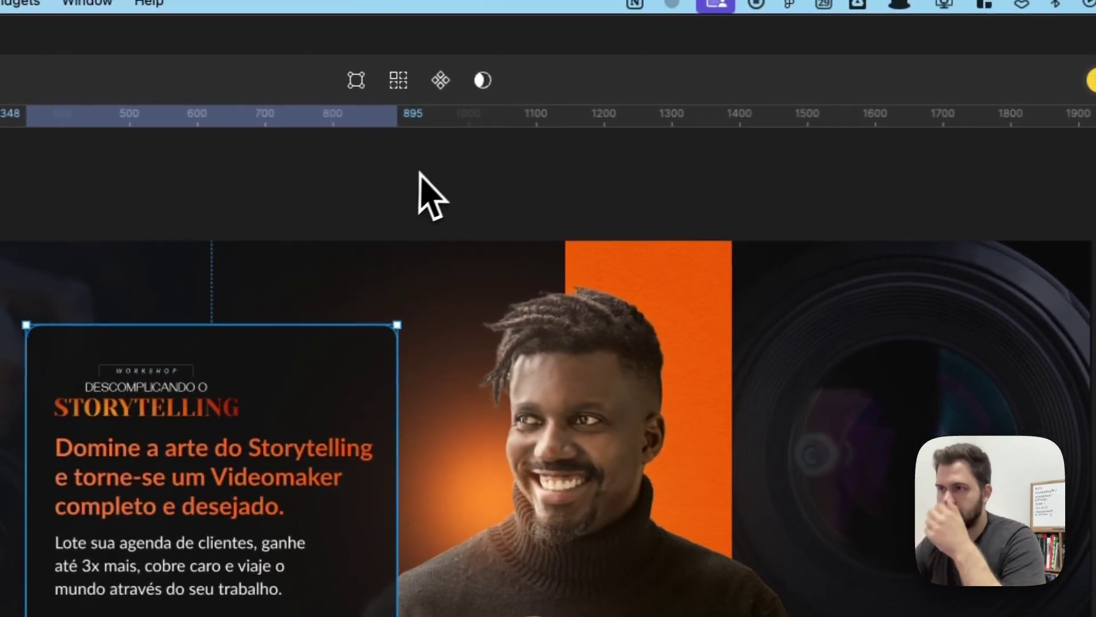
left_click(68, 201)
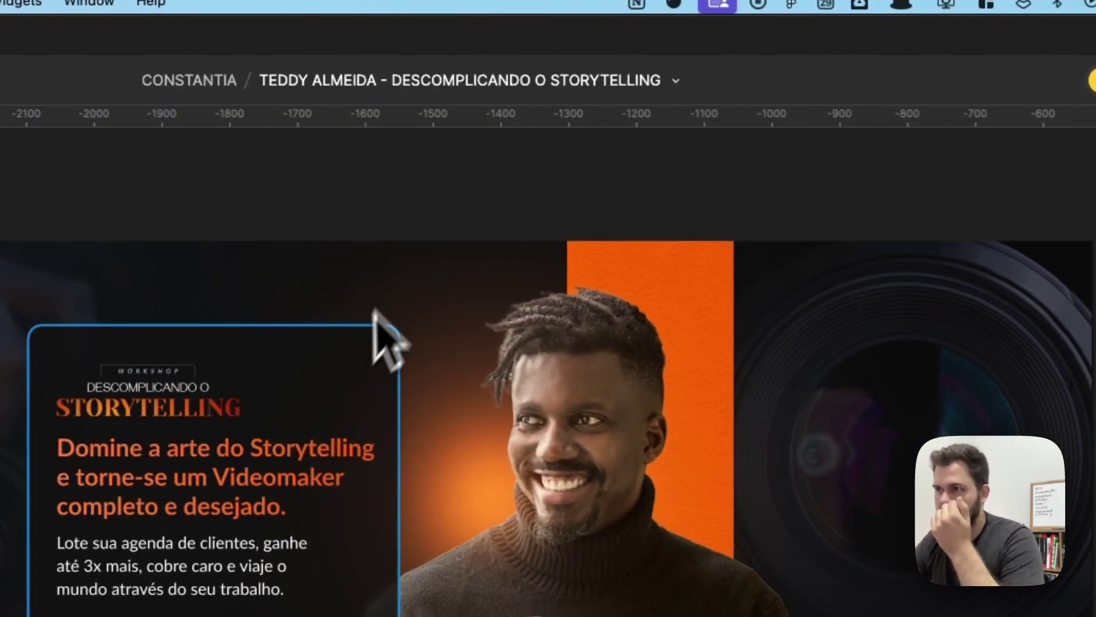
left_click(368, 377)
left_click(431, 237)
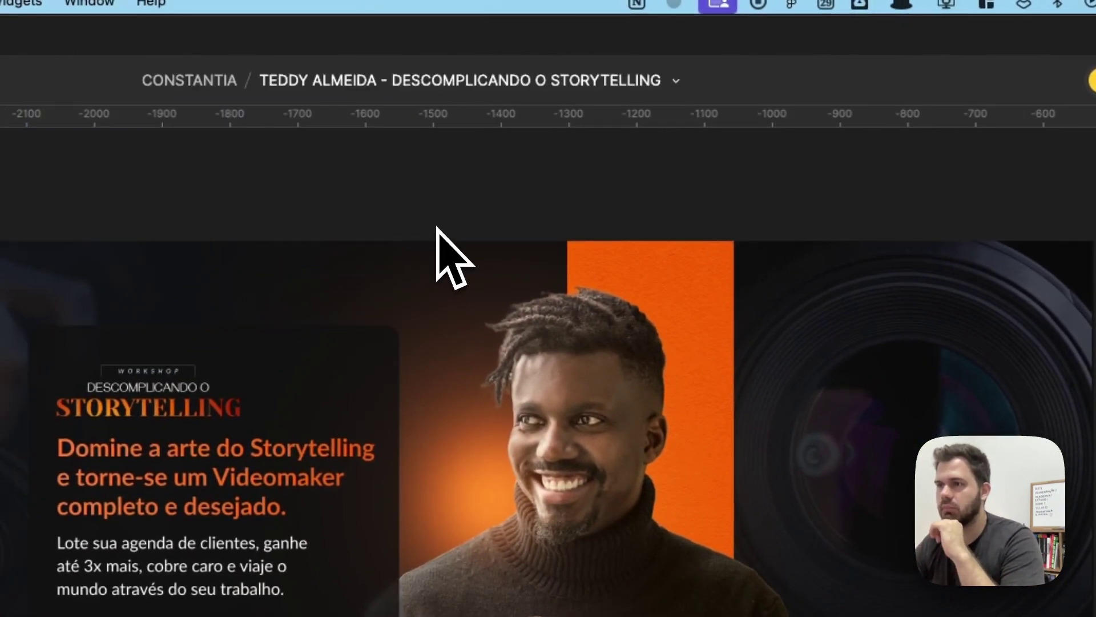
Step: Add a subtle stroke around the card's background rectangle
left_click(394, 361)
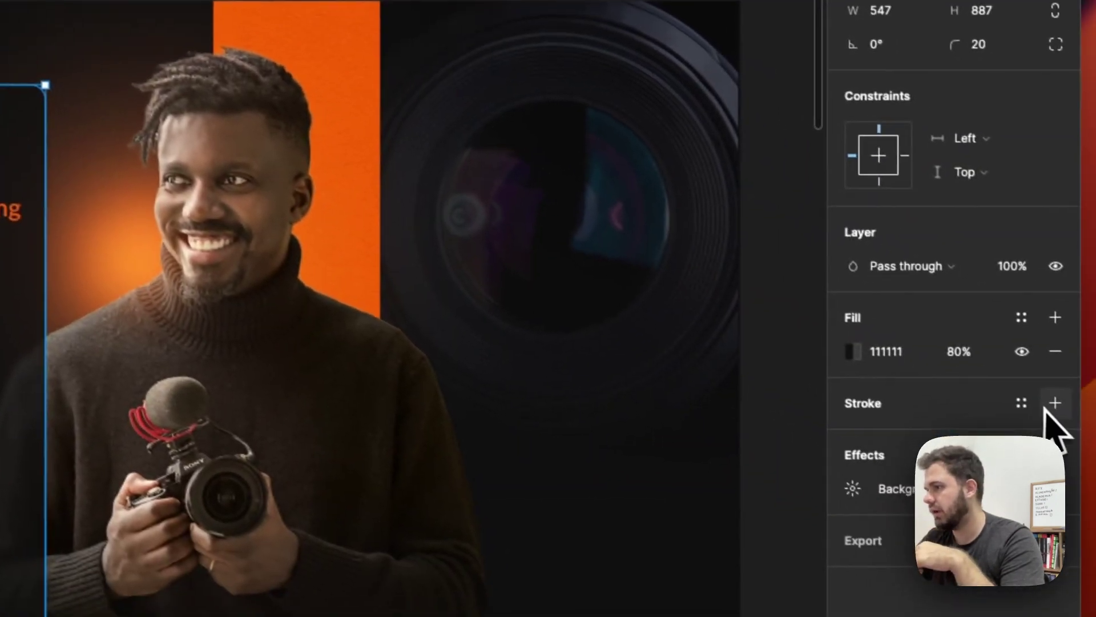
left_click(1047, 398)
left_click(845, 431)
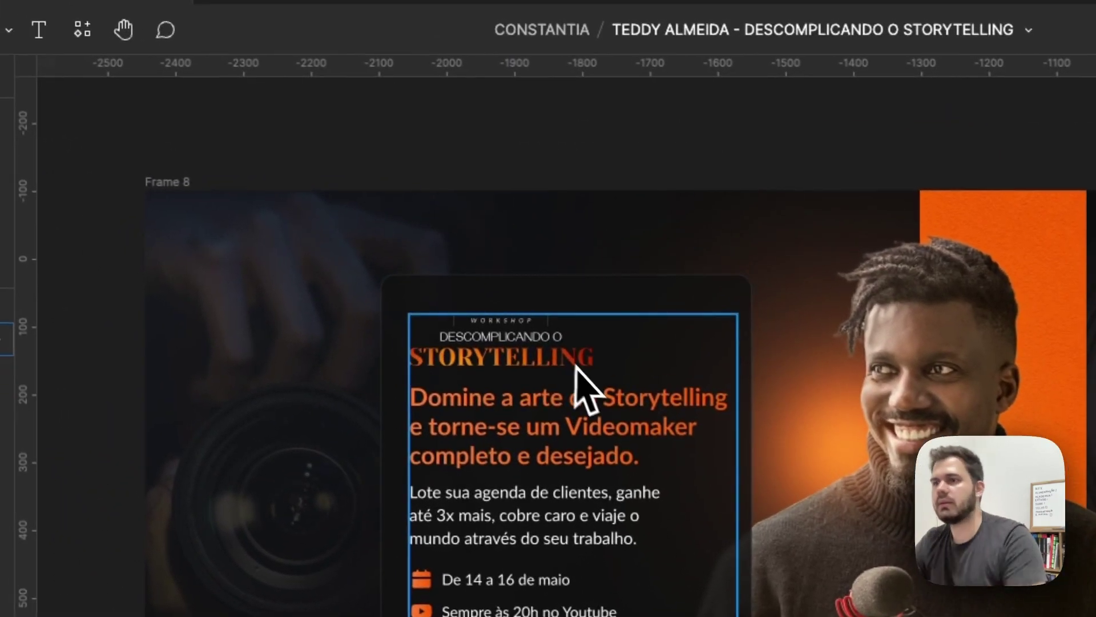
left_click(574, 368)
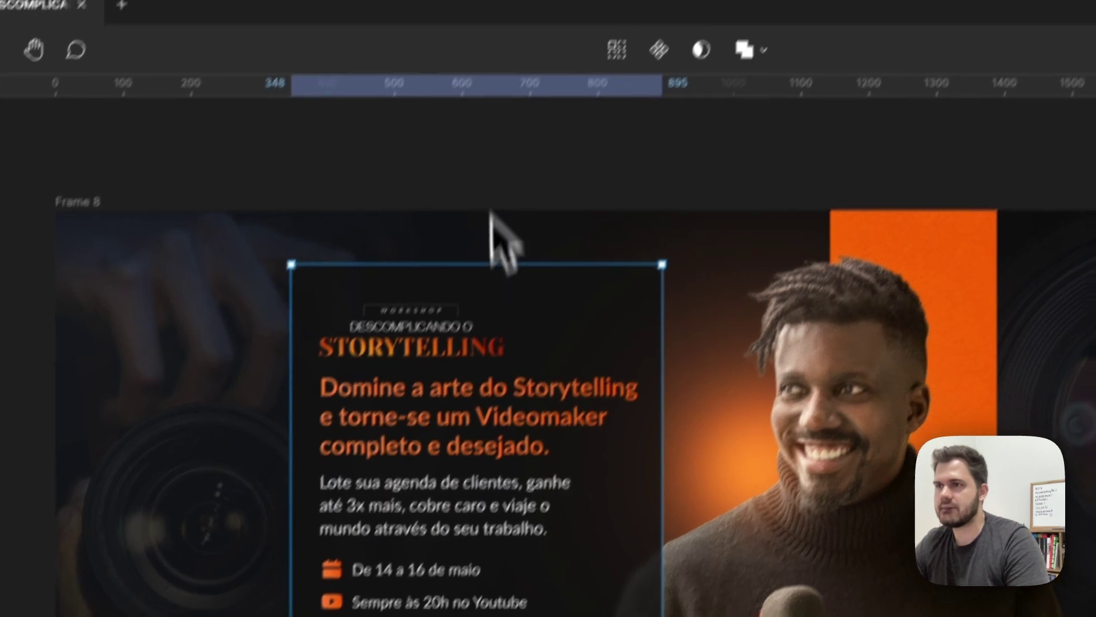
key("Escape")
Step: Unlock the mask group that contains the Camada 24 1 image of the man holding the camera
scroll(399, 240, "down", 5)
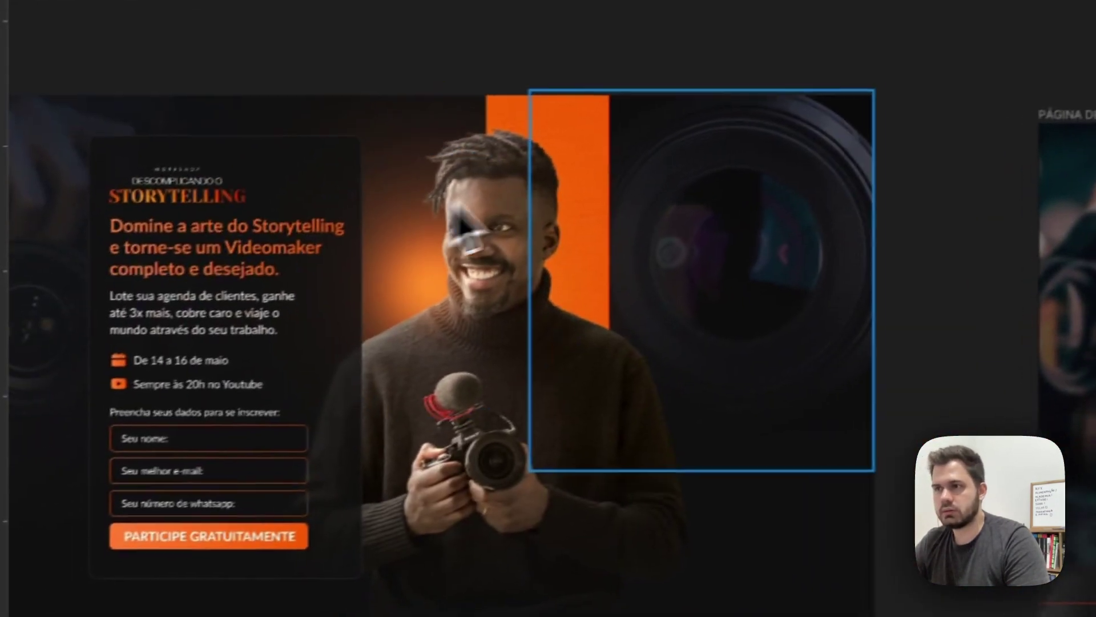
left_click_drag(463, 228, 512, 177)
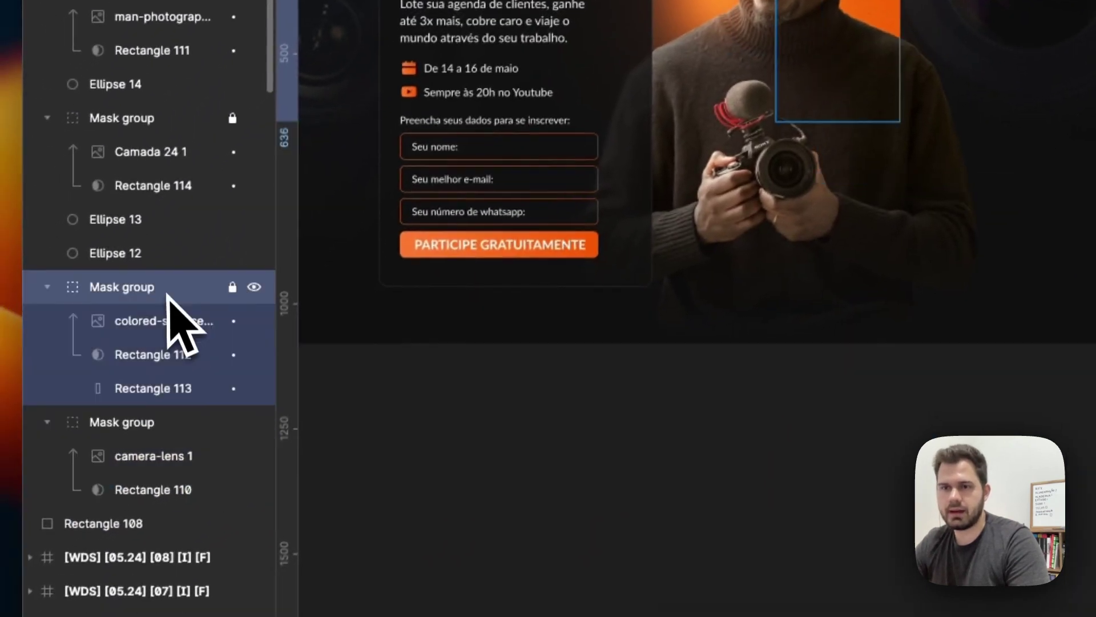
left_click(181, 119)
left_click(233, 117)
left_click(149, 157)
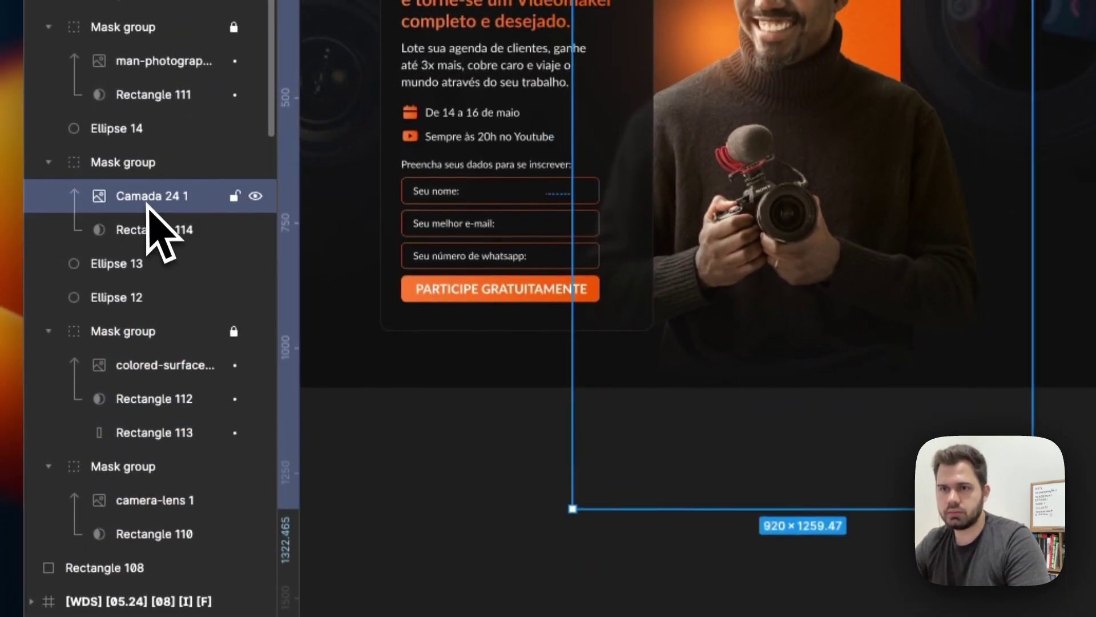
key("Escape")
Step: Apply a black Beautiful Shadows drop shadow to the man's mask group, with angle 32°, distance 145, intensity 60% and elevation 15%
right_click(163, 181)
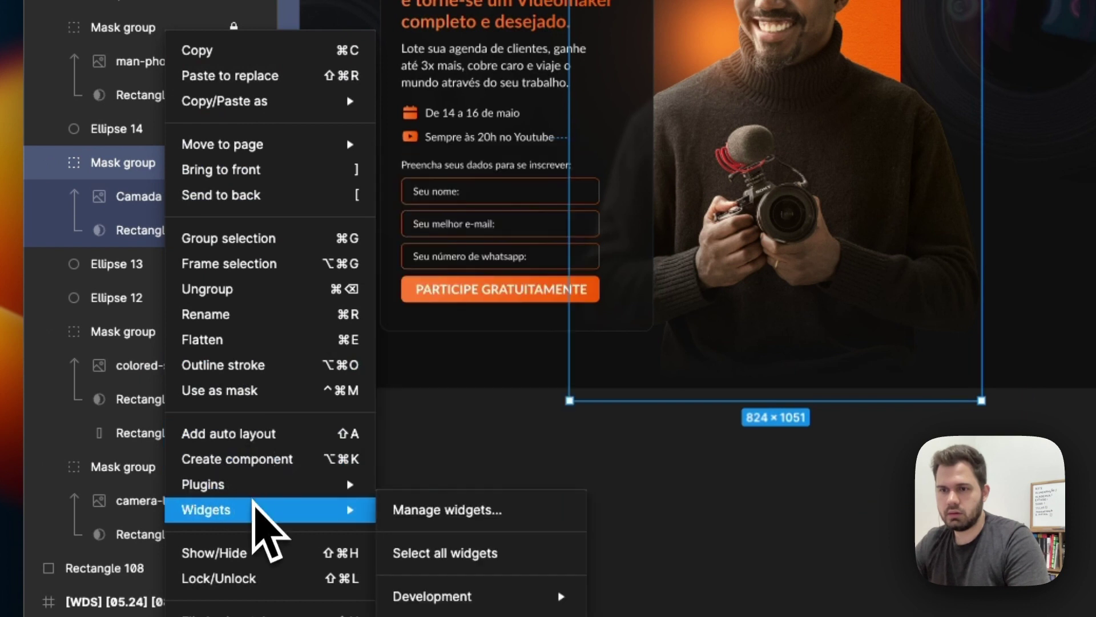
mouse_move(257, 484)
left_click(472, 213)
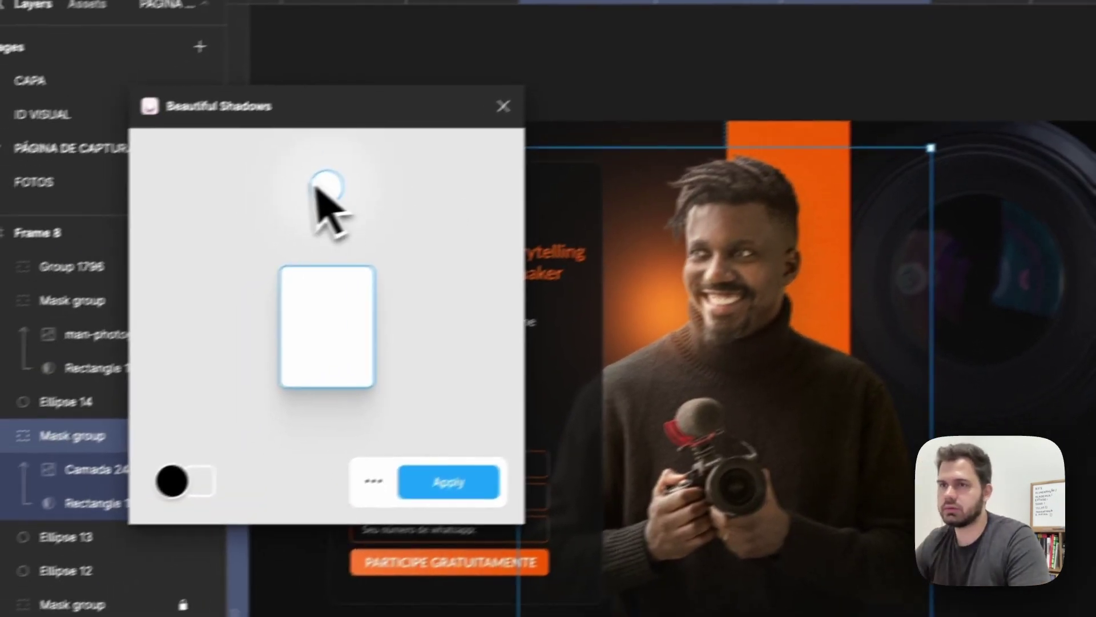
left_click_drag(232, 234, 191, 318)
left_click_drag(340, 264, 330, 284)
left_click(418, 472)
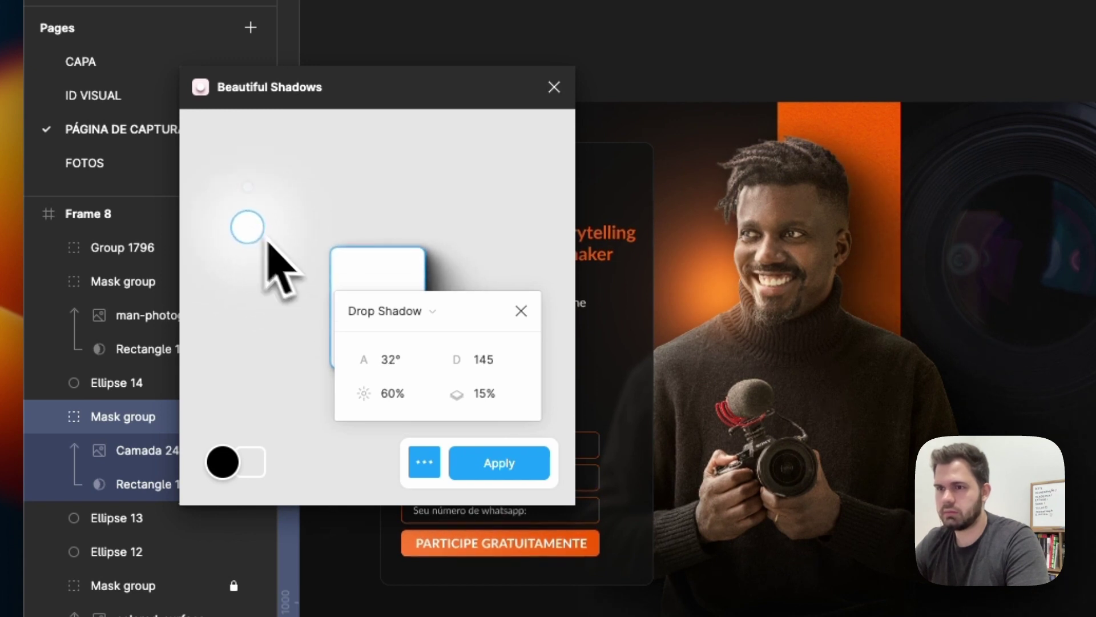
left_click(499, 463)
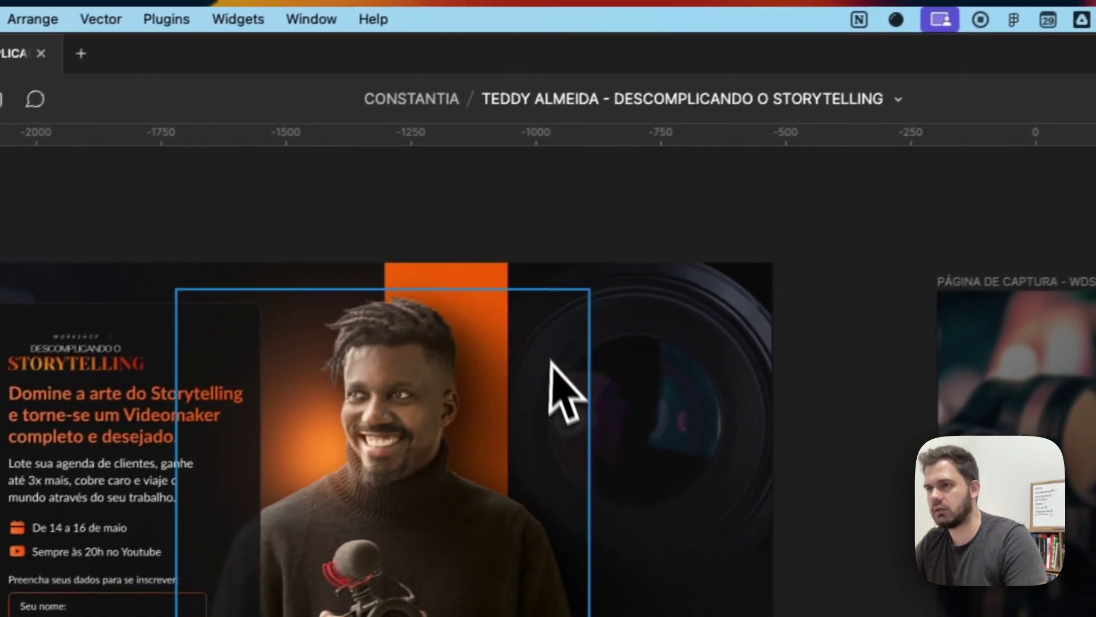
Step: Duplicate the small orange glow ellipse beside the man's face and shift the copy slightly towards his face
scroll(467, 394, "down", 5)
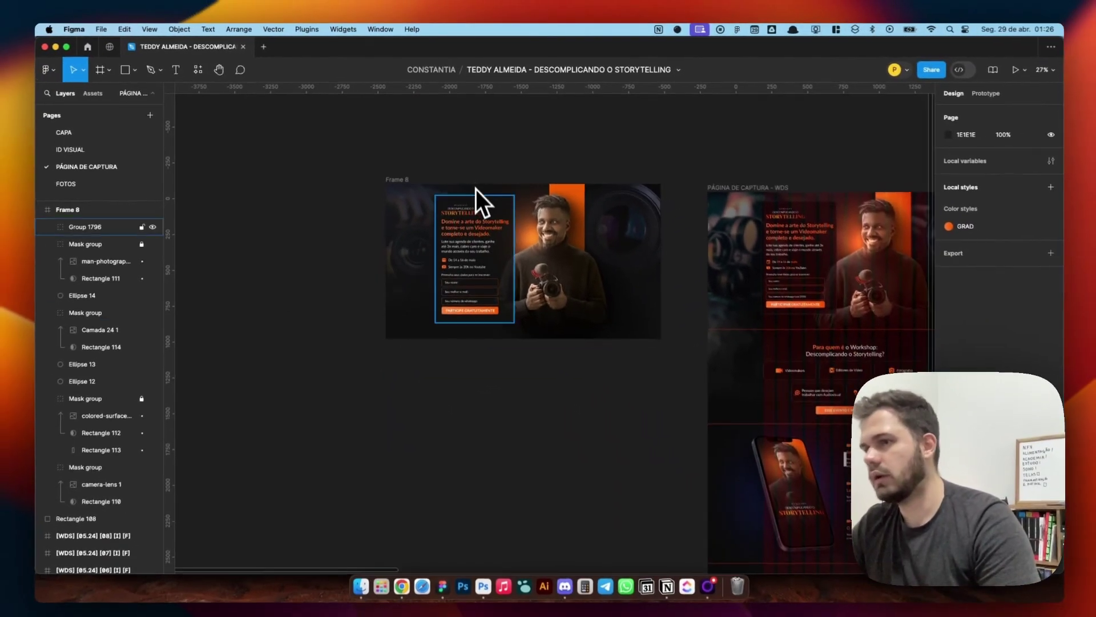
left_click(545, 231)
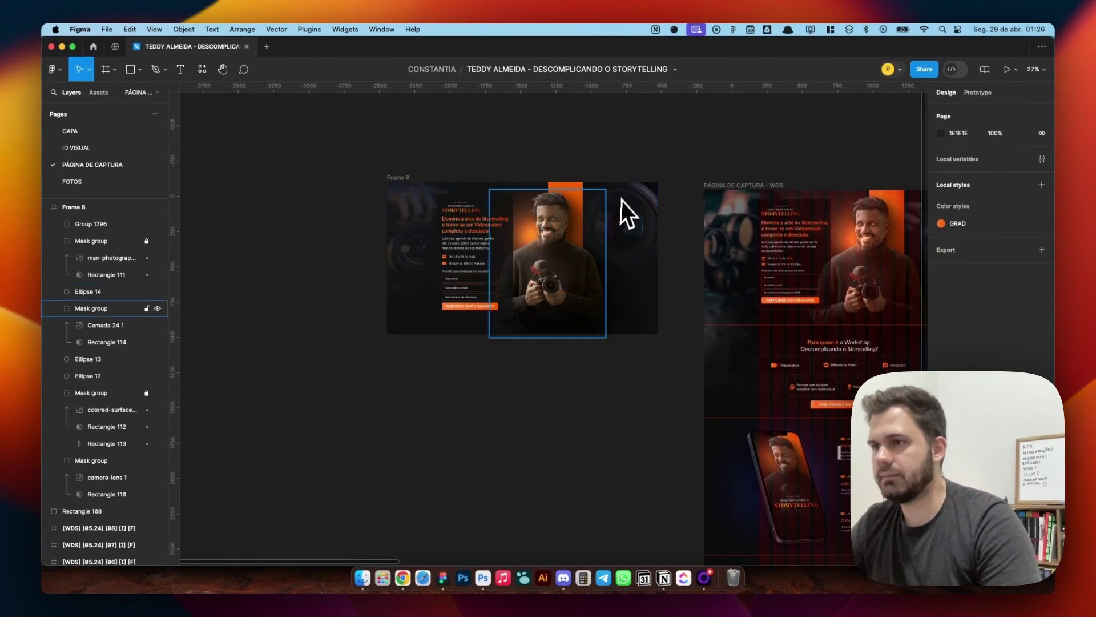
scroll(565, 229, "up", 3)
left_click(503, 260)
key("super+d")
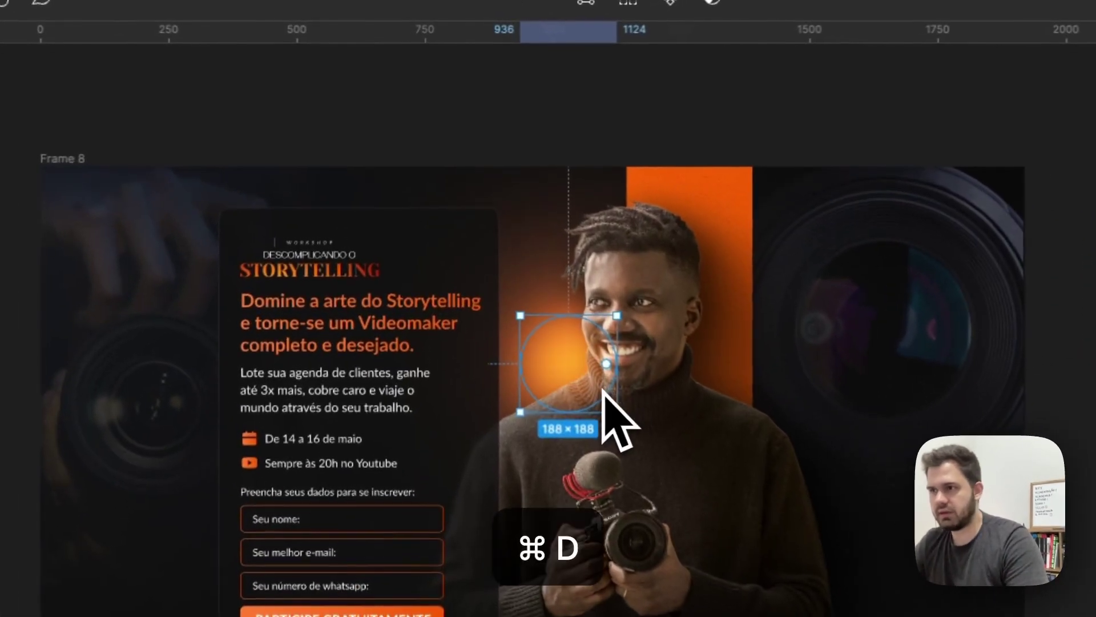
scroll(618, 421, "down", 3)
scroll(612, 367, "up", 2)
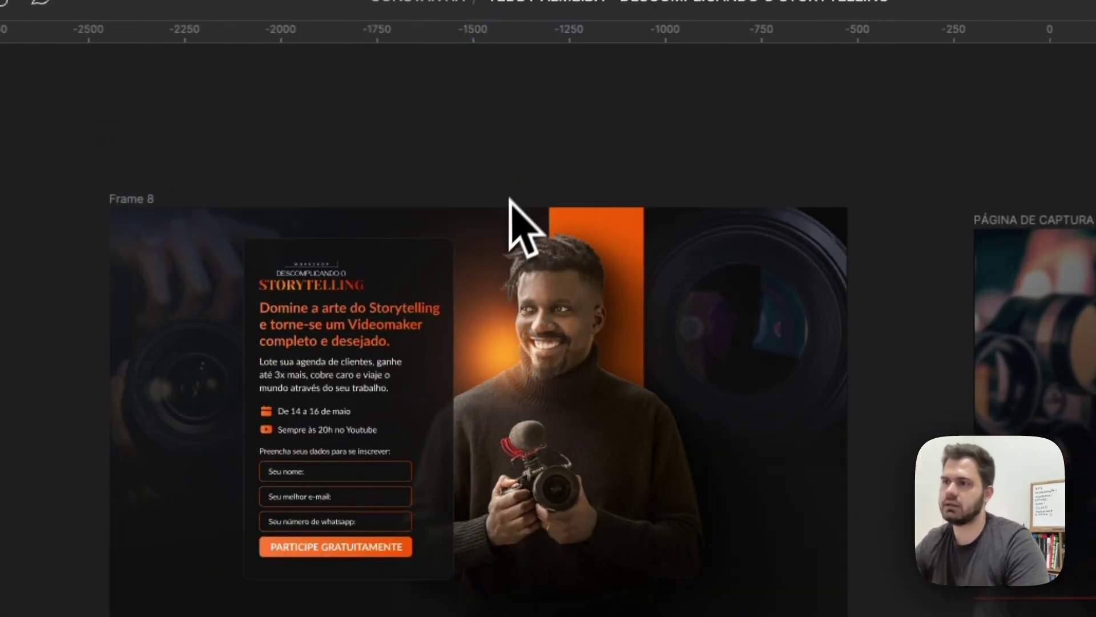
scroll(443, 238, "up", 2)
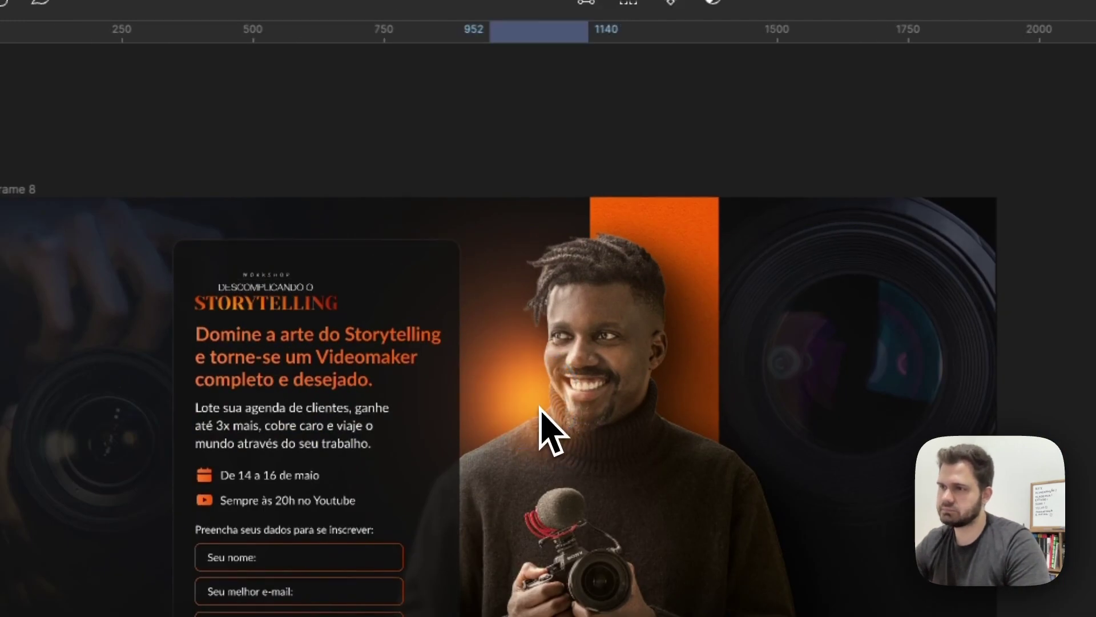
scroll(539, 161, "down", 1)
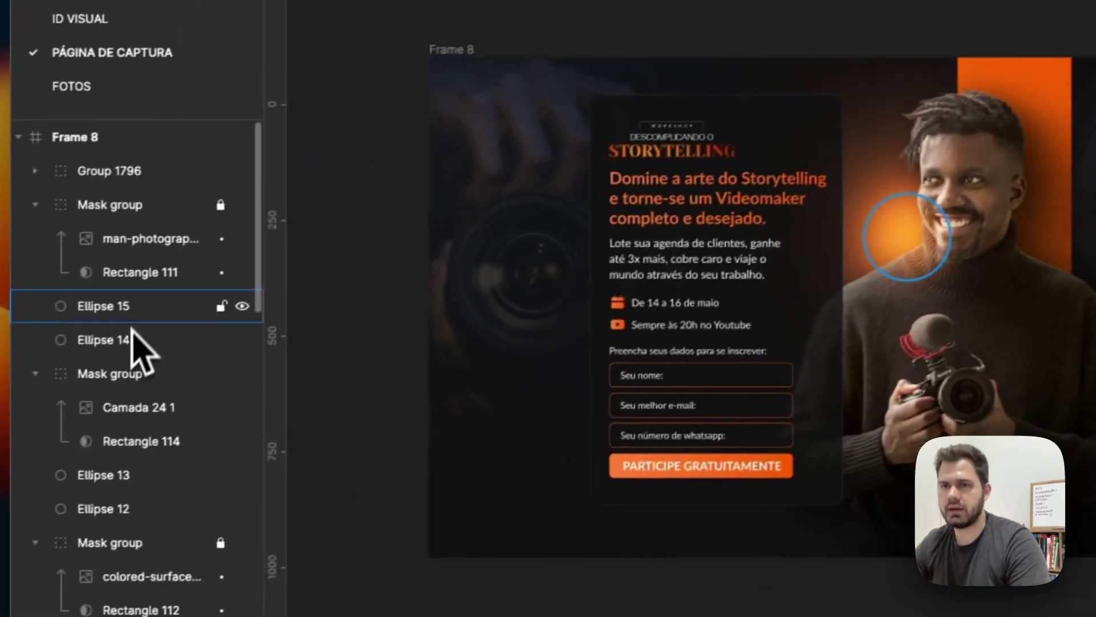
Step: Scale the Ellipse 14 glow beneath the copy up to 223 × 223
left_click(145, 374)
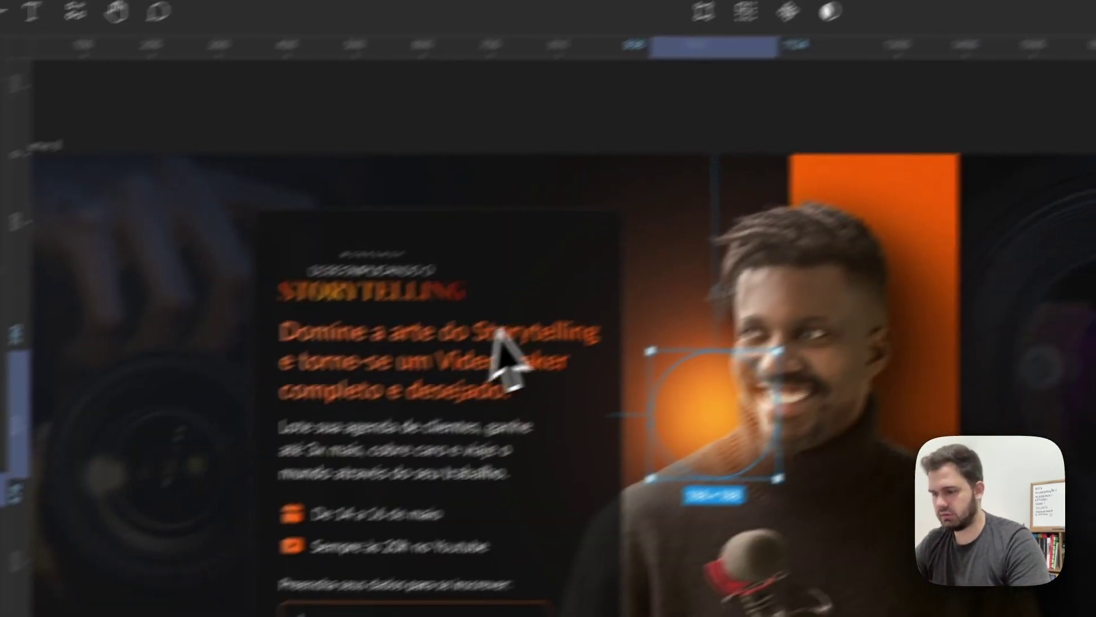
key("k")
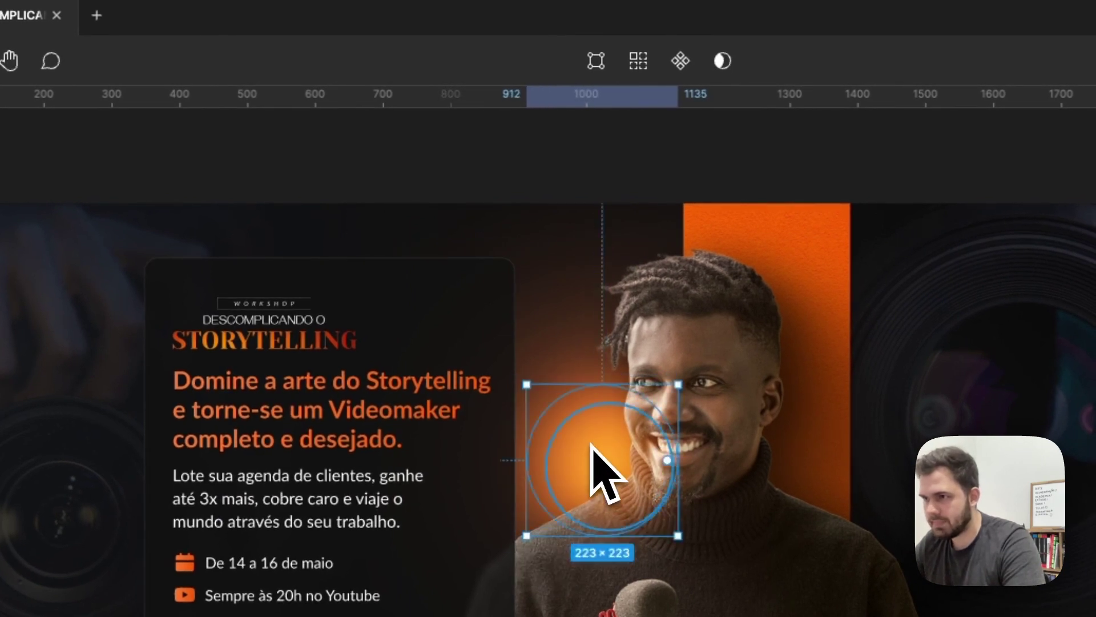
left_click(618, 189)
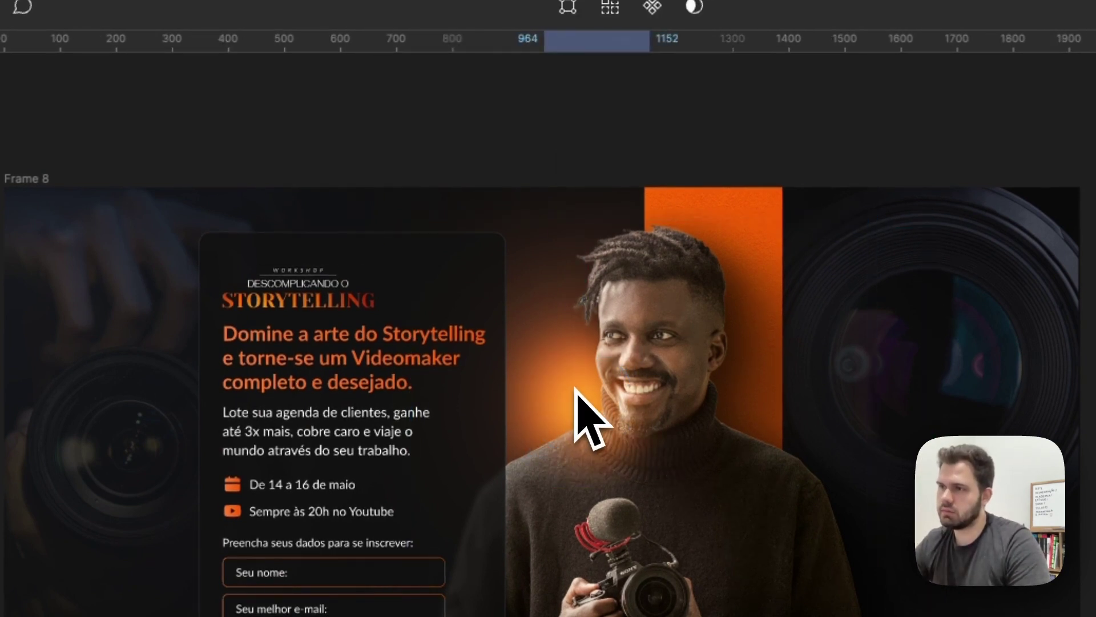
key("super+z")
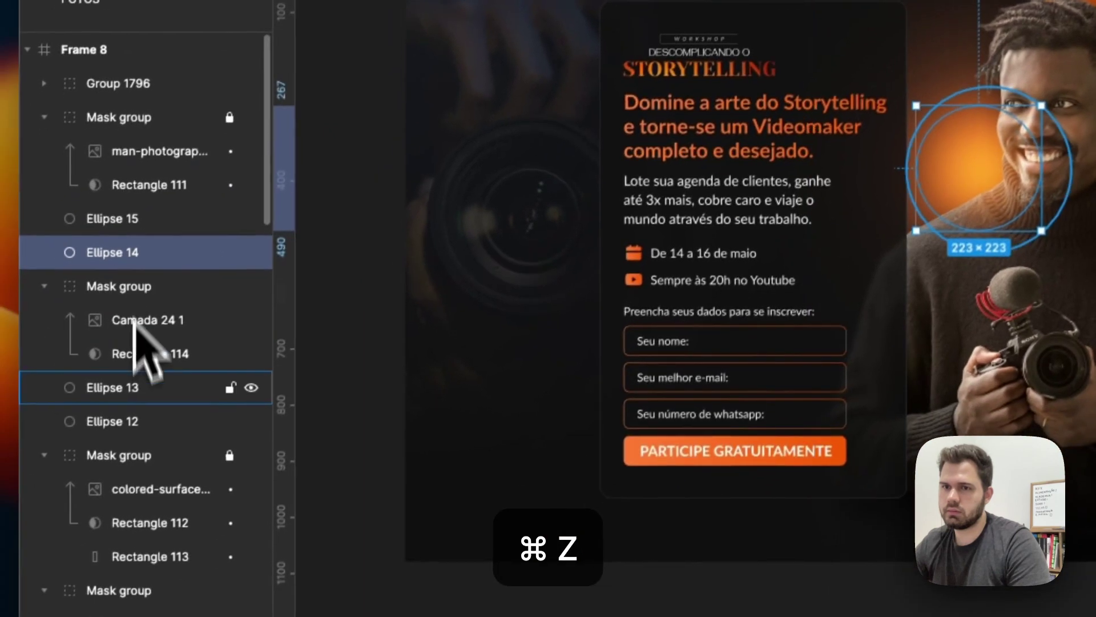
Step: Scale the Ellipse 13 glow to 345.51 × 345.51 and slightly enlarge the larger Ellipse 12 glow behind the man
left_click(138, 383)
key("k")
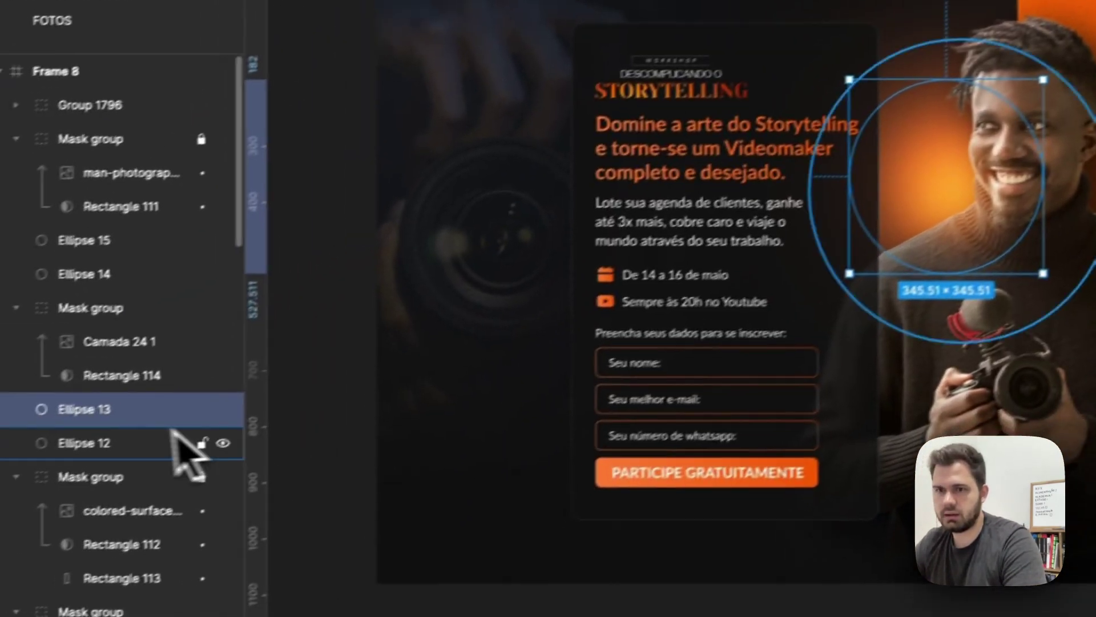
left_click(8, 515)
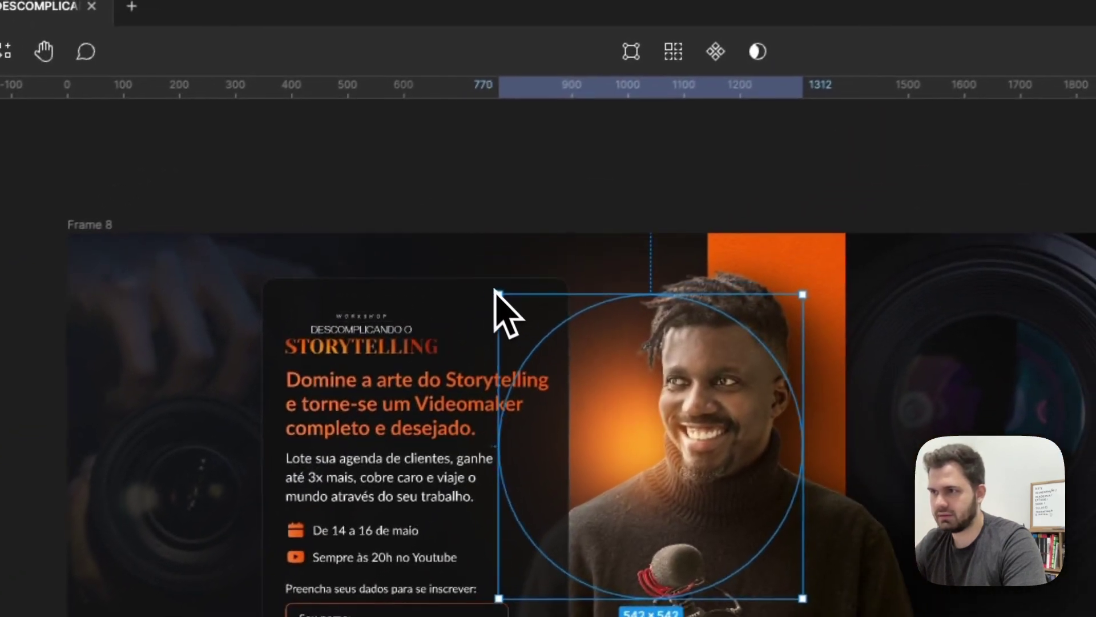
left_click_drag(495, 290, 489, 281)
left_click(624, 203)
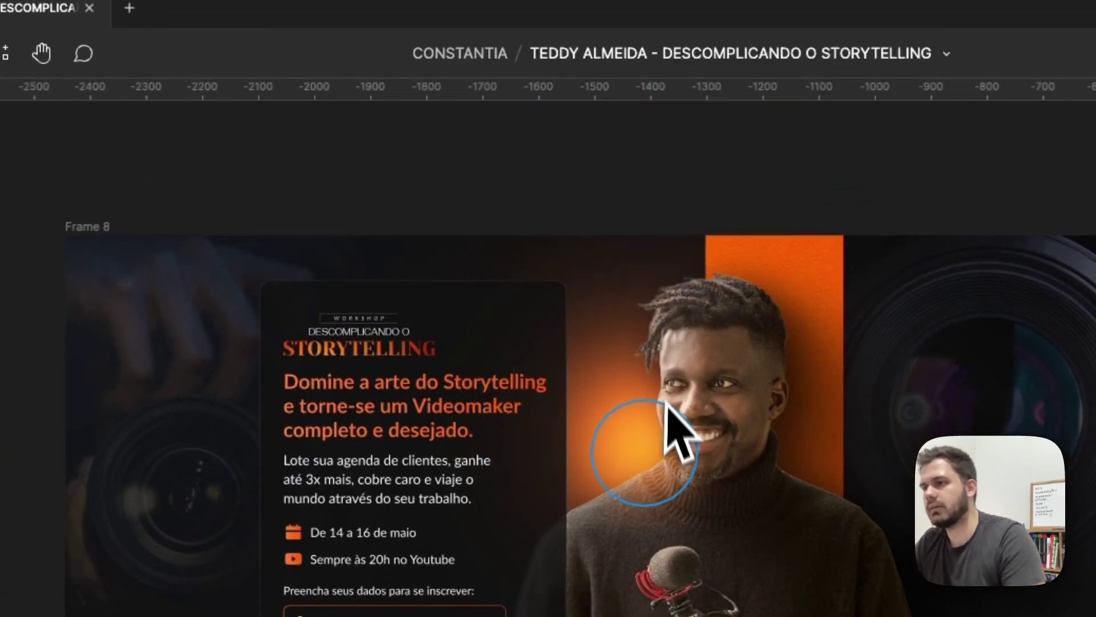
Step: Review the Frame 8 hero beside the PÁGINA DE CAPTURA - WDS design and check the lower edge of the form card
scroll(565, 292, "down", 5)
scroll(562, 292, "up", 2)
scroll(567, 291, "up", 1)
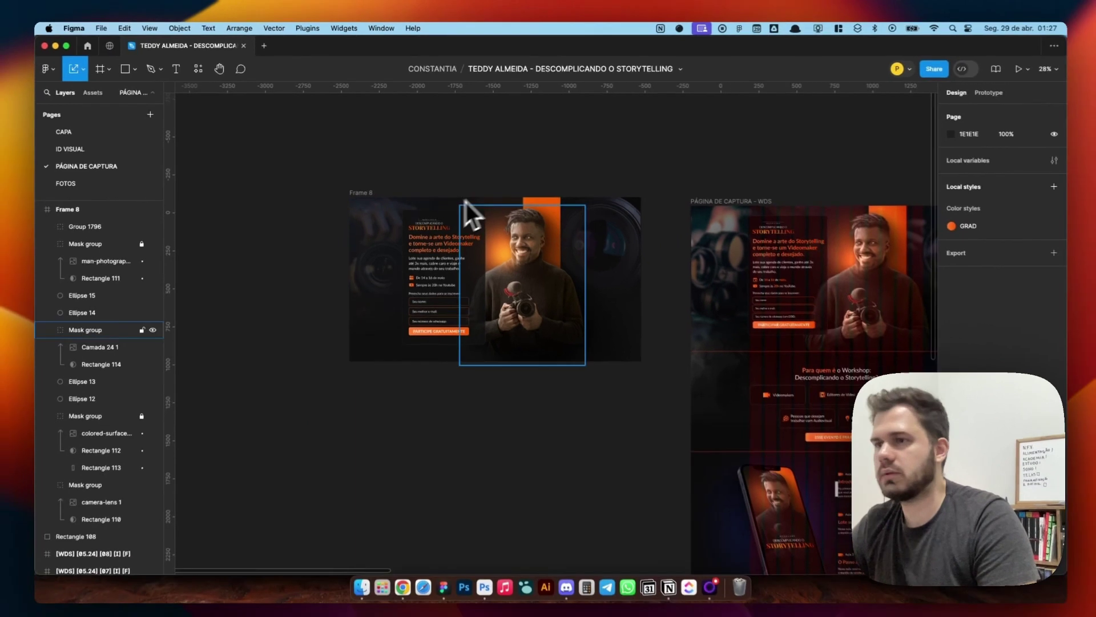
scroll(448, 206, "up", 2)
scroll(354, 197, "up", 2)
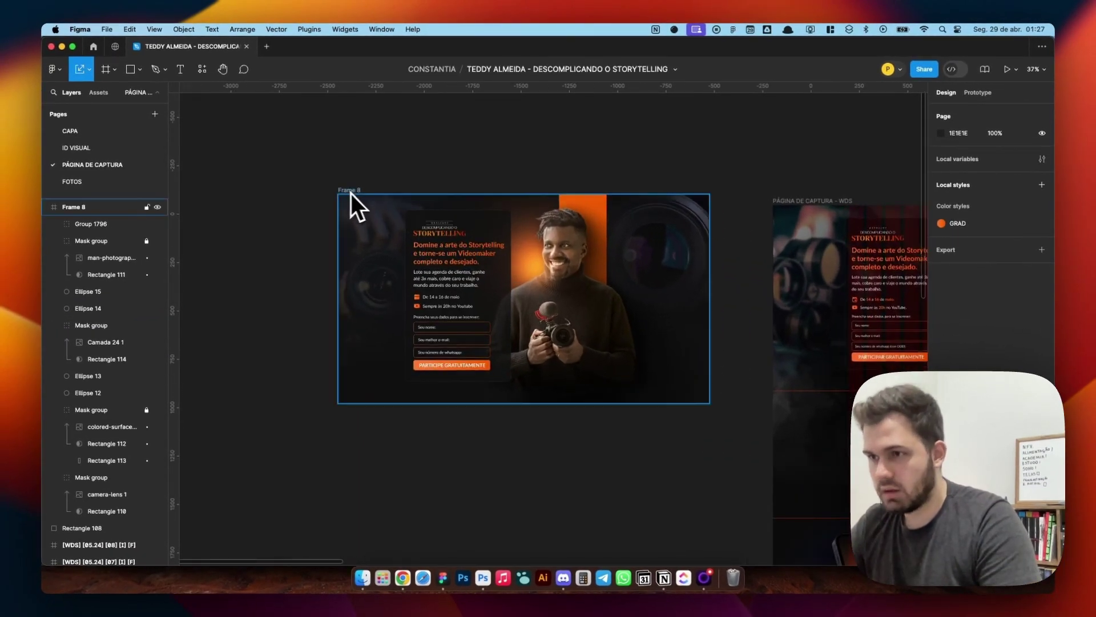
scroll(427, 263, "down", 1)
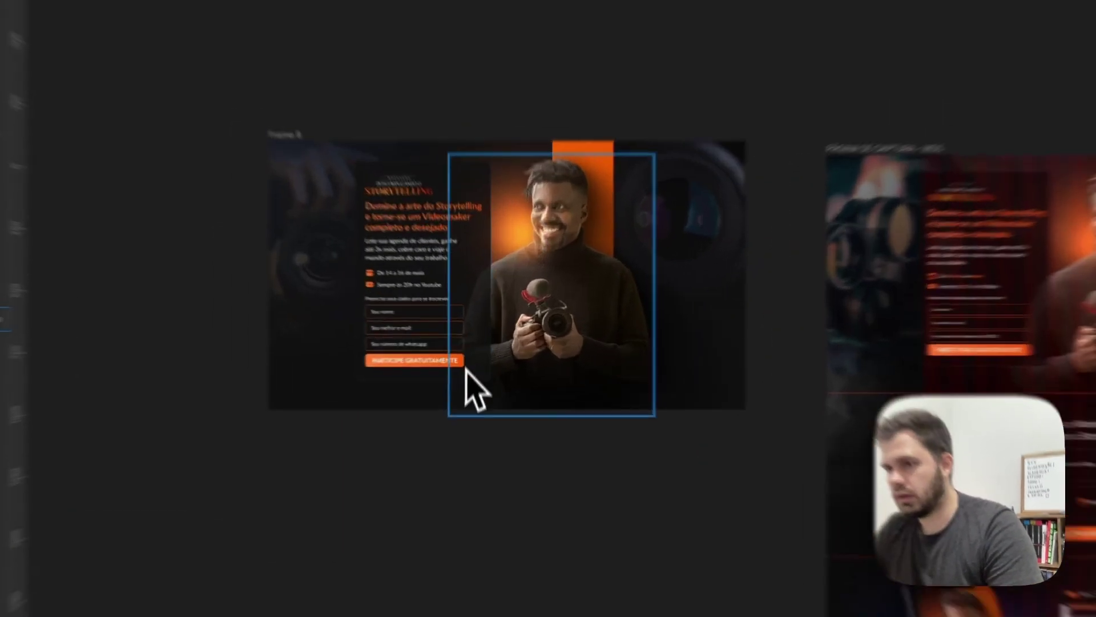
left_click(465, 372)
left_click(444, 376)
key("v")
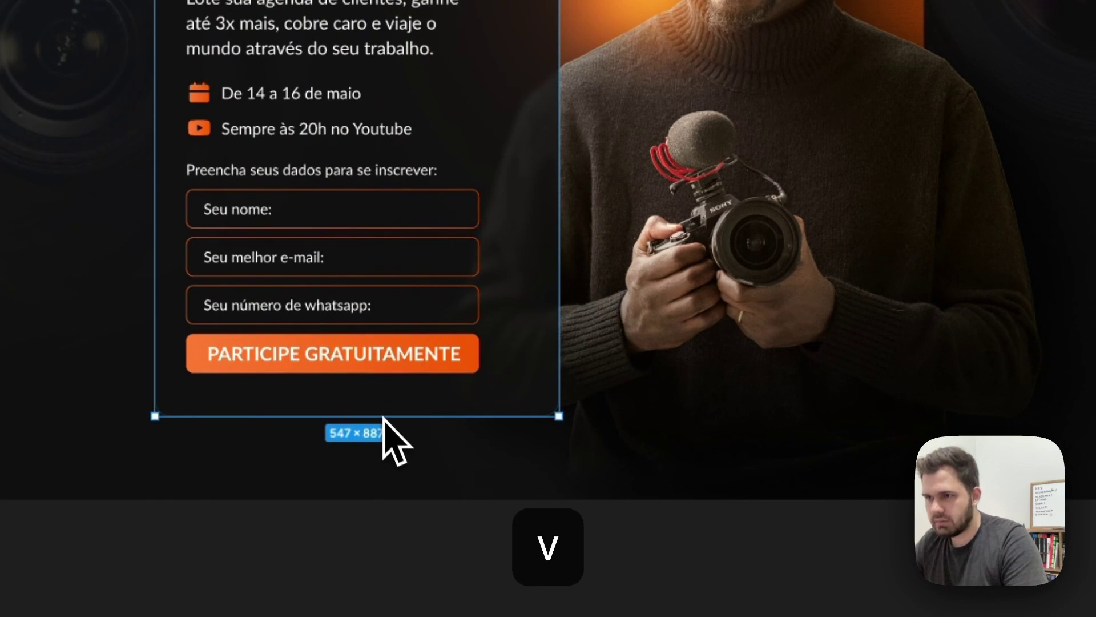
key("super+z")
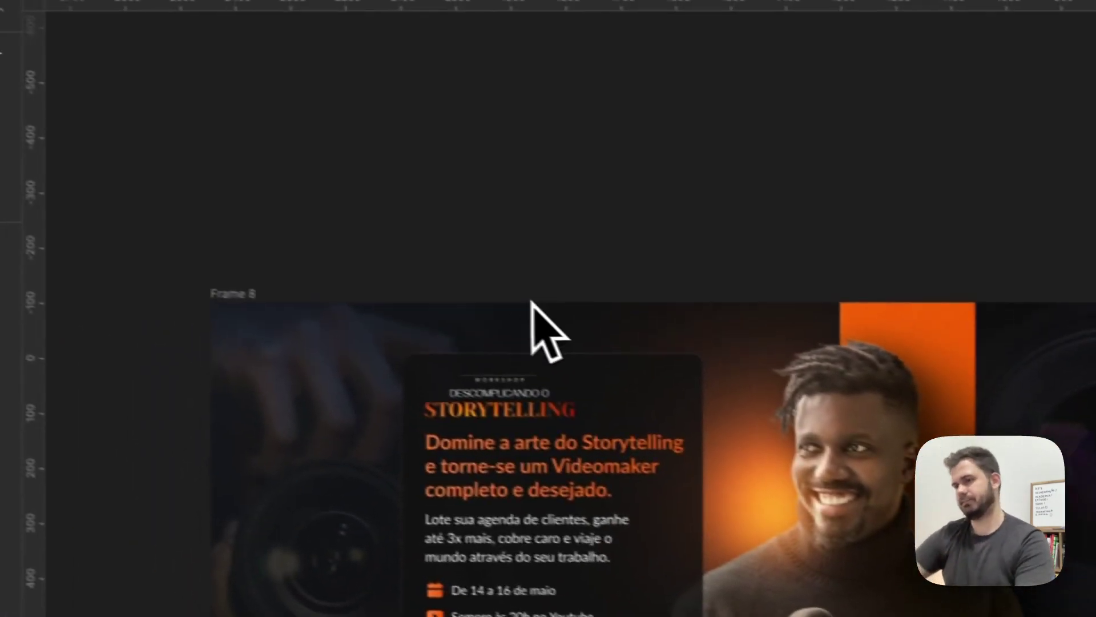
Step: Examine the 6004798 4 image inside the nested mask groups under Ellipse 4 in the PÁGINA DE CAPTURA - WDS frame
scroll(563, 308, "down", 5)
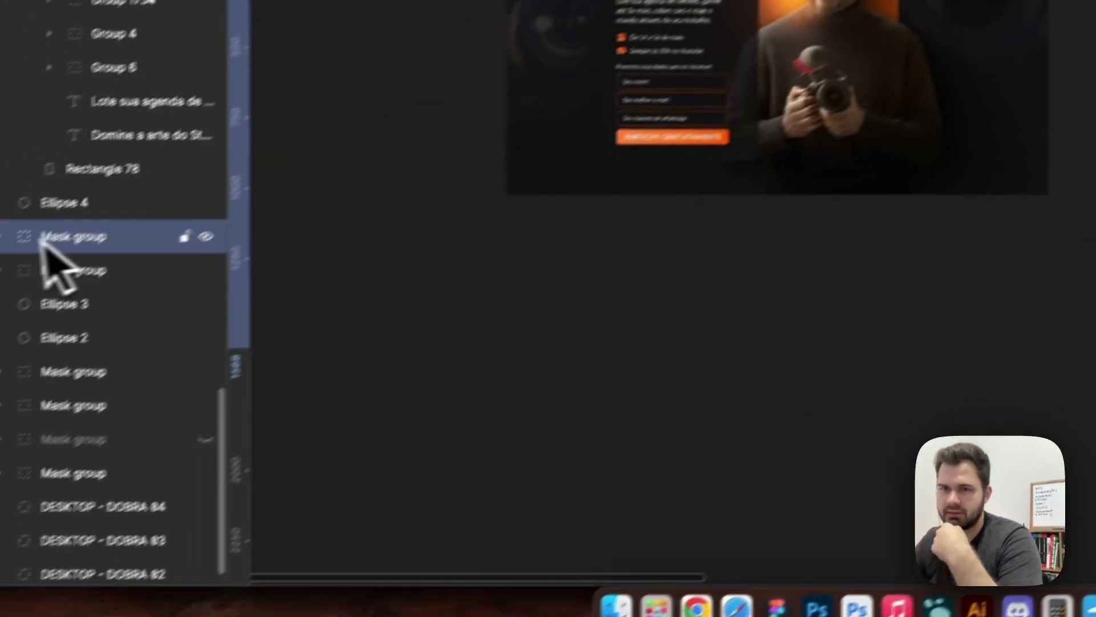
left_click(1, 237)
left_click(78, 272)
left_click(26, 269)
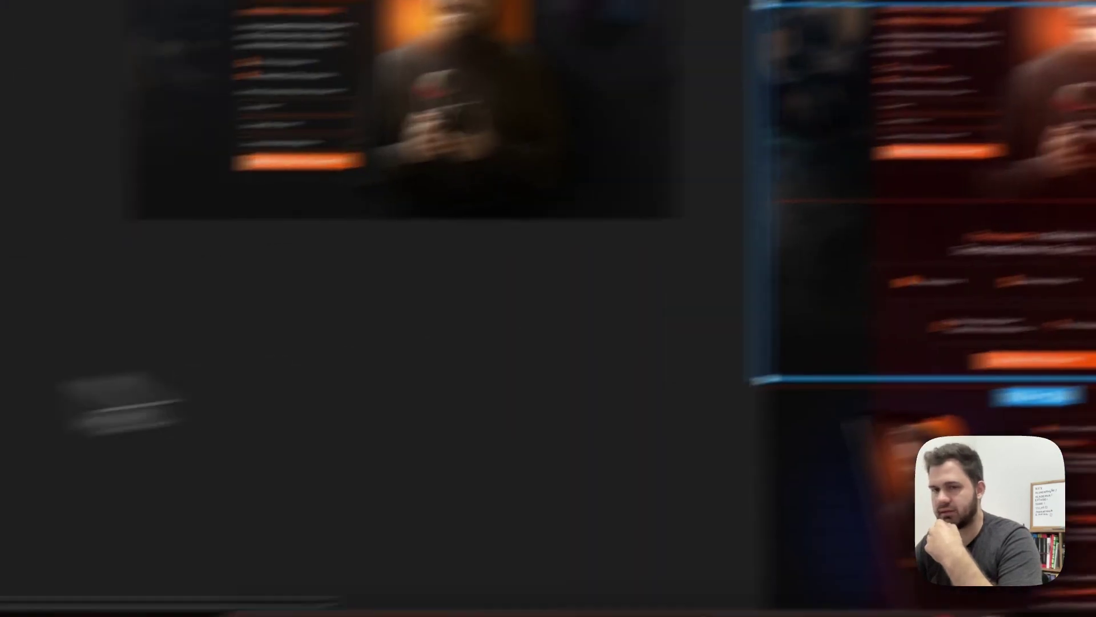
left_click(171, 274)
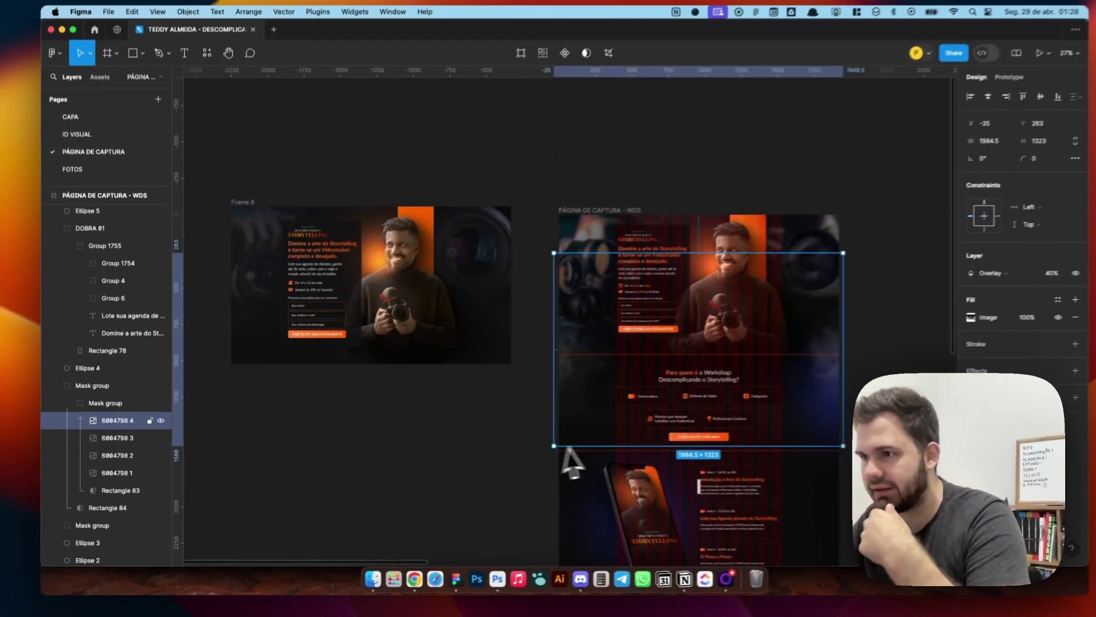
left_click(453, 405)
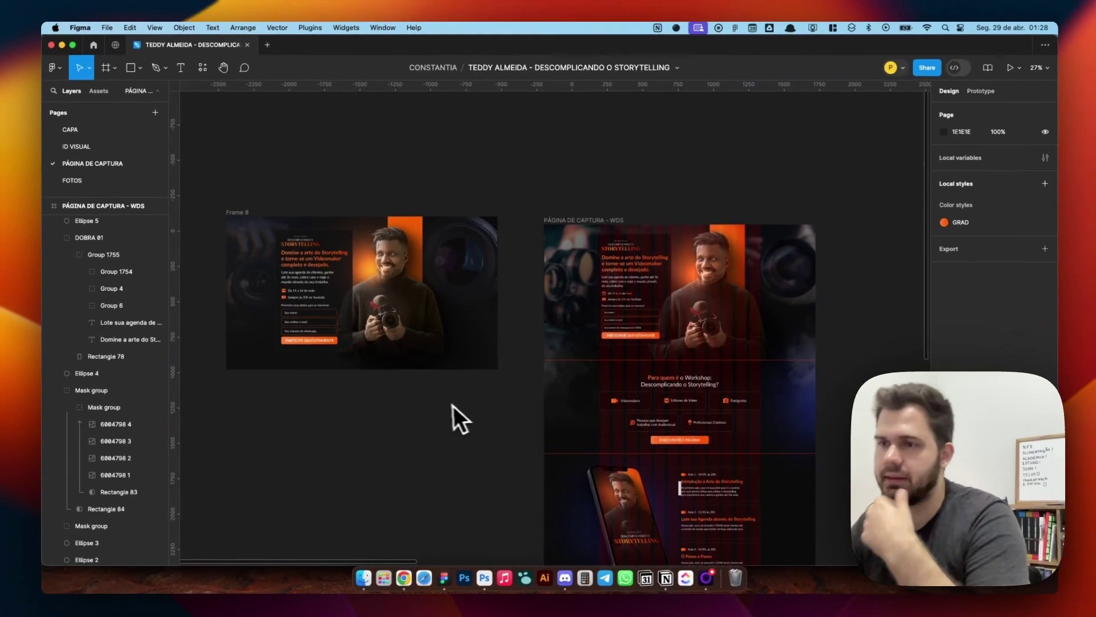
scroll(440, 403, "left", 5)
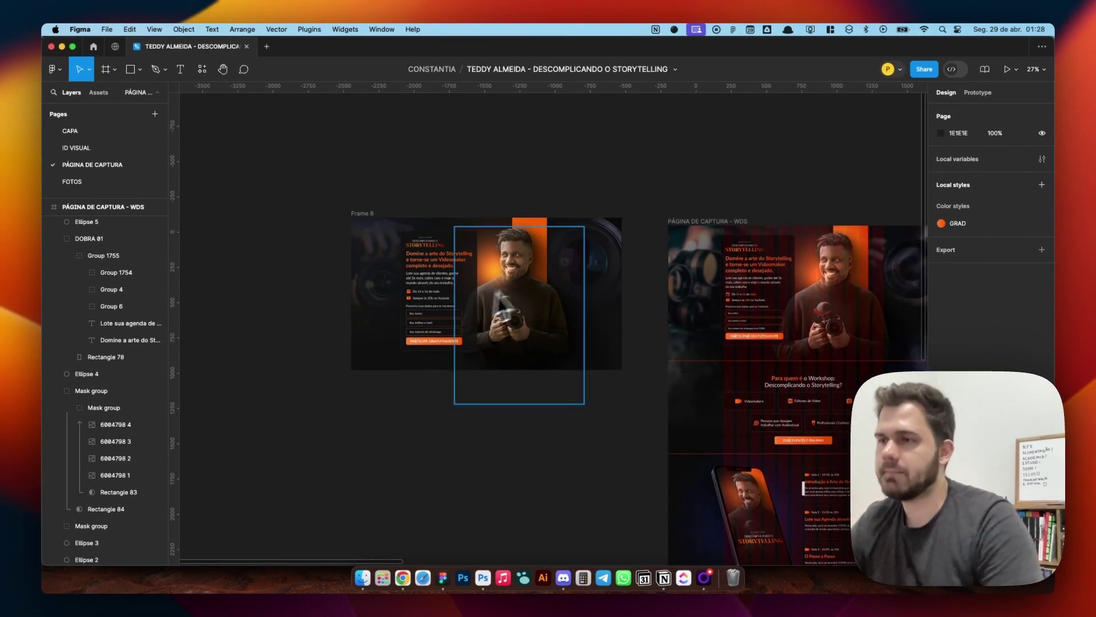
scroll(500, 298, "up", 3)
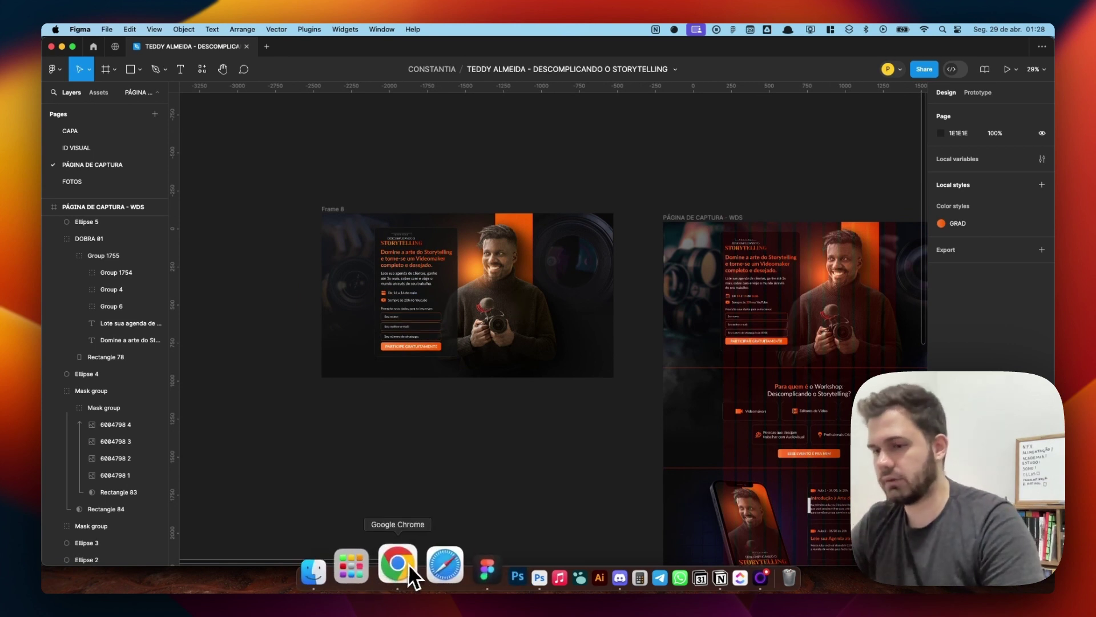
Step: Switch to Chrome, close the open orange texture photo and search Freepik photos for "fog"
left_click(403, 564)
left_click(819, 203)
left_click(941, 216)
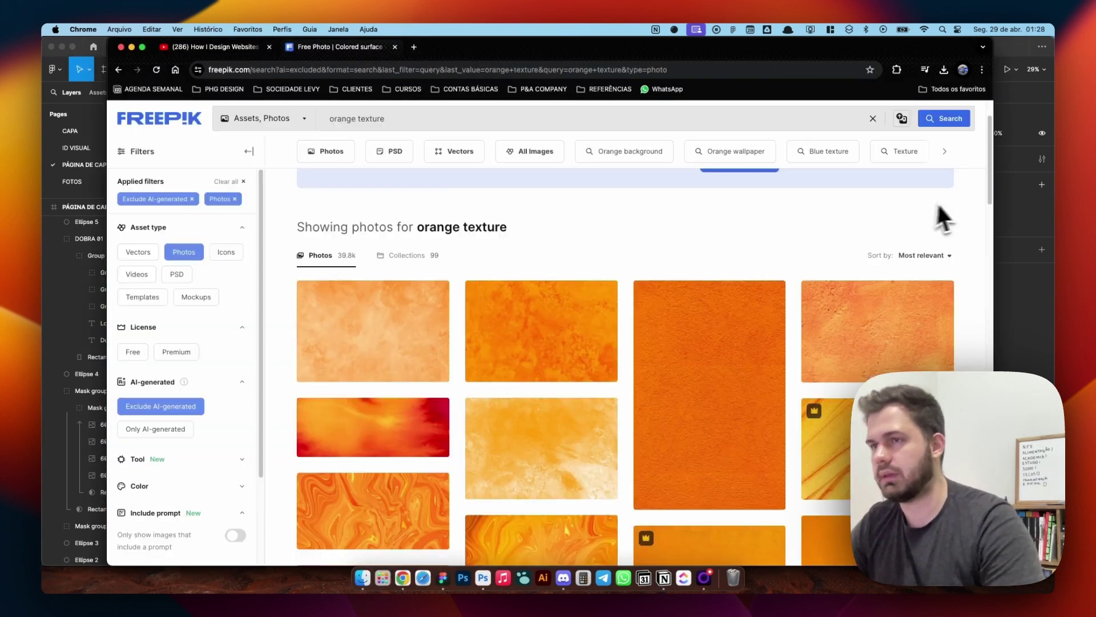
type("fund")
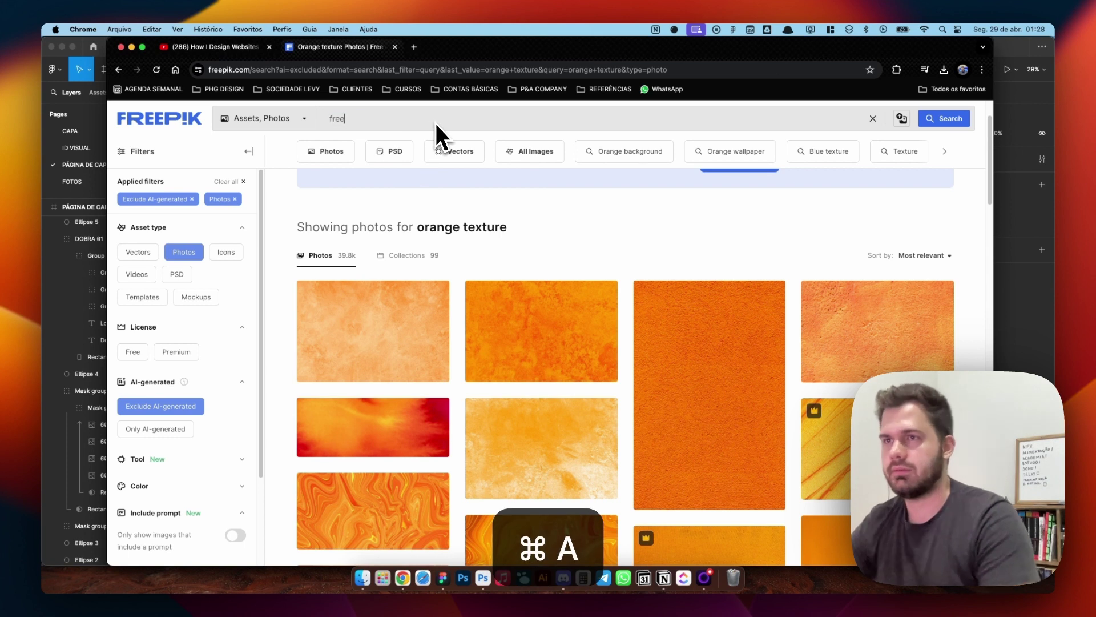
key("BackSpace")
key("BackSpace")
key("BackSpace")
key("BackSpace")
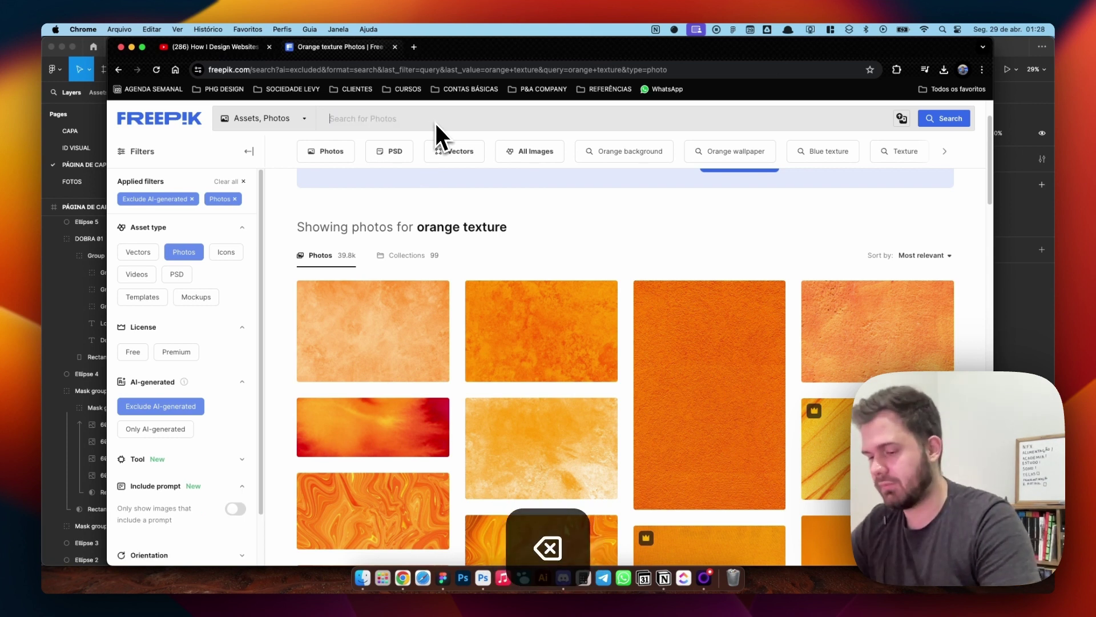
type("fog")
key("Return")
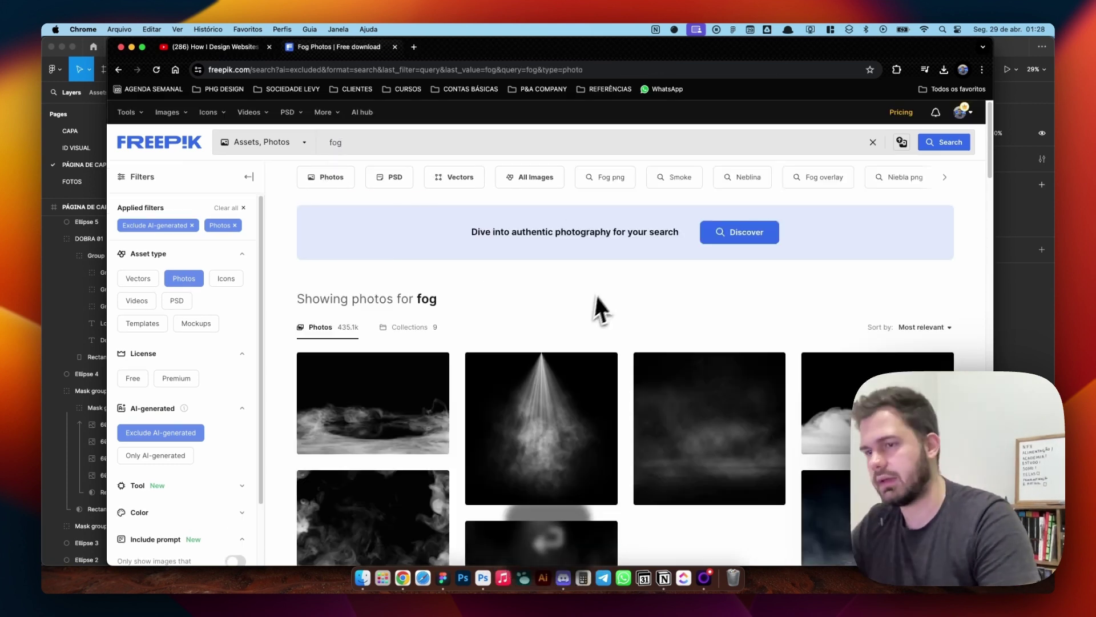
Step: Find a dense smoke background among the fog photos and download it to the Mesa folder
scroll(557, 275, "down", 5)
scroll(557, 276, "down", 6)
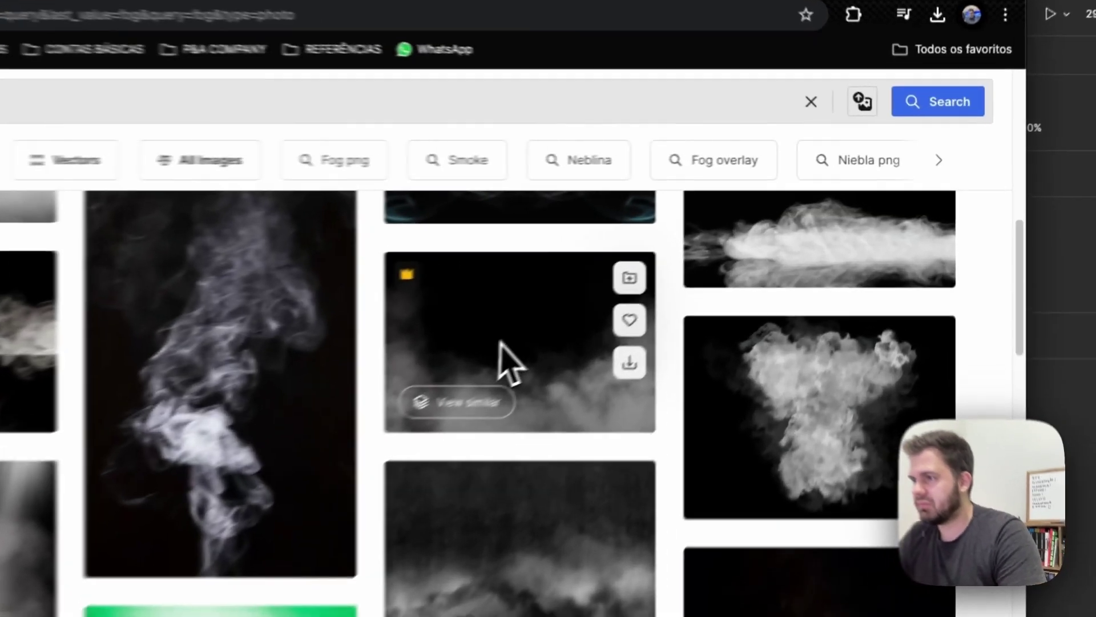
left_click(702, 250)
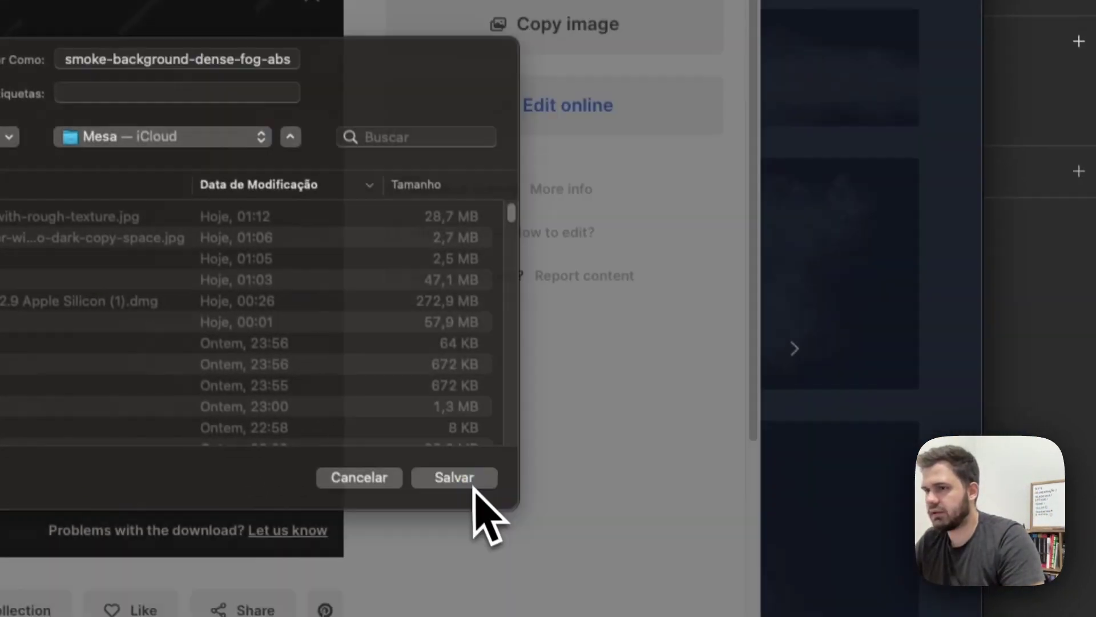
left_click(486, 616)
Step: Switch back to Figma and import the downloaded smoke background image onto the canvas
key("super+Tab")
left_click_drag(816, 1, 336, 110)
key("super+shift+Tab")
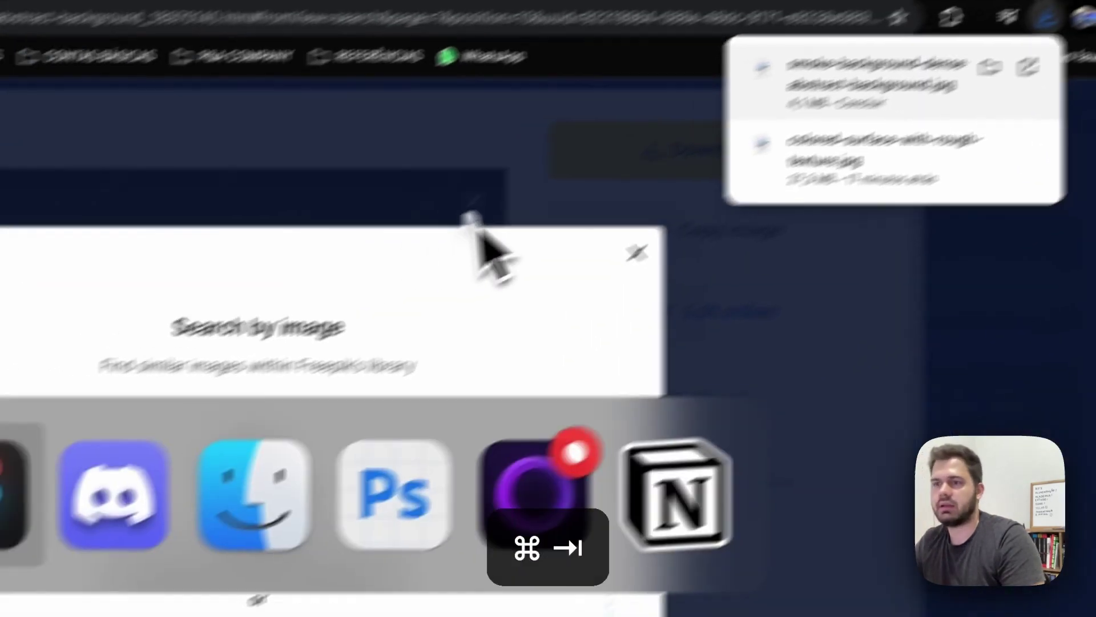
left_click_drag(608, 163, 404, 570)
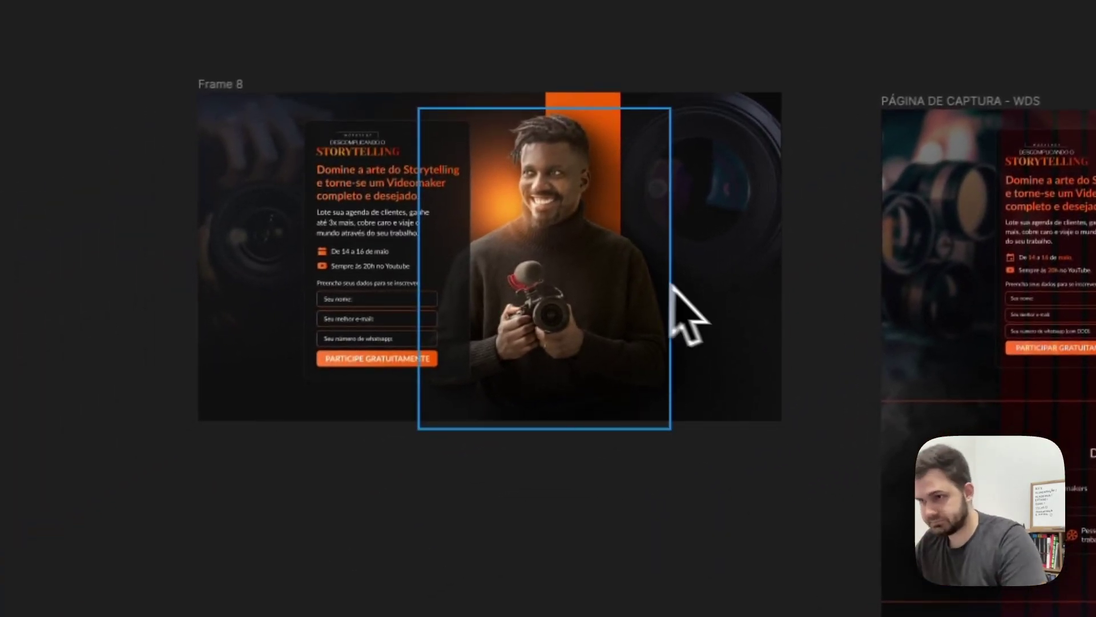
Step: Cut the imported smoke image from the canvas and paste it into Frame 8
scroll(640, 273, "down", 2)
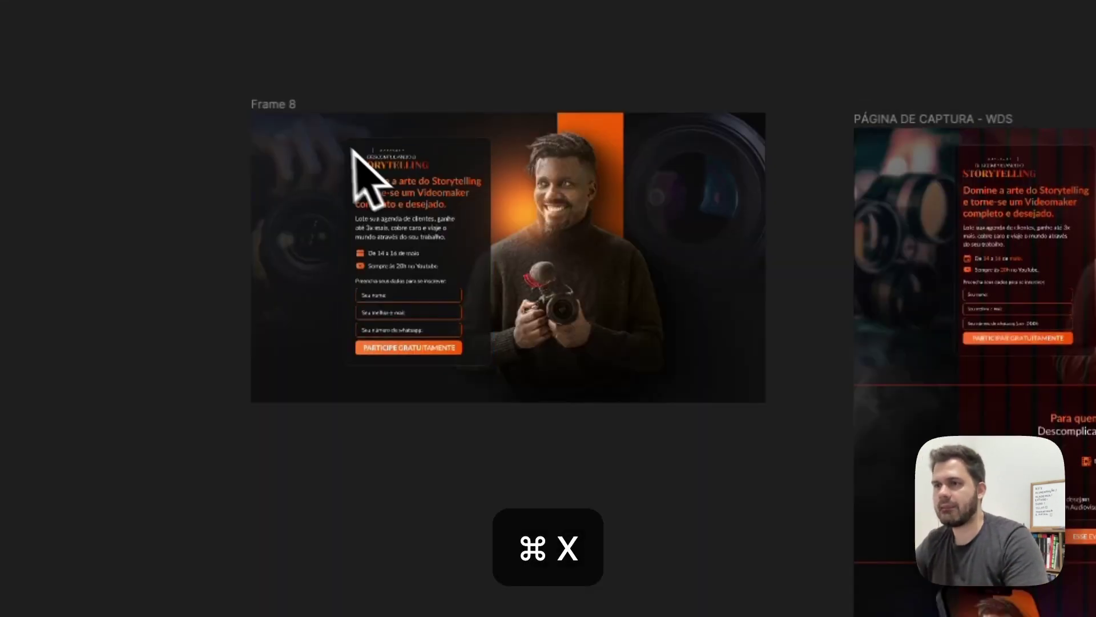
left_click(273, 104)
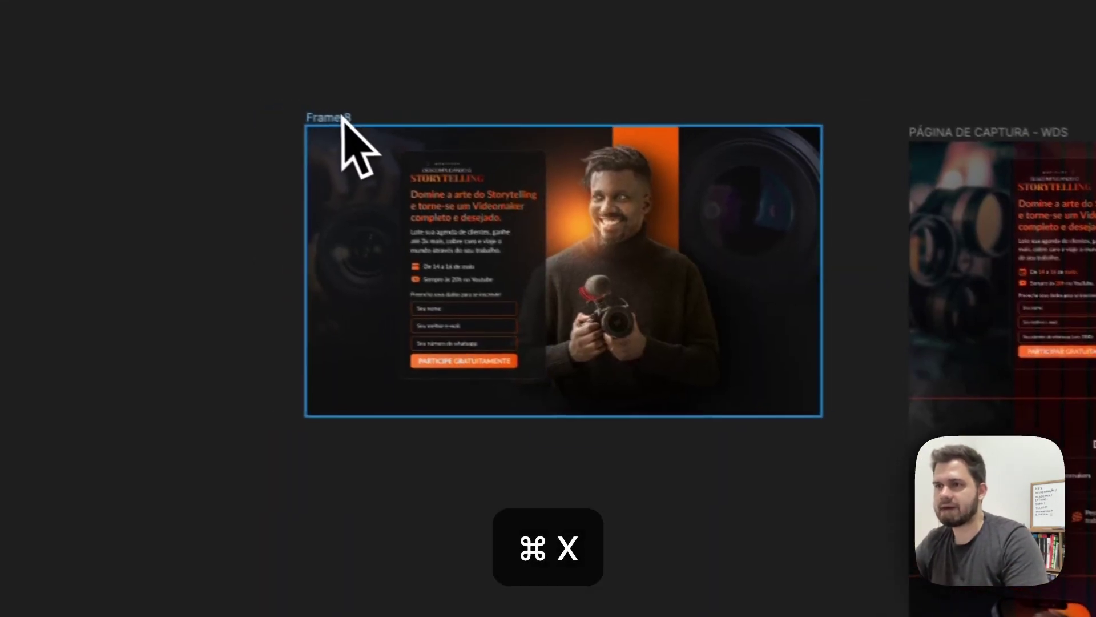
key("super+v")
scroll(713, 228, "down", 5)
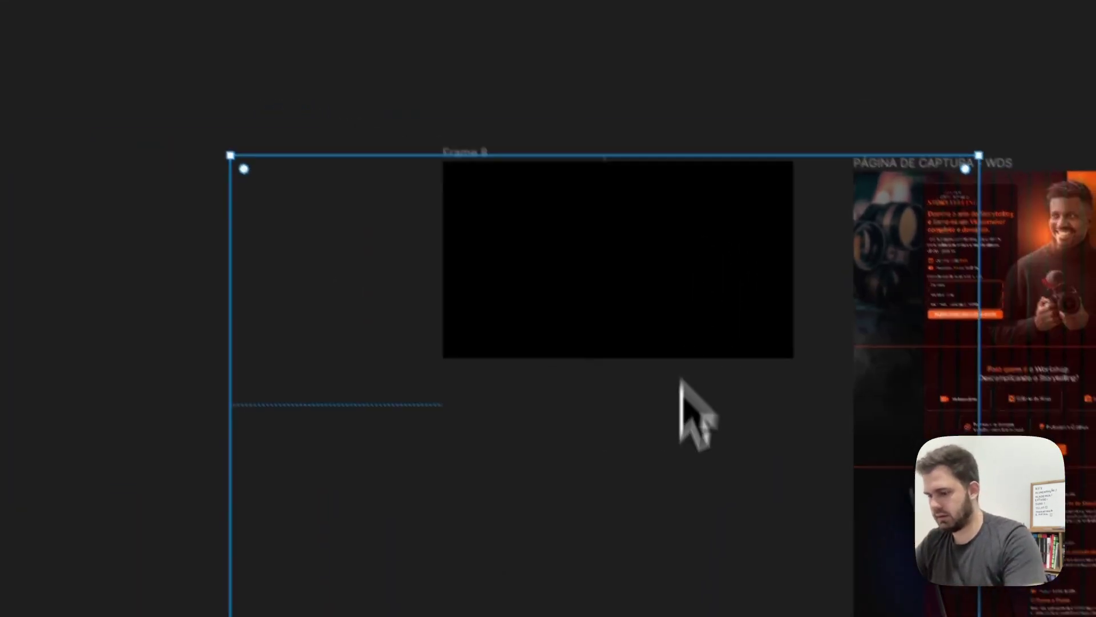
Step: Scale the smoke image down to about 2158 × 1439 and position it over Frame 8 with the fog along the lower edge
scroll(681, 388, "down", 4)
key("k")
left_click_drag(546, 502, 535, 262)
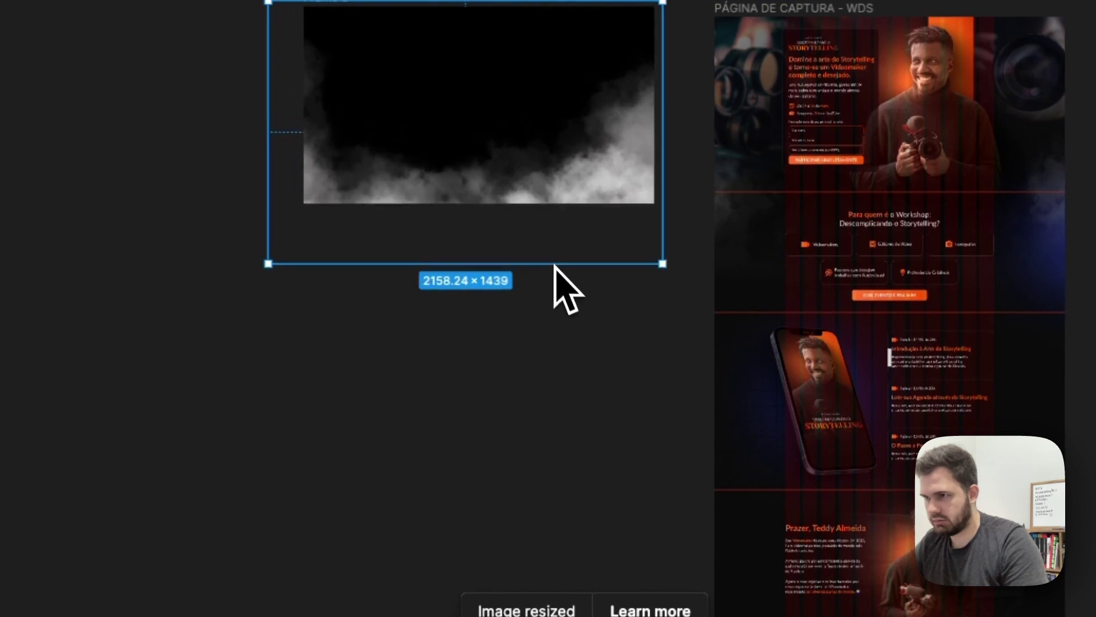
scroll(416, 215, "up", 5)
key("Escape")
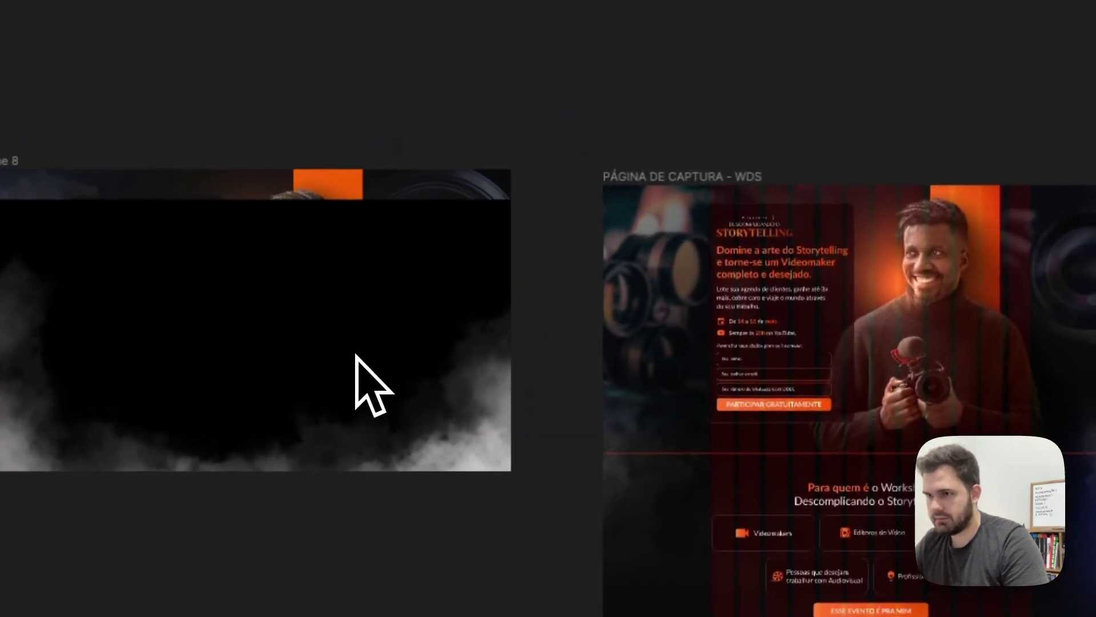
left_click_drag(357, 400, 350, 360)
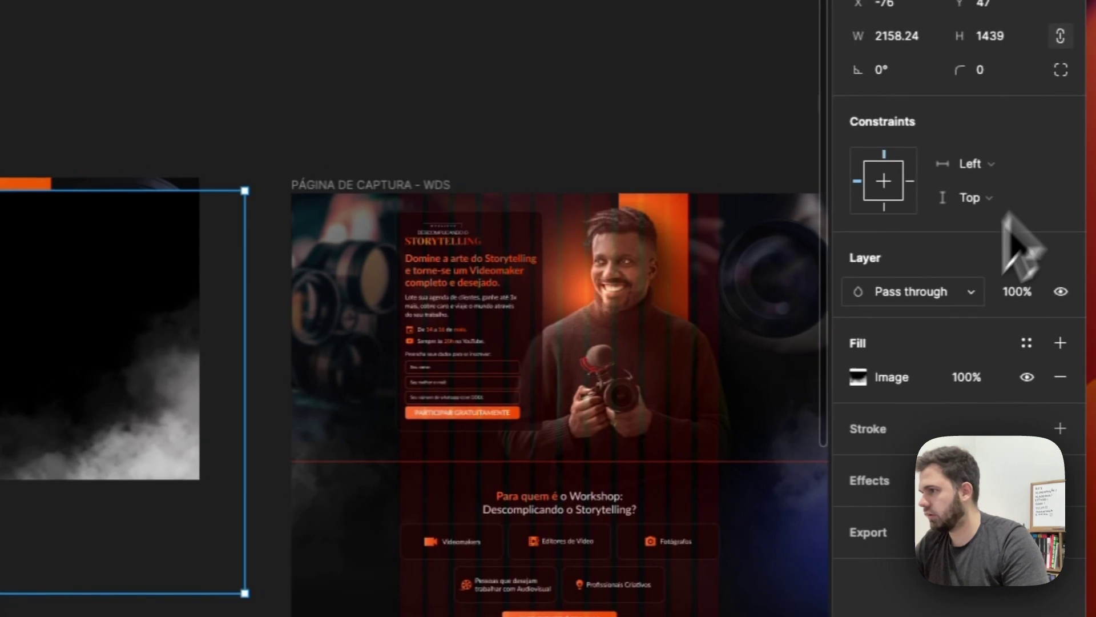
Step: Set the smoke image's blend mode to Plus lighter and its layer opacity to 20%
left_click(948, 292)
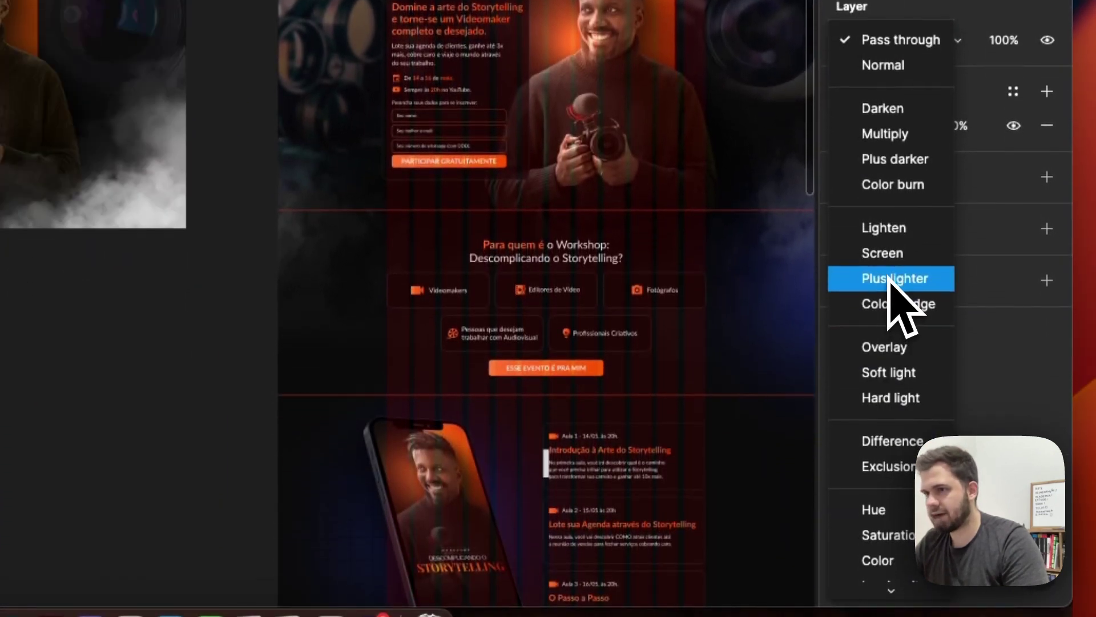
left_click(895, 280)
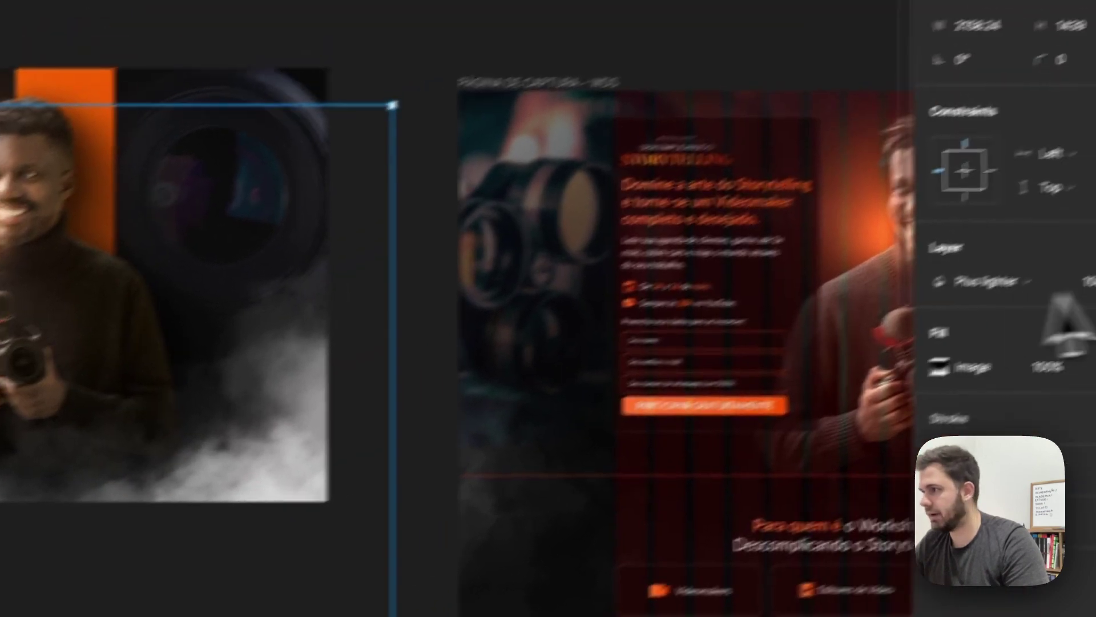
left_click(1036, 277)
type("20")
key("Return")
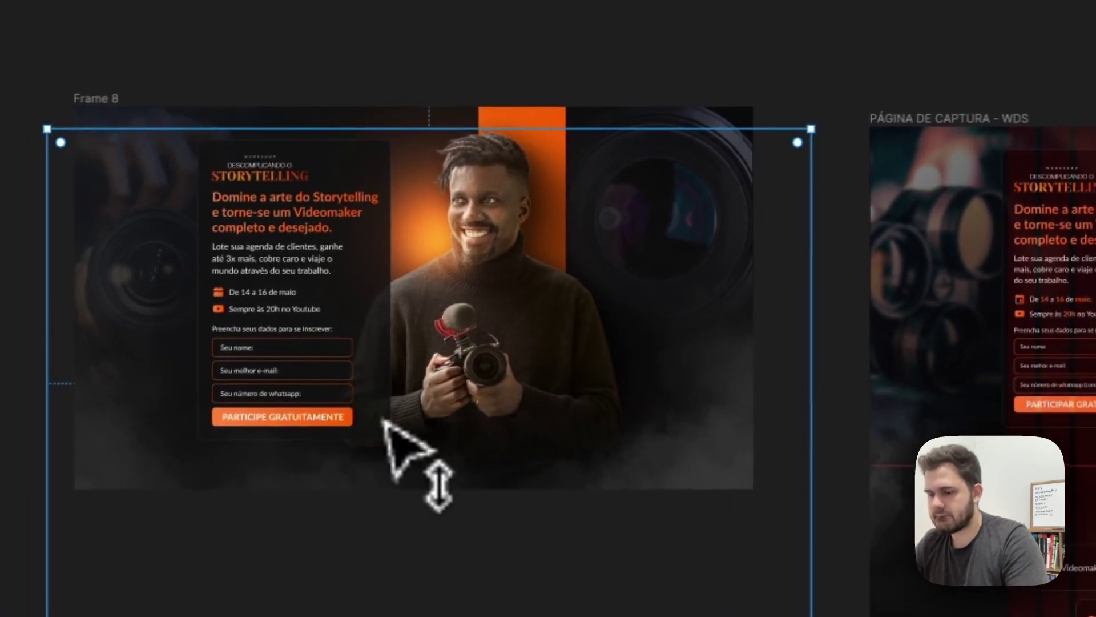
Step: Try extending Frame 8 downward to a height of about 1888 and again to about 1916, showing more of the smoke image
key("super+d")
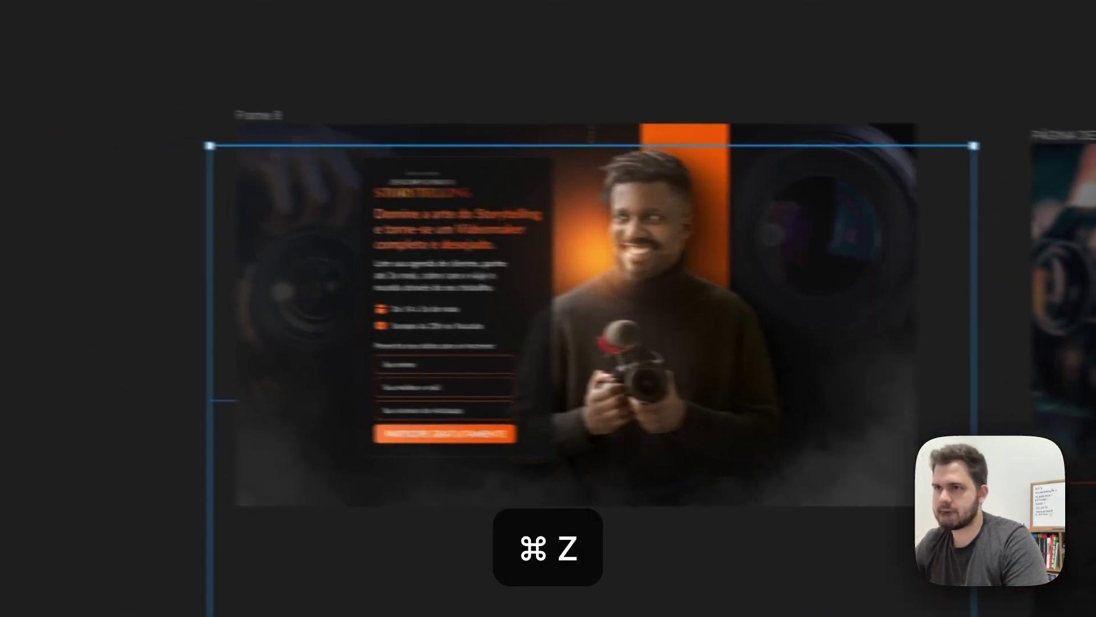
key("v")
left_click_drag(529, 354, 545, 444)
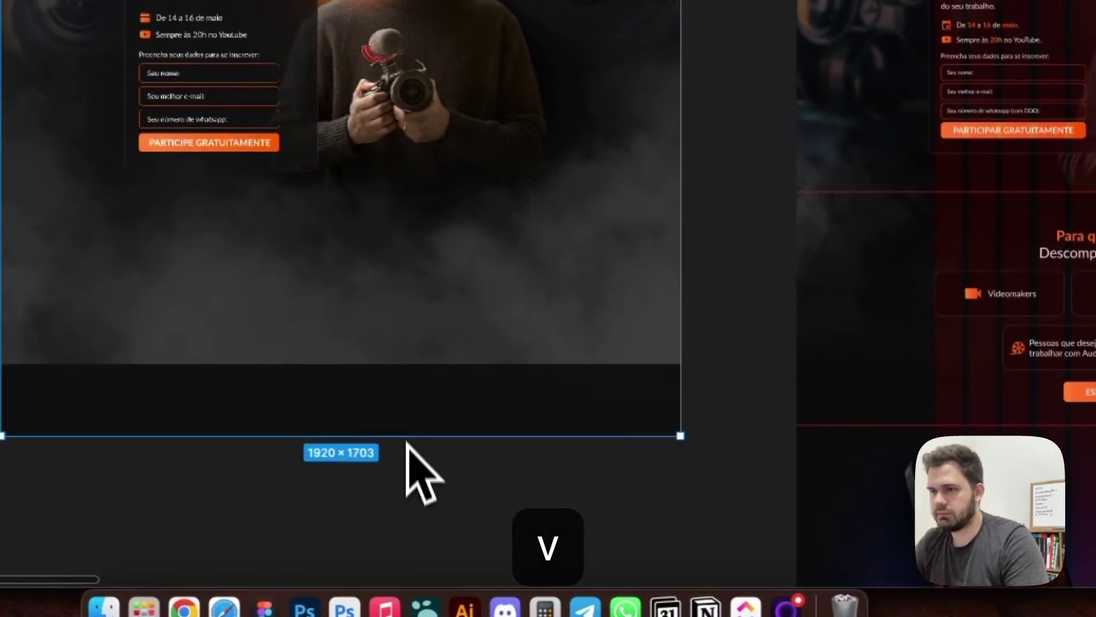
left_click_drag(411, 415, 392, 491)
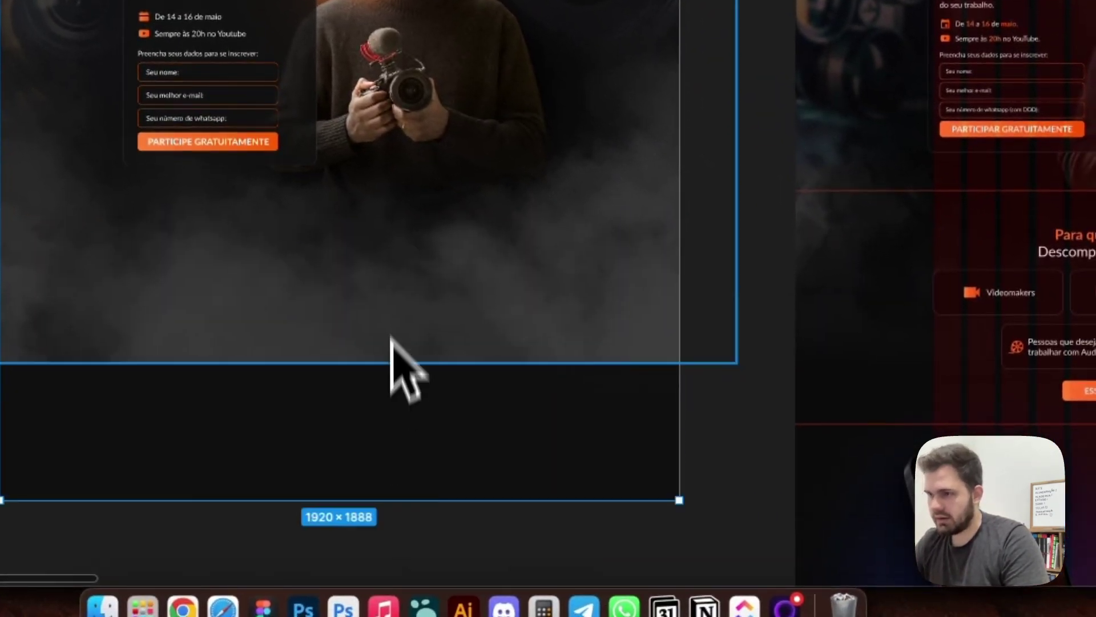
key("super+z")
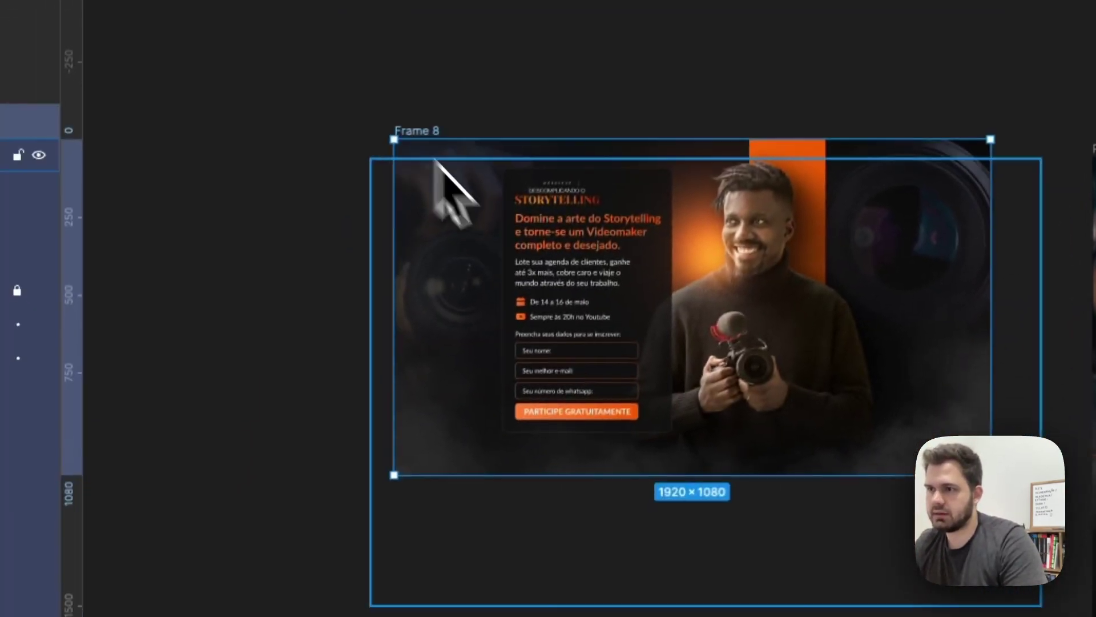
left_click_drag(671, 469, 674, 616)
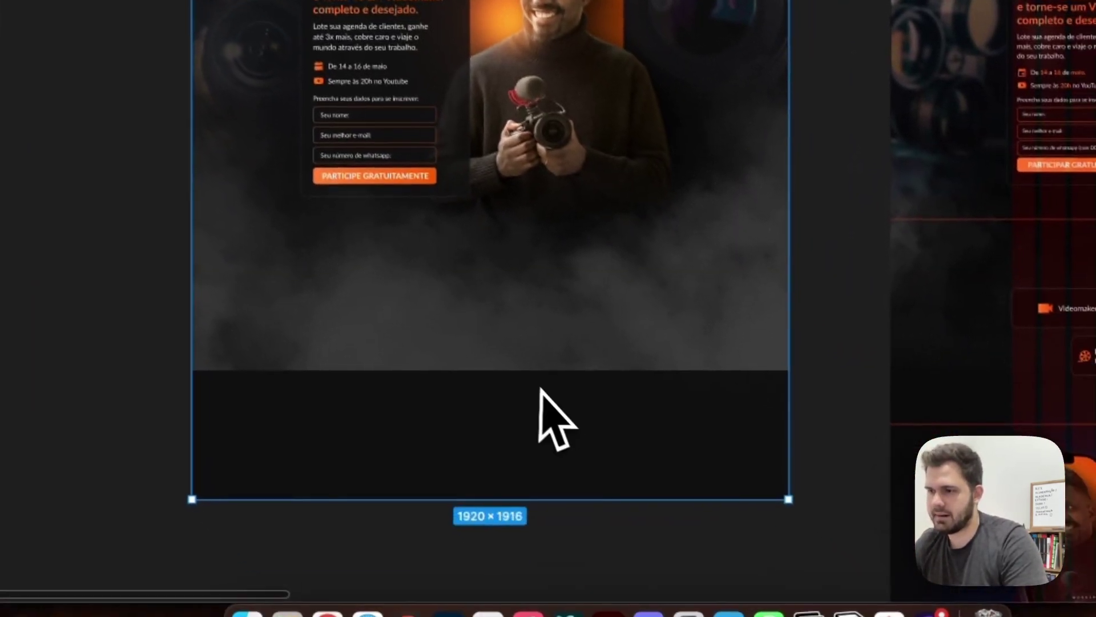
key("super+z")
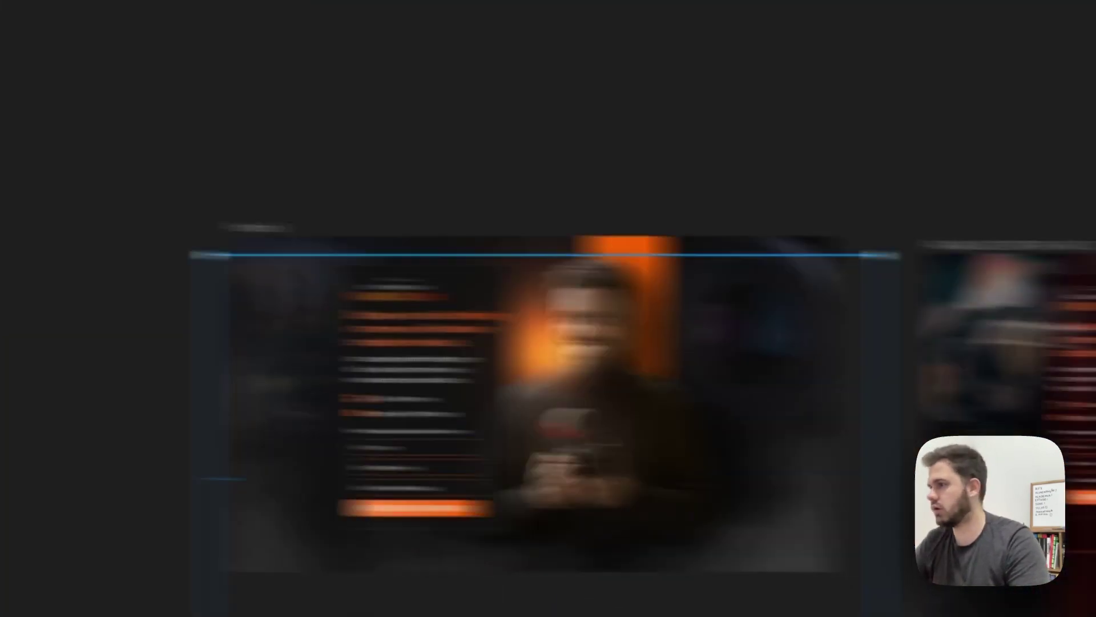
Step: Try the smoke image at 40% layer opacity, and return it to 20%
left_click(1076, 332)
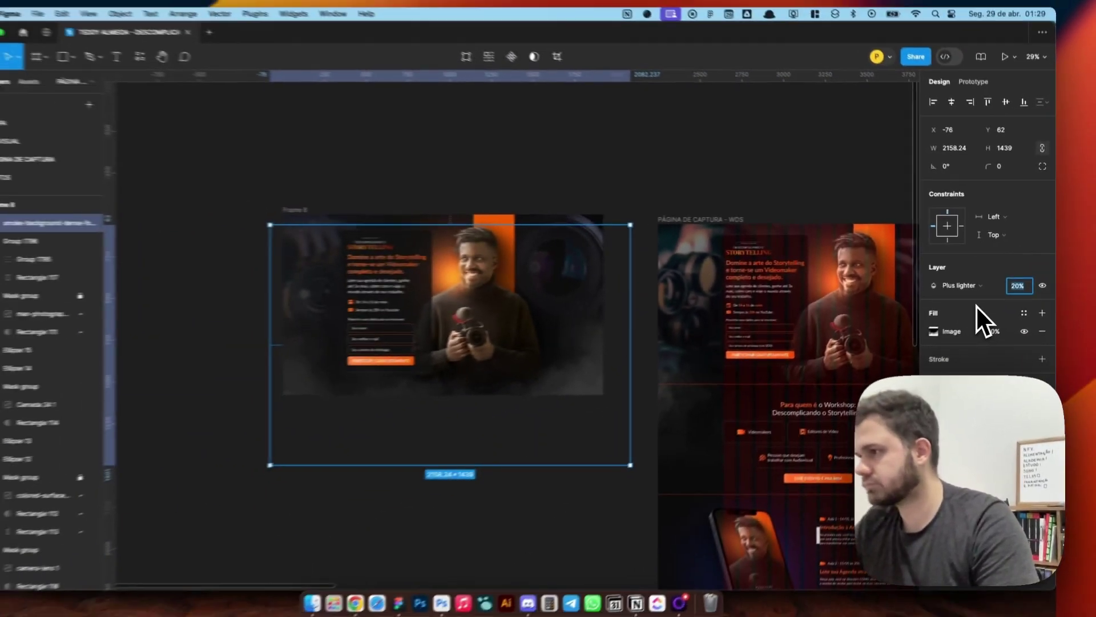
type("40")
key("Return")
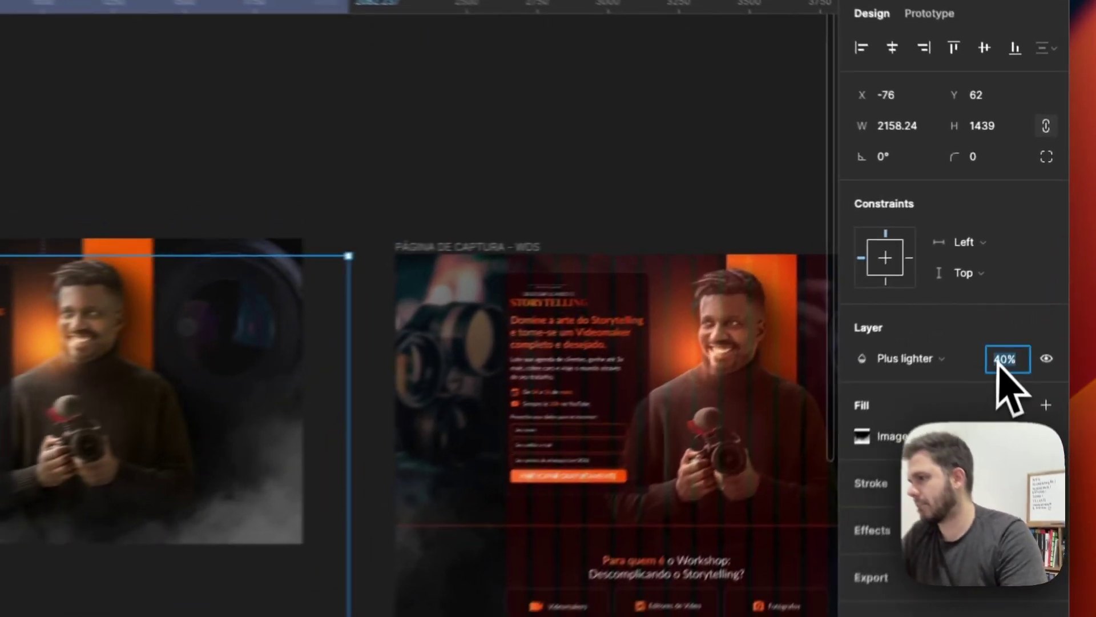
type("20")
key("Return")
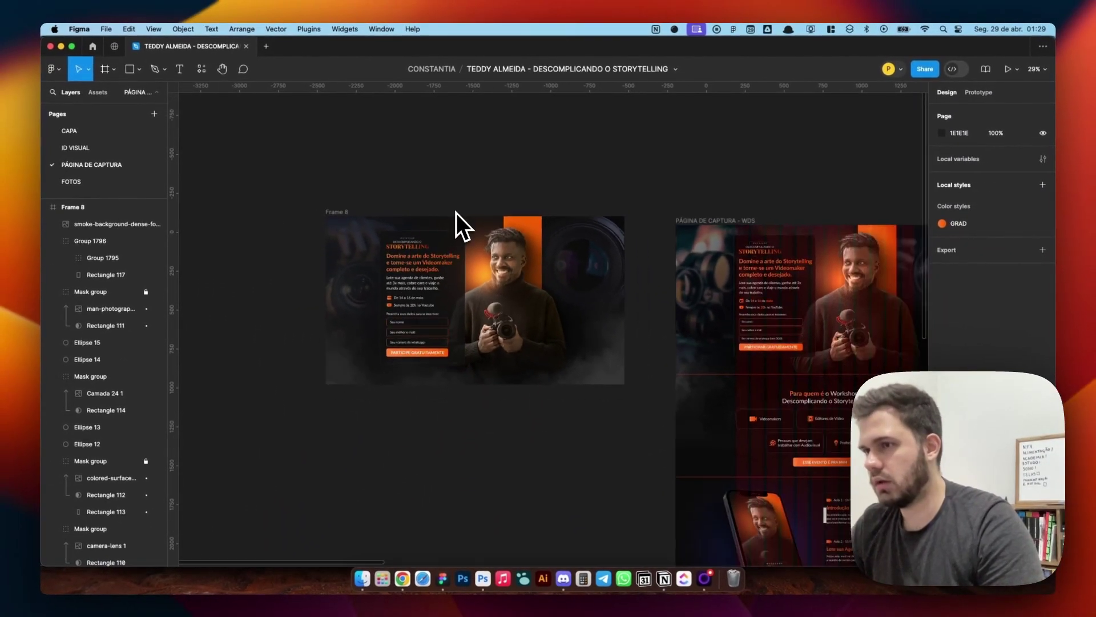
Step: Hide the column layout grid on the PÁGINA DE CAPTURA - WDS frame
scroll(454, 214, "right", 5)
scroll(444, 214, "left", 6)
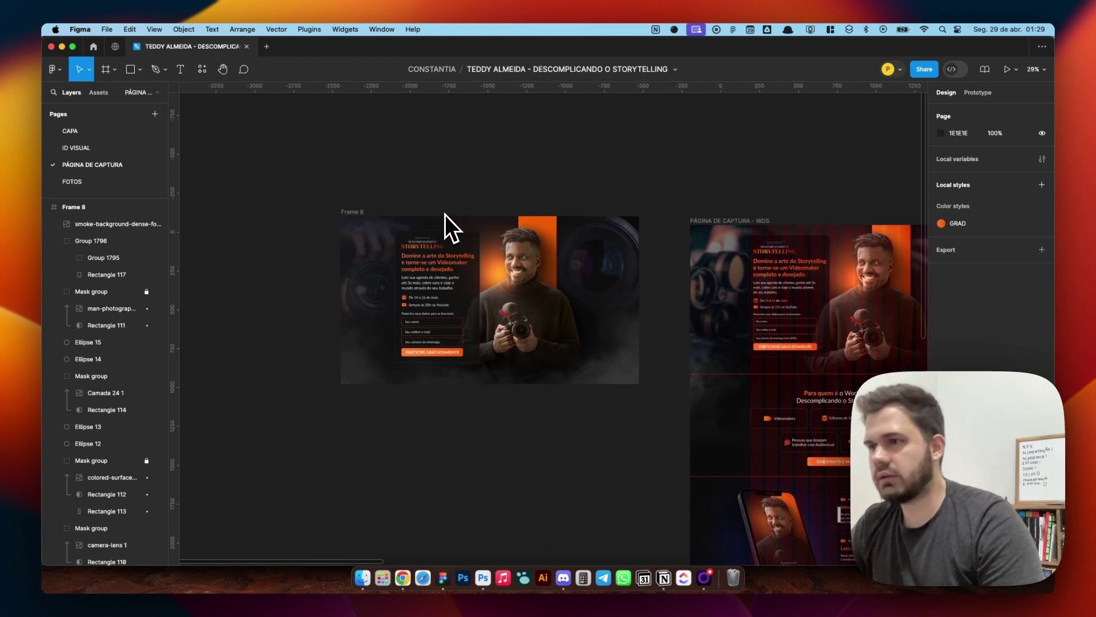
scroll(445, 214, "down", 4, "ctrl")
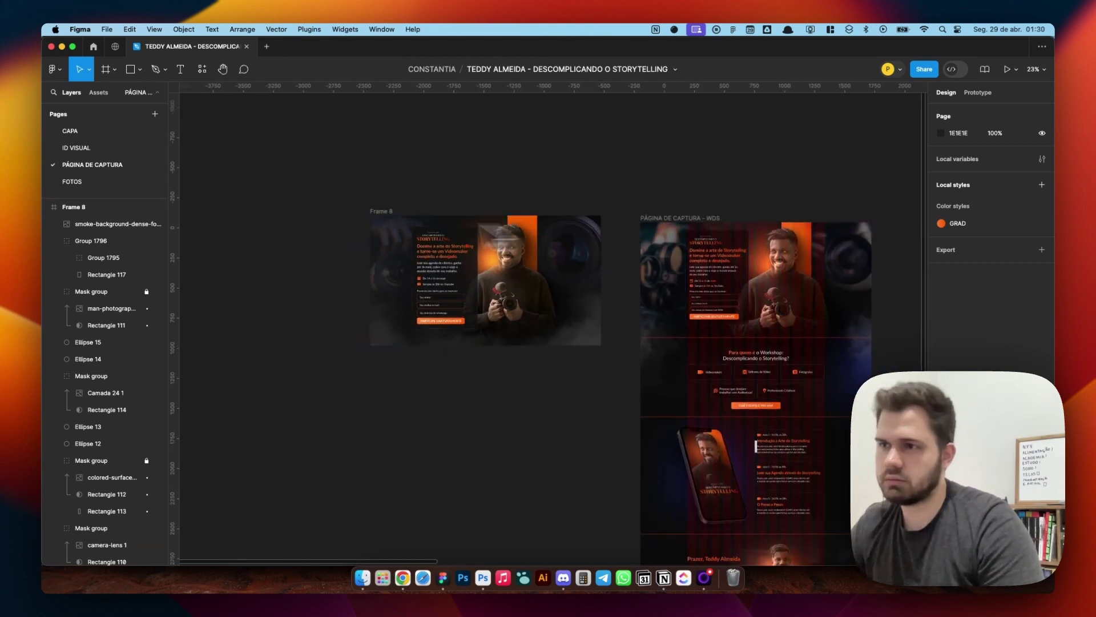
scroll(713, 245, "up", 2)
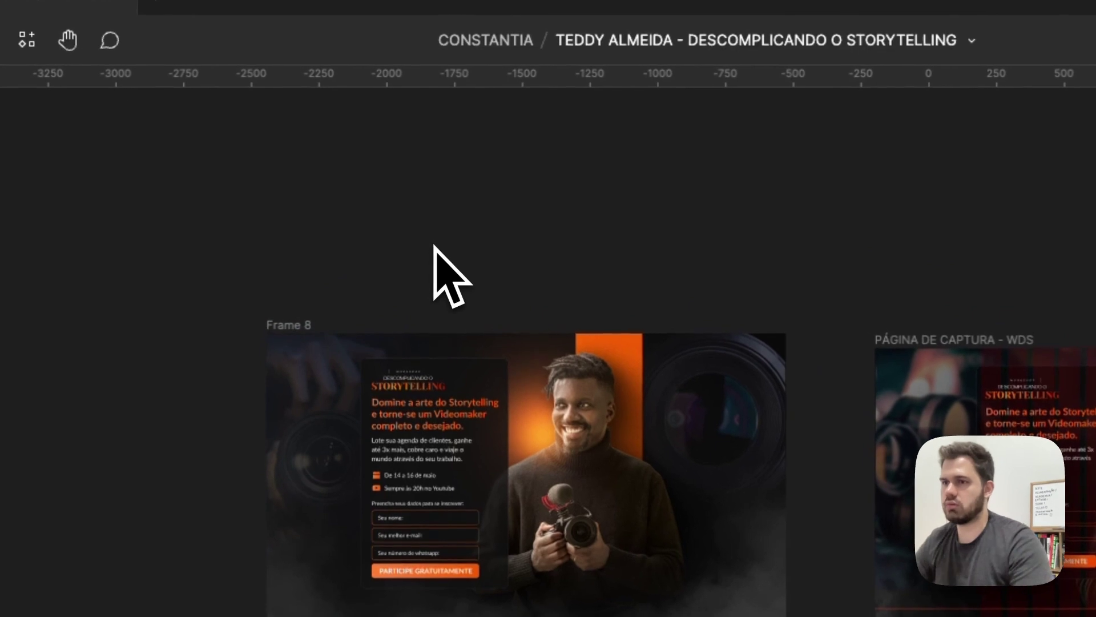
scroll(310, 374, "up", 3)
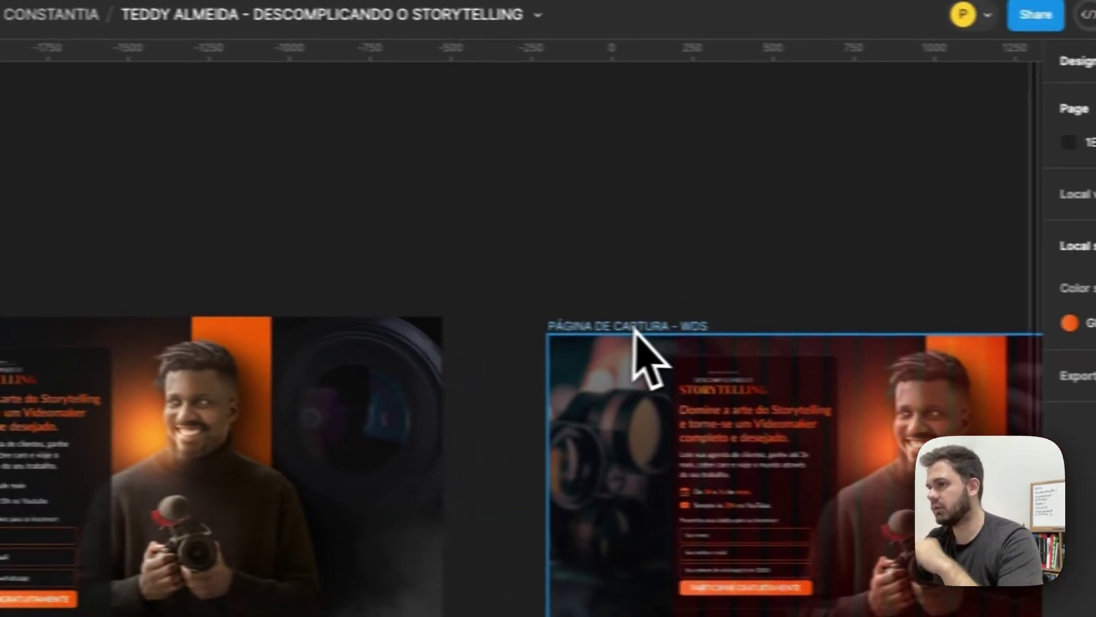
left_click(1070, 353)
left_click(1021, 319)
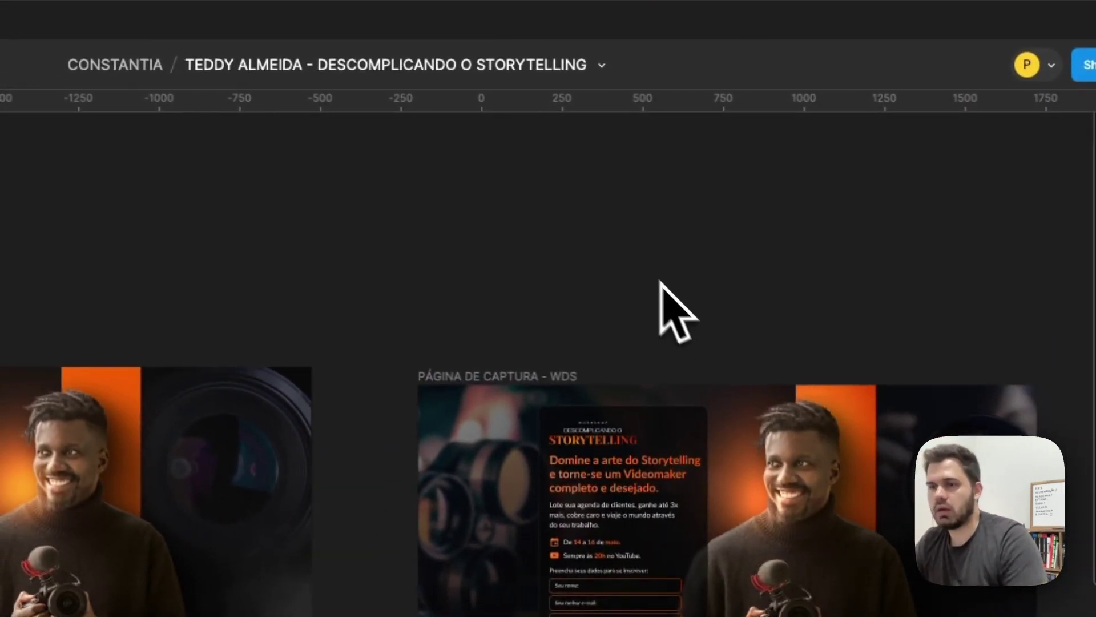
scroll(265, 358, "up", 4)
scroll(344, 337, "down", 2)
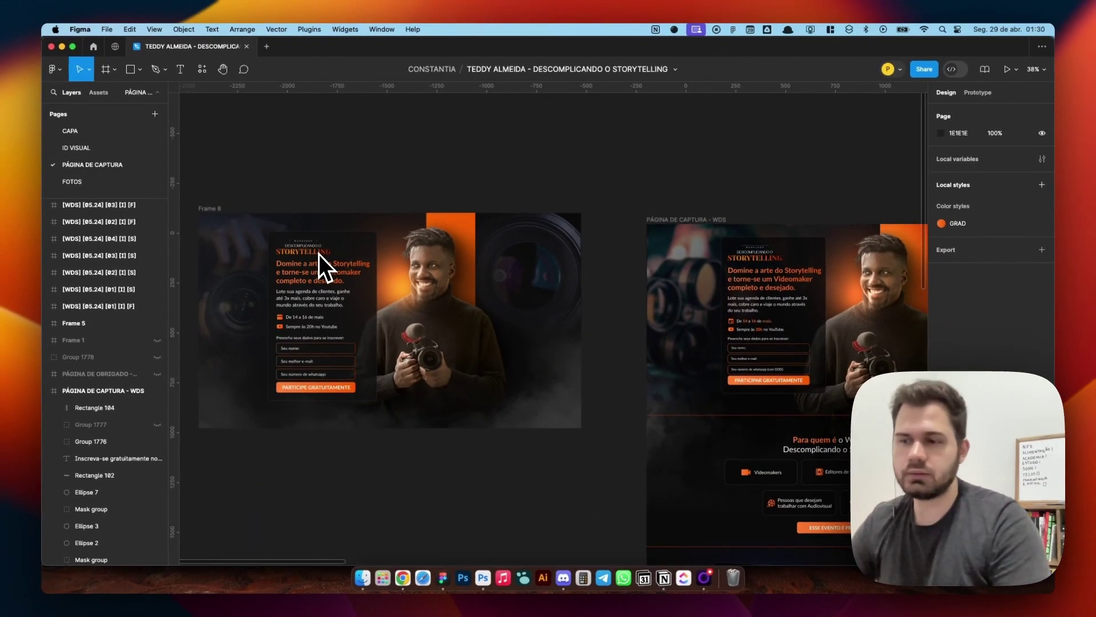
scroll(423, 222, "left", 3)
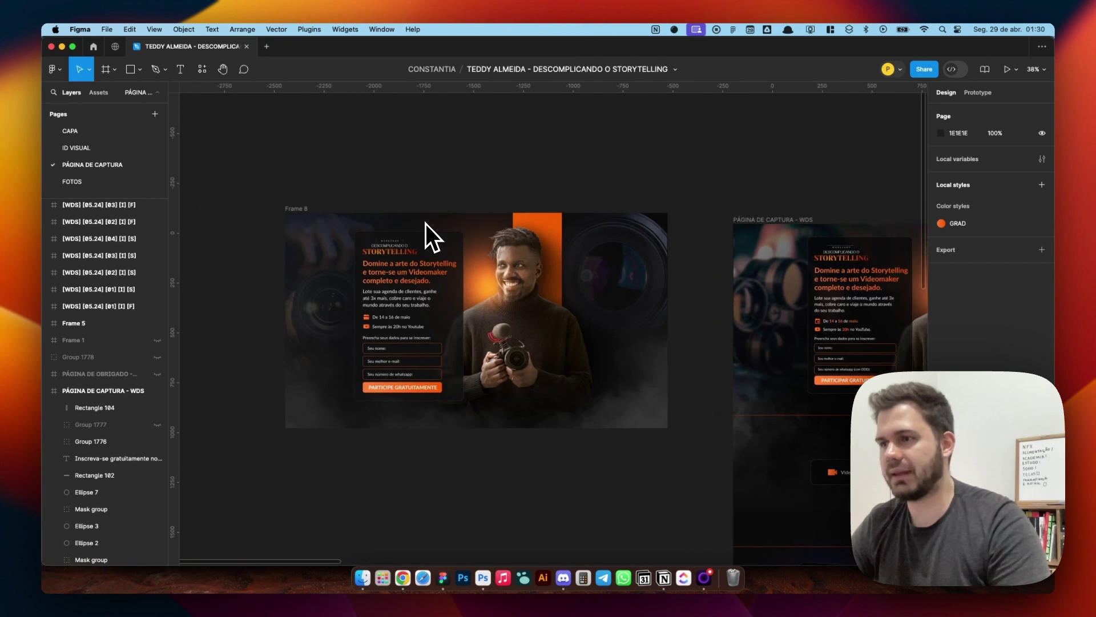